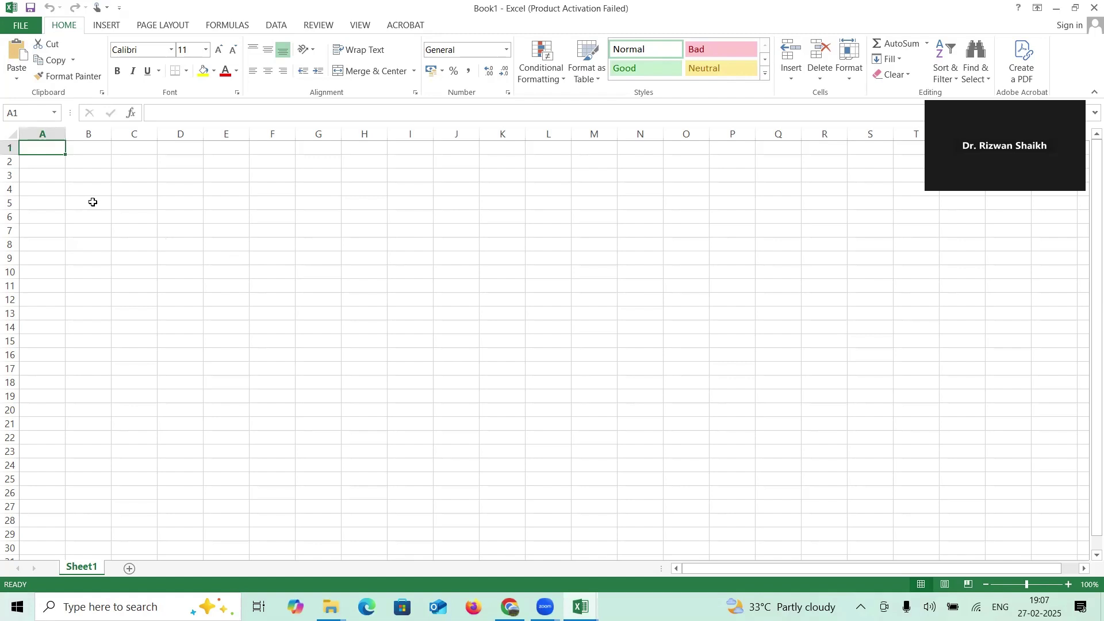
Step: Enter the column headings District in cell B5 and Sales in cell C5
{"action": "left_click", "coordinate": [92, 202]}
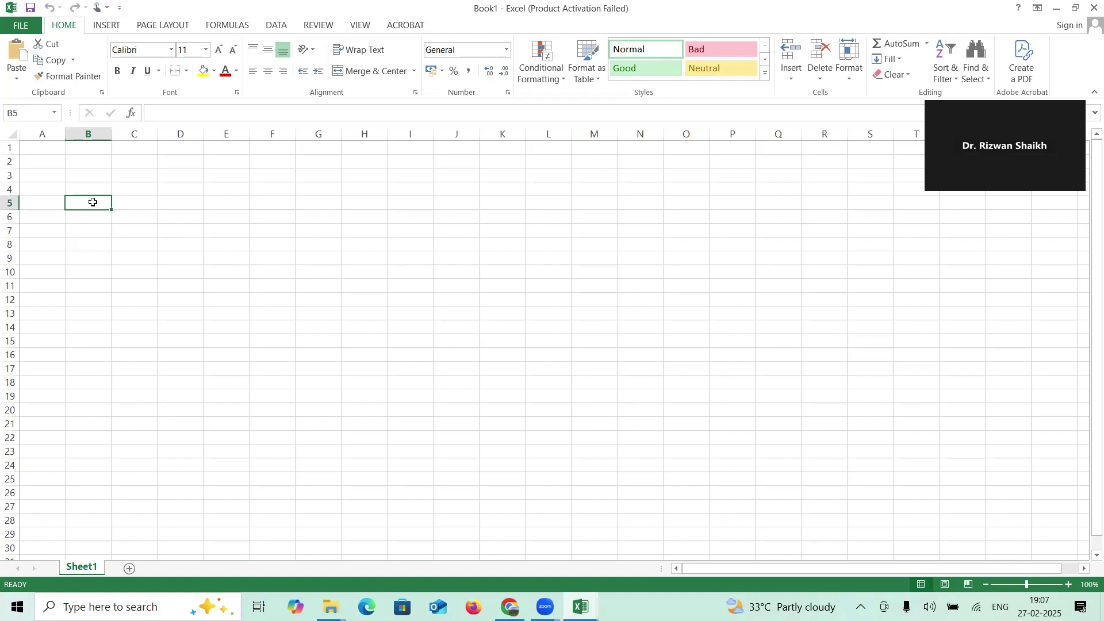
{"action": "type", "text": "="}
{"action": "key", "text": "BackSpace"}
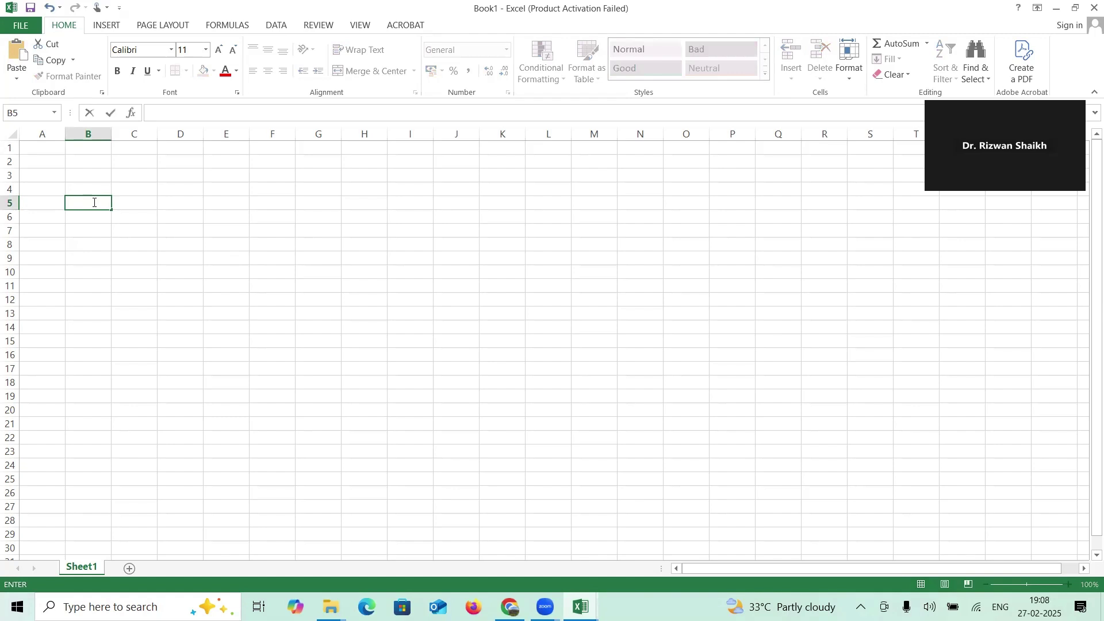
{"action": "type", "text": "District"}
{"action": "key", "text": "Tab"}
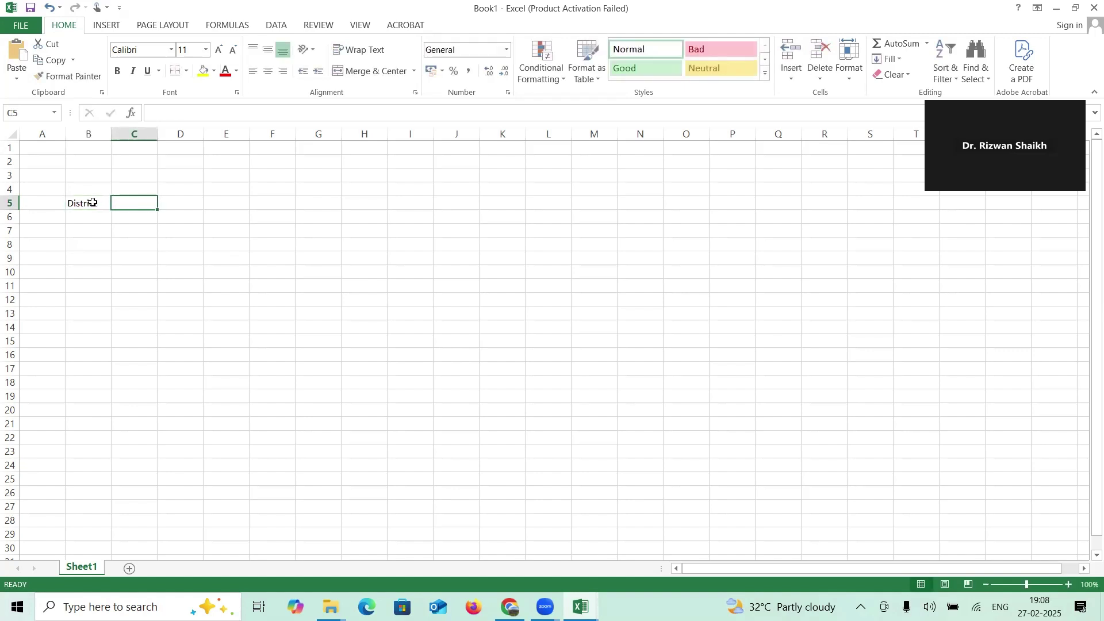
{"action": "type", "text": "Sales"}
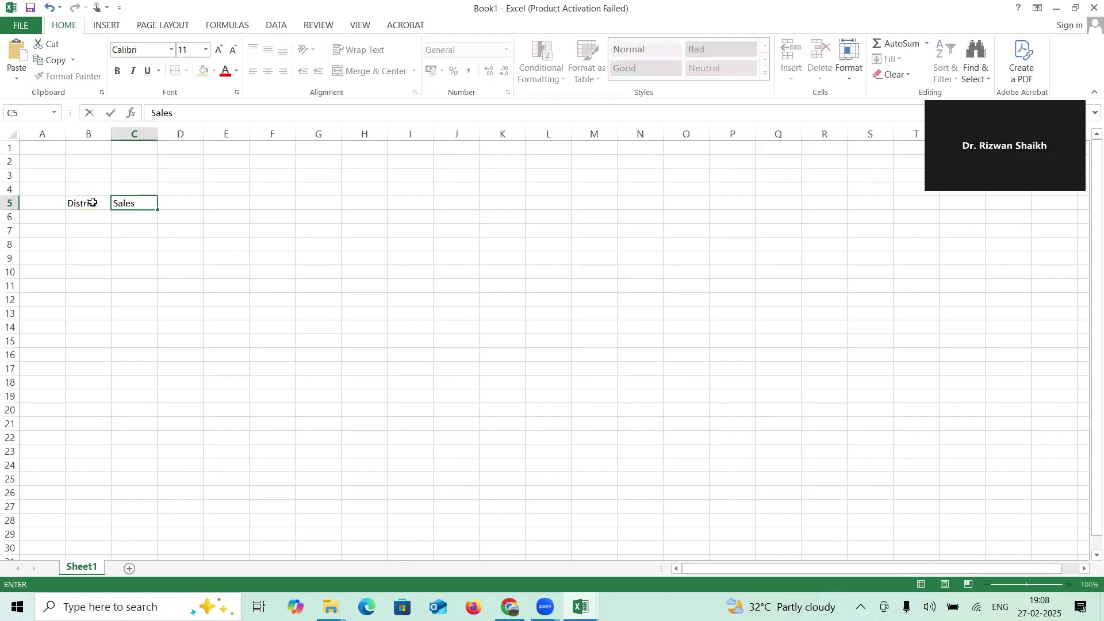
{"action": "key", "text": "Return"}
Step: List the districts Mumbai, Pune, Thane, Nashik and Nagpur in cells B6 to B10 under the District heading
{"action": "key", "text": "Left"}
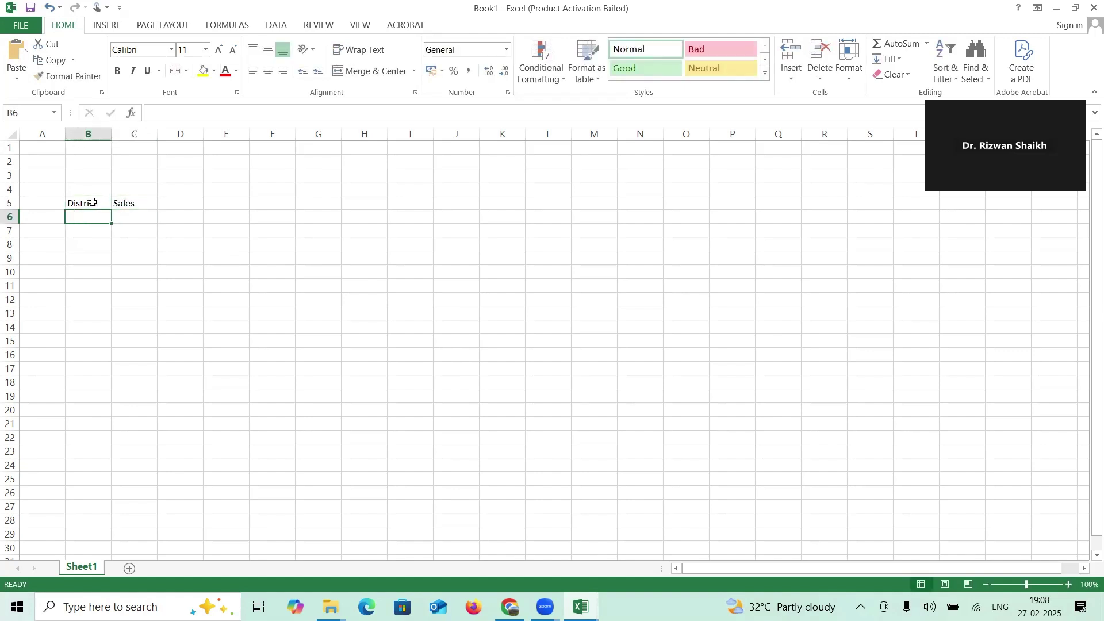
{"action": "type", "text": "Mumbai"}
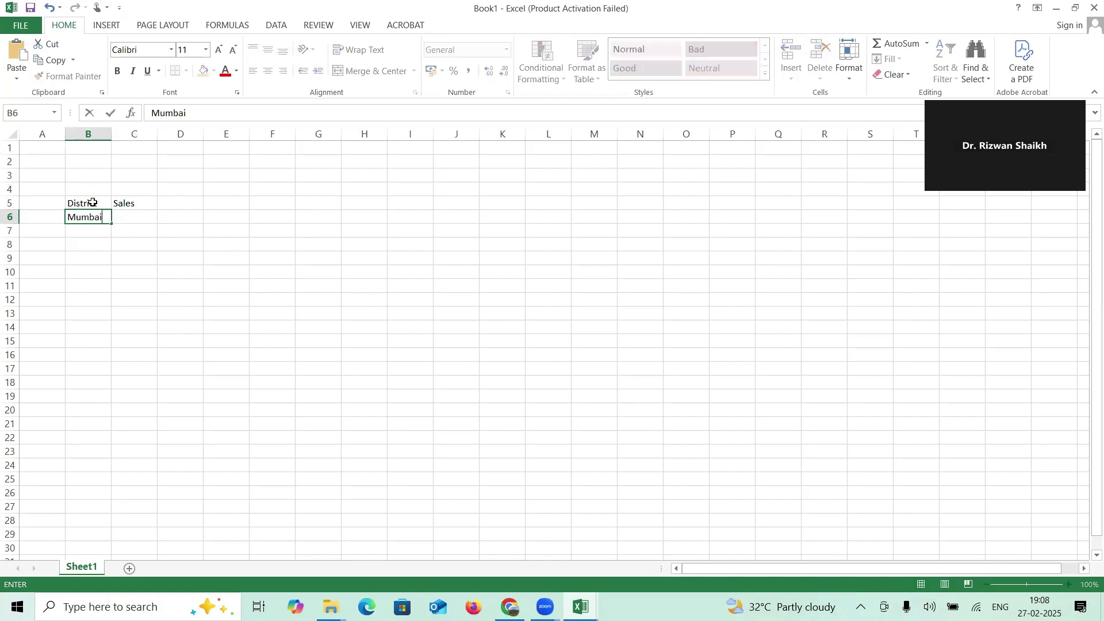
{"action": "key", "text": "Return"}
{"action": "type", "text": "Pune"}
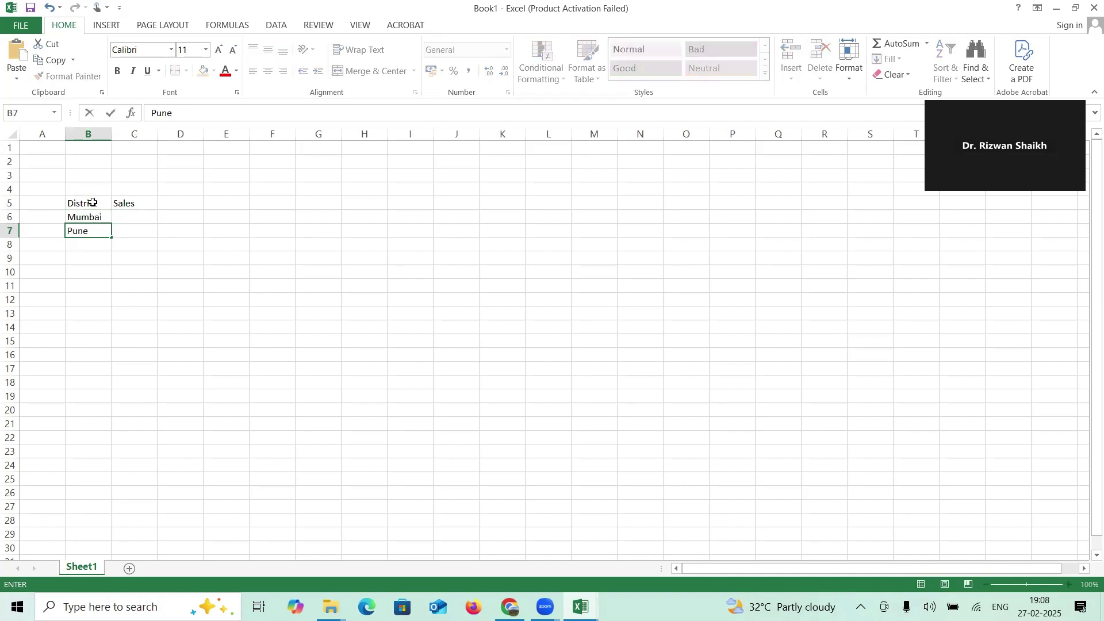
{"action": "key", "text": "Return"}
{"action": "type", "text": "Thane"}
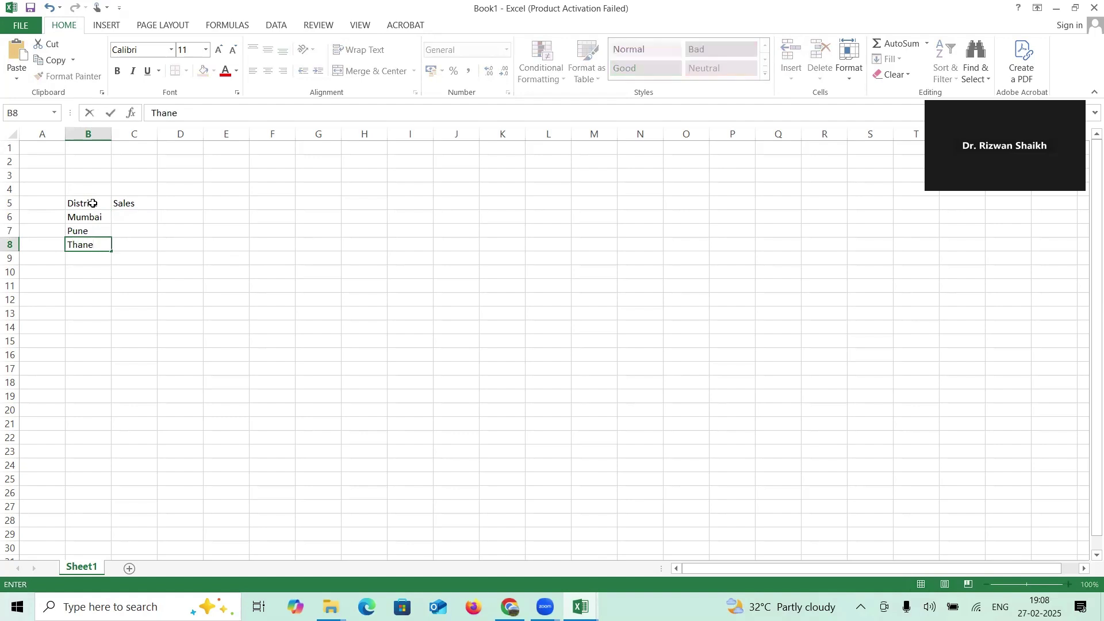
{"action": "key", "text": "Return"}
{"action": "type", "text": "Nashik"}
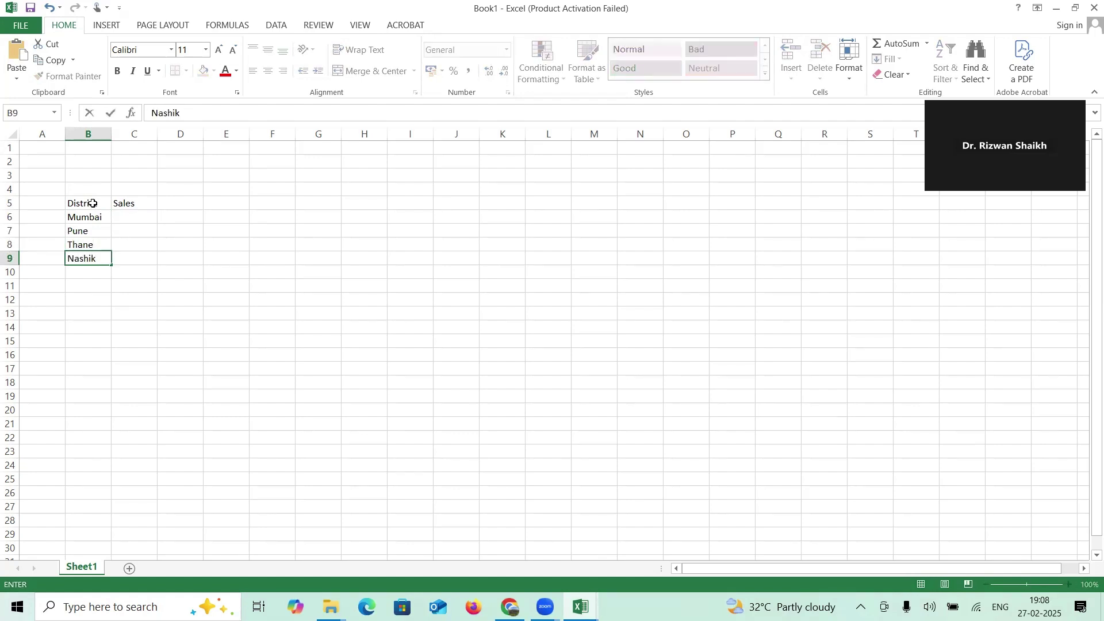
{"action": "key", "text": "Return"}
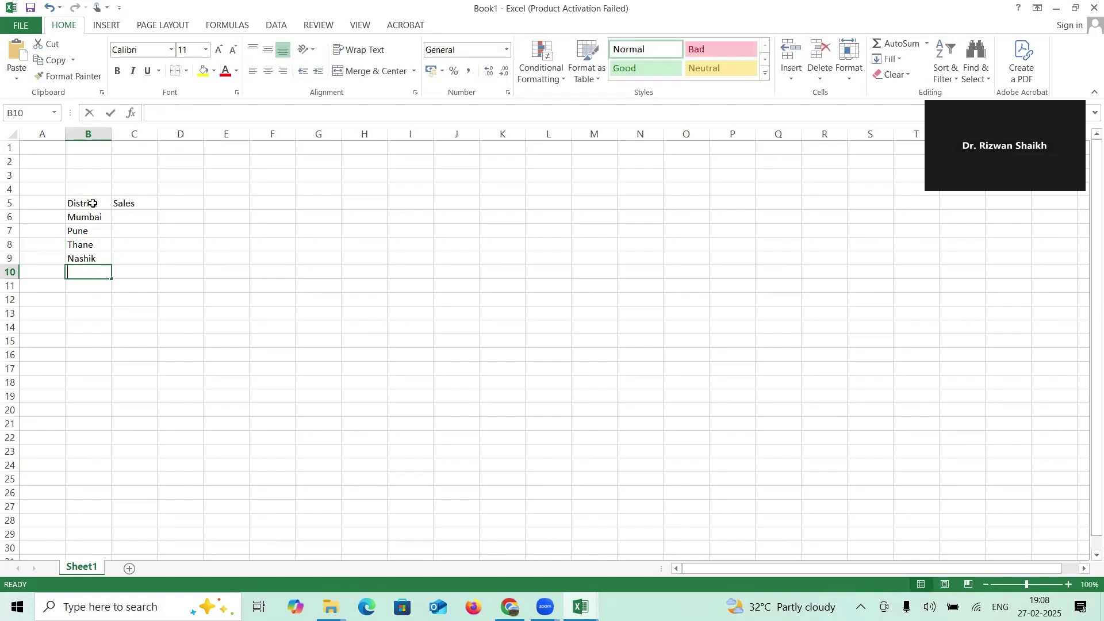
{"action": "type", "text": "Nagpur"}
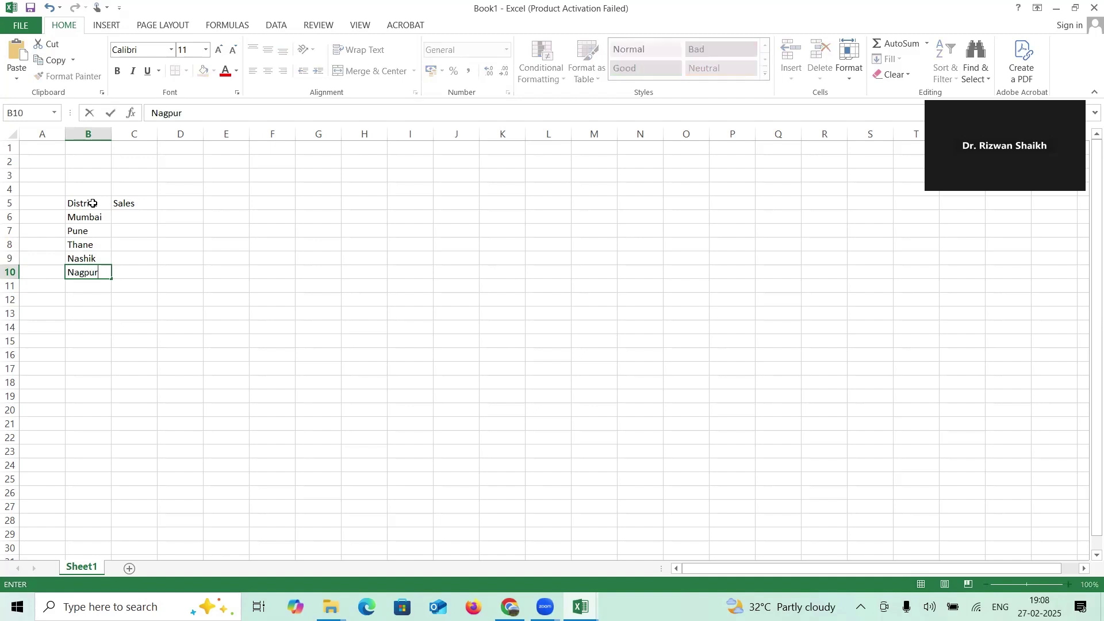
{"action": "key", "text": "Return"}
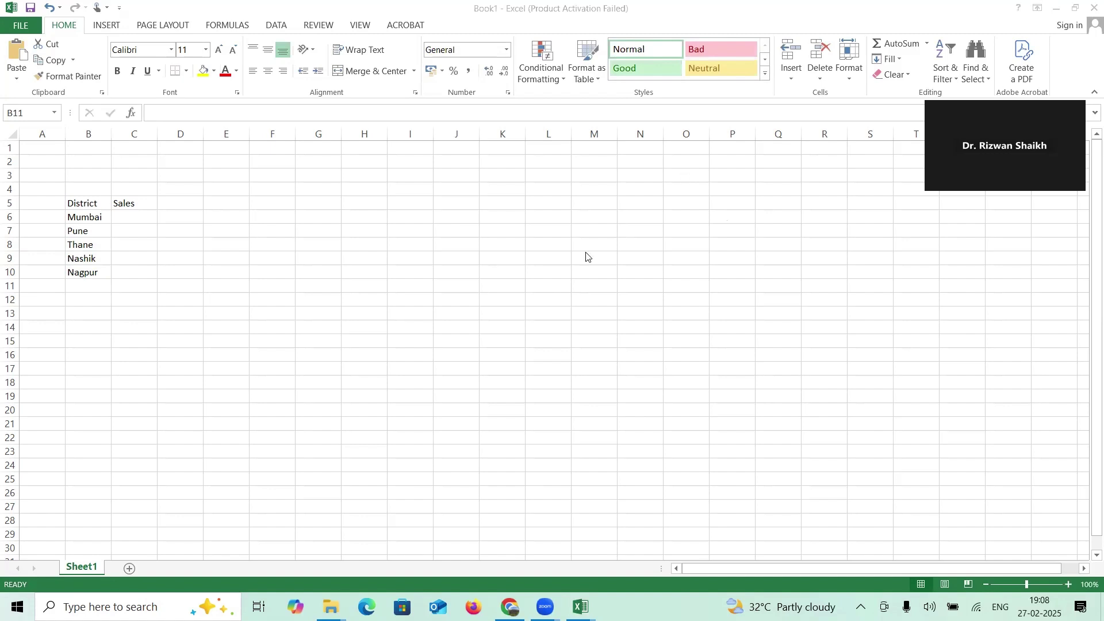
Step: Continue the district list with Wardha, Dhule and Sangali in cells B11 to B13
{"action": "left_click", "coordinate": [85, 285]}
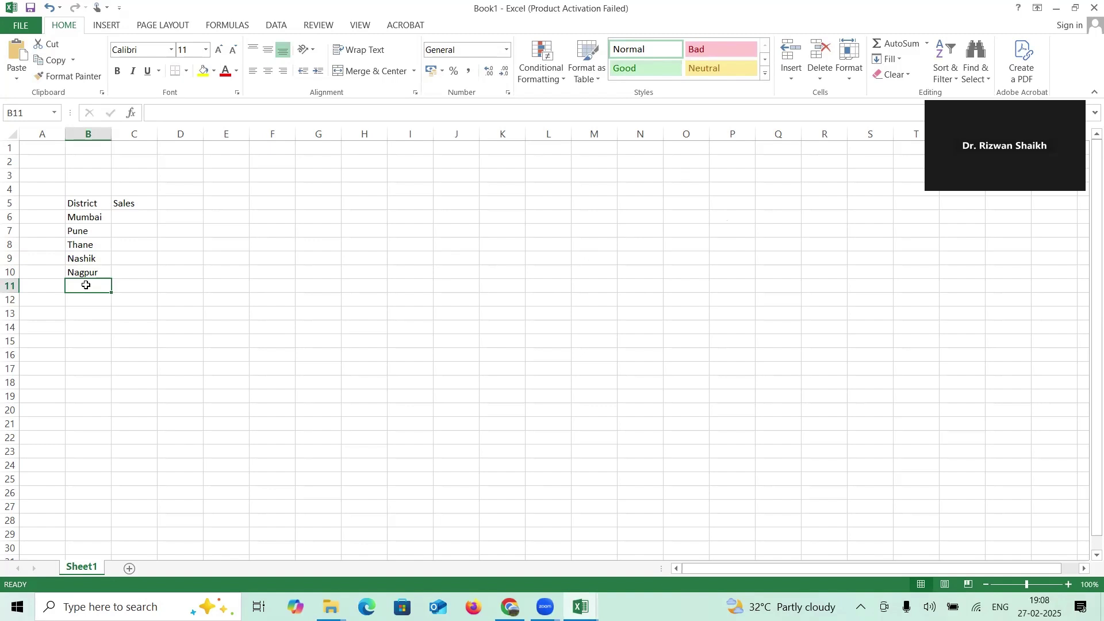
{"action": "type", "text": "Wardha"}
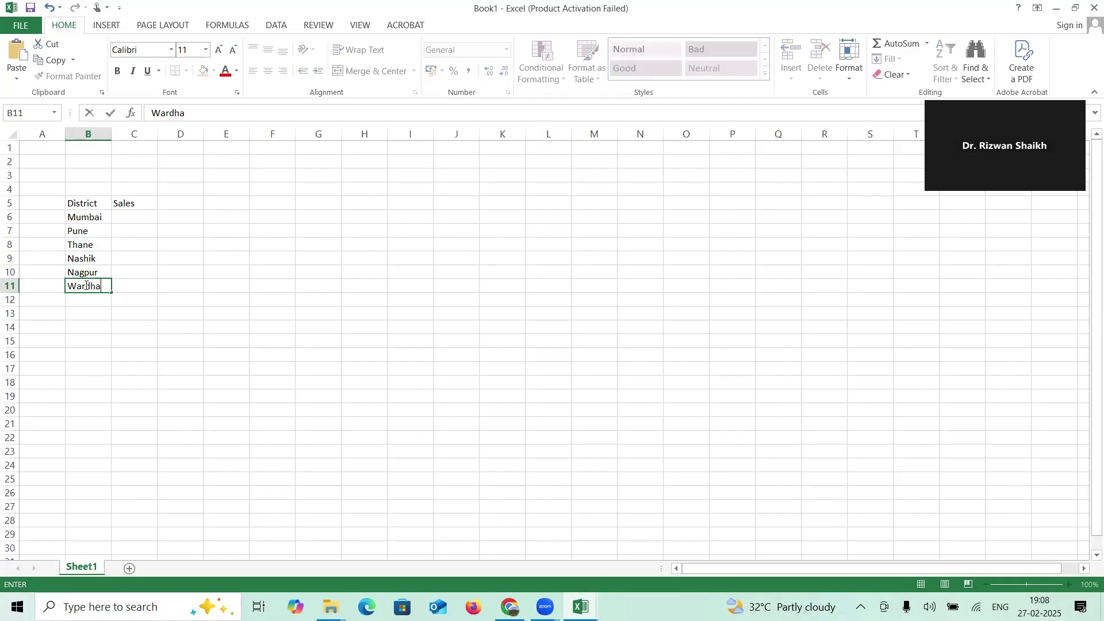
{"action": "key", "text": "Return"}
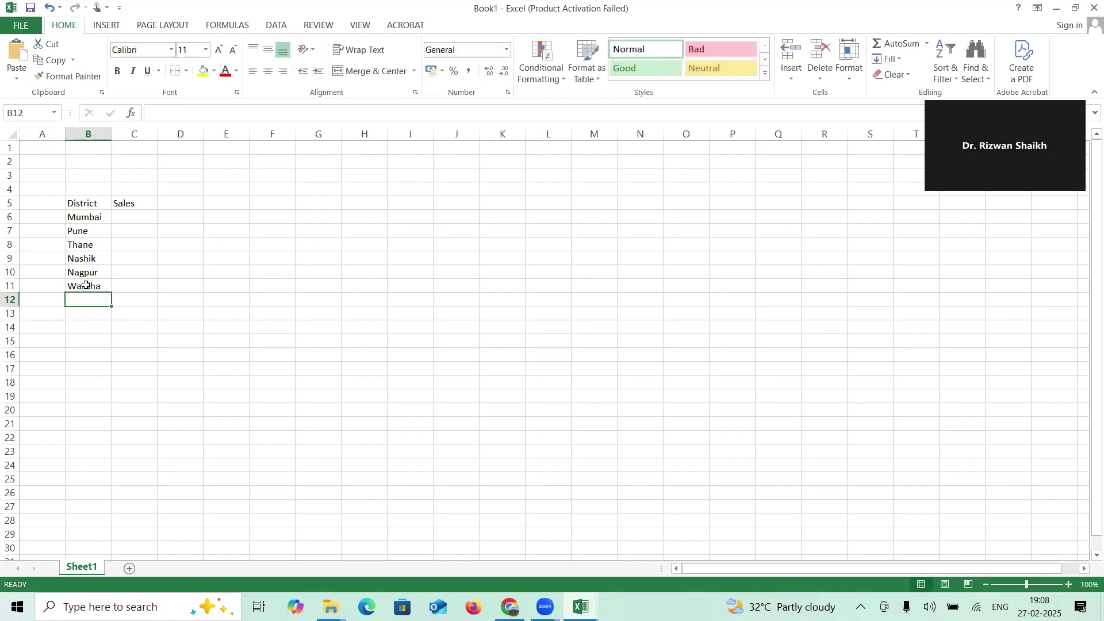
{"action": "type", "text": "Dhule"}
{"action": "key", "text": "Return"}
{"action": "type", "text": "Sangali"}
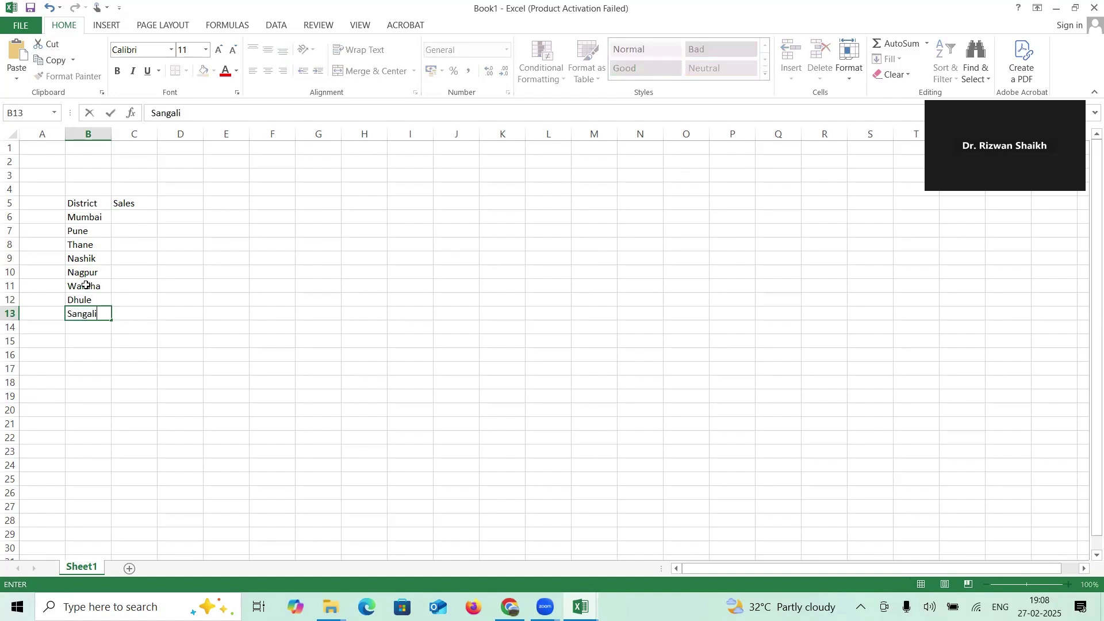
Step: Number the districts in column A, entering 1 and 2 in A6 and A7 and filling the series down to 8 in A13
{"action": "left_click", "coordinate": [52, 212]}
{"action": "type", "text": "1"}
{"action": "left_click", "coordinate": [49, 229]}
{"action": "type", "text": "2"}
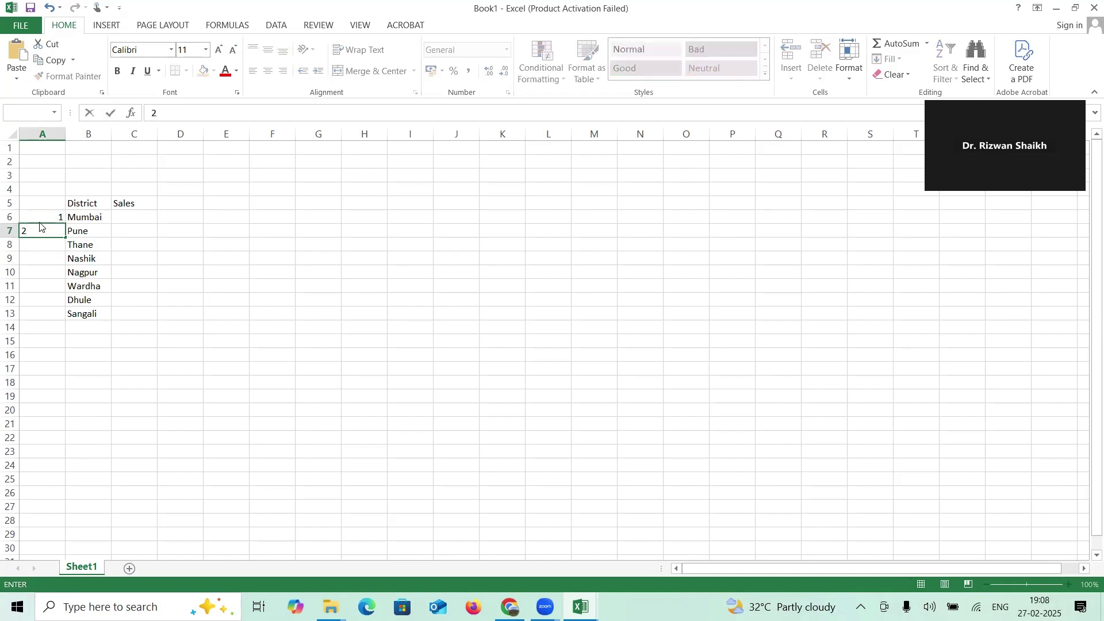
{"action": "left_click", "coordinate": [45, 227]}
{"action": "left_click_drag", "start_coordinate": [49, 218], "coordinate": [63, 321]}
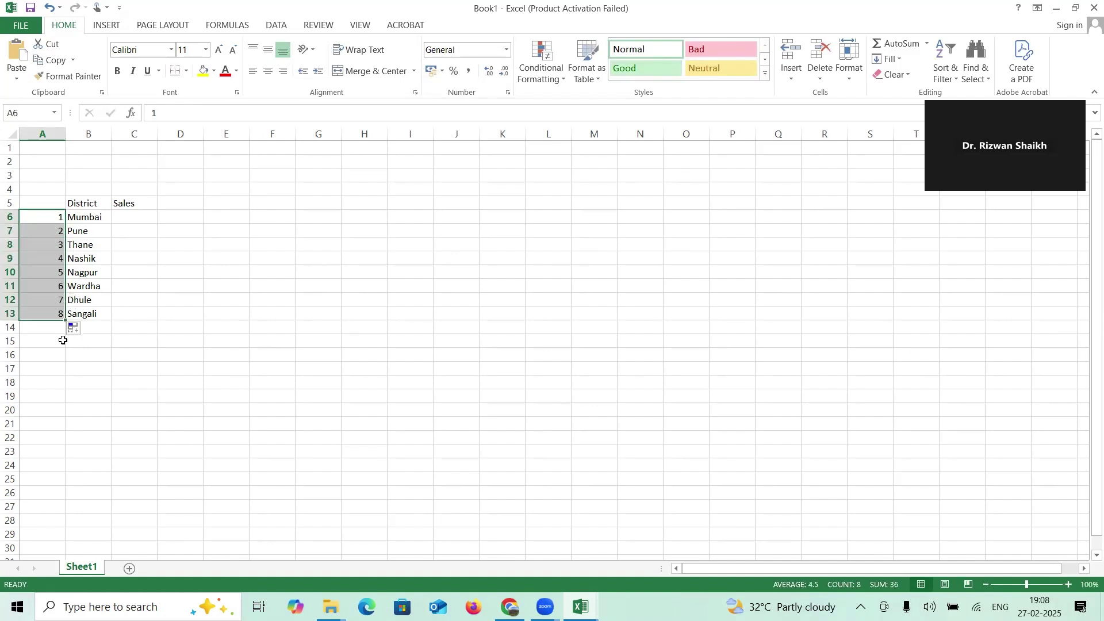
Step: Extend the serial numbers in column A with 9 and 10 in cells A14 and A15
{"action": "left_click", "coordinate": [53, 326]}
{"action": "left_click", "coordinate": [54, 300]}
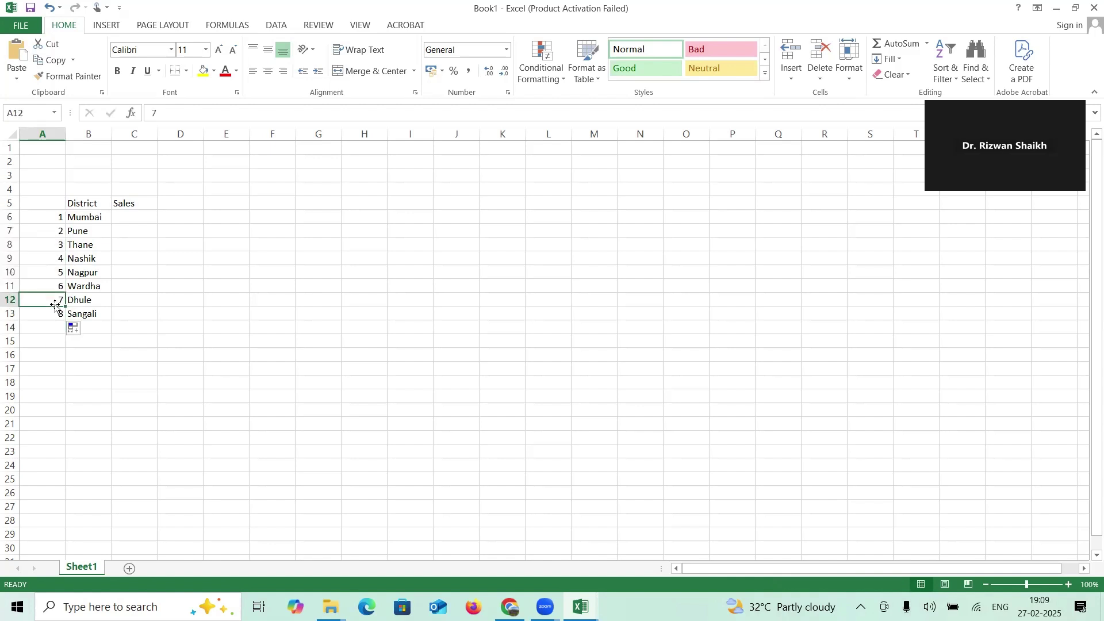
{"action": "left_click", "coordinate": [55, 315], "text": "shift"}
{"action": "left_click_drag", "start_coordinate": [63, 320], "coordinate": [63, 344]}
Step: Complete the district list with Jalgaon in cell B14 and Beed in cell B15
{"action": "left_click", "coordinate": [96, 328]}
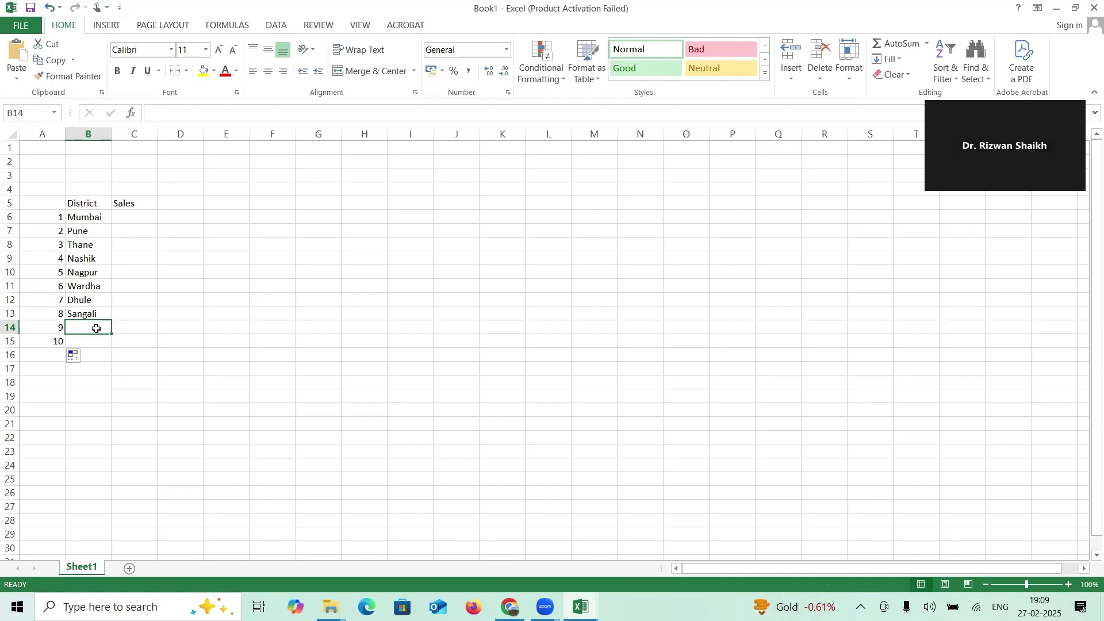
{"action": "type", "text": "Jalga"}
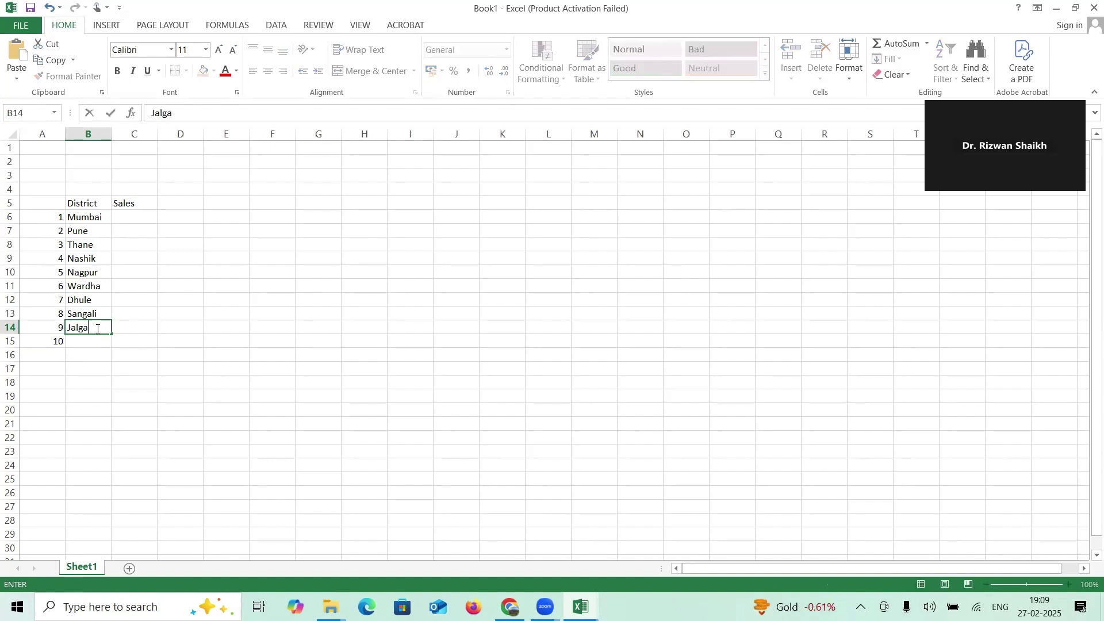
{"action": "type", "text": "on"}
{"action": "key", "text": "Return"}
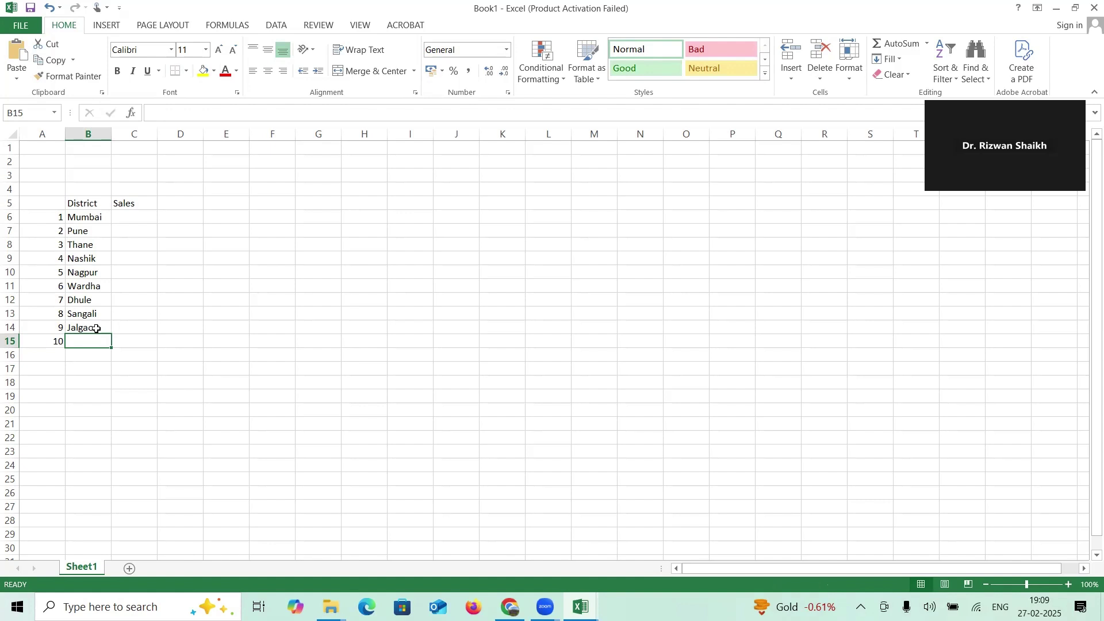
{"action": "type", "text": "Beed"}
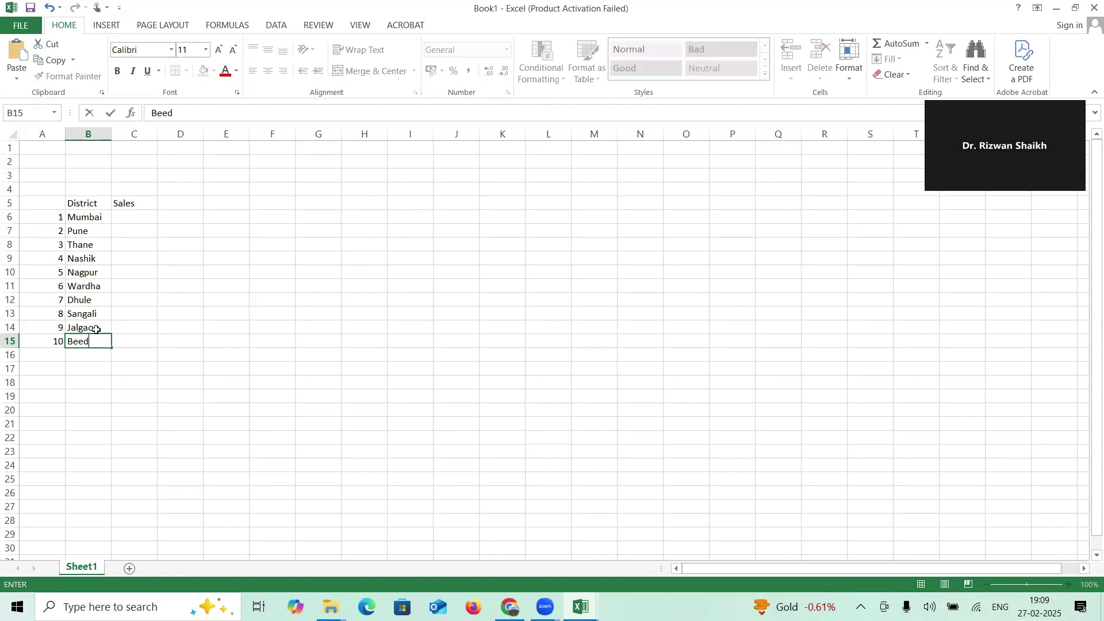
Step: Enter the sales figures 12, 22, 23 and 11 for Mumbai, Pune, Thane and Nashik in cells C6 to C9
{"action": "left_click", "coordinate": [135, 215]}
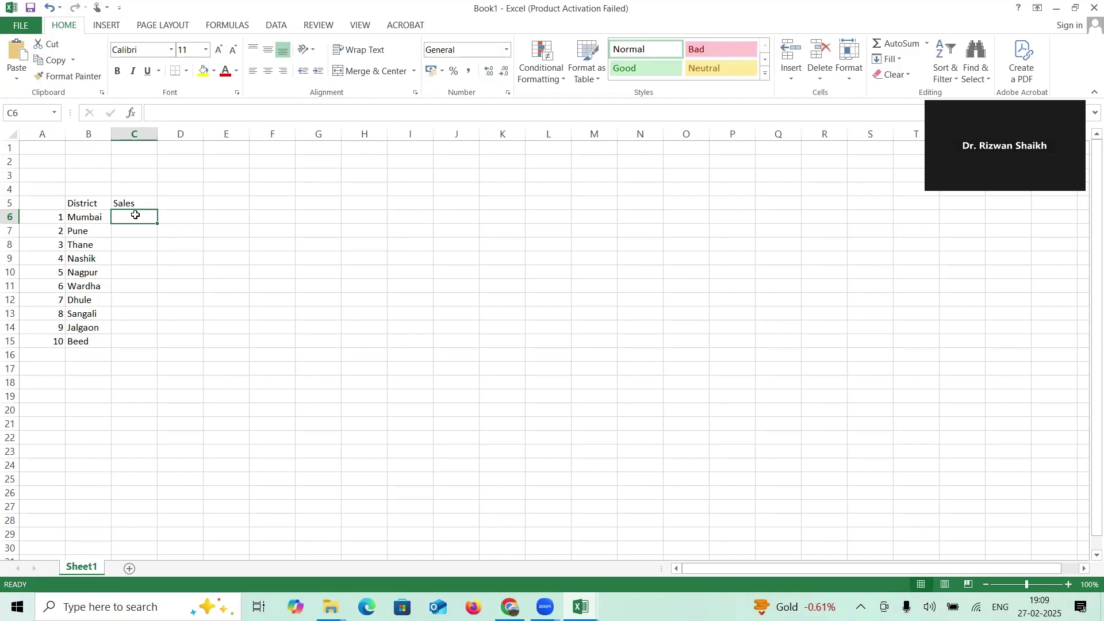
{"action": "type", "text": "12"}
{"action": "key", "text": "Tab"}
{"action": "left_click", "coordinate": [135, 215]}
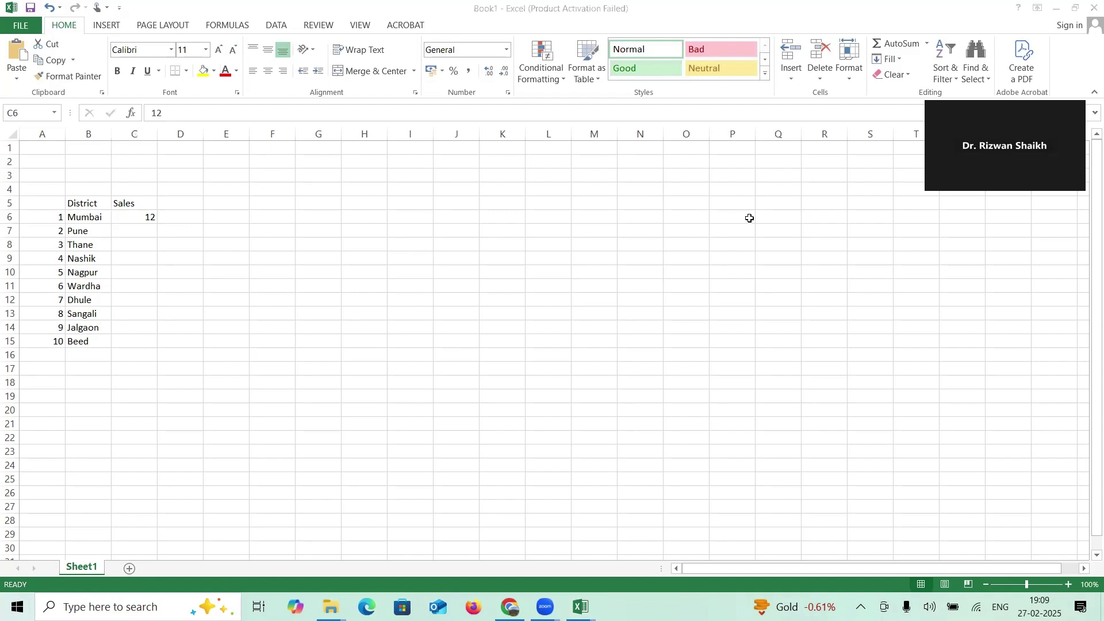
{"action": "left_click", "coordinate": [127, 235]}
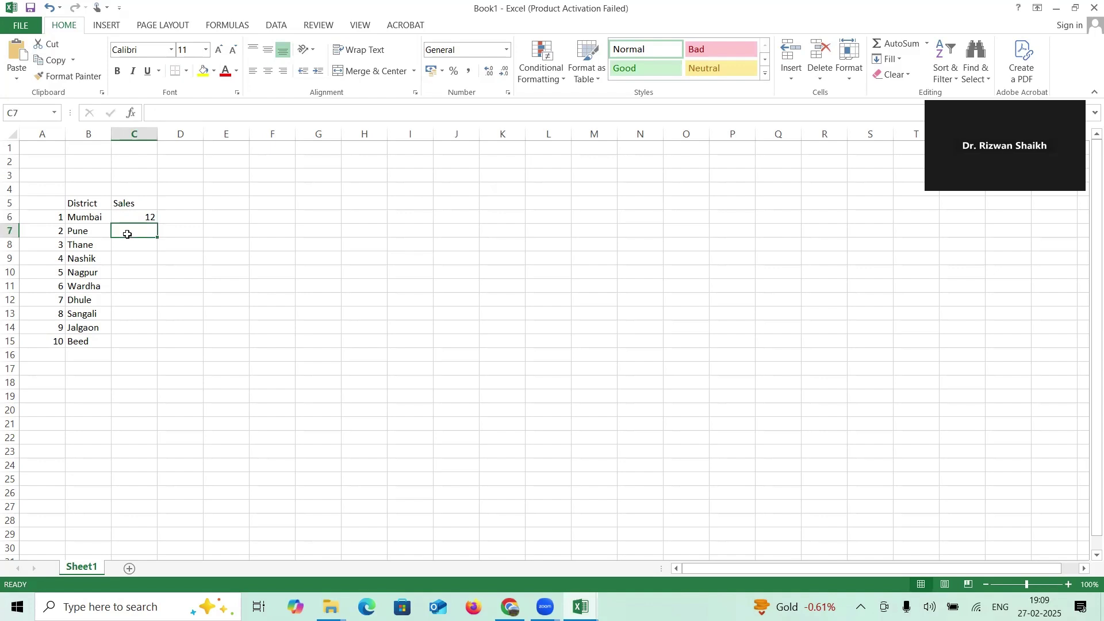
{"action": "type", "text": "22"}
{"action": "key", "text": "Return"}
{"action": "type", "text": "23"}
{"action": "key", "text": "Return"}
{"action": "type", "text": "11"}
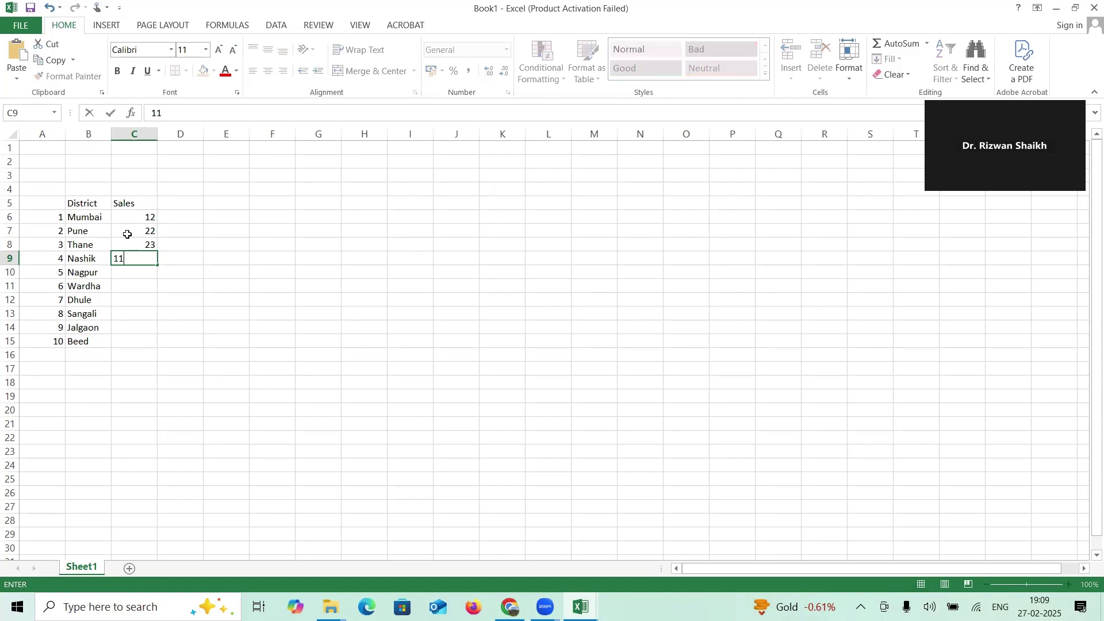
{"action": "key", "text": "Return"}
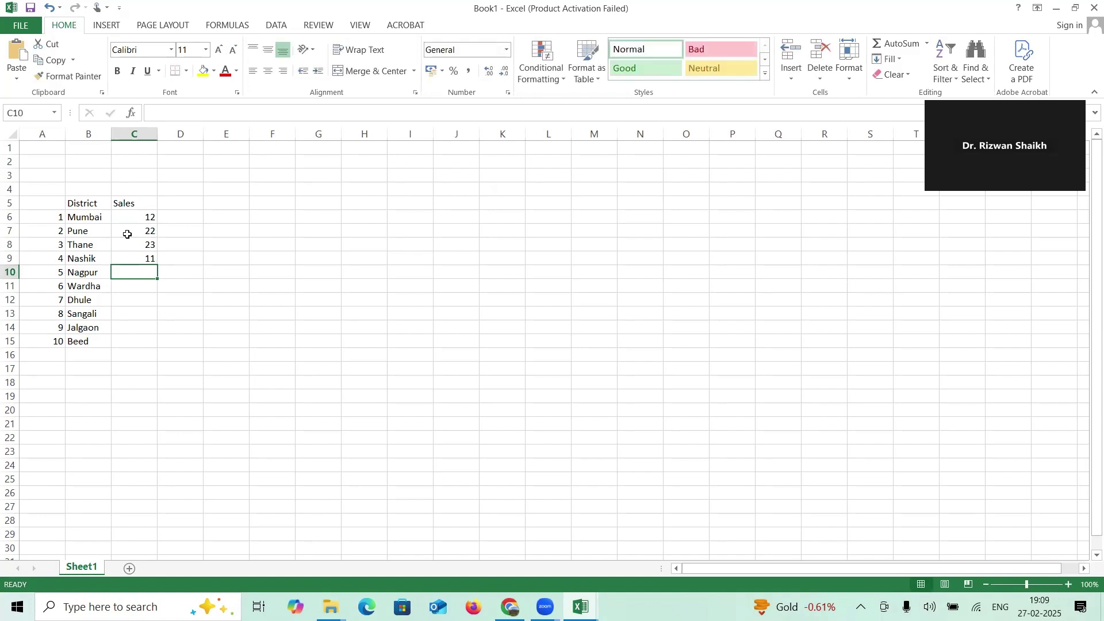
Step: Enter the sales figures 26, 30, 15, 17, 20 and 22 for Nagpur through Beed in cells C10 to C15
{"action": "type", "text": "26"}
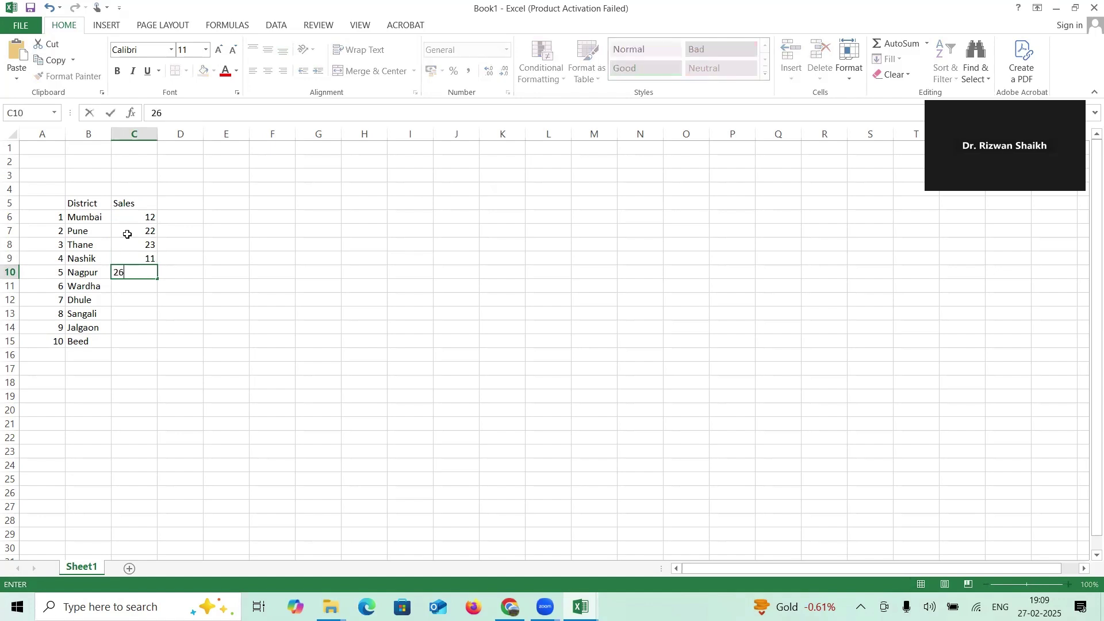
{"action": "key", "text": "Return"}
{"action": "type", "text": "30"}
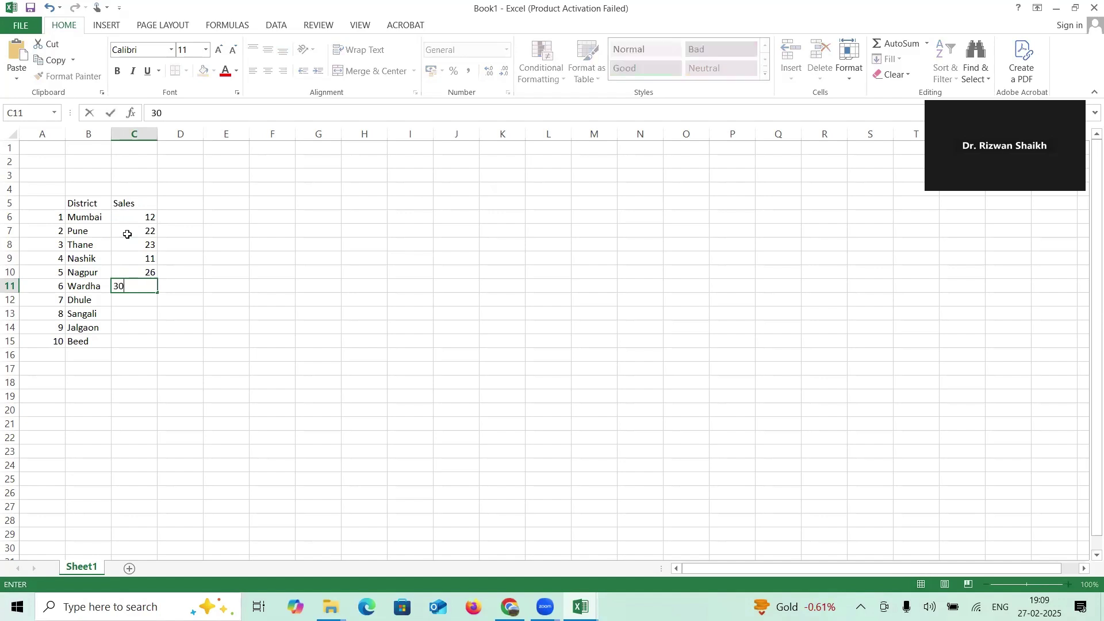
{"action": "key", "text": "Return"}
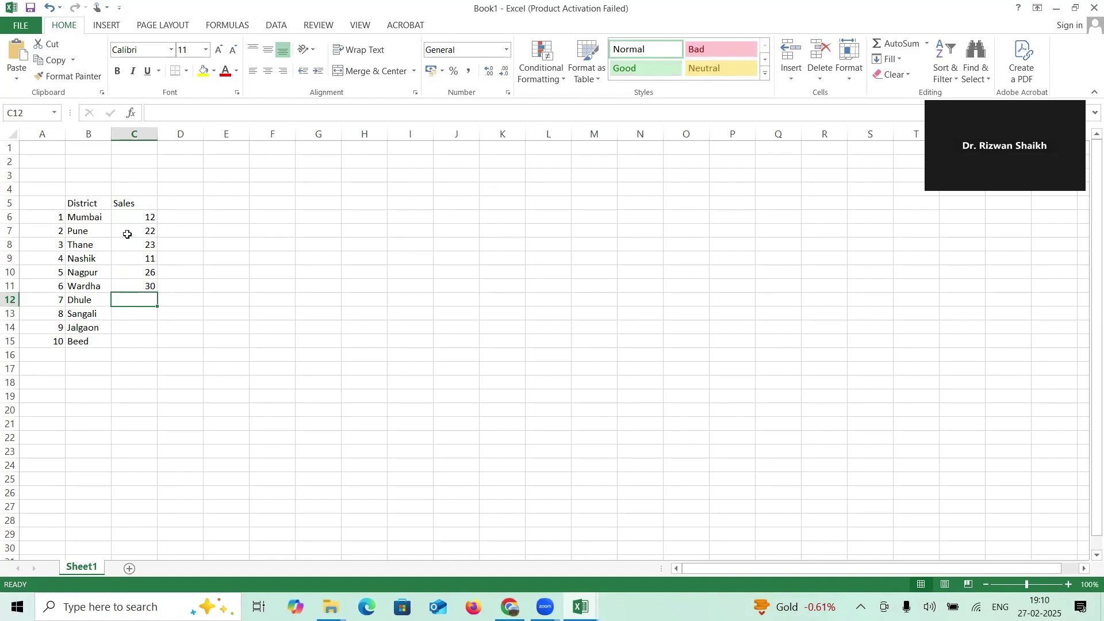
{"action": "type", "text": "15"}
{"action": "key", "text": "Return"}
{"action": "type", "text": "17"}
{"action": "key", "text": "Return"}
{"action": "type", "text": "20"}
{"action": "key", "text": "Return"}
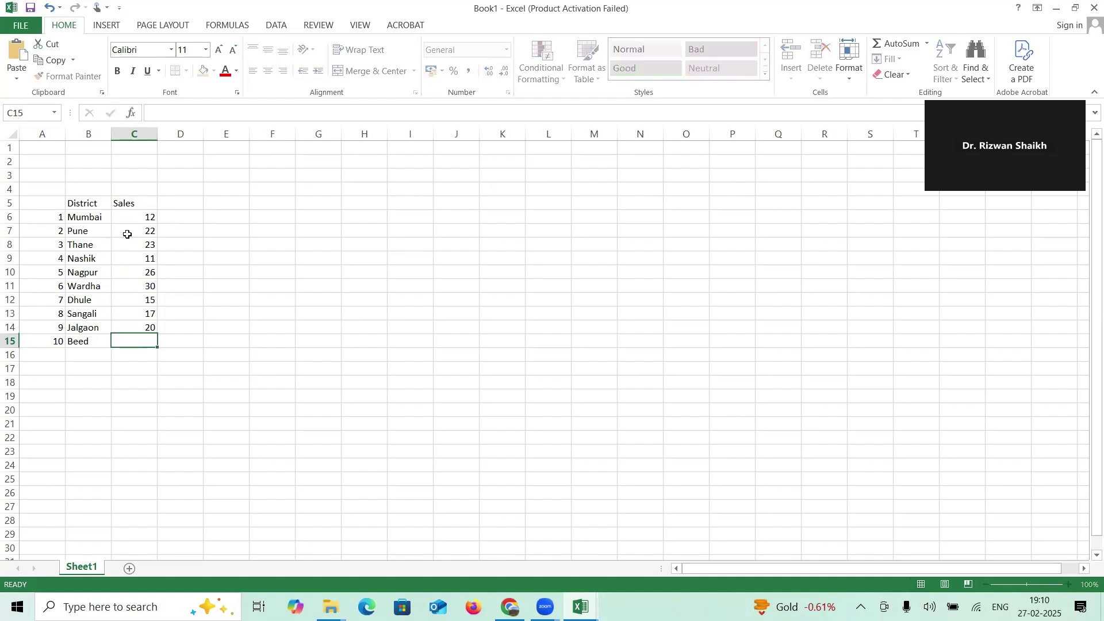
{"action": "type", "text": "22"}
{"action": "key", "text": "Tab"}
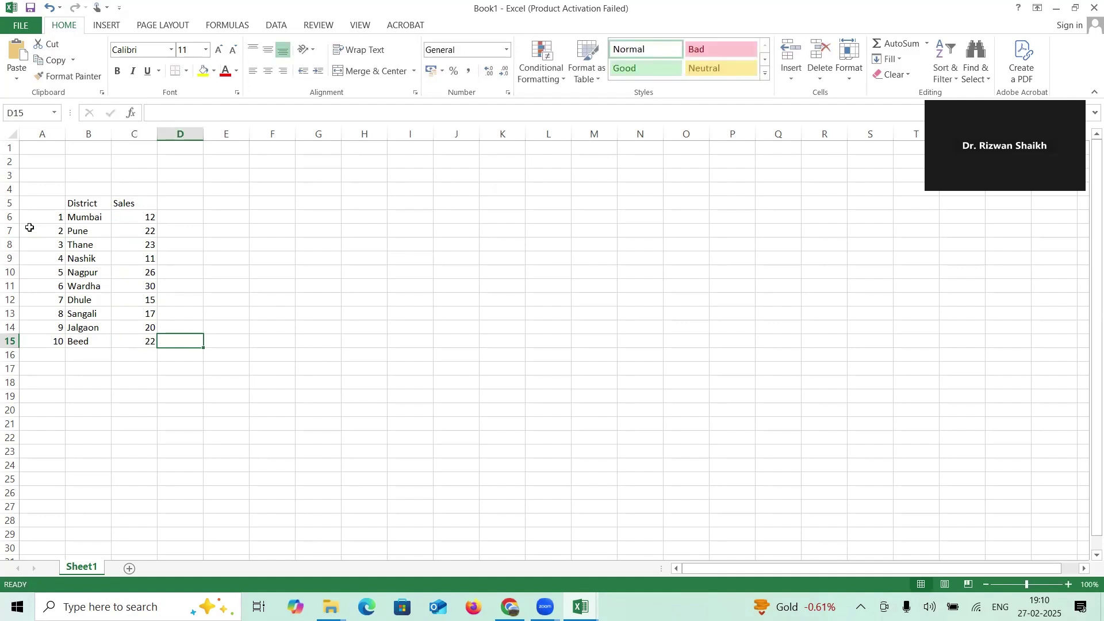
Step: Insert a 2-D line chart with markers from the district names and sales figures in B6:C15
{"action": "left_click_drag", "start_coordinate": [81, 221], "coordinate": [142, 337]}
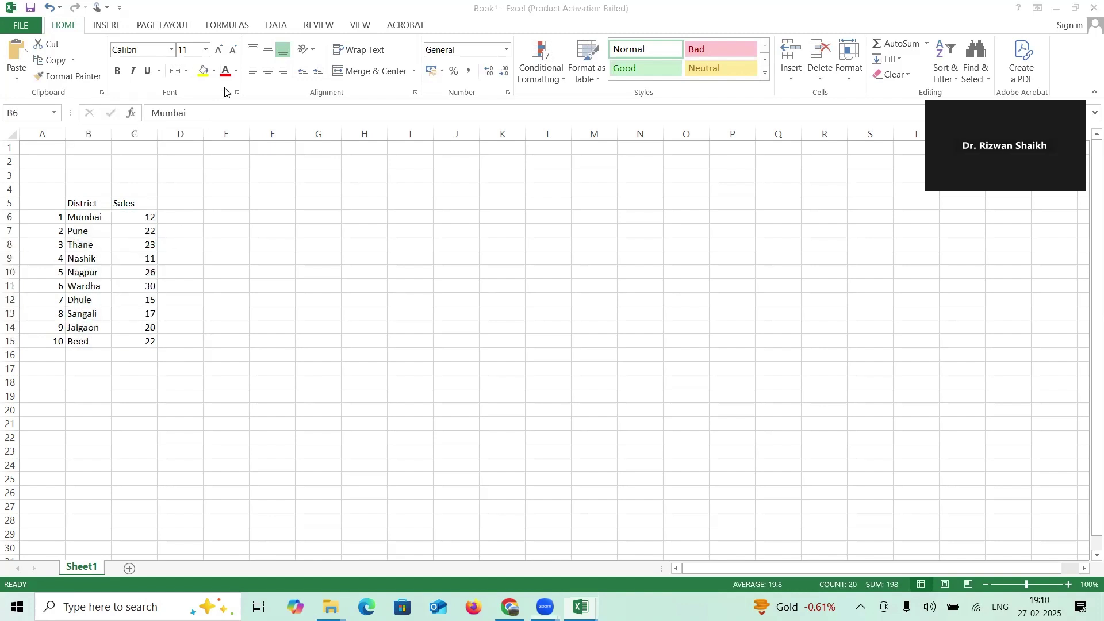
{"action": "left_click", "coordinate": [105, 24]}
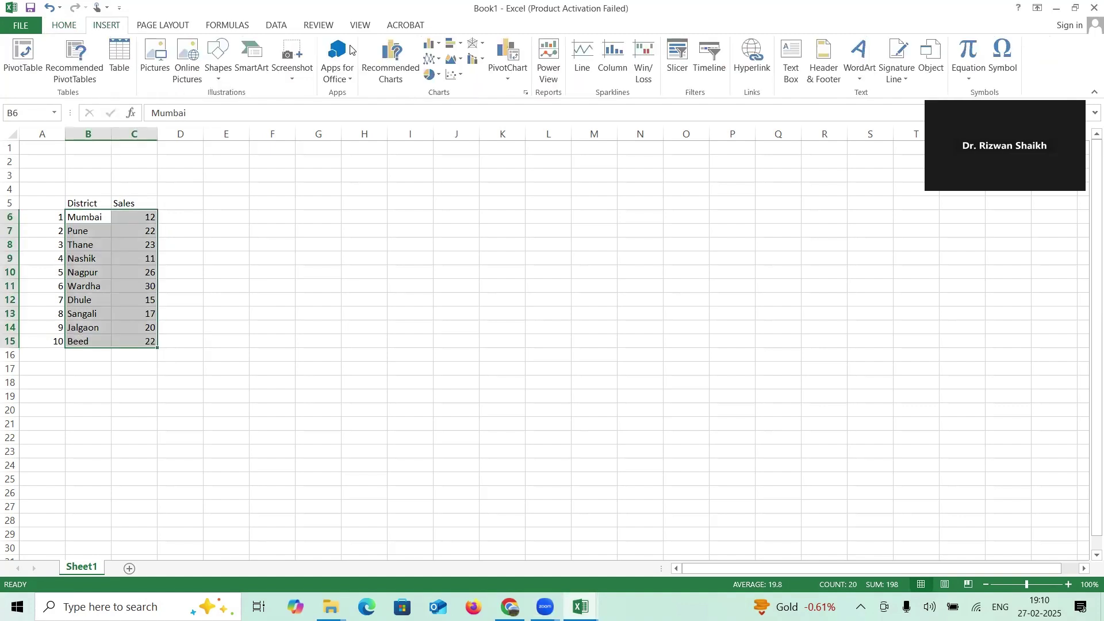
{"action": "left_click", "coordinate": [434, 61]}
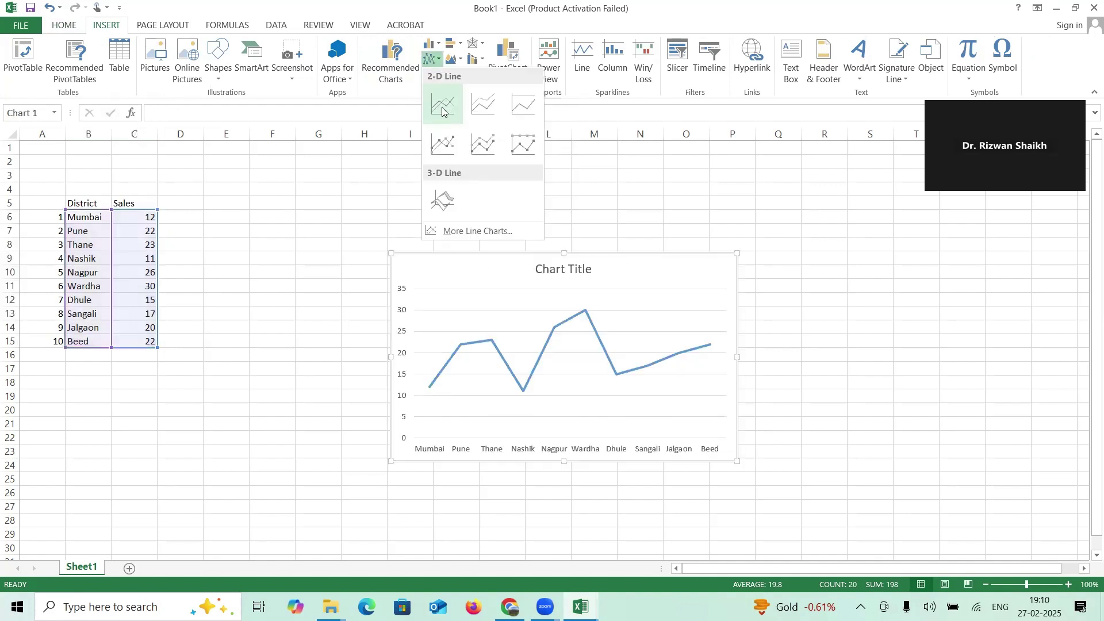
{"action": "left_click", "coordinate": [439, 144]}
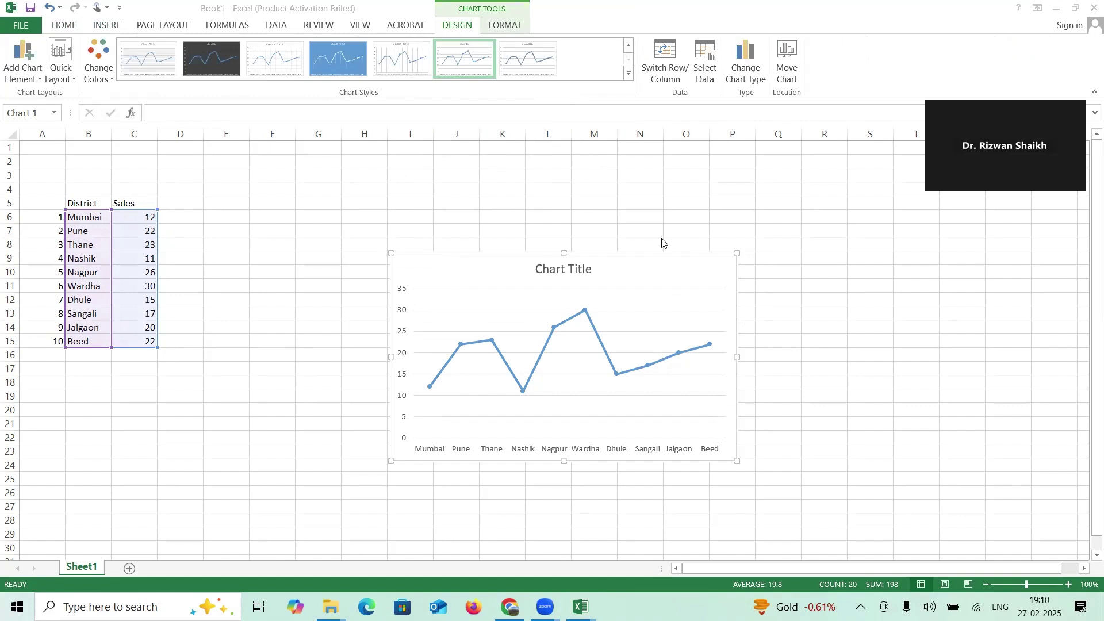
Step: Move the chart up beside the data table and apply the first Colorful palette to it
{"action": "mouse_move", "coordinate": [603, 254]}
{"action": "left_mouse_down"}
{"action": "mouse_move", "coordinate": [542, 230]}
{"action": "mouse_move", "coordinate": [502, 171]}
{"action": "left_mouse_up"}
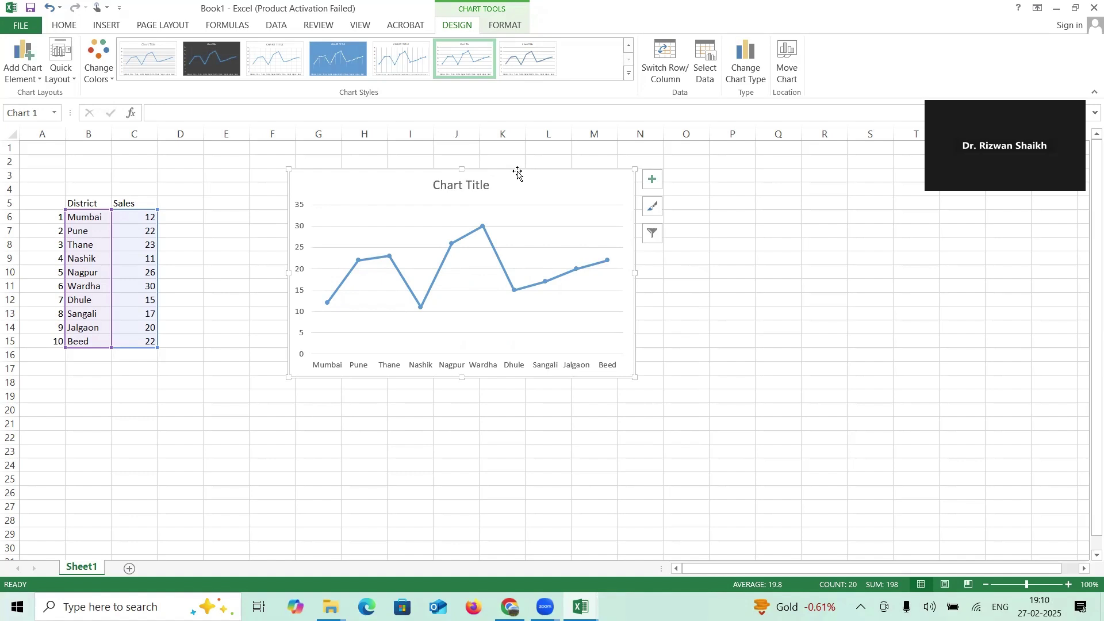
{"action": "left_click", "coordinate": [114, 79]}
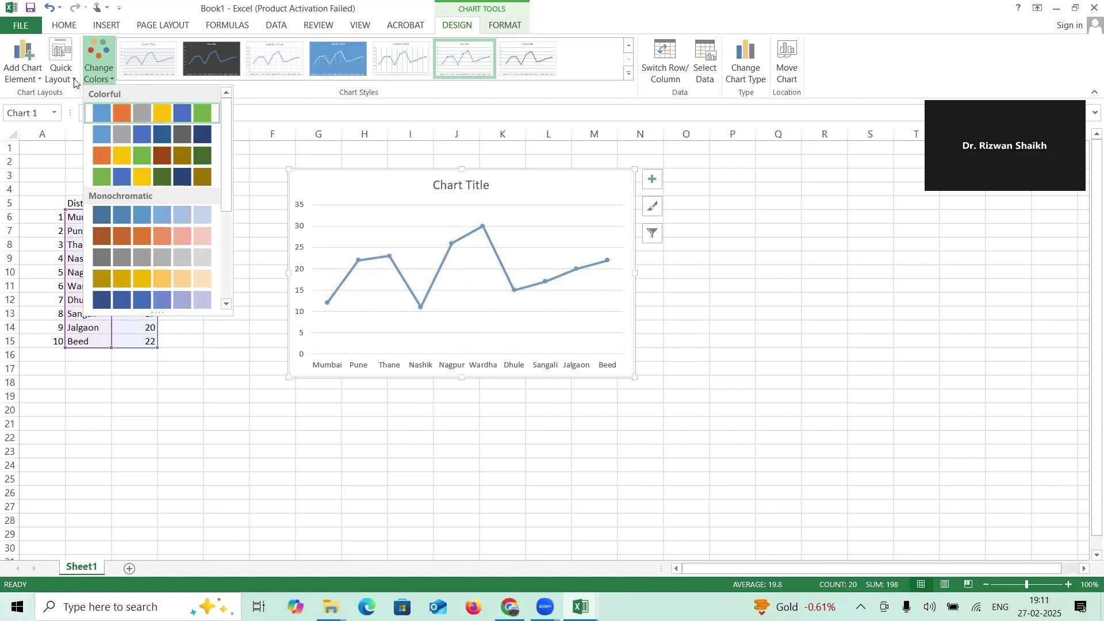
{"action": "left_click", "coordinate": [107, 116]}
Step: Apply the quick layout with a vertical axis title and data table, and enlarge the chart to about column N and row 21
{"action": "left_click", "coordinate": [61, 69]}
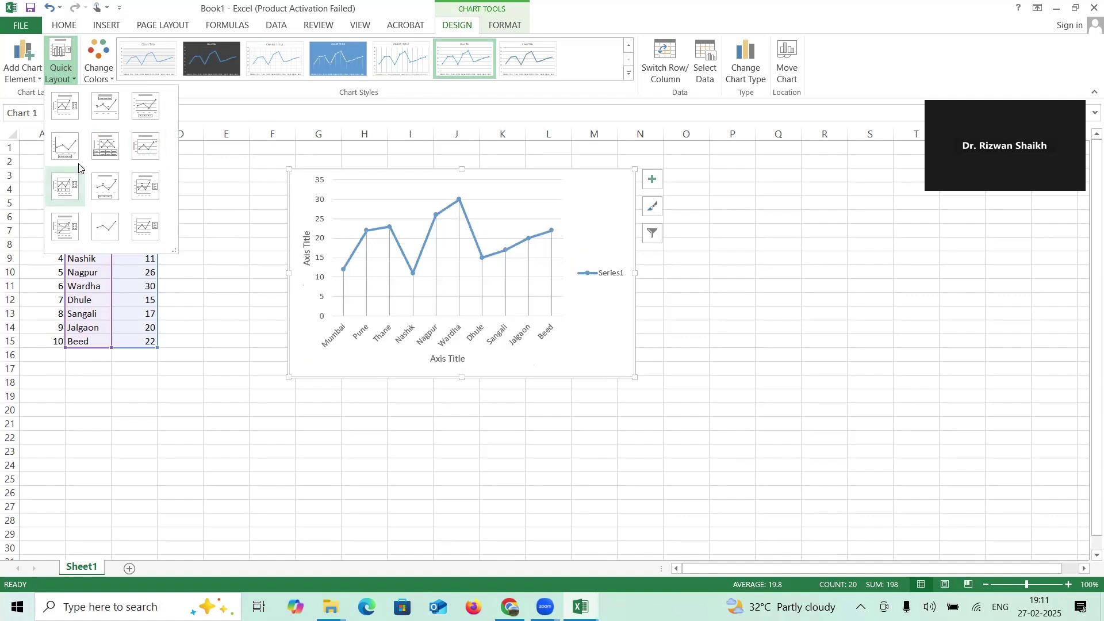
{"action": "left_click", "coordinate": [106, 151]}
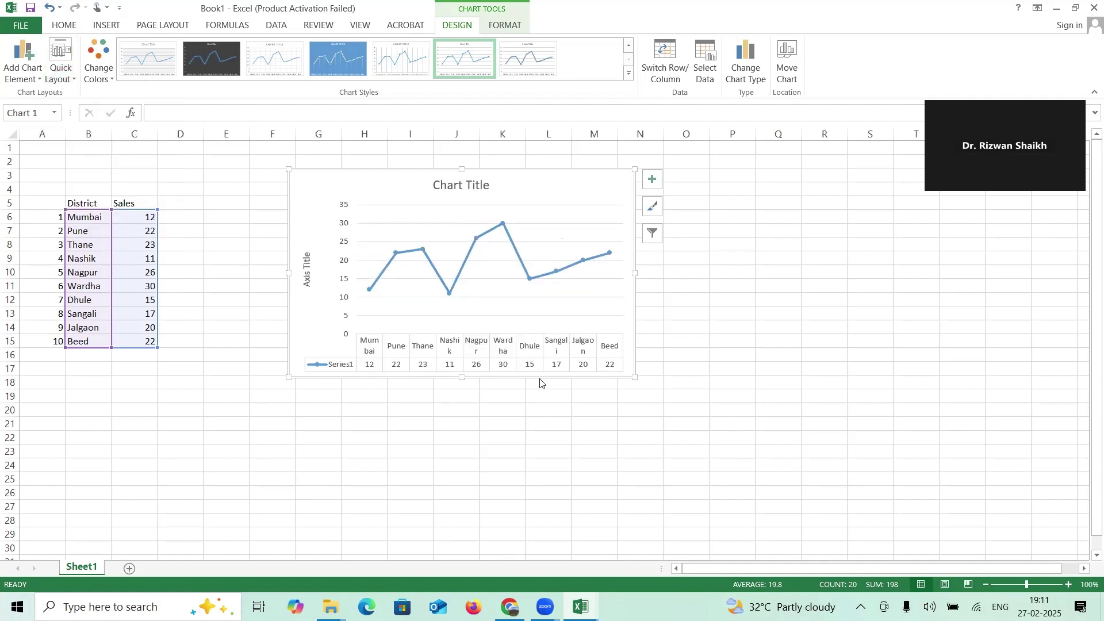
{"action": "left_click_drag", "start_coordinate": [635, 377], "coordinate": [692, 426]}
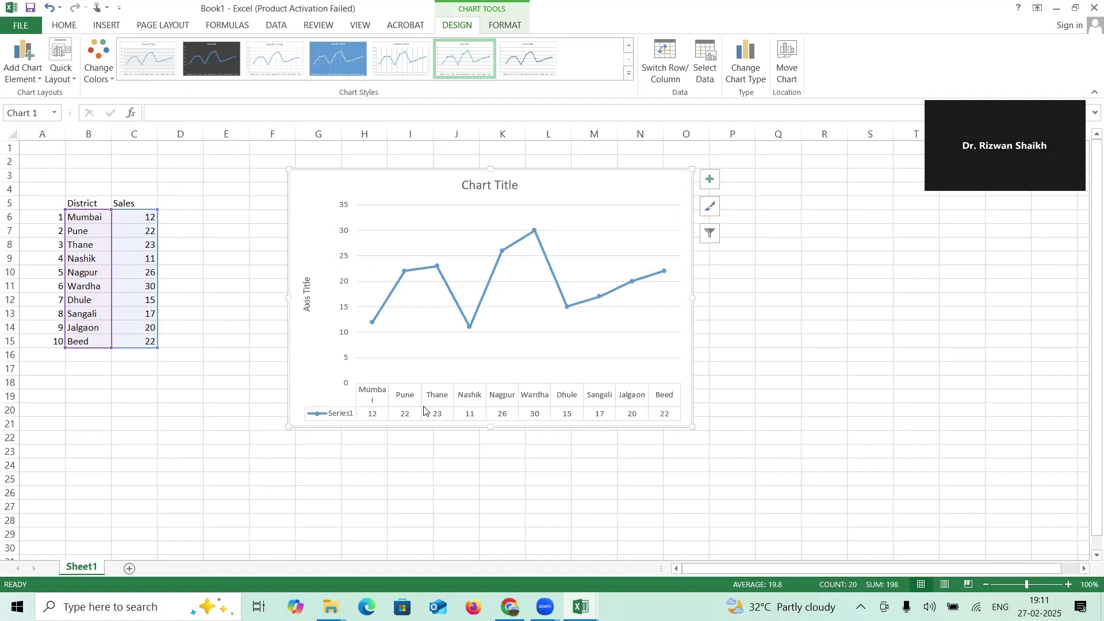
Step: Replace the text of the chart's vertical axis title with Sales
{"action": "left_click", "coordinate": [305, 301]}
{"action": "double_click", "coordinate": [304, 303]}
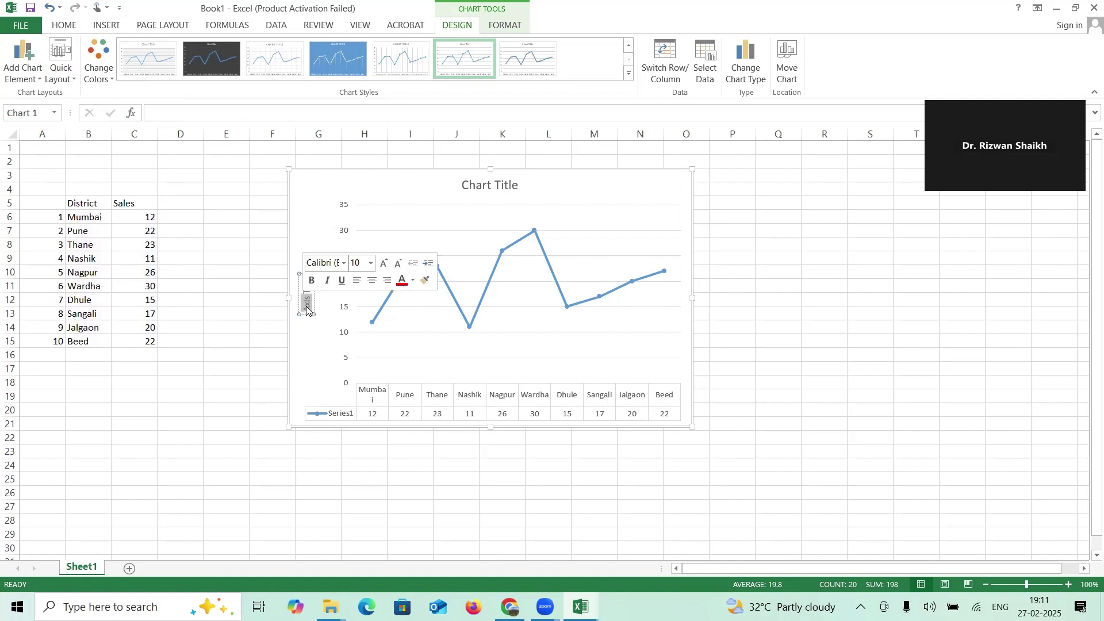
{"action": "key", "text": "Delete"}
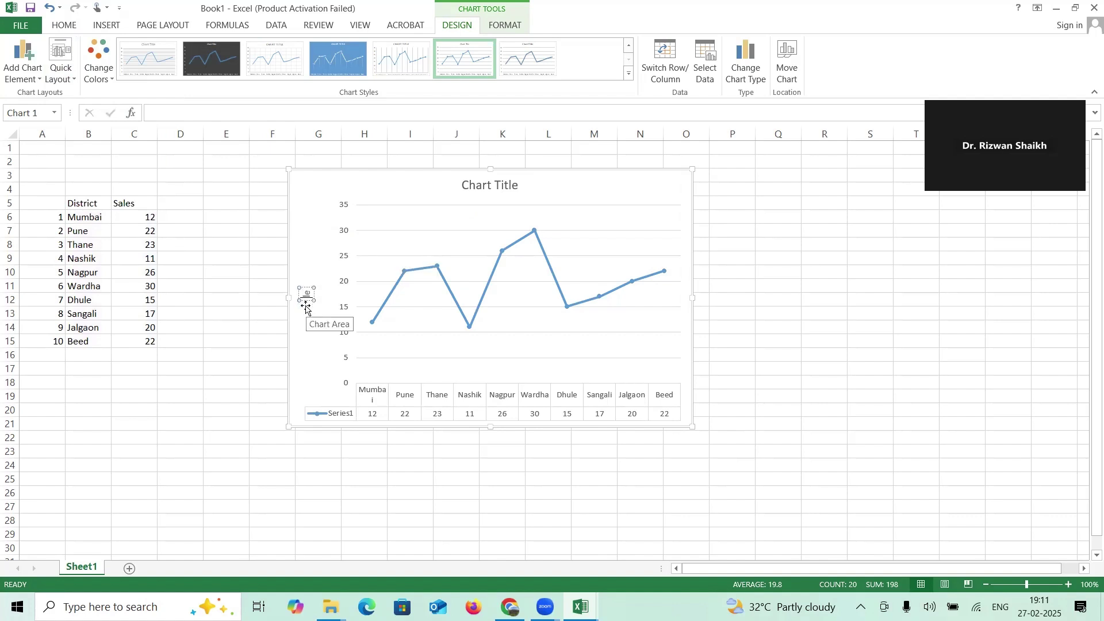
{"action": "type", "text": "Saales"}
{"action": "key", "text": "BackSpace"}
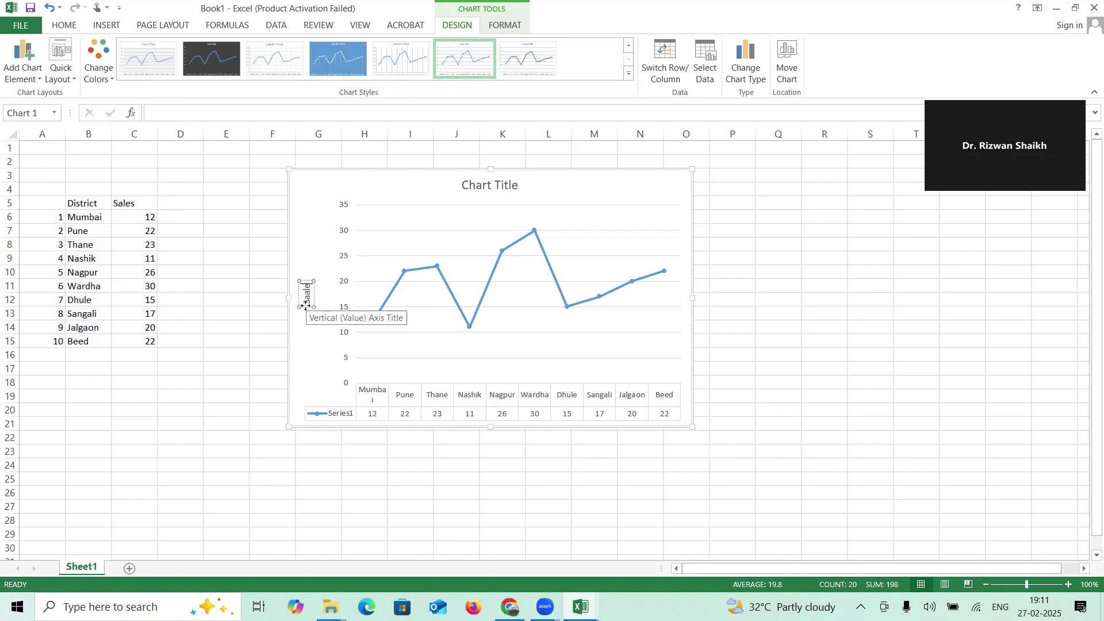
{"action": "key", "text": "BackSpace"}
{"action": "key", "text": "BackSpace"}
{"action": "key", "text": "BackSpace"}
{"action": "type", "text": "les"}
{"action": "left_click", "coordinate": [308, 282]}
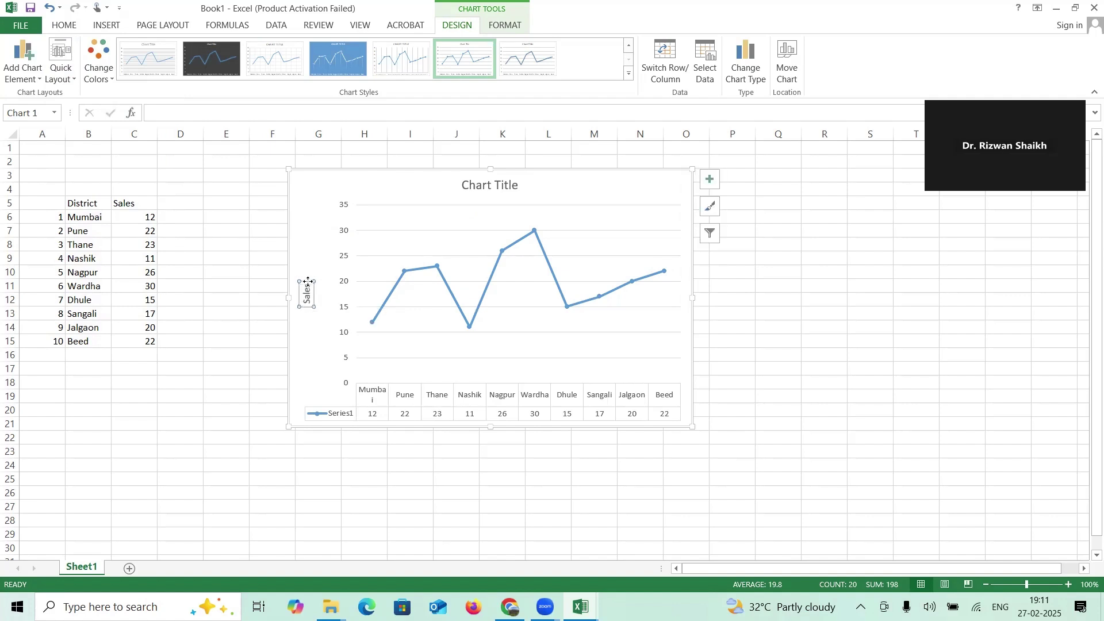
Step: Format the Sales axis title with font size 24, bold and the standard dark red colour
{"action": "left_click", "coordinate": [63, 25]}
{"action": "left_click", "coordinate": [223, 50]}
{"action": "left_click", "coordinate": [223, 51]}
{"action": "left_click", "coordinate": [224, 51]}
{"action": "left_click", "coordinate": [224, 51]}
{"action": "left_click", "coordinate": [224, 51]}
{"action": "left_click", "coordinate": [224, 51]}
{"action": "left_click", "coordinate": [224, 50]}
{"action": "left_click", "coordinate": [224, 51]}
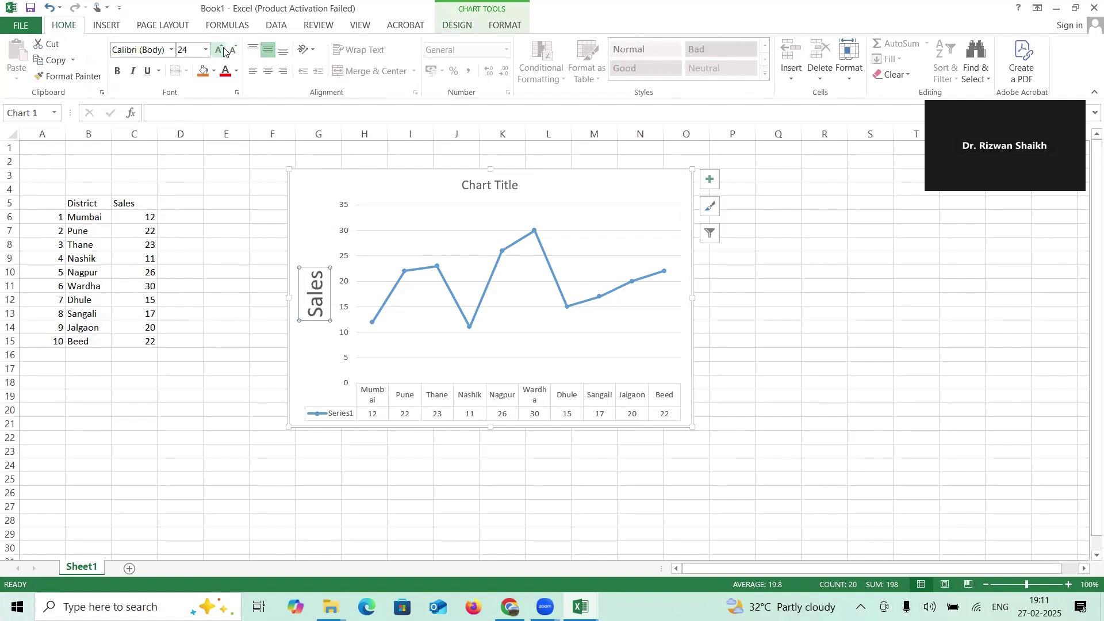
{"action": "left_click", "coordinate": [118, 71]}
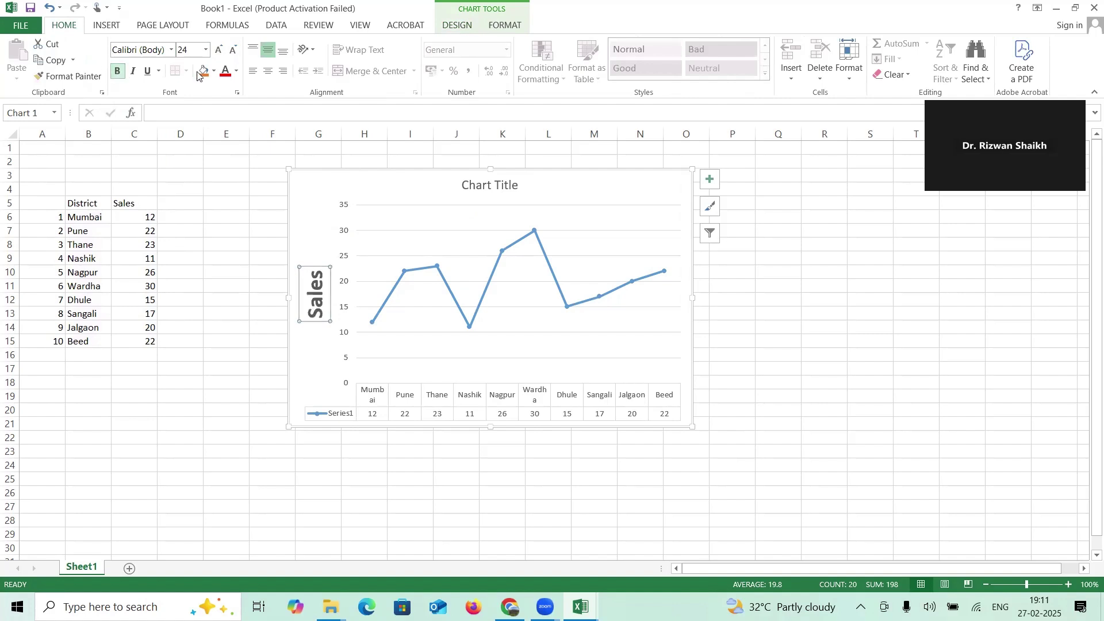
{"action": "left_click", "coordinate": [237, 71]}
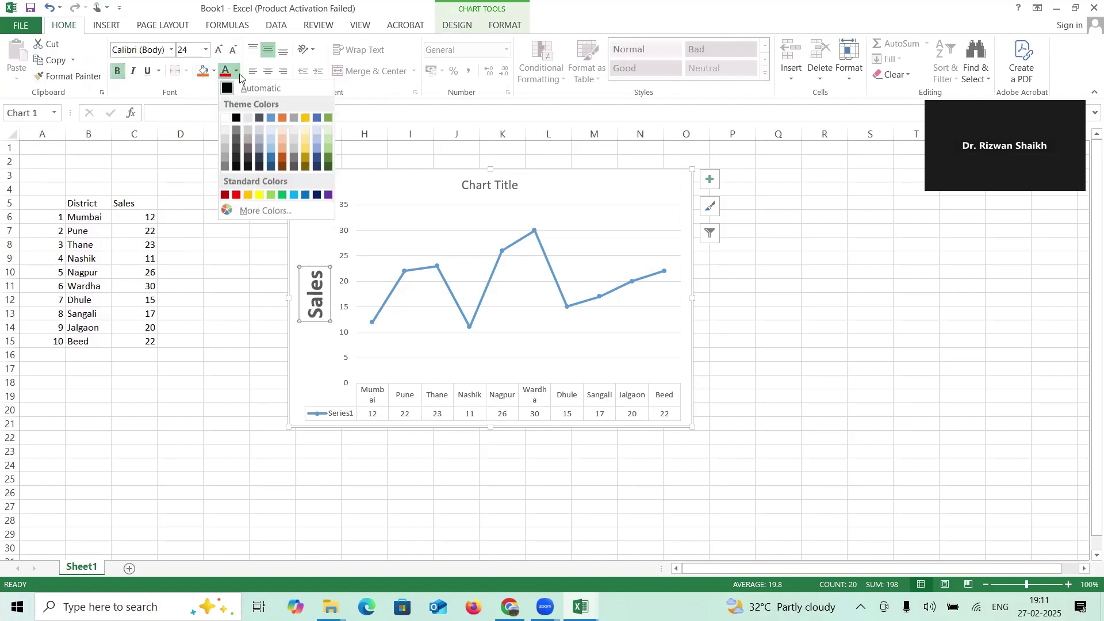
{"action": "left_click", "coordinate": [223, 195]}
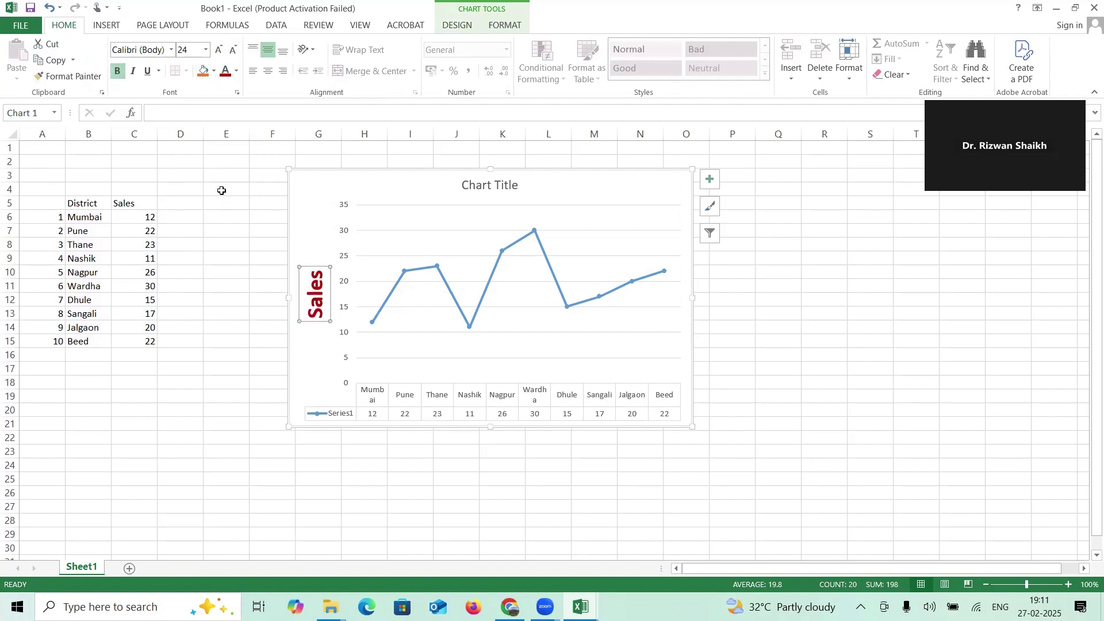
Step: Replace the chart title with "Sales Chart Distric Wise (Line Chart)"
{"action": "double_click", "coordinate": [484, 189]}
{"action": "triple_click", "coordinate": [477, 187]}
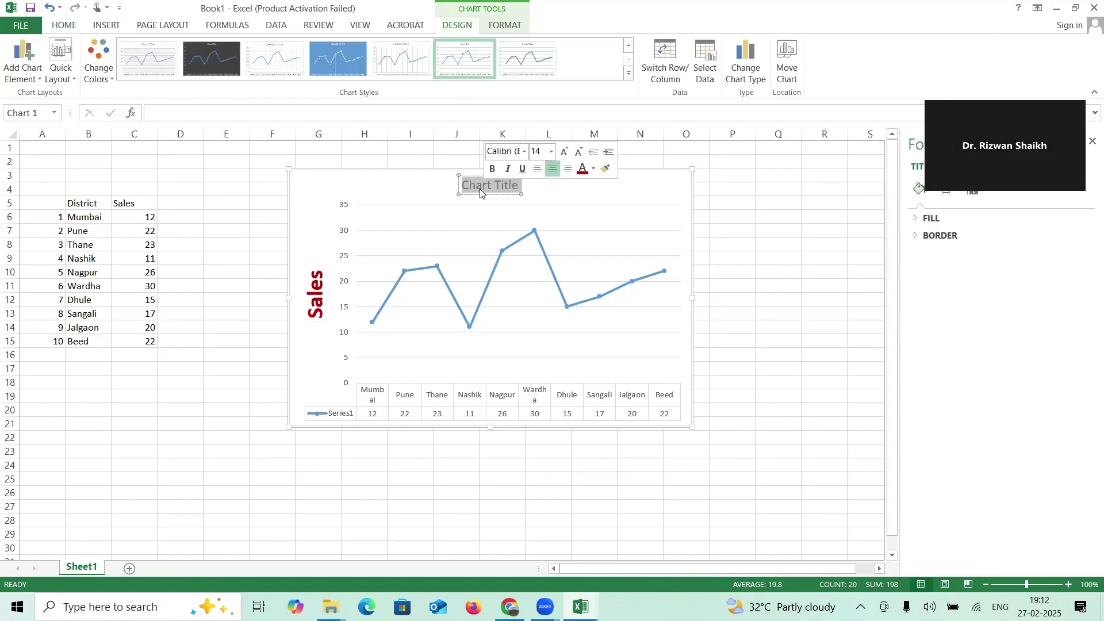
{"action": "type", "text": "Sa"}
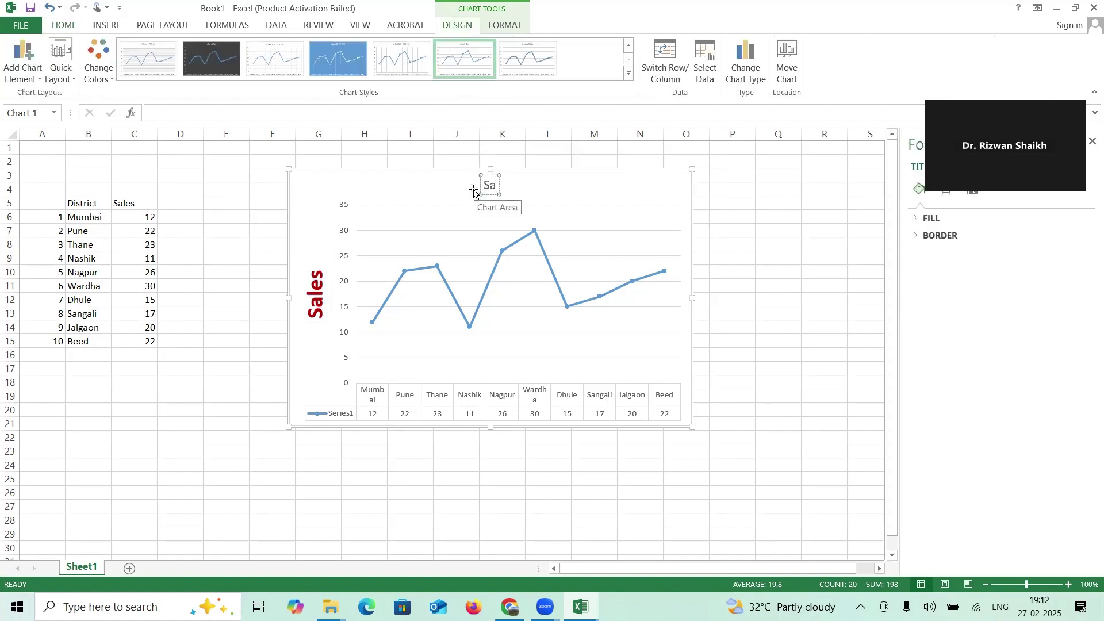
{"action": "type", "text": "les Cha"}
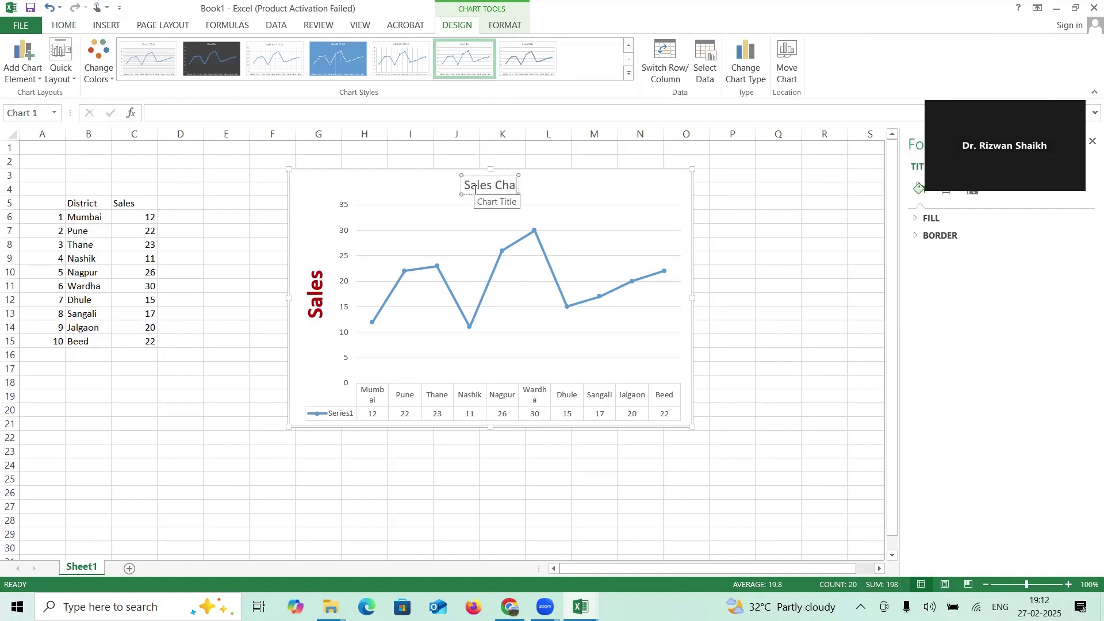
{"action": "type", "text": "rt Distr"}
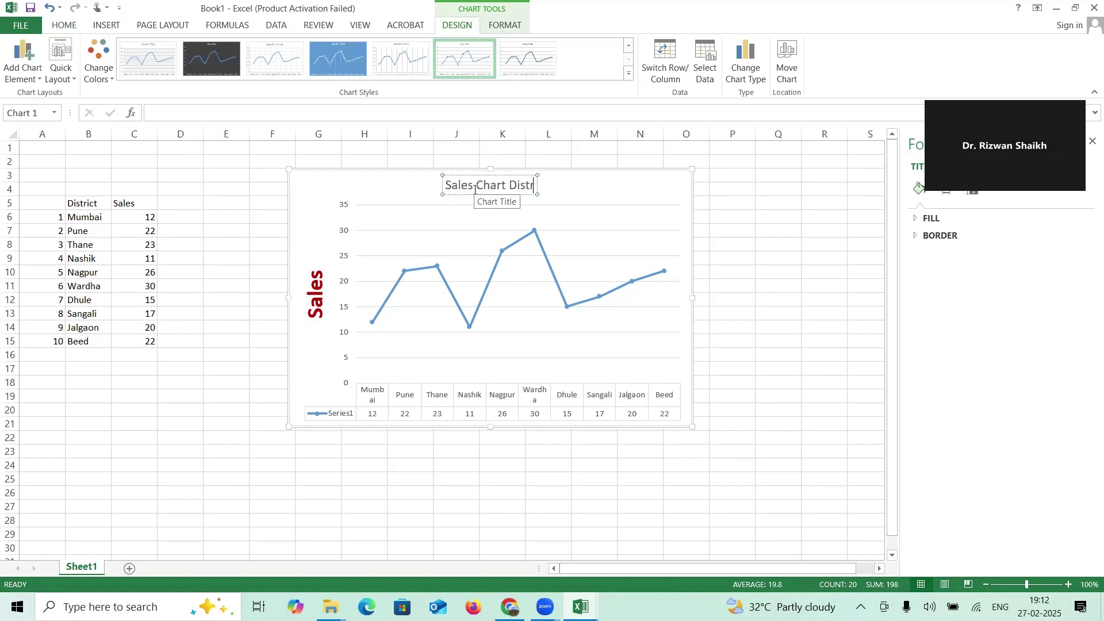
{"action": "type", "text": "ic Wise"}
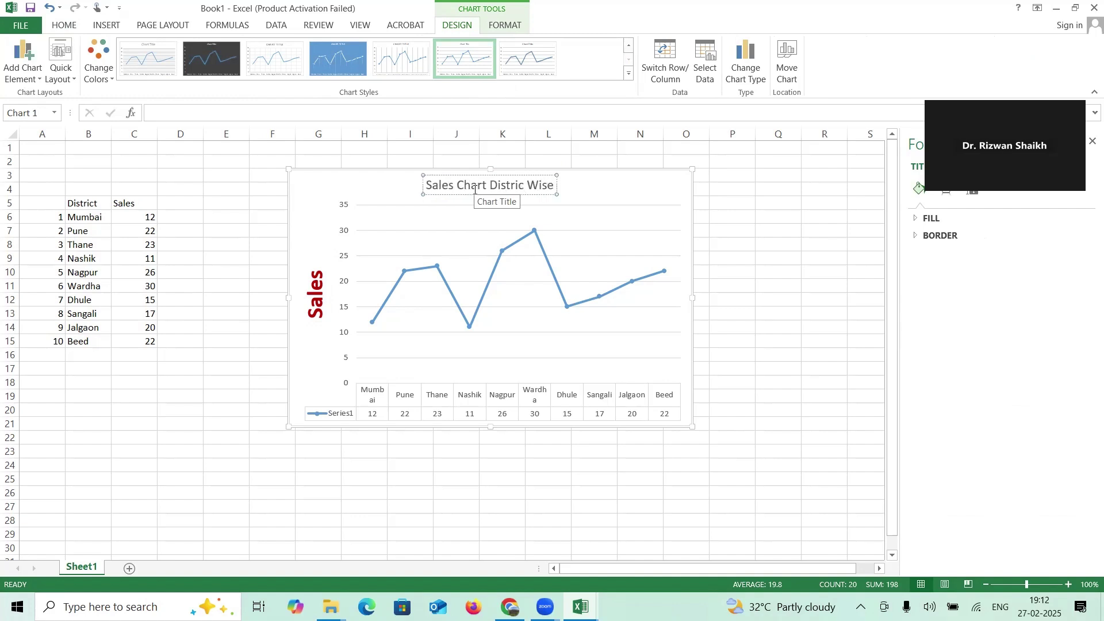
{"action": "type", "text": " (Lin"}
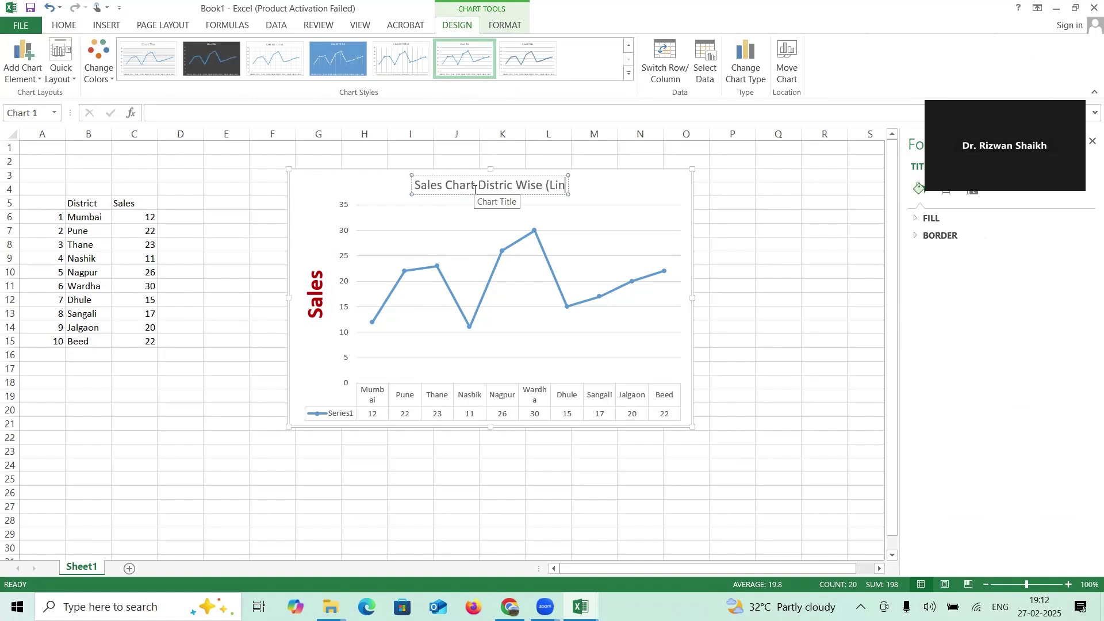
{"action": "type", "text": "e C"}
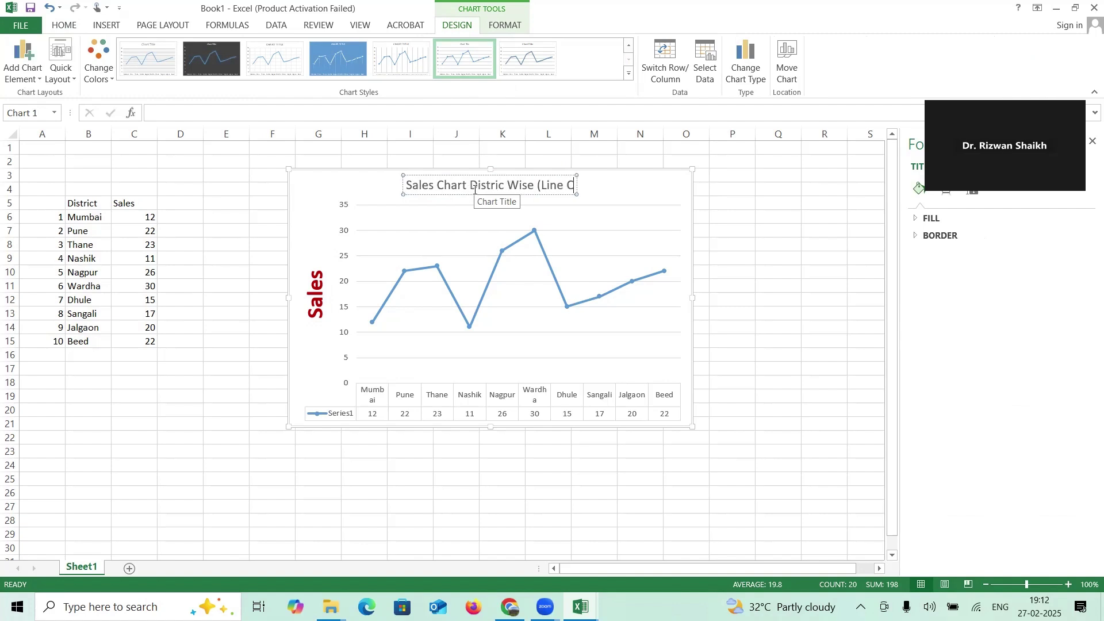
{"action": "type", "text": "hart)"}
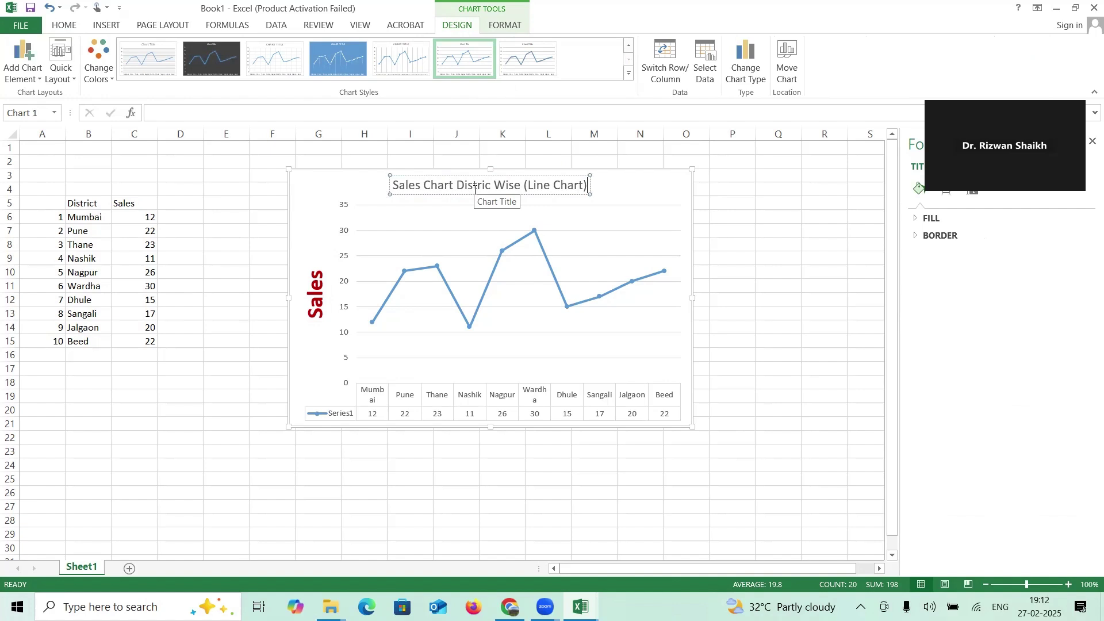
{"action": "left_click", "coordinate": [448, 227]}
Step: Format the chart title in bold with the standard blue font colour
{"action": "left_click", "coordinate": [446, 190]}
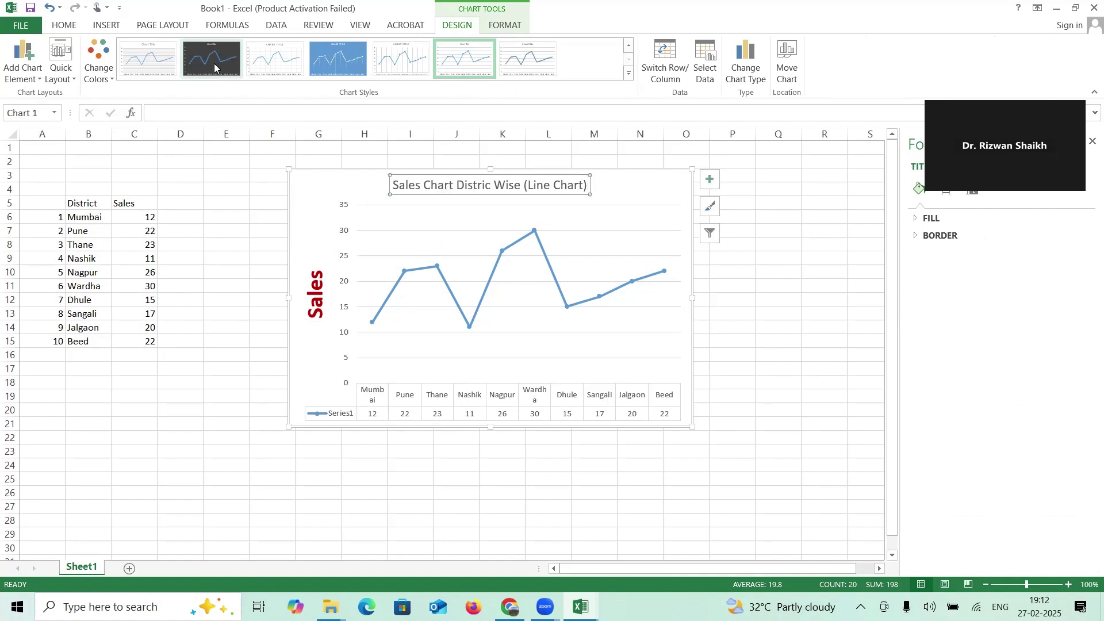
{"action": "left_click", "coordinate": [68, 27]}
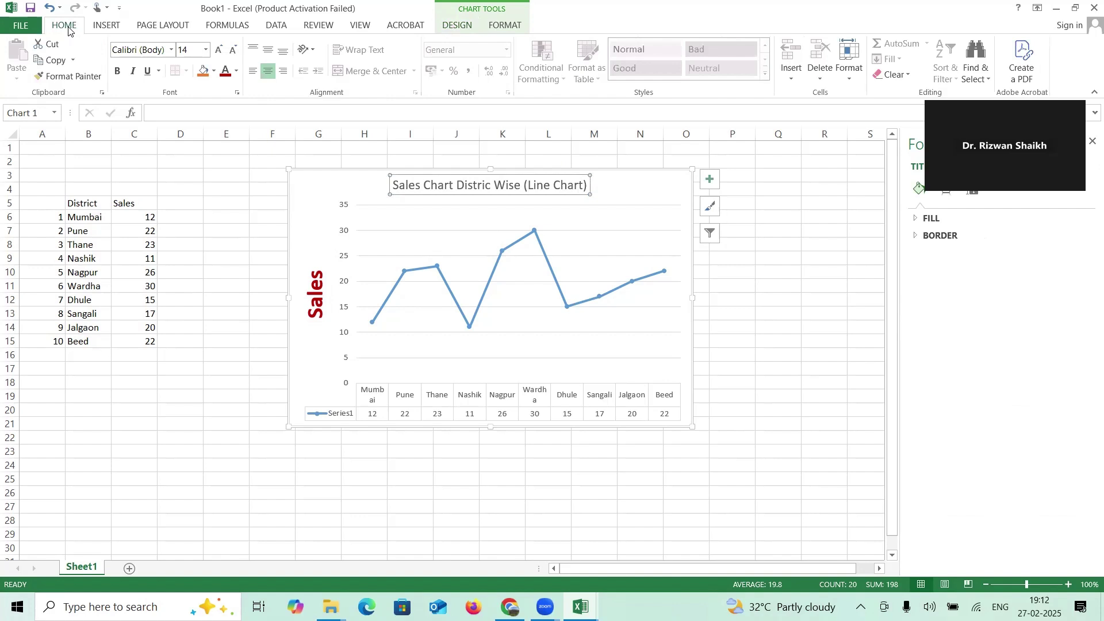
{"action": "left_click", "coordinate": [237, 70]}
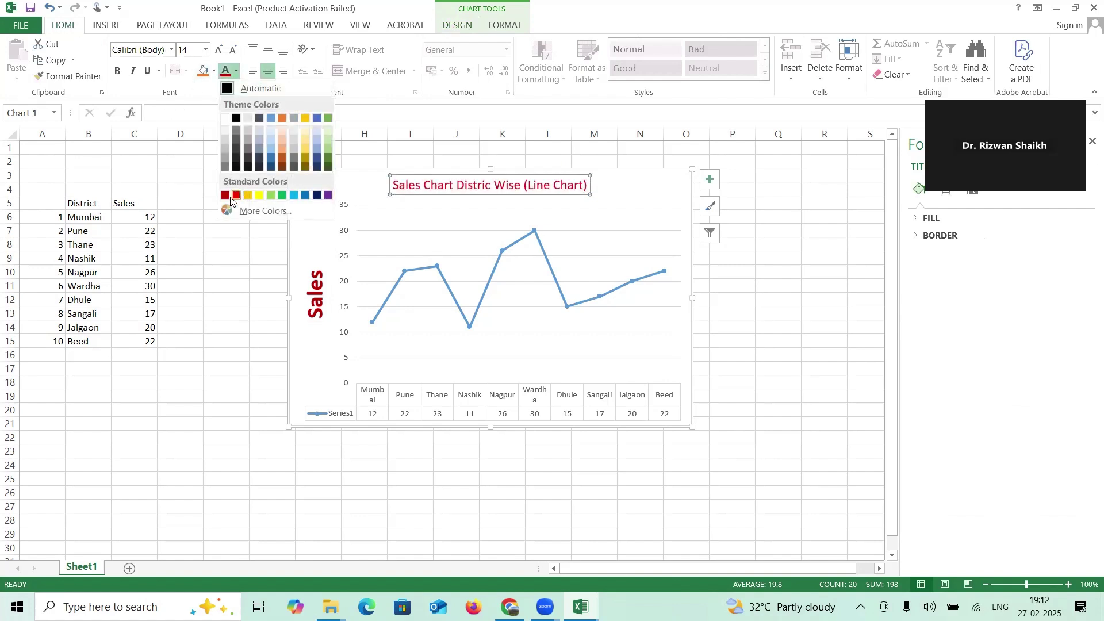
{"action": "left_click", "coordinate": [305, 196]}
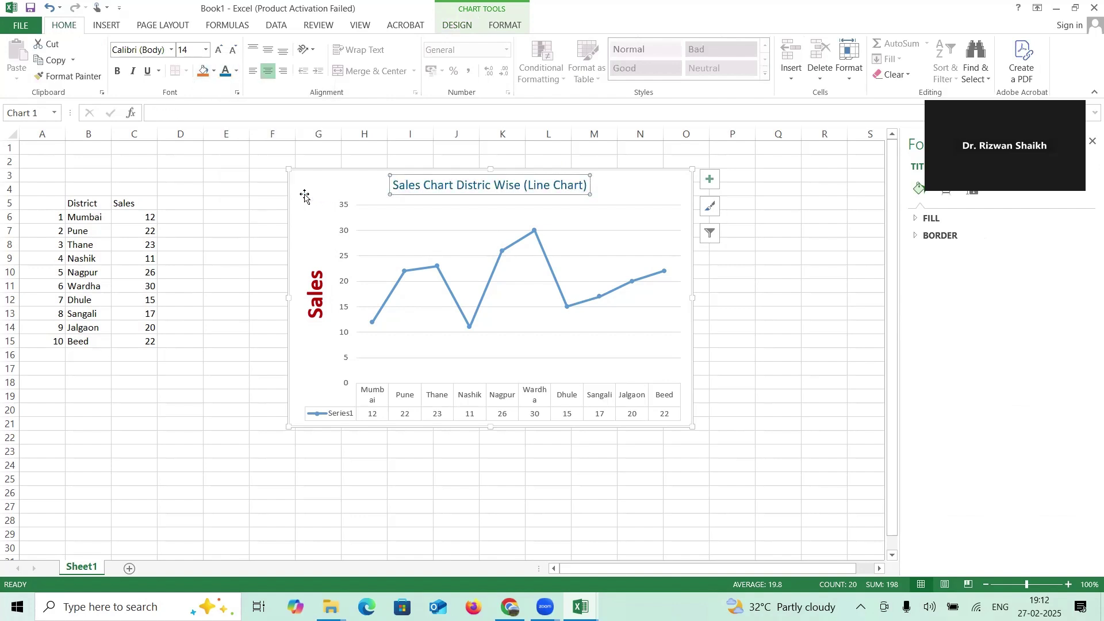
{"action": "left_click", "coordinate": [118, 70]}
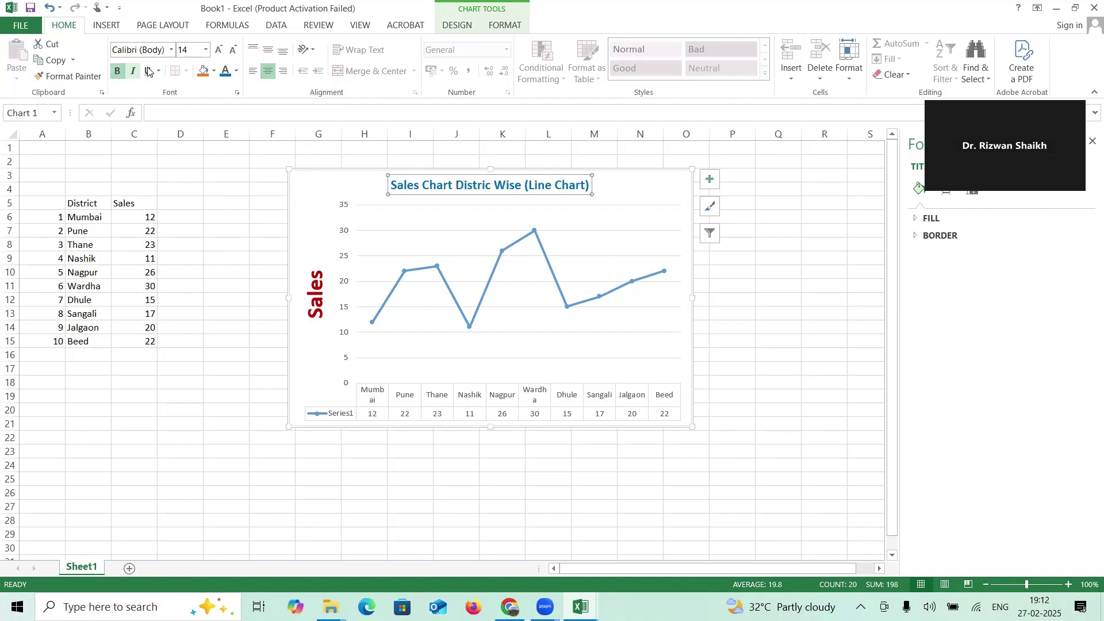
{"action": "left_click", "coordinate": [415, 388]}
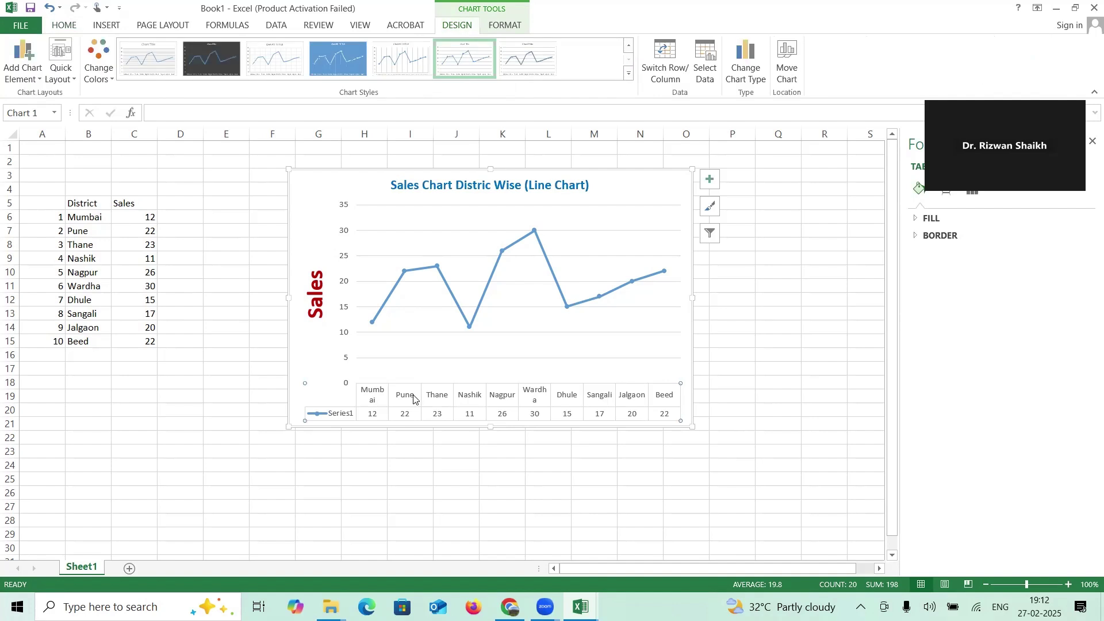
{"action": "right_click", "coordinate": [413, 398]}
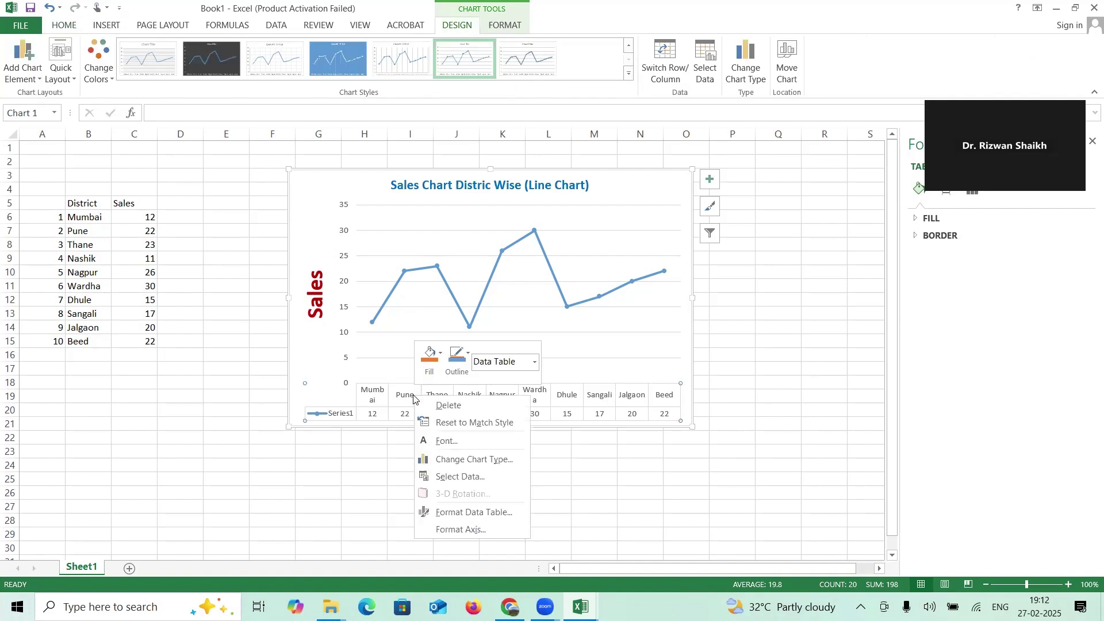
{"action": "left_click", "coordinate": [383, 400]}
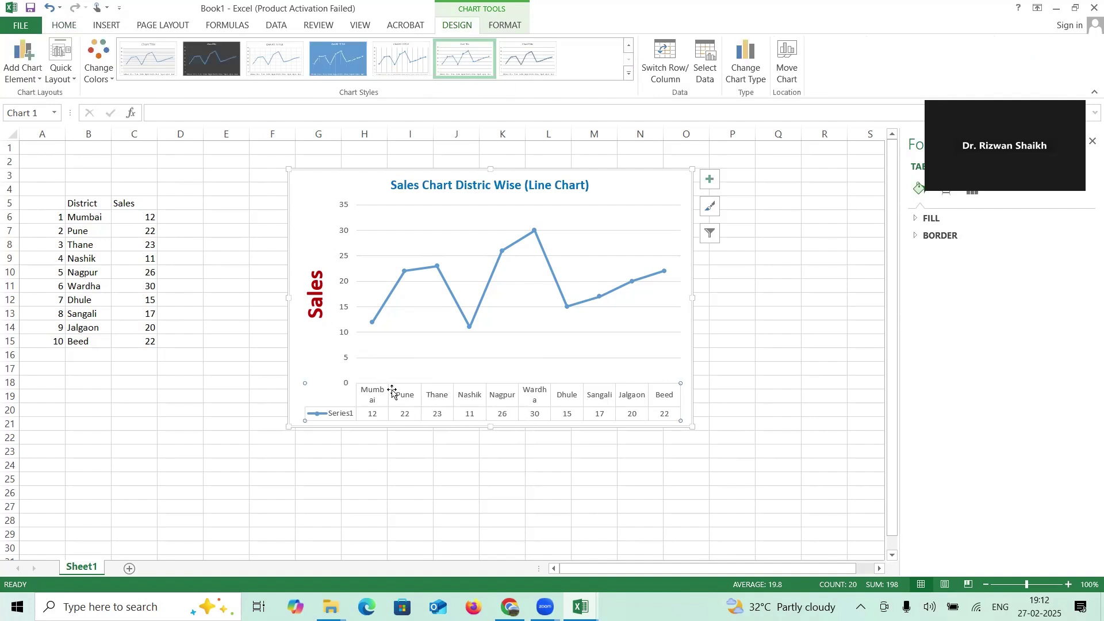
{"action": "right_click", "coordinate": [392, 391]}
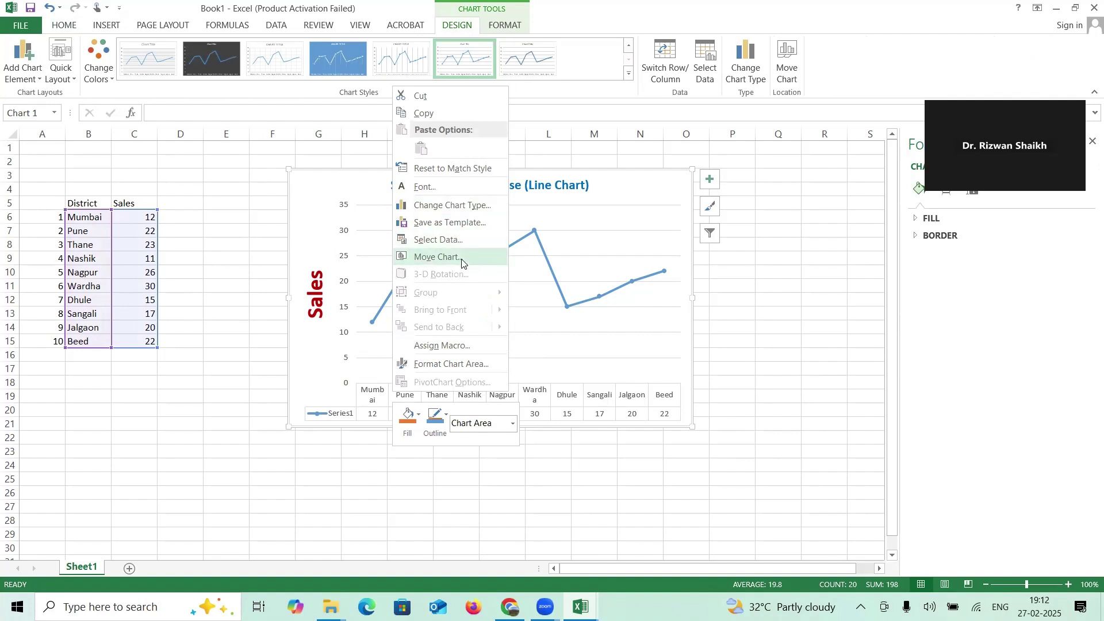
{"action": "left_click", "coordinate": [479, 413]}
{"action": "left_click", "coordinate": [479, 413]}
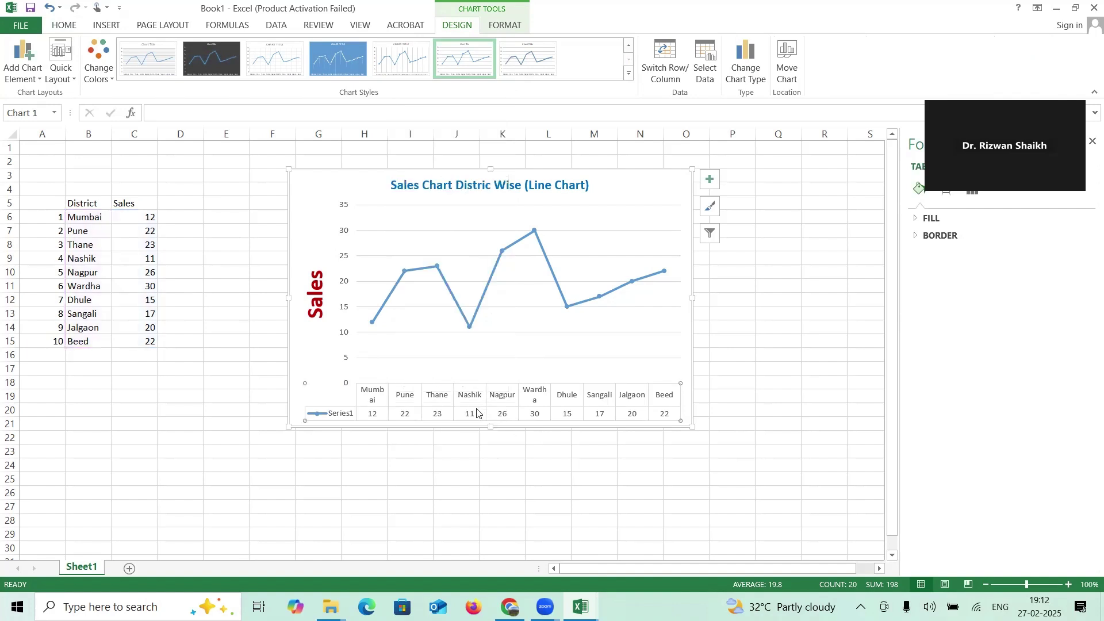
{"action": "right_click", "coordinate": [321, 413]}
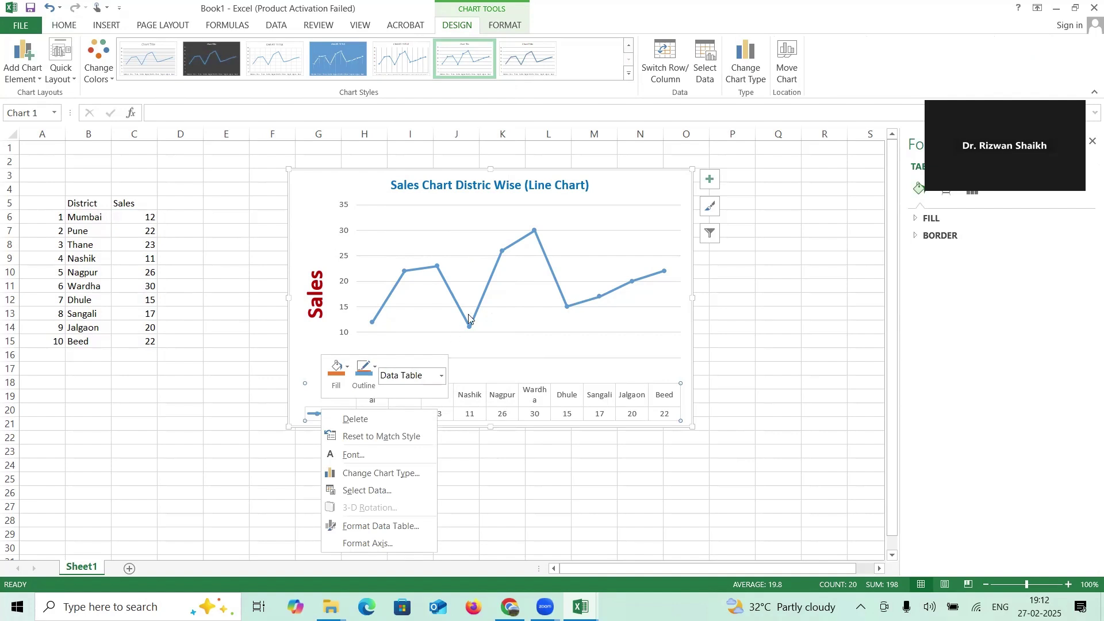
{"action": "key", "text": "Escape"}
{"action": "left_click", "coordinate": [442, 250]}
{"action": "right_click", "coordinate": [482, 256]}
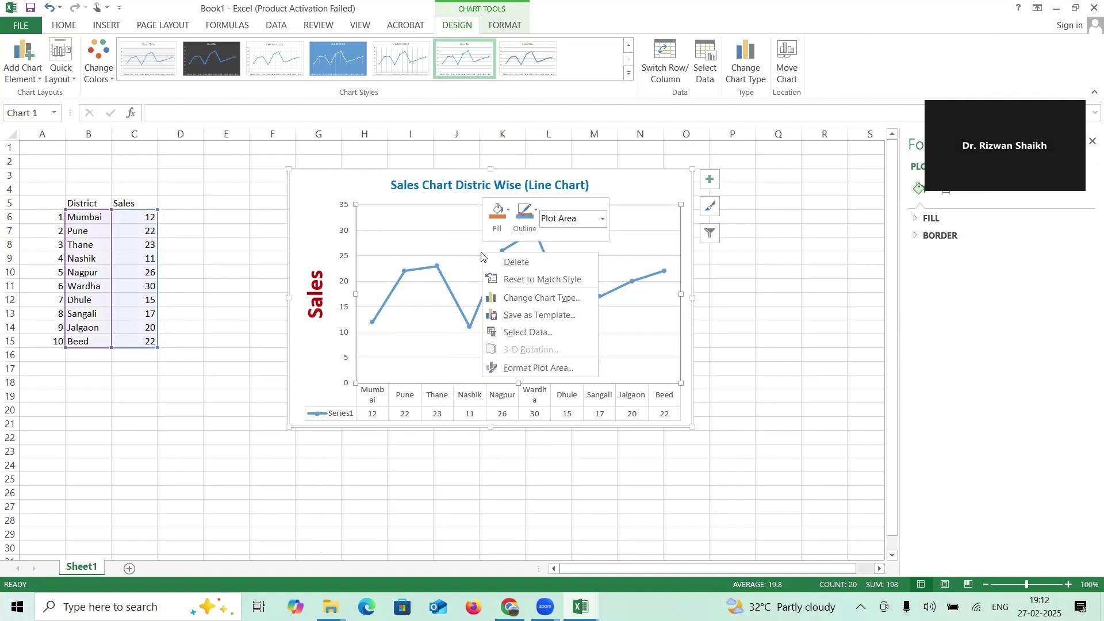
{"action": "left_click", "coordinate": [419, 402]}
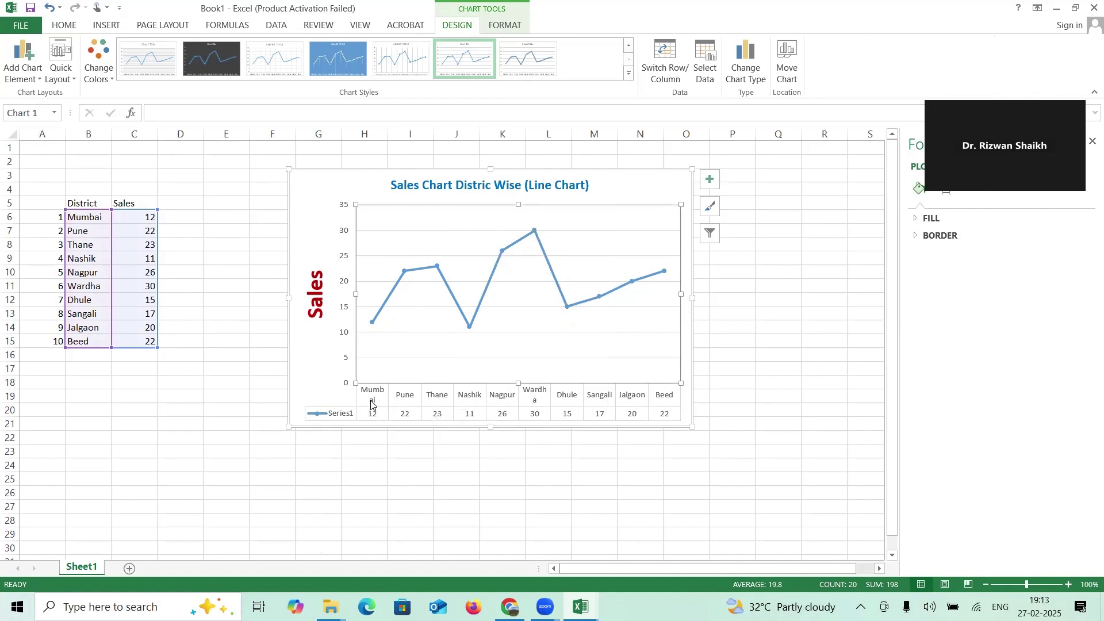
{"action": "left_click", "coordinate": [417, 400]}
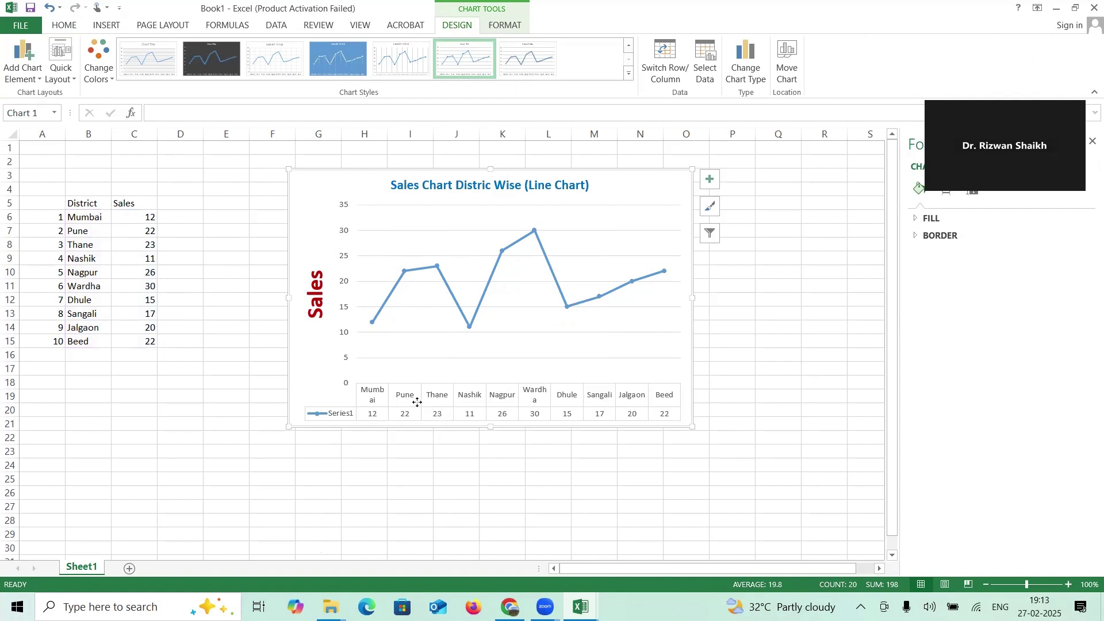
{"action": "left_click", "coordinate": [417, 404]}
{"action": "right_click", "coordinate": [417, 406]}
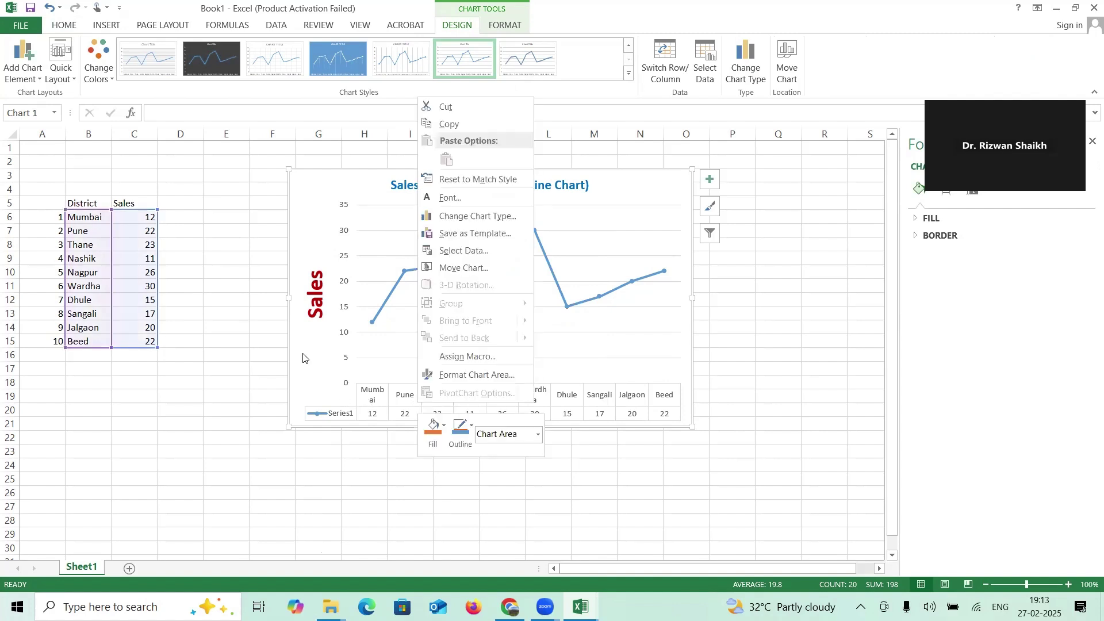
{"action": "key", "text": "Escape"}
{"action": "left_click", "coordinate": [315, 294]}
{"action": "right_click", "coordinate": [315, 296]}
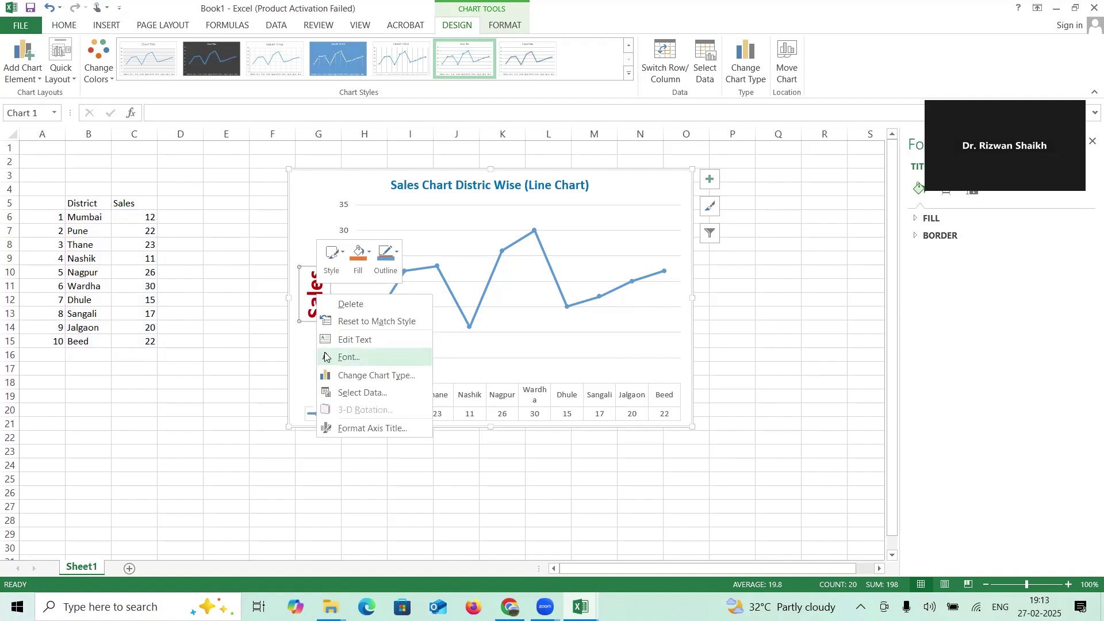
{"action": "key", "text": "Escape"}
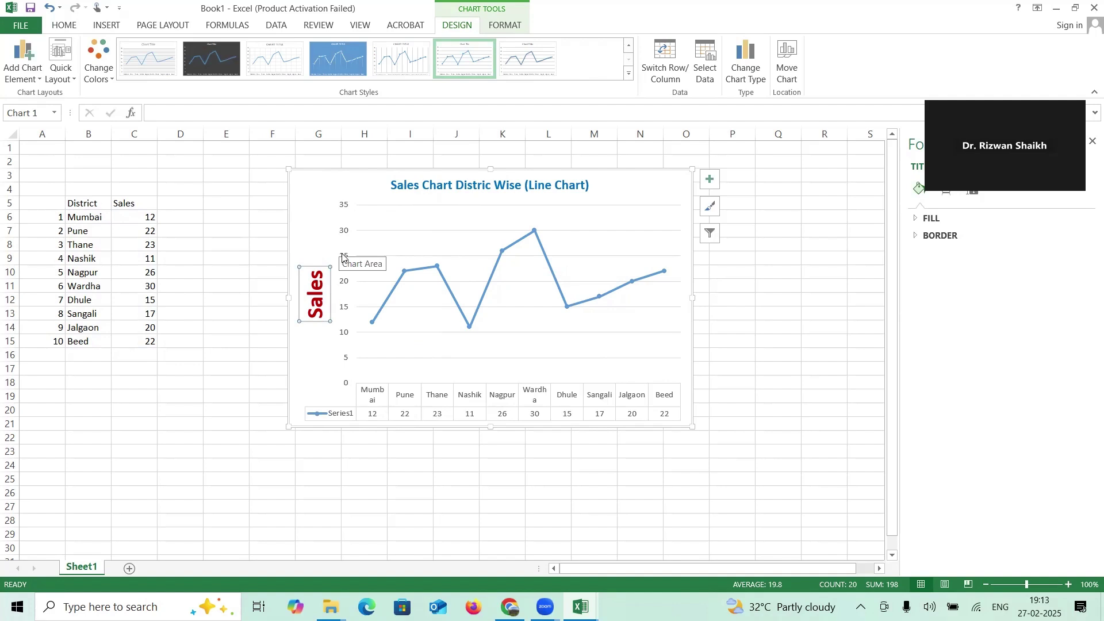
Step: Thicken the chart's horizontal gridlines to a line width of 3.5 pt
{"action": "left_click", "coordinate": [374, 332]}
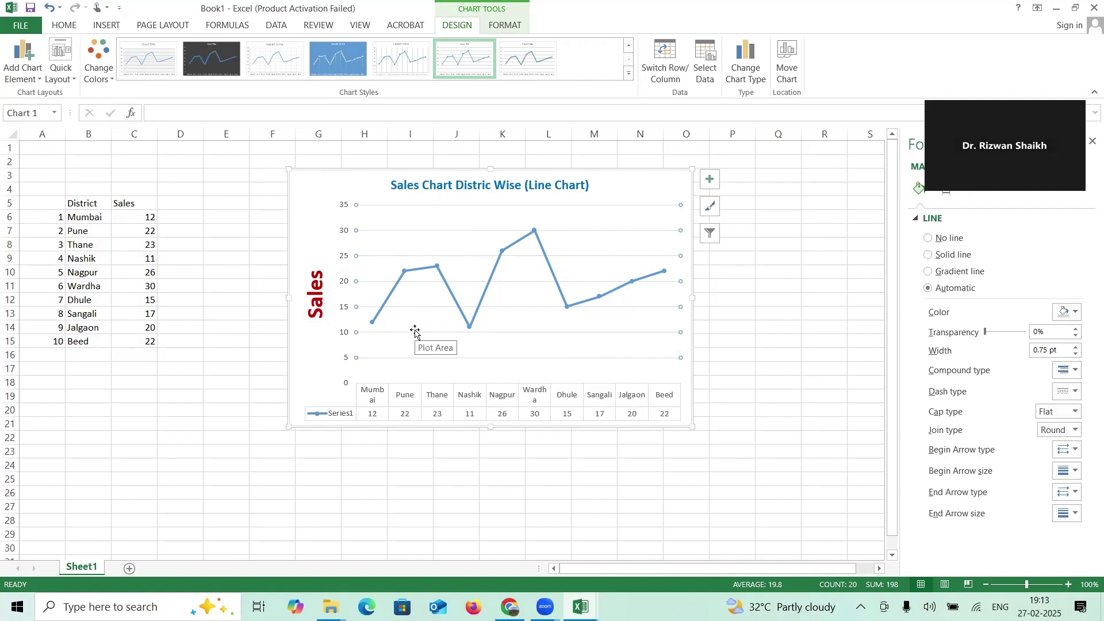
{"action": "right_click", "coordinate": [416, 333]}
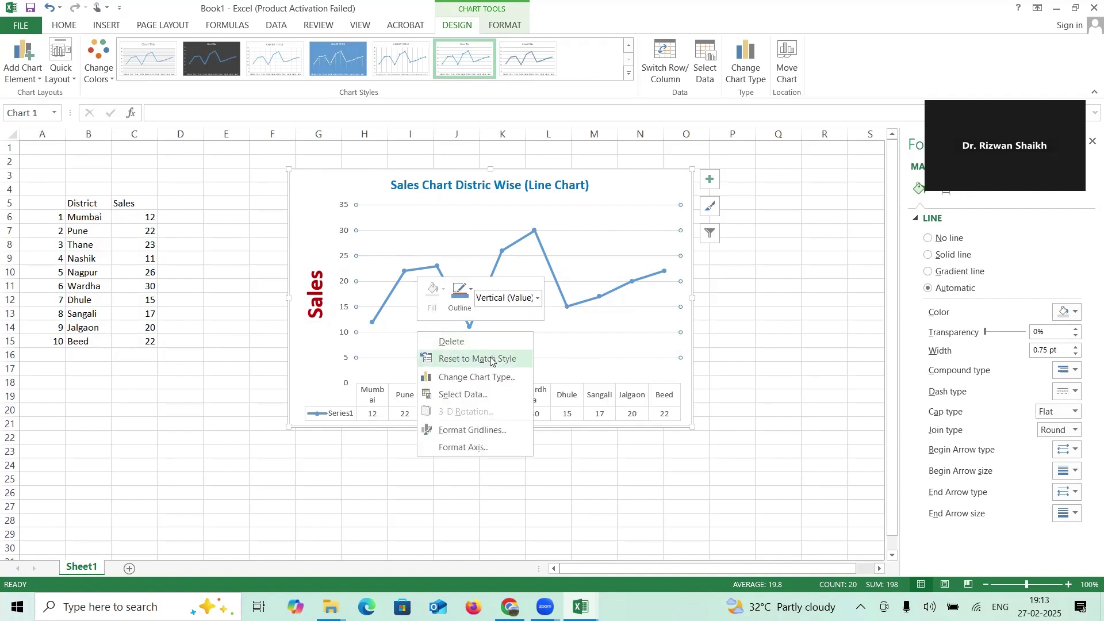
{"action": "left_click", "coordinate": [458, 431]}
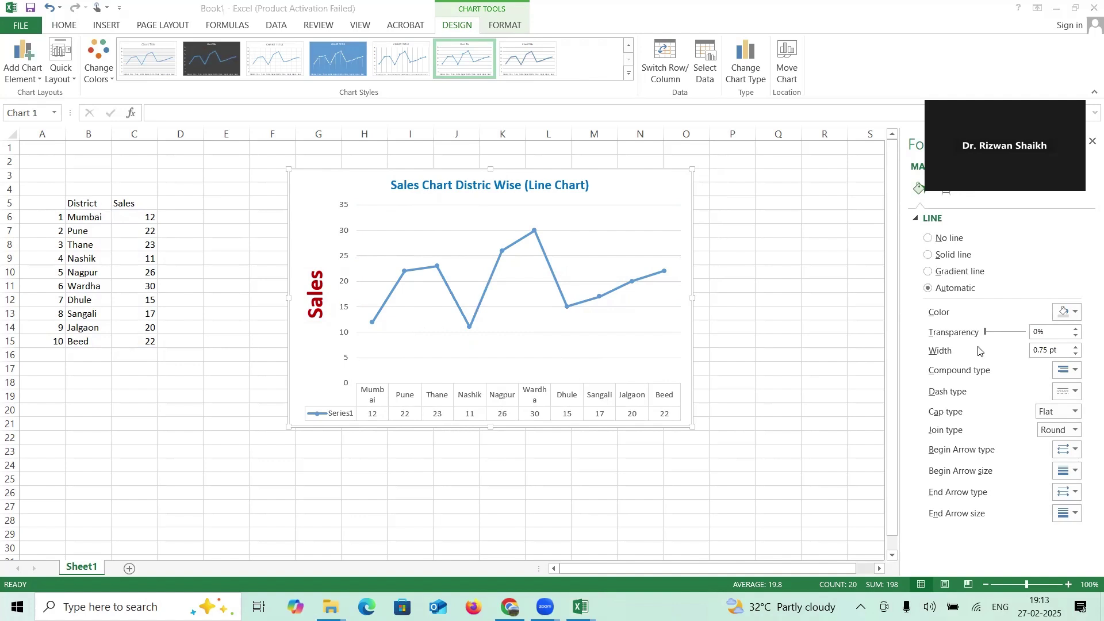
{"action": "left_click", "coordinate": [1077, 347]}
{"action": "left_click", "coordinate": [1077, 347]}
{"action": "left_click", "coordinate": [1077, 348]}
{"action": "left_click", "coordinate": [1077, 347]}
{"action": "left_click", "coordinate": [1076, 347]}
{"action": "left_click", "coordinate": [1076, 348]}
{"action": "left_click", "coordinate": [1077, 347]}
{"action": "left_click", "coordinate": [1077, 348]}
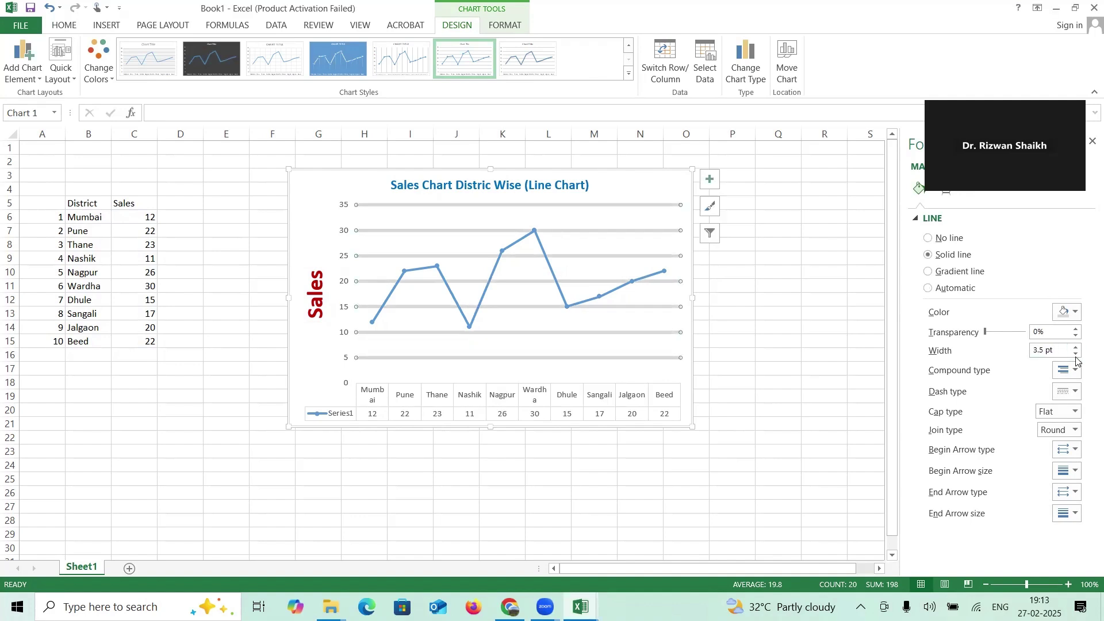
Step: Set the width of the chart's horizontal gridlines to 1 pt with 0% transparency
{"action": "left_click", "coordinate": [1076, 356]}
{"action": "left_click", "coordinate": [1077, 357]}
{"action": "left_click", "coordinate": [1077, 356]}
{"action": "left_click", "coordinate": [1077, 356]}
{"action": "left_click", "coordinate": [1077, 356]}
{"action": "left_click", "coordinate": [1077, 356]}
{"action": "left_click", "coordinate": [1077, 356]}
{"action": "left_click", "coordinate": [1077, 357]}
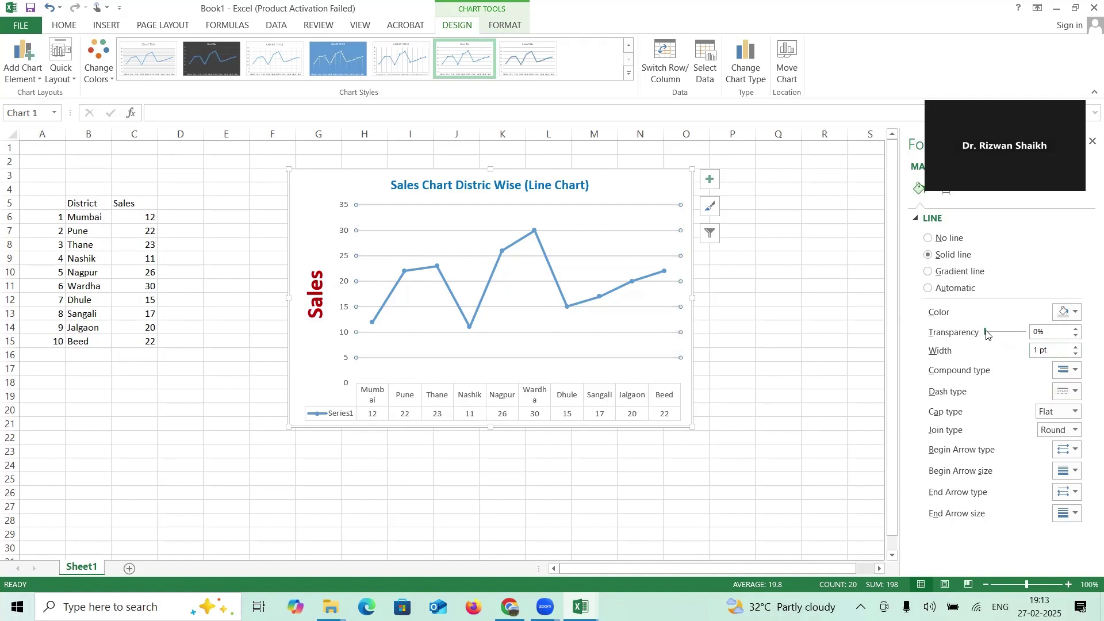
{"action": "mouse_move", "coordinate": [991, 333]}
{"action": "left_mouse_down"}
{"action": "mouse_move", "coordinate": [1023, 332]}
{"action": "mouse_move", "coordinate": [984, 333]}
{"action": "left_mouse_up"}
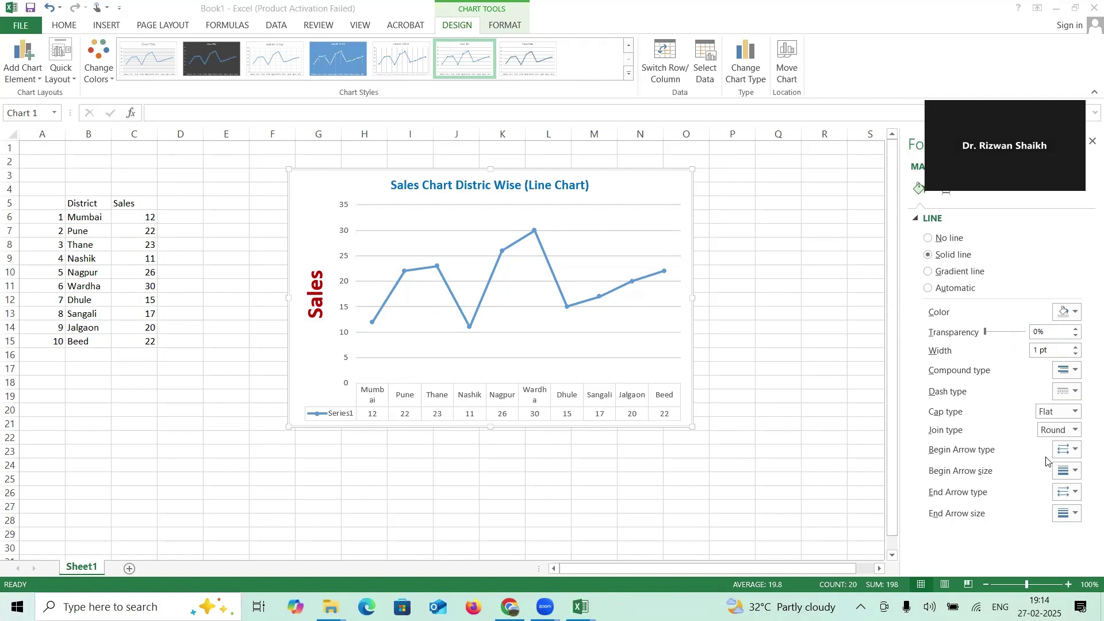
Step: Add a stealth arrowhead to the end of the horizontal gridlines and deselect the chart
{"action": "left_click", "coordinate": [1077, 433]}
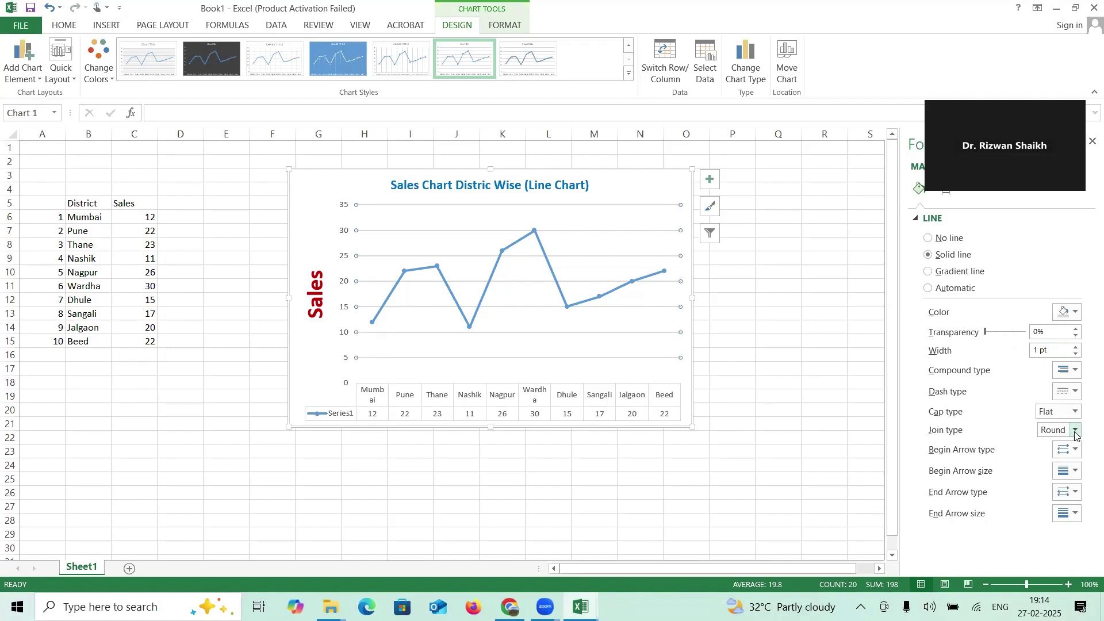
{"action": "left_click", "coordinate": [1065, 492]}
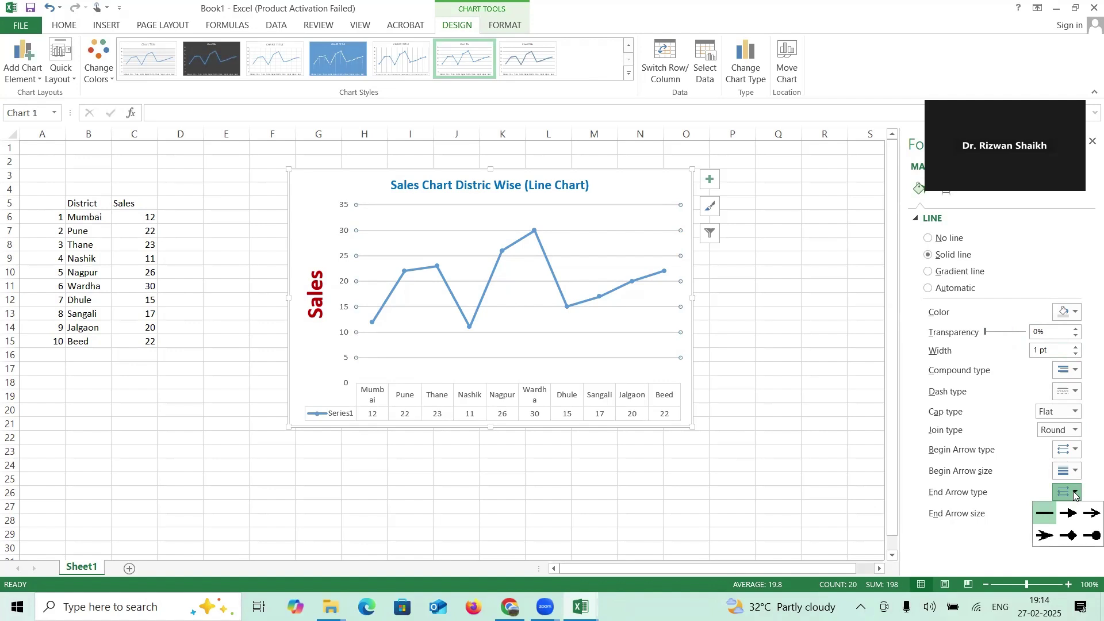
{"action": "left_click", "coordinate": [1045, 538]}
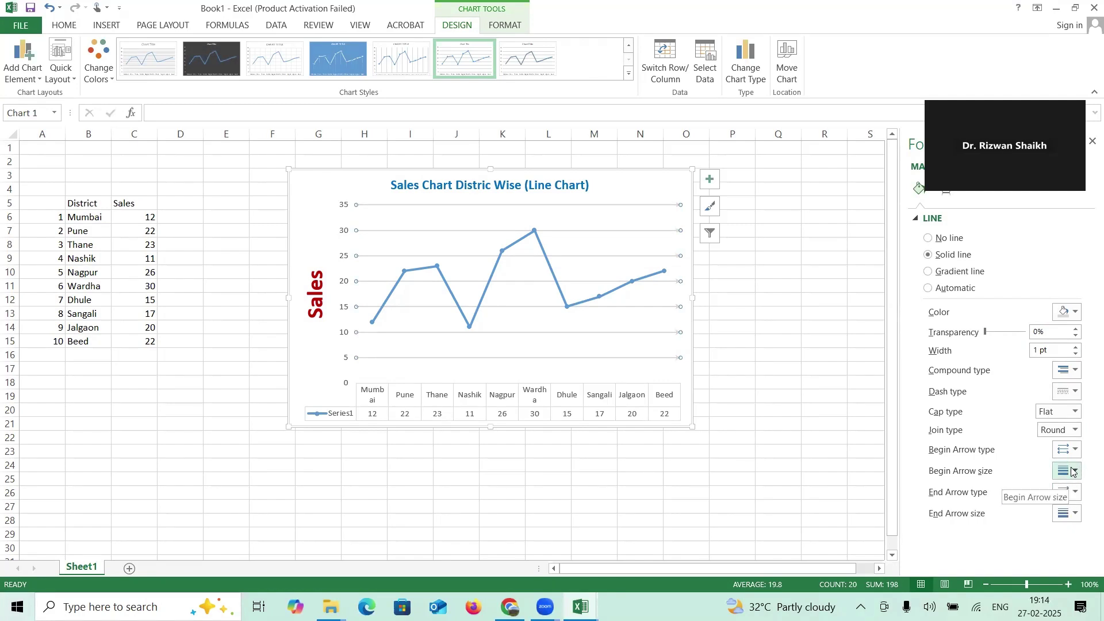
{"action": "left_click", "coordinate": [1075, 470]}
{"action": "left_click", "coordinate": [1042, 515]}
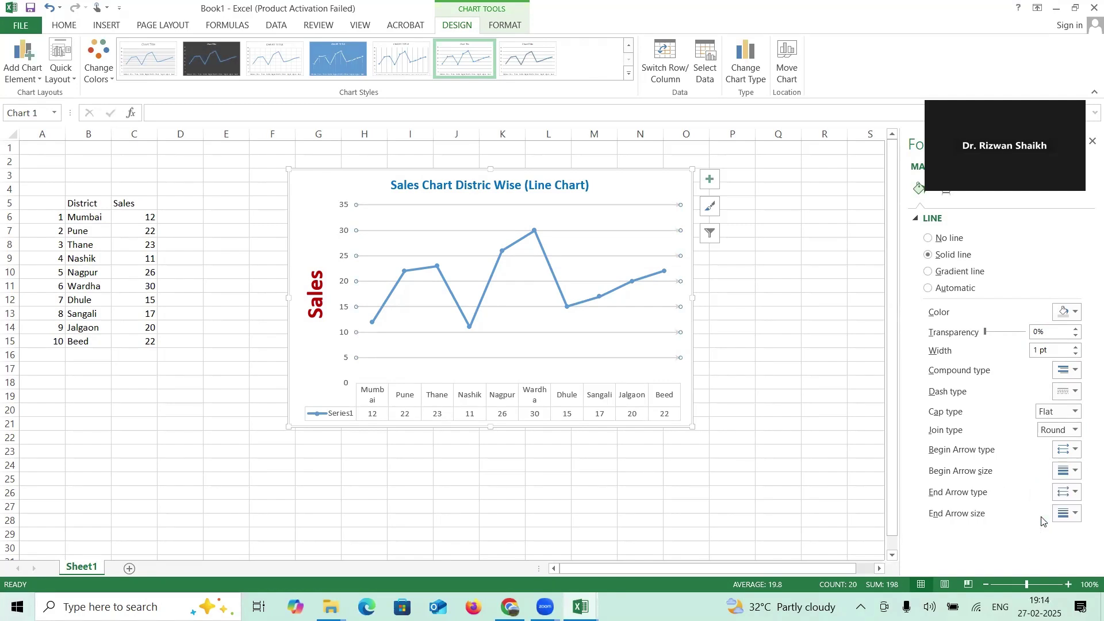
{"action": "left_click", "coordinate": [777, 437]}
{"action": "left_click", "coordinate": [736, 339]}
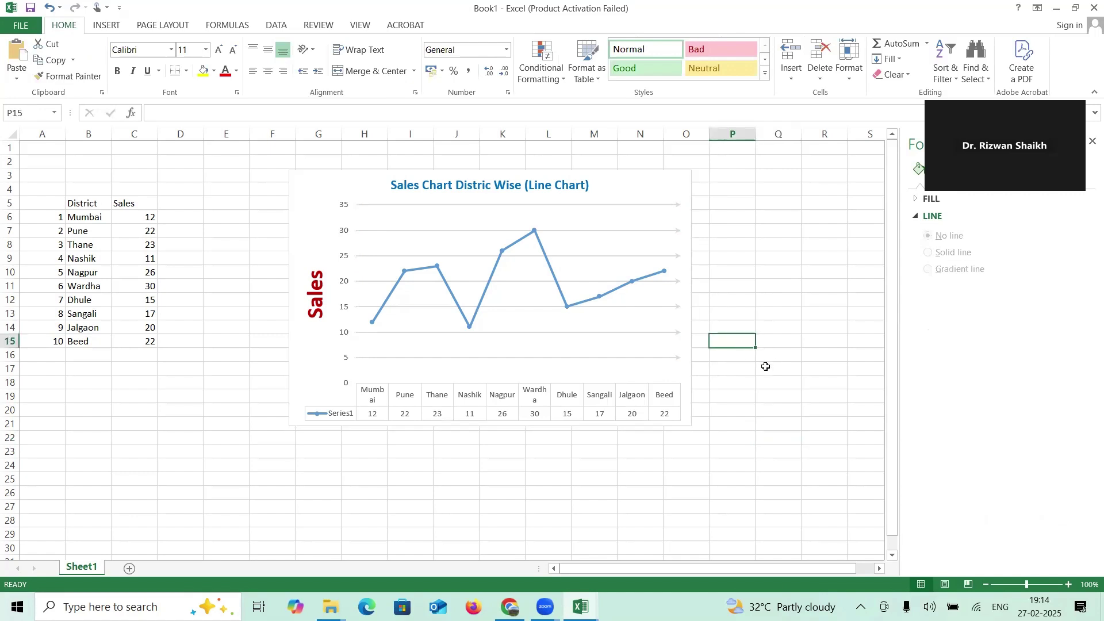
{"action": "scroll", "coordinate": [693, 364], "scroll_direction": "up", "scroll_amount": 5, "text": "ctrl"}
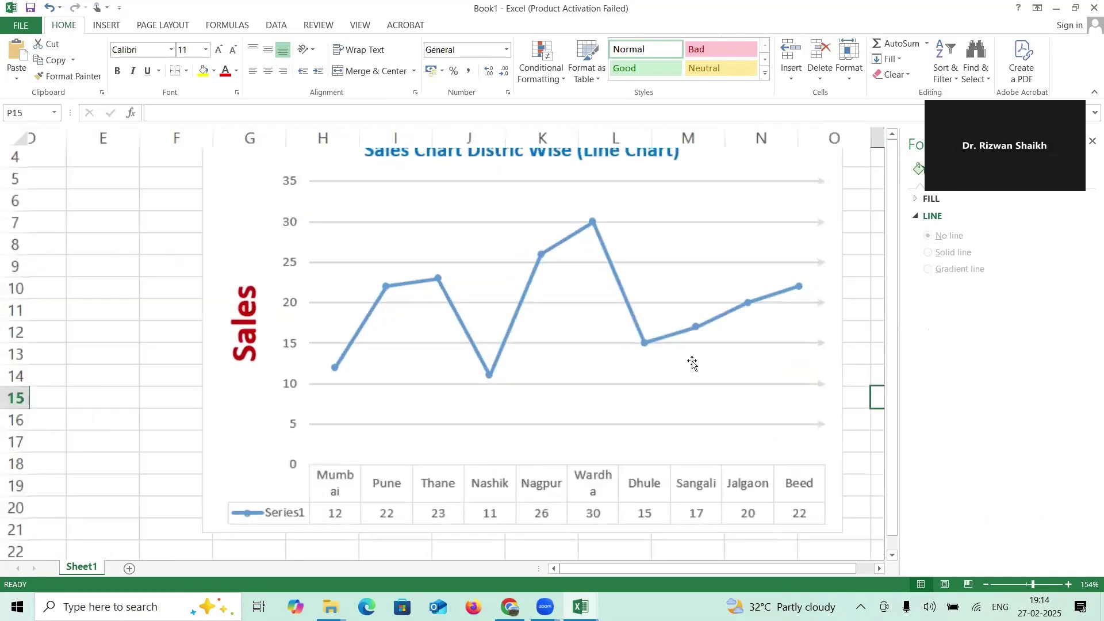
{"action": "scroll", "coordinate": [693, 363], "scroll_direction": "up", "scroll_amount": 1, "text": "ctrl"}
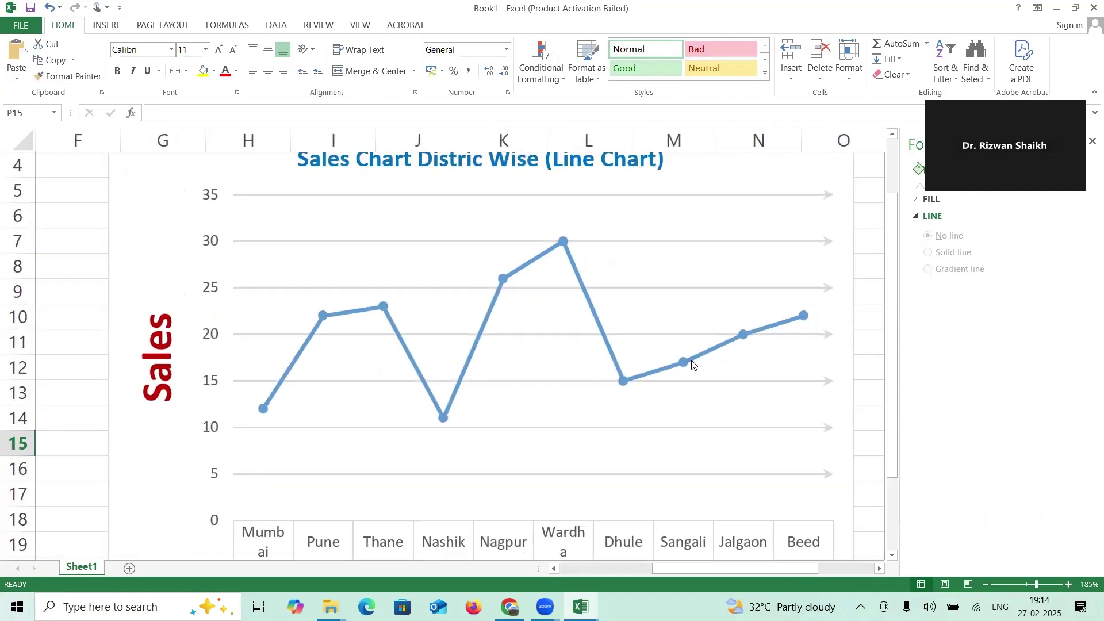
{"action": "scroll", "coordinate": [693, 364], "scroll_direction": "down", "scroll_amount": 6, "text": "ctrl"}
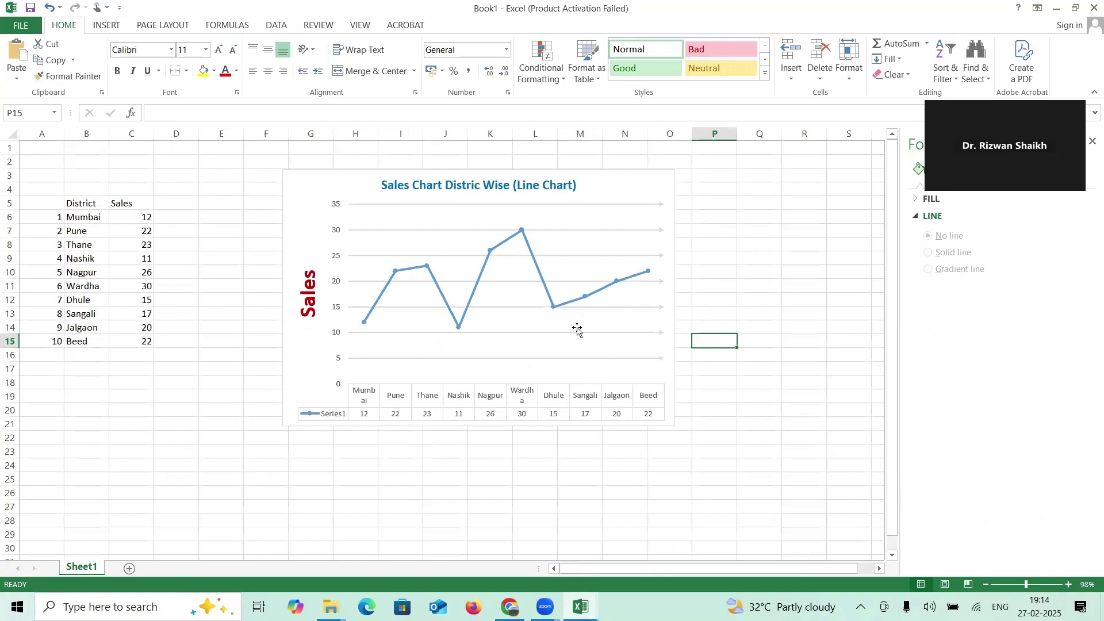
{"action": "left_click", "coordinate": [434, 250]}
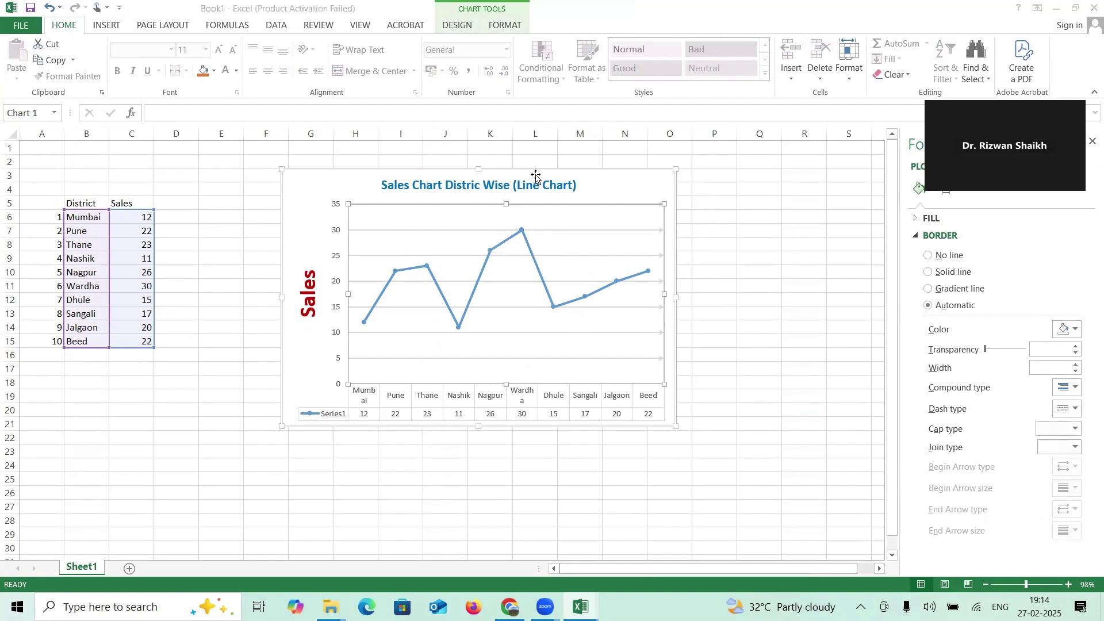
{"action": "key", "text": "Escape"}
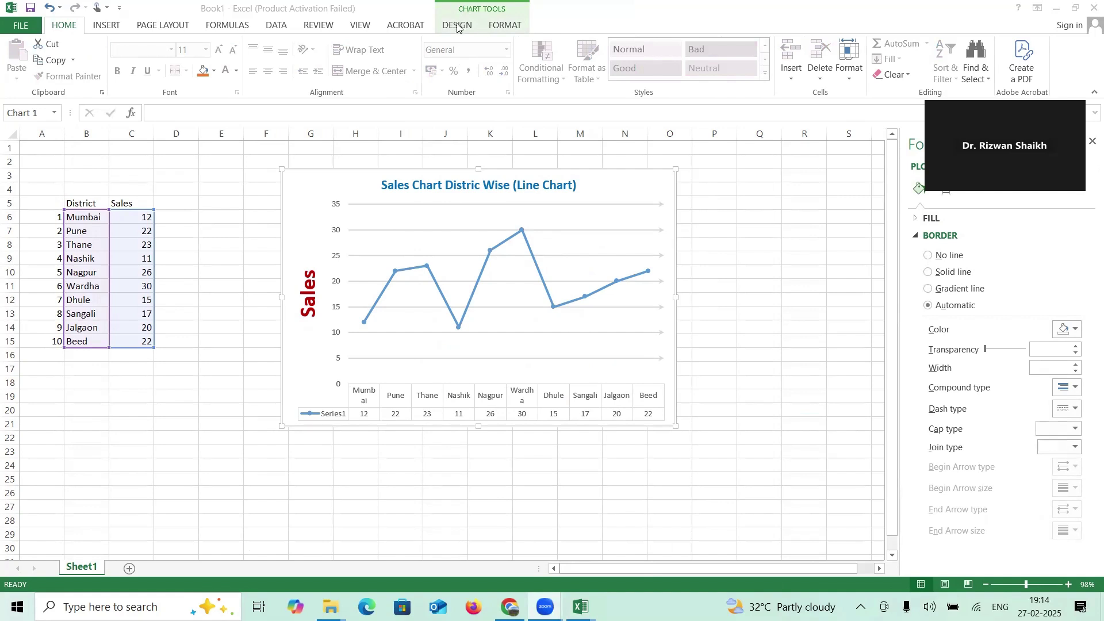
{"action": "key", "text": "Down"}
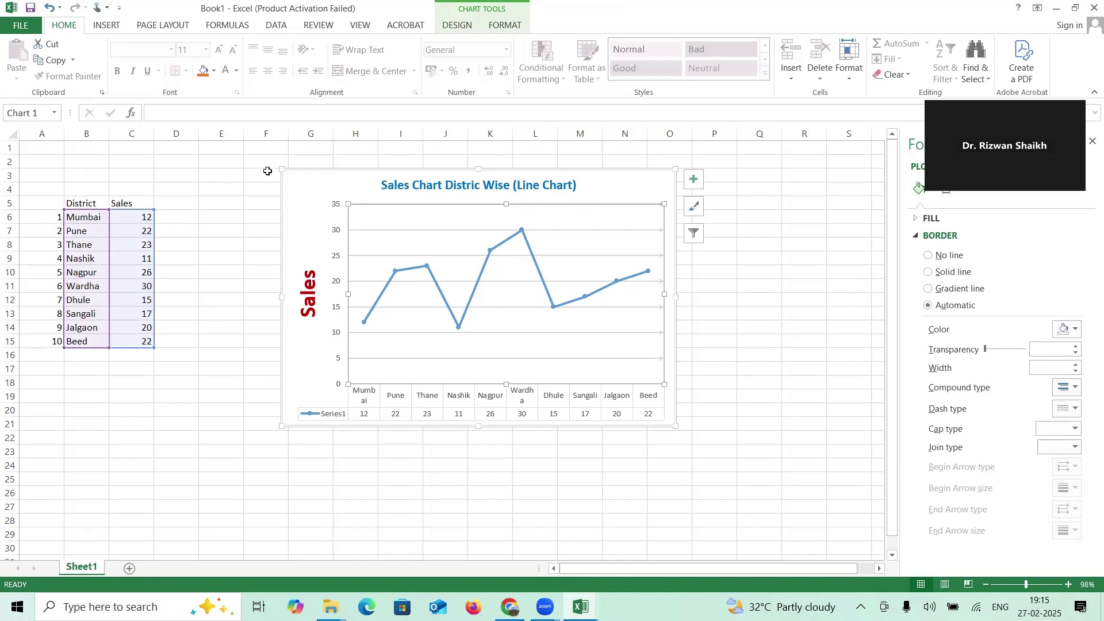
{"action": "left_click", "coordinate": [148, 392]}
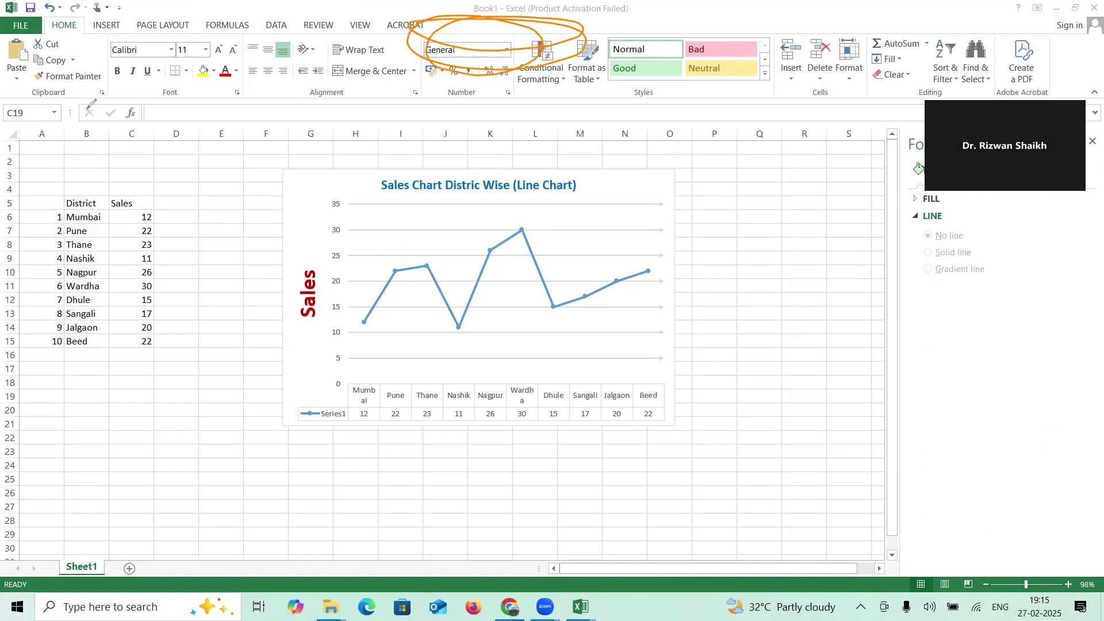
{"action": "key", "text": "Escape"}
{"action": "left_click", "coordinate": [420, 300]}
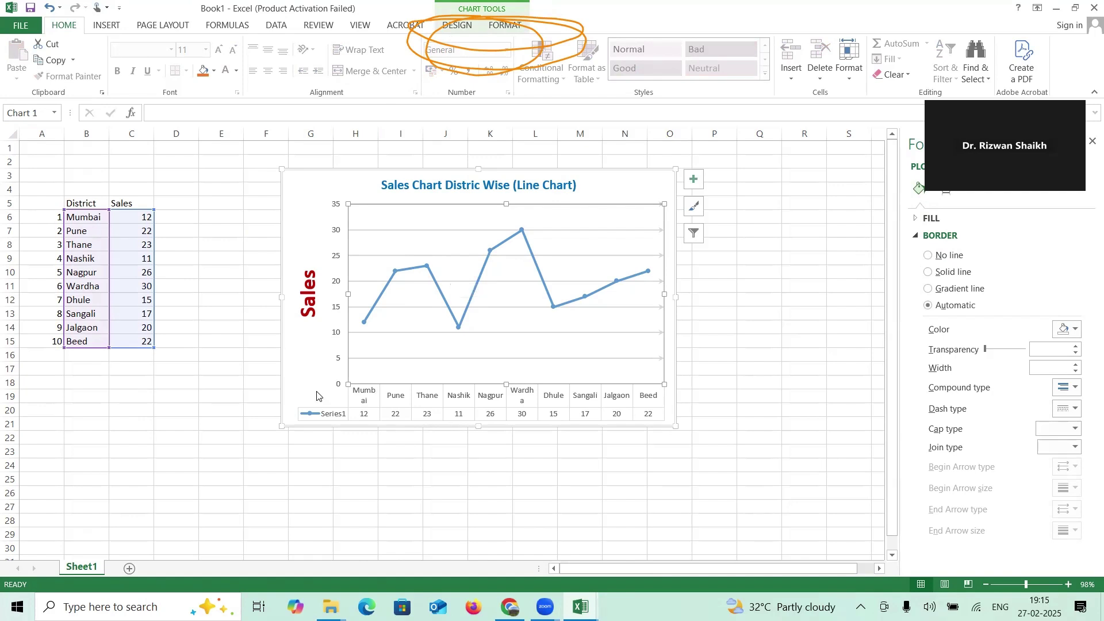
{"action": "left_click", "coordinate": [377, 389]}
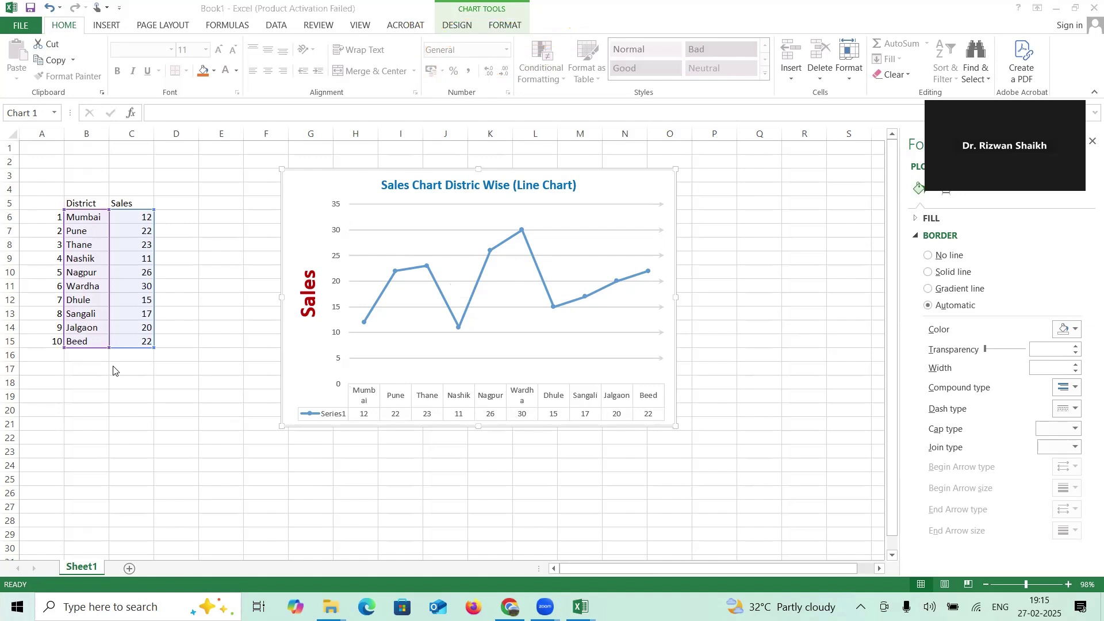
Step: Apply the quick layout that combines the chart title, data labels beside the points and a legend right of the plot
{"action": "left_click", "coordinate": [458, 27]}
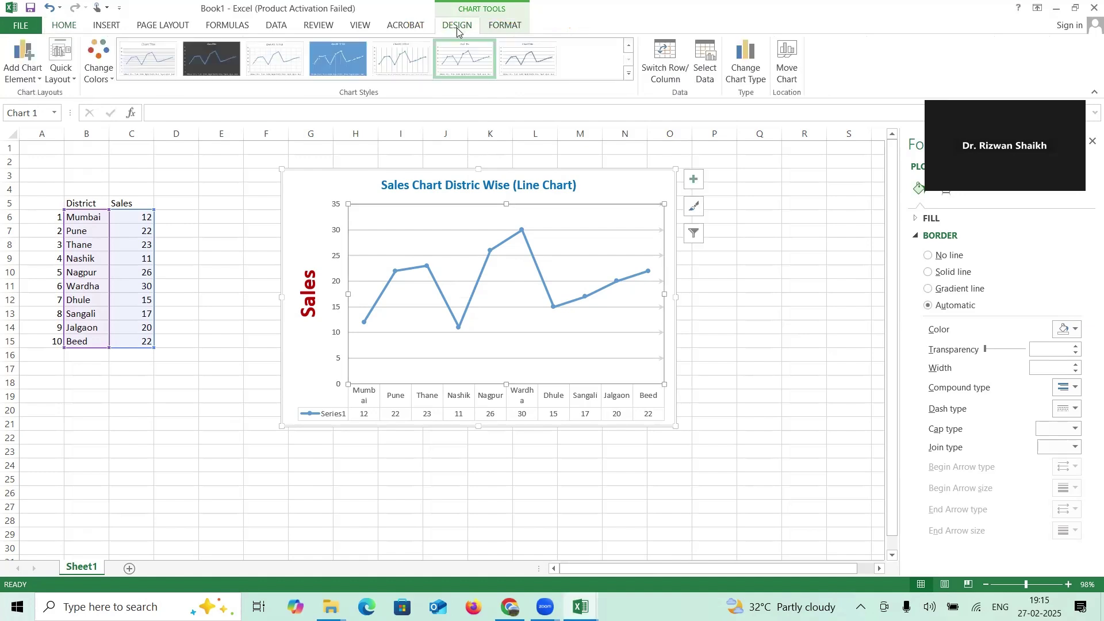
{"action": "left_click", "coordinate": [77, 82]}
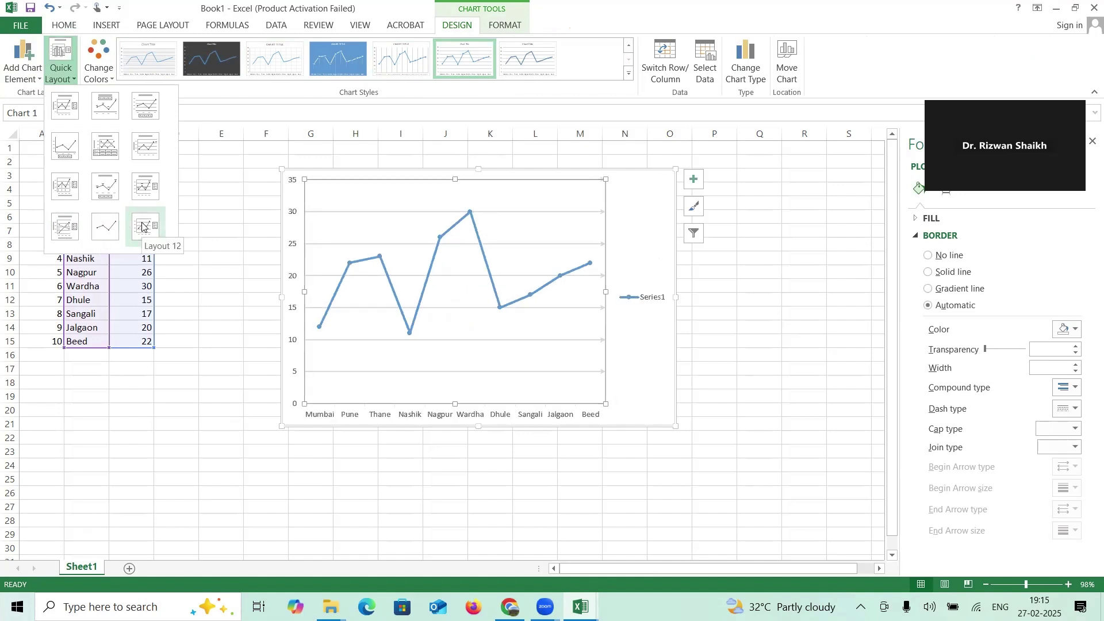
{"action": "left_click", "coordinate": [142, 191]}
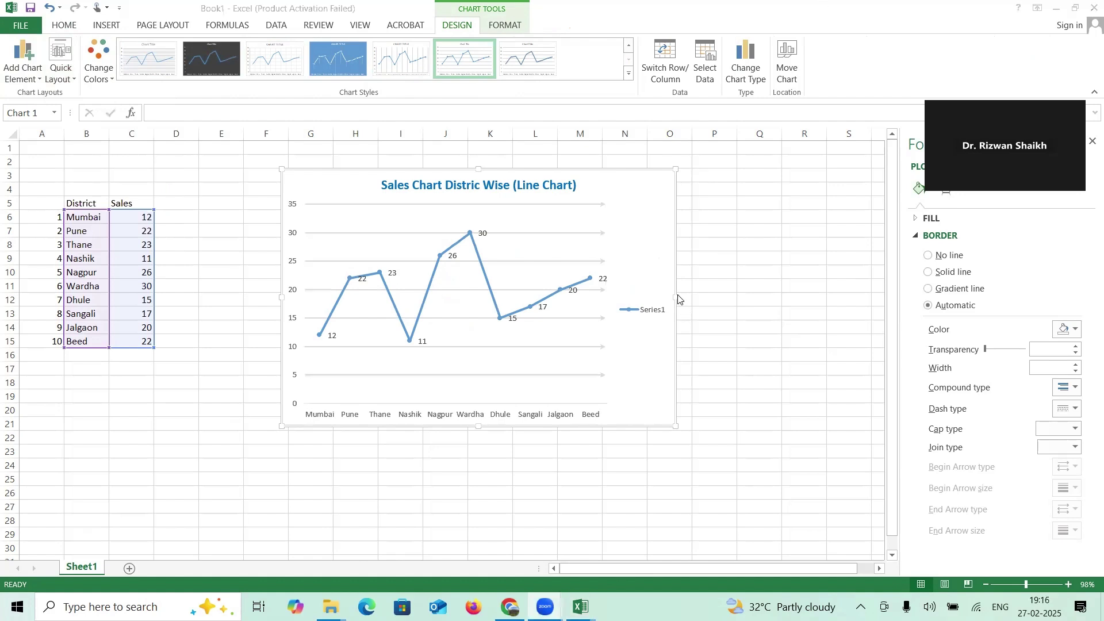
{"action": "left_click", "coordinate": [641, 311]}
{"action": "left_click", "coordinate": [640, 313]}
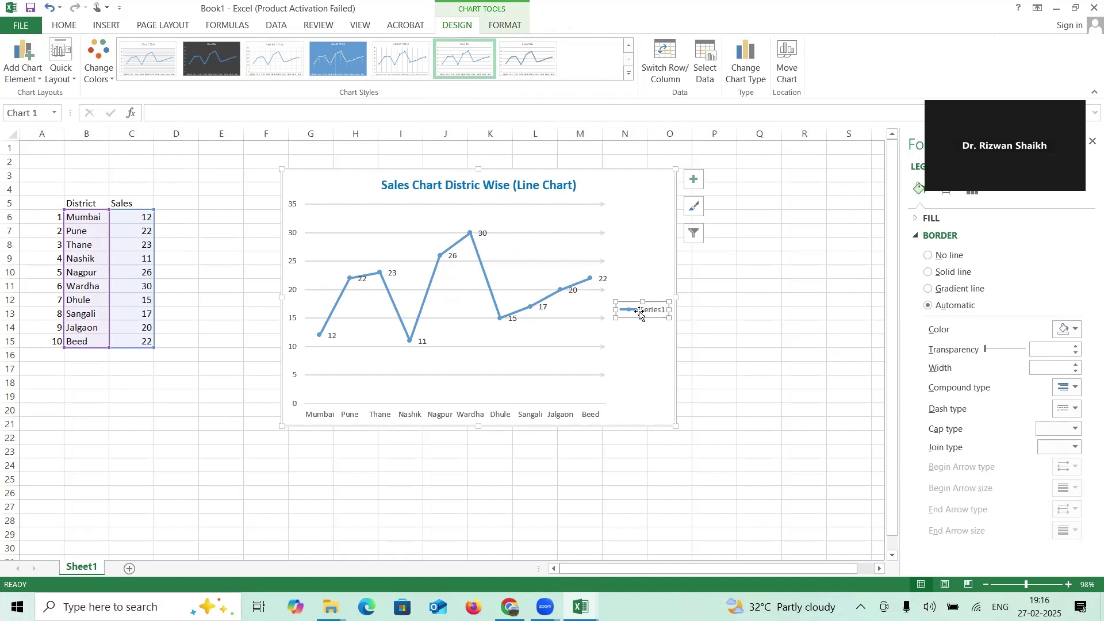
{"action": "left_click", "coordinate": [106, 82]}
{"action": "left_click", "coordinate": [106, 81]}
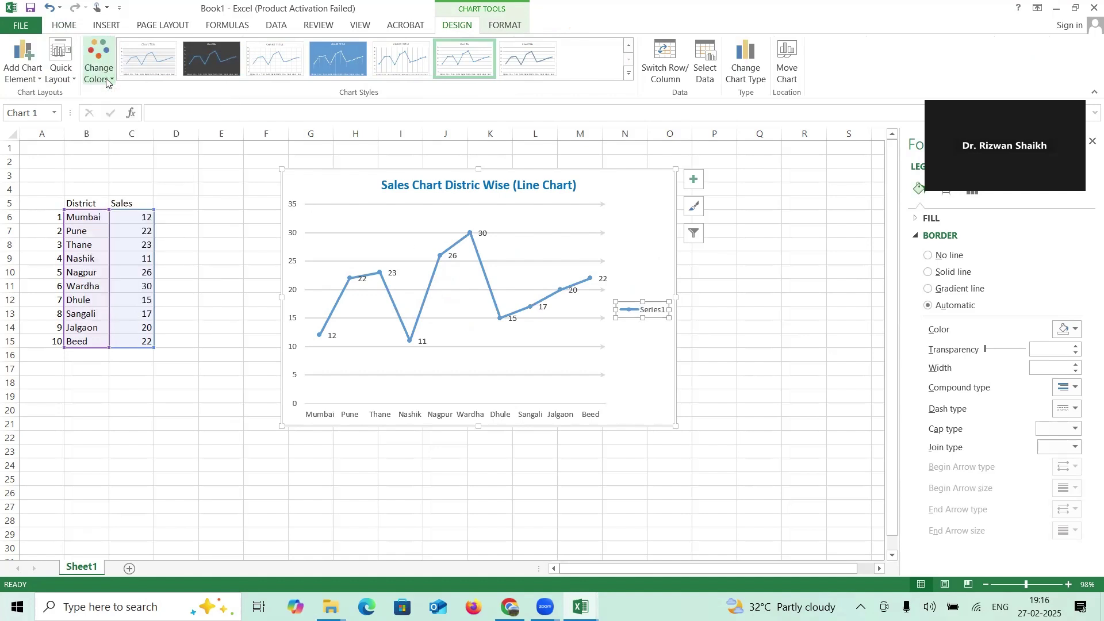
Step: Position the line chart's data labels above the points
{"action": "left_click", "coordinate": [36, 73]}
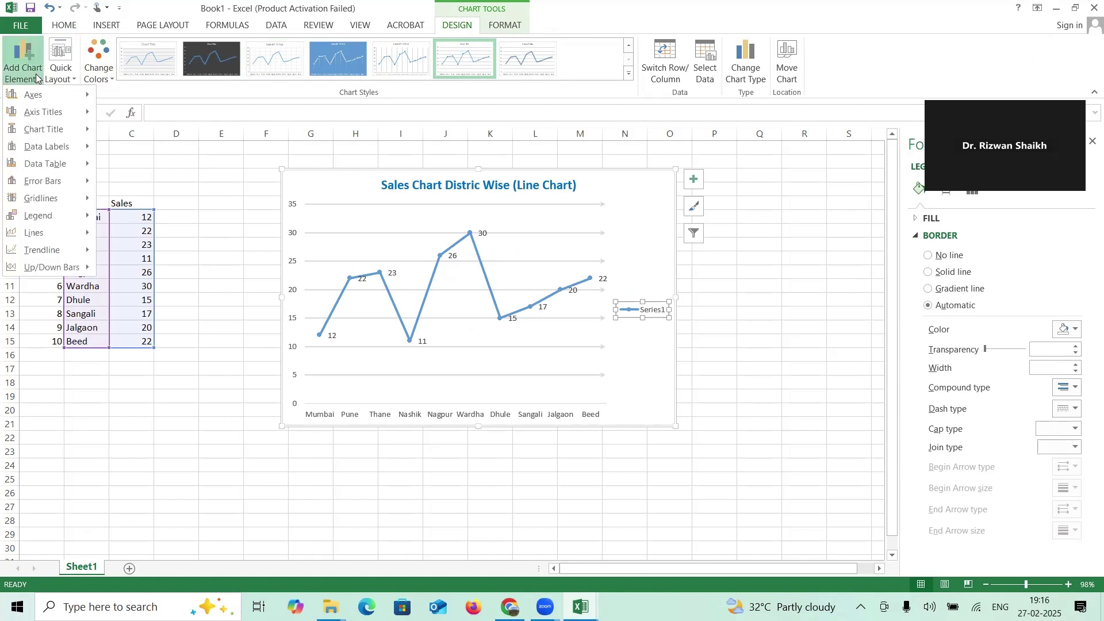
{"action": "mouse_move", "coordinate": [36, 101]}
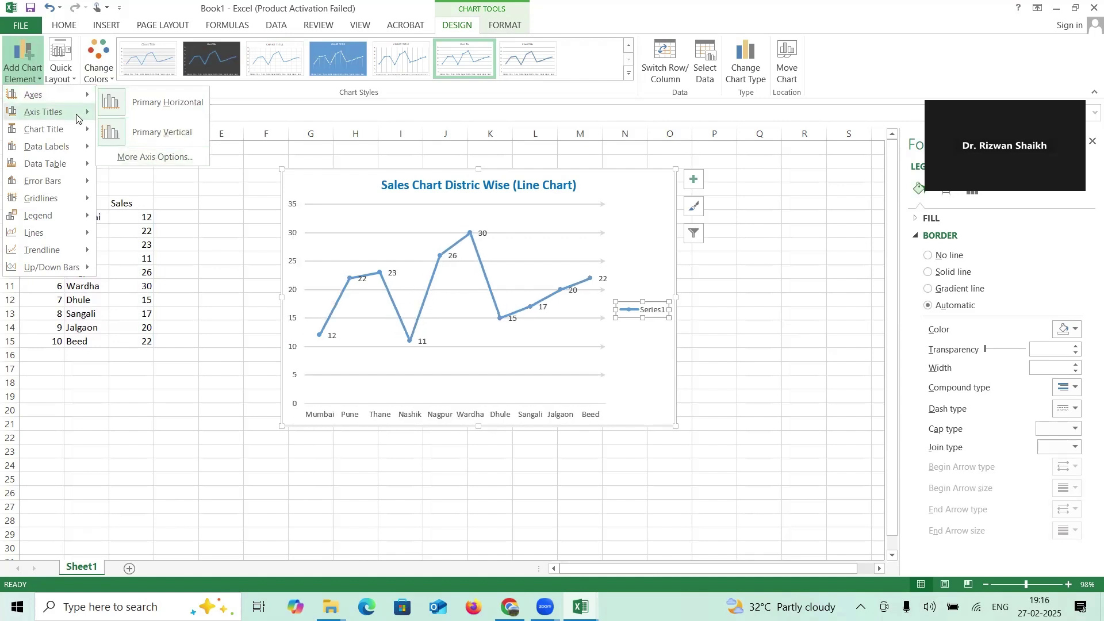
{"action": "mouse_move", "coordinate": [77, 119]}
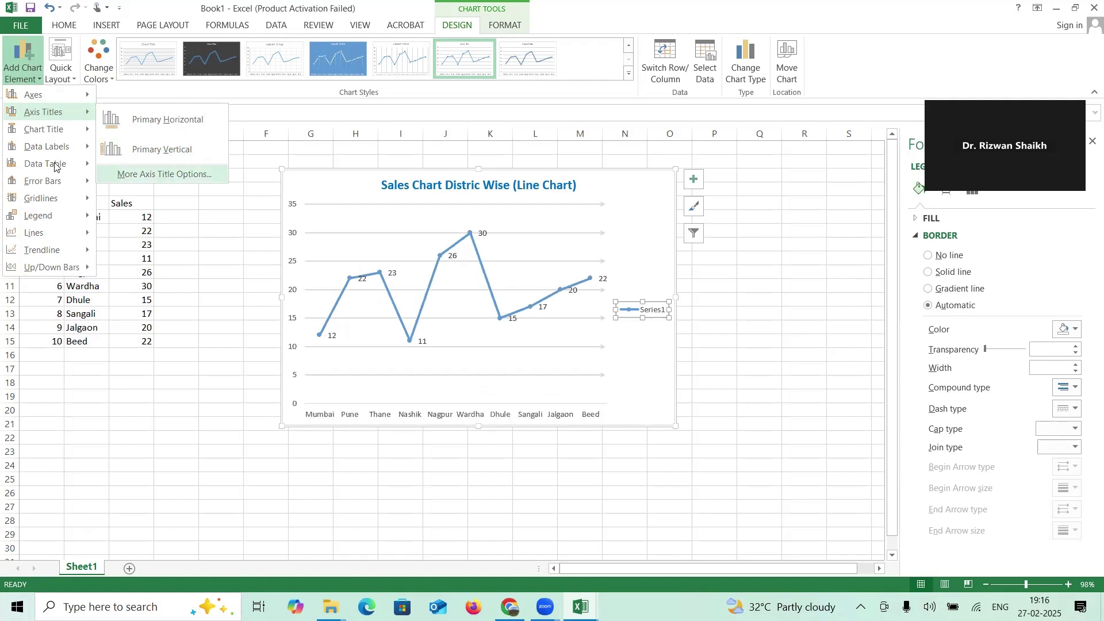
{"action": "mouse_move", "coordinate": [49, 148]}
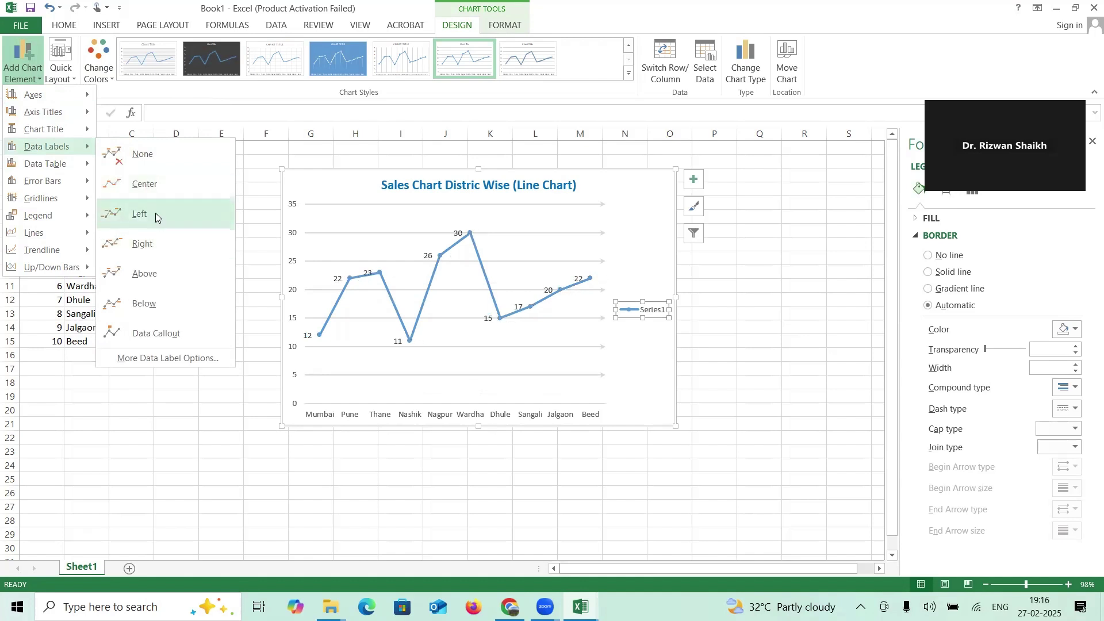
{"action": "left_click", "coordinate": [173, 279]}
Step: Set the font size of the chart's data labels to 16
{"action": "left_click", "coordinate": [347, 266]}
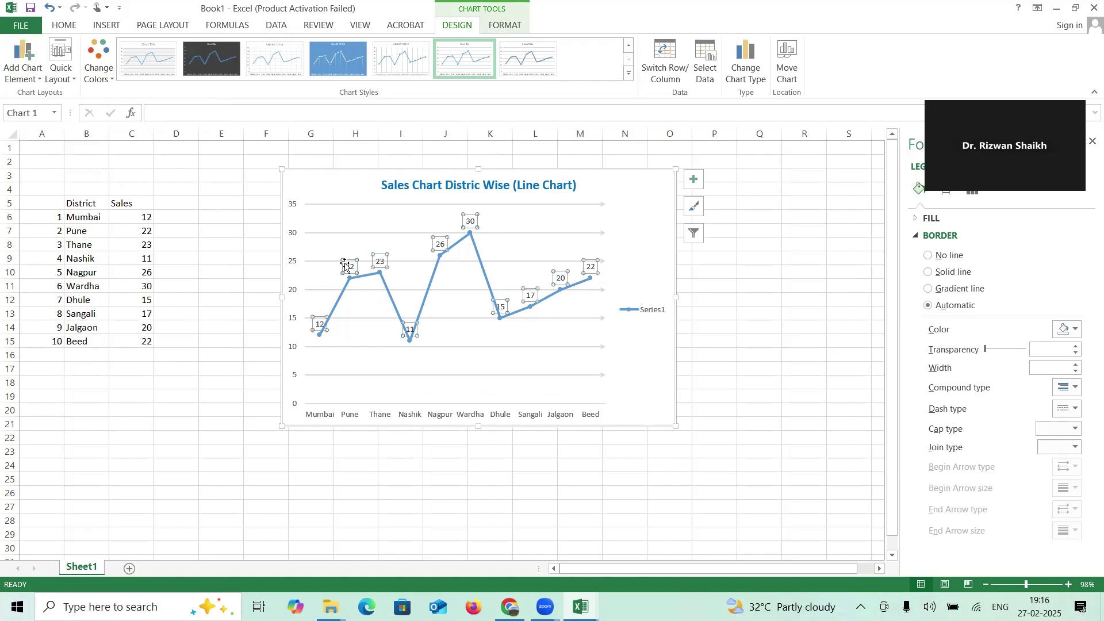
{"action": "left_click", "coordinate": [64, 30]}
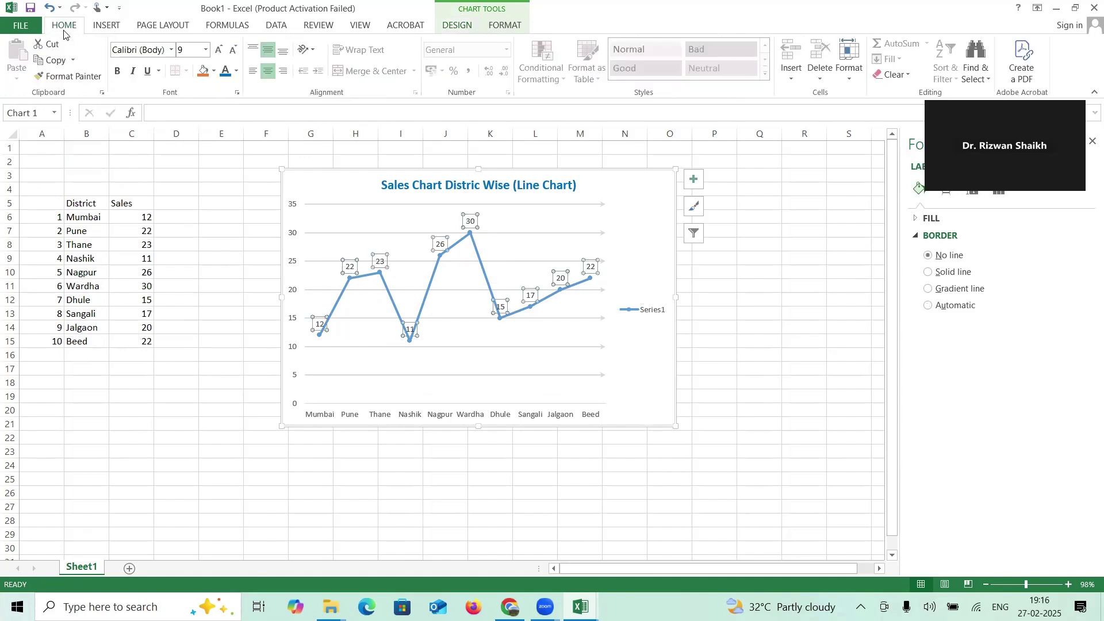
{"action": "left_click", "coordinate": [218, 50]}
{"action": "left_click", "coordinate": [218, 50]}
{"action": "left_click", "coordinate": [218, 50]}
{"action": "left_click", "coordinate": [219, 50]}
{"action": "left_click", "coordinate": [218, 50]}
{"action": "left_click", "coordinate": [219, 50]}
{"action": "left_click", "coordinate": [218, 50]}
{"action": "left_click", "coordinate": [219, 50]}
{"action": "left_click", "coordinate": [218, 50]}
{"action": "left_click", "coordinate": [218, 50]}
{"action": "left_click", "coordinate": [219, 50]}
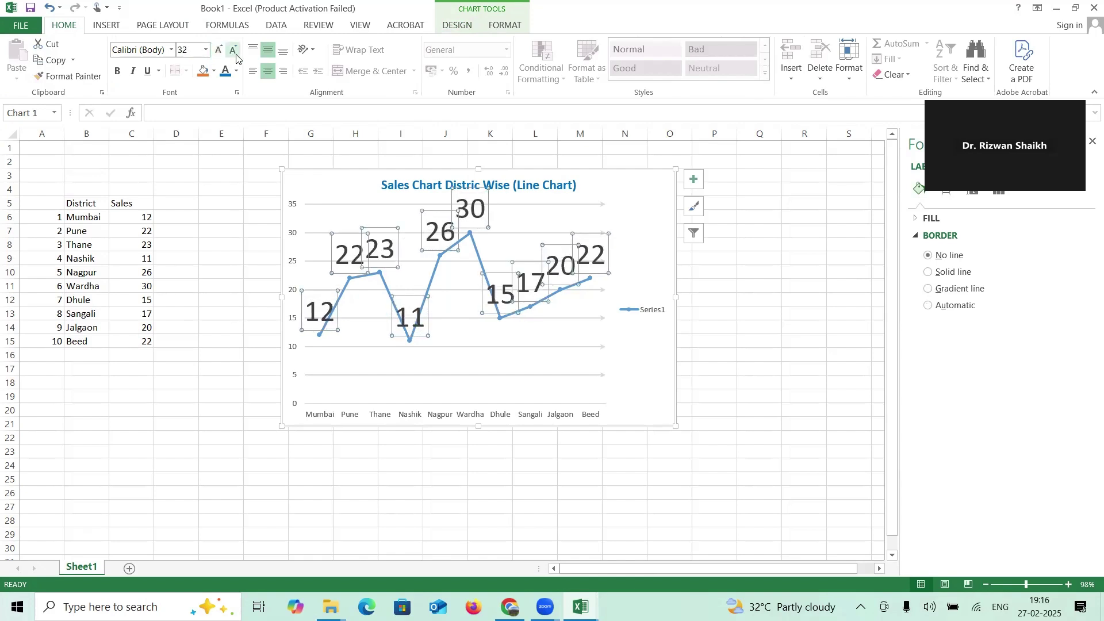
{"action": "left_click", "coordinate": [235, 54]}
{"action": "left_click", "coordinate": [235, 54]}
{"action": "left_click", "coordinate": [236, 54]}
{"action": "left_click", "coordinate": [236, 54]}
{"action": "left_click", "coordinate": [236, 54]}
{"action": "left_click", "coordinate": [235, 54]}
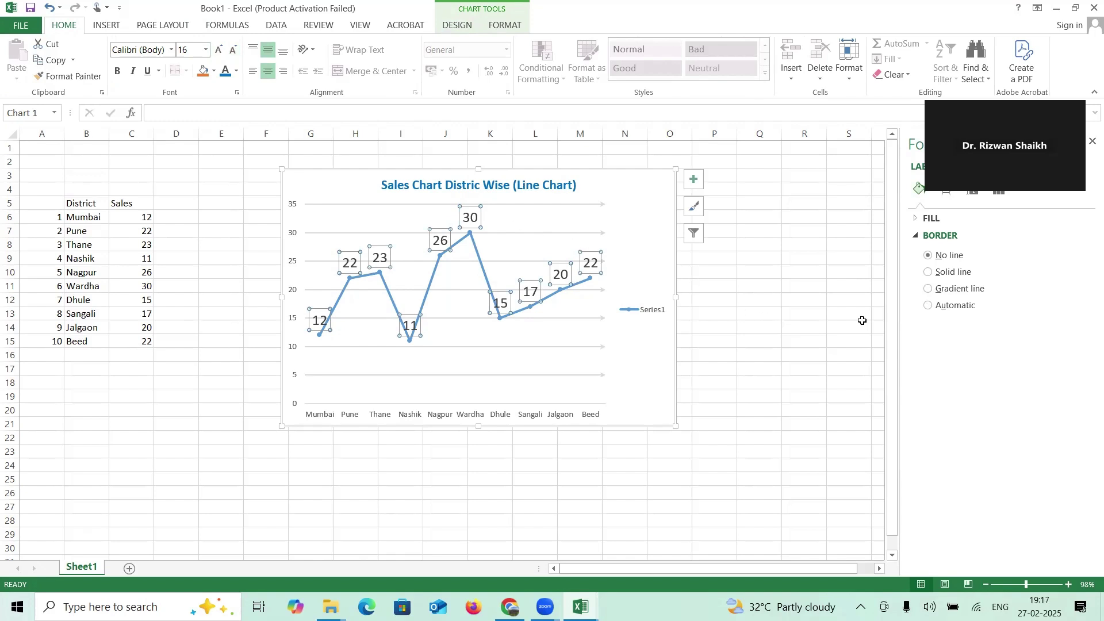
Step: Give the data labels a solid green border with a width of 0 pt and deselect the chart
{"action": "left_click", "coordinate": [927, 274]}
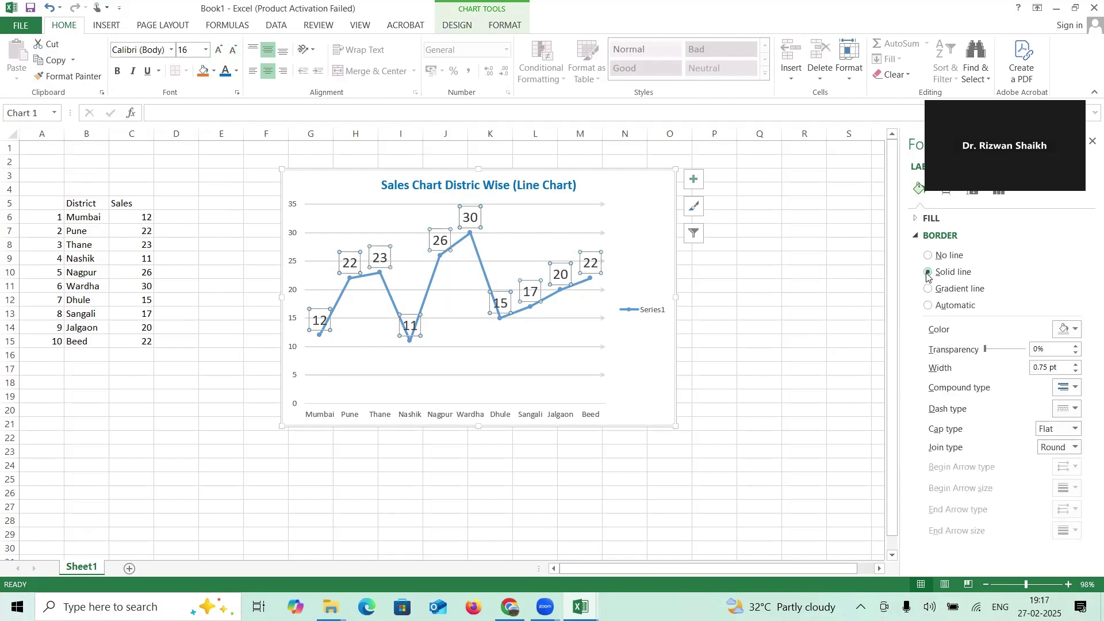
{"action": "left_click", "coordinate": [1076, 371]}
{"action": "left_click", "coordinate": [1076, 371]}
{"action": "left_click", "coordinate": [1076, 371]}
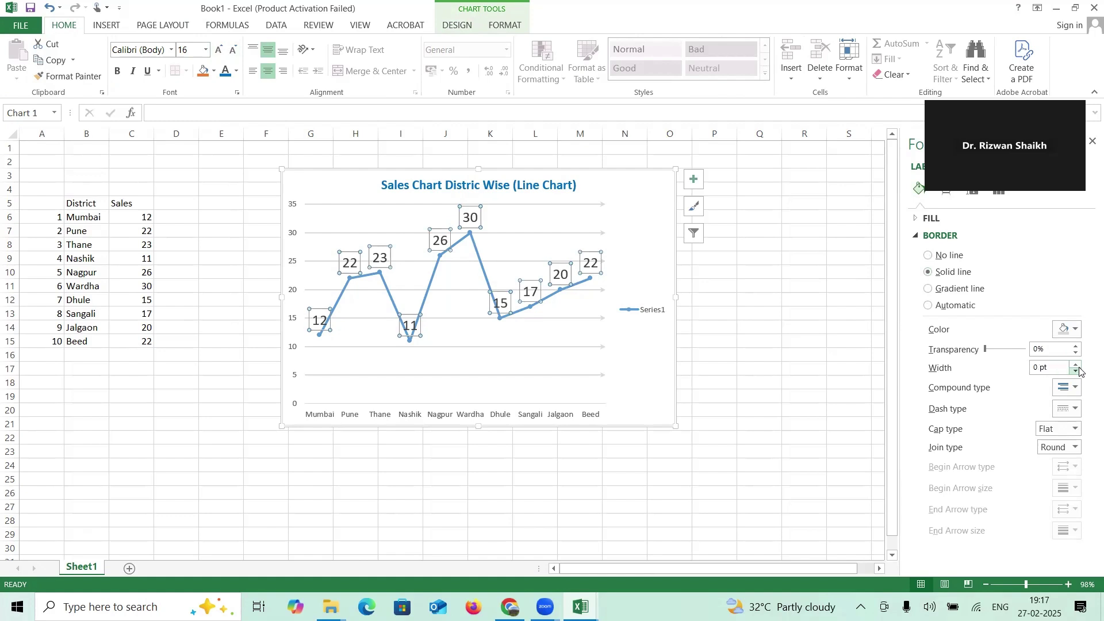
{"action": "left_click", "coordinate": [1069, 329]}
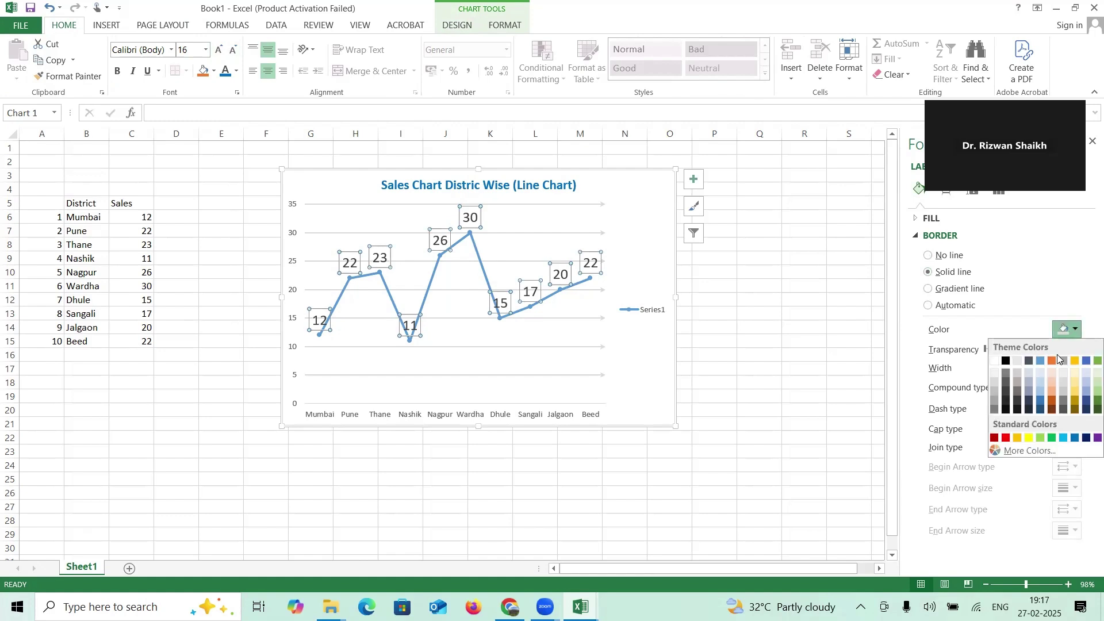
{"action": "left_click", "coordinate": [1051, 437]}
{"action": "left_click", "coordinate": [826, 407]}
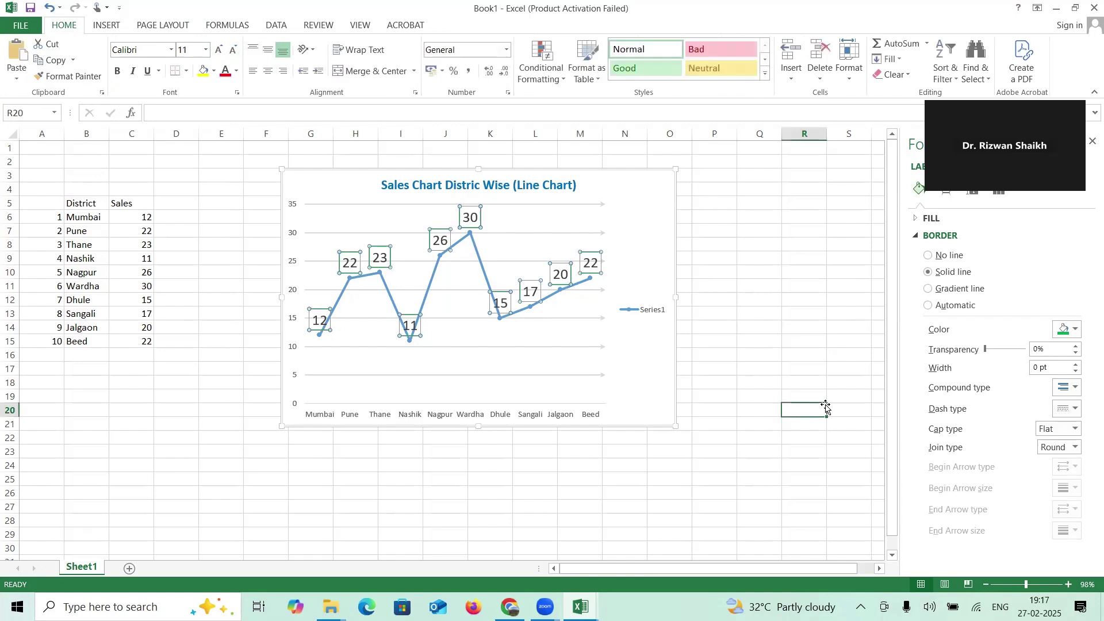
{"action": "left_click", "coordinate": [758, 338]}
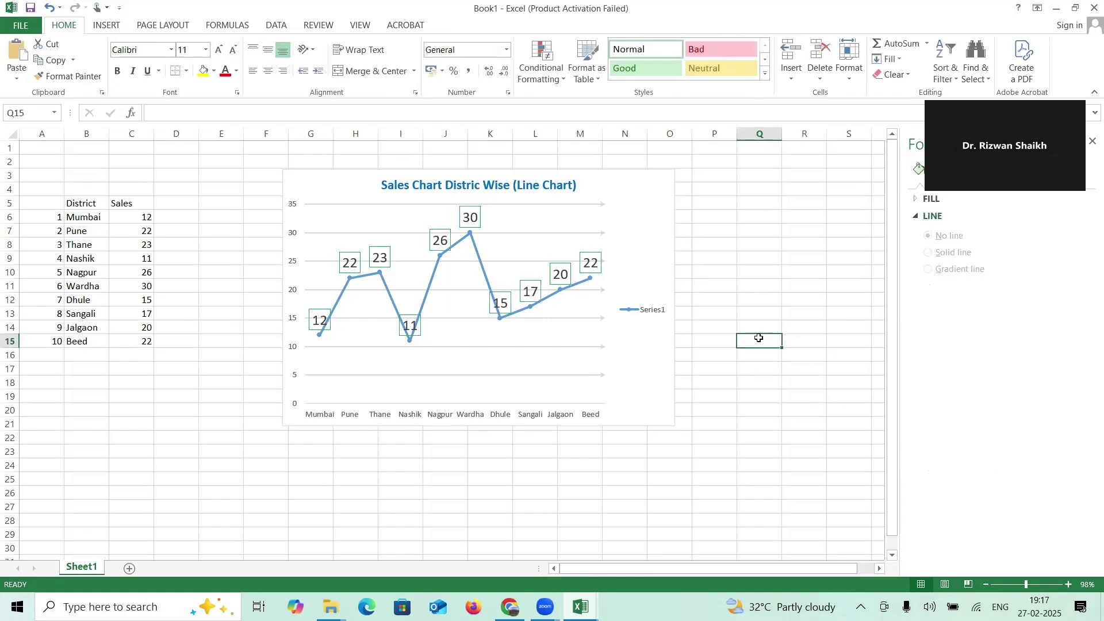
Step: Add a data table with legend keys below the line chart
{"action": "left_click", "coordinate": [386, 261]}
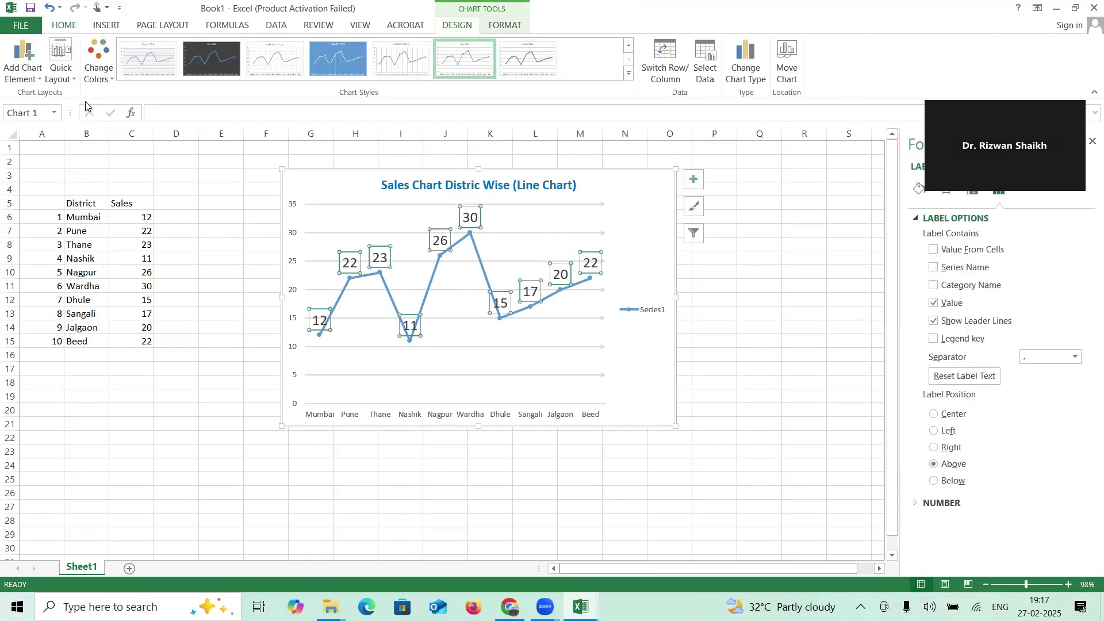
{"action": "left_click", "coordinate": [40, 77]}
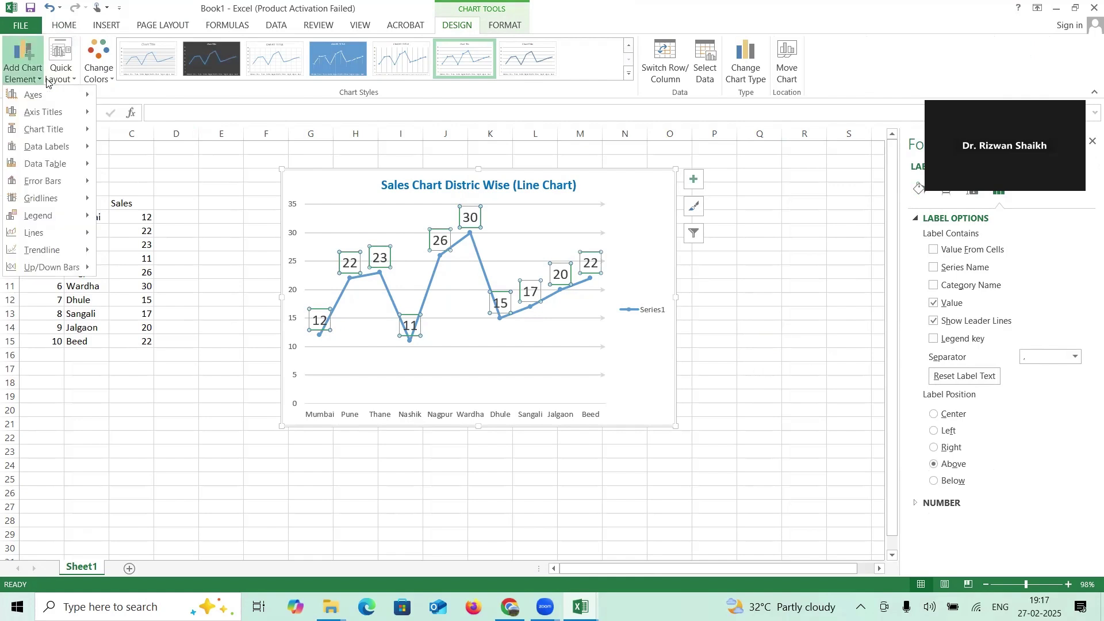
{"action": "mouse_move", "coordinate": [58, 170]}
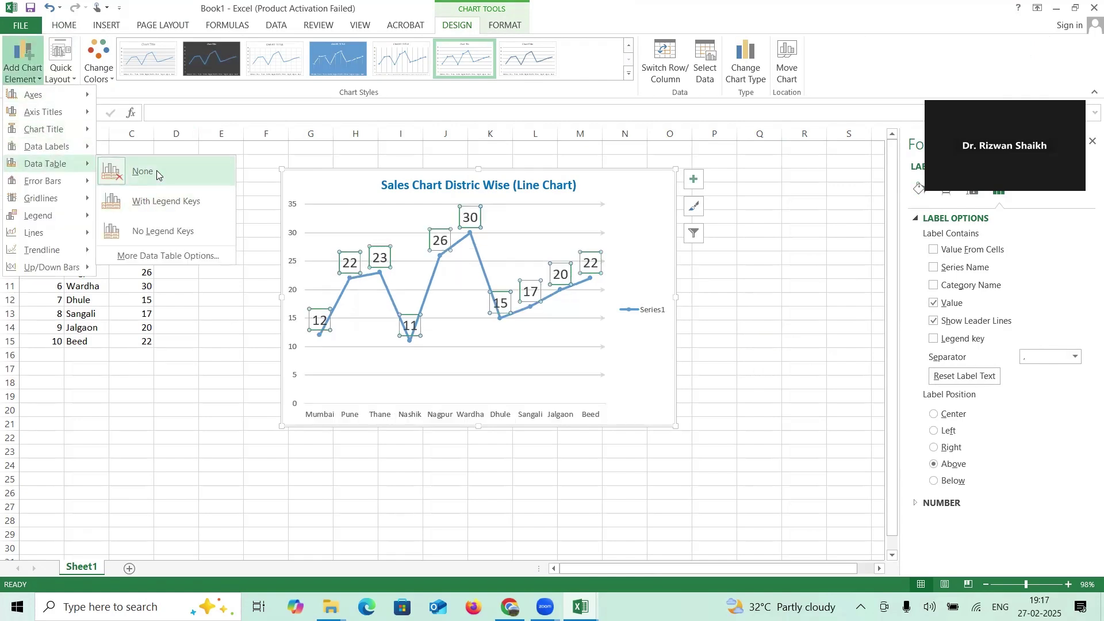
{"action": "left_click", "coordinate": [146, 202]}
{"action": "left_click", "coordinate": [363, 395]}
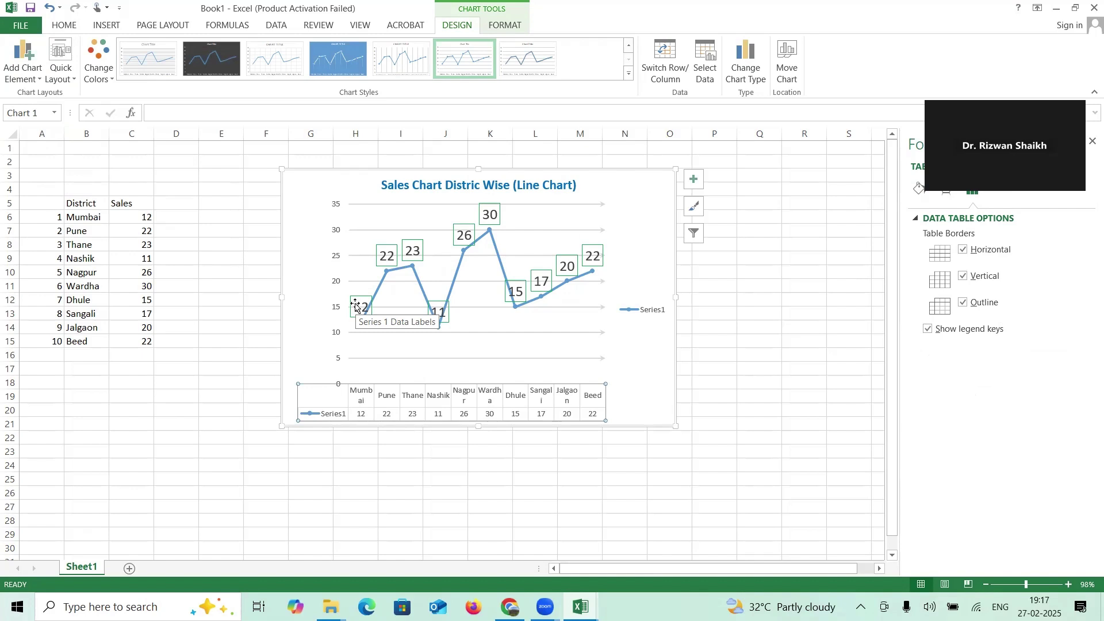
Step: Change the chart's data labels to data callouts showing each district and its value
{"action": "left_click", "coordinate": [45, 78]}
{"action": "mouse_move", "coordinate": [32, 240]}
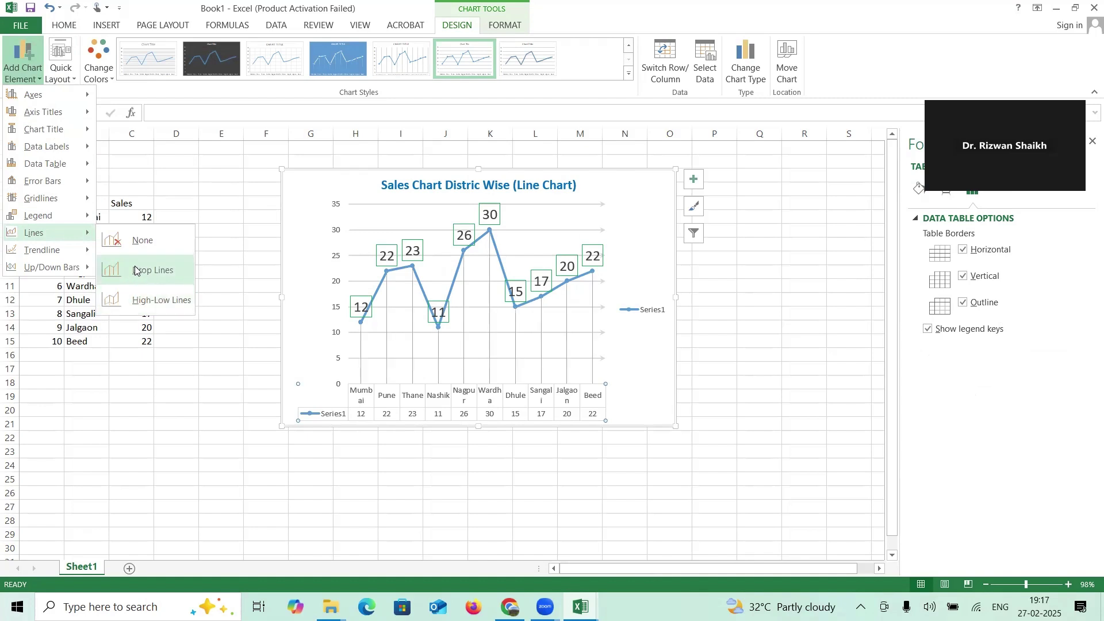
{"action": "mouse_move", "coordinate": [67, 256]}
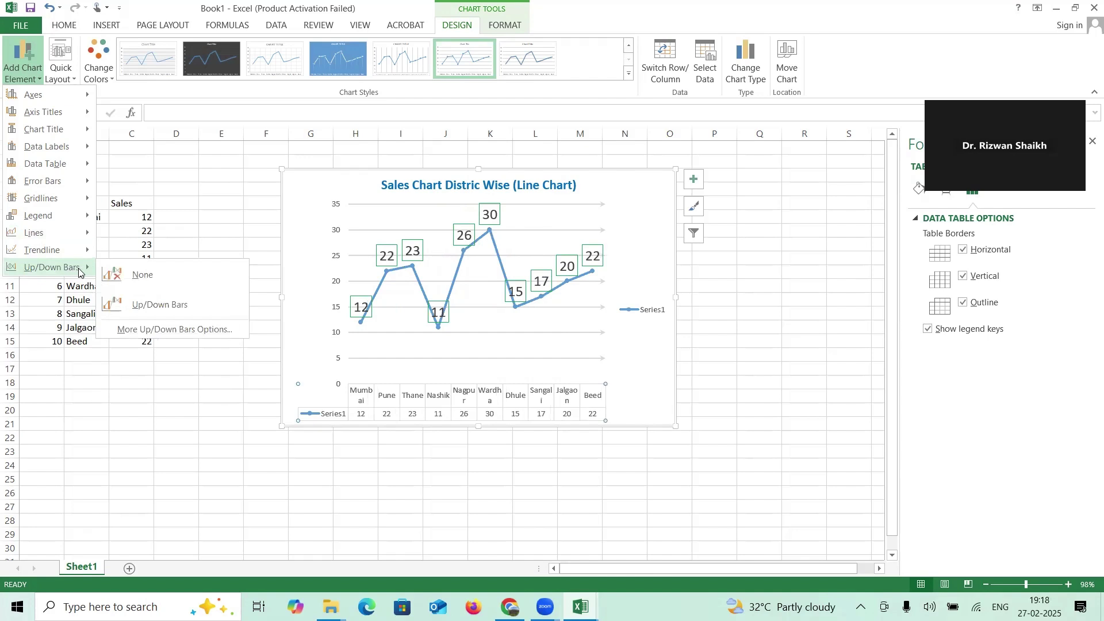
{"action": "mouse_move", "coordinate": [75, 150]}
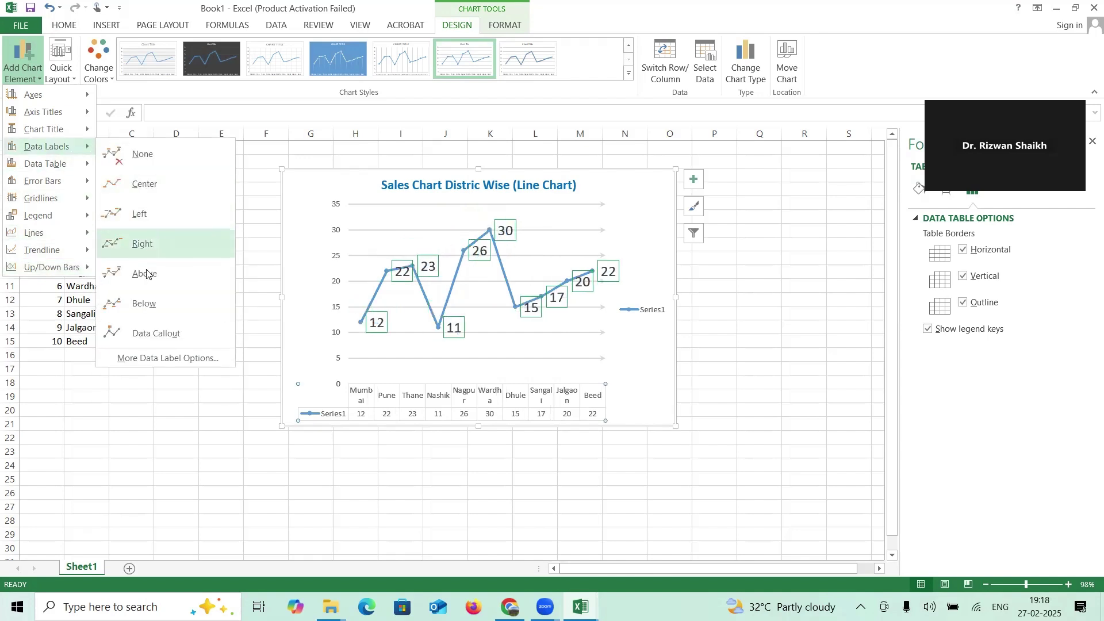
{"action": "left_click", "coordinate": [163, 334]}
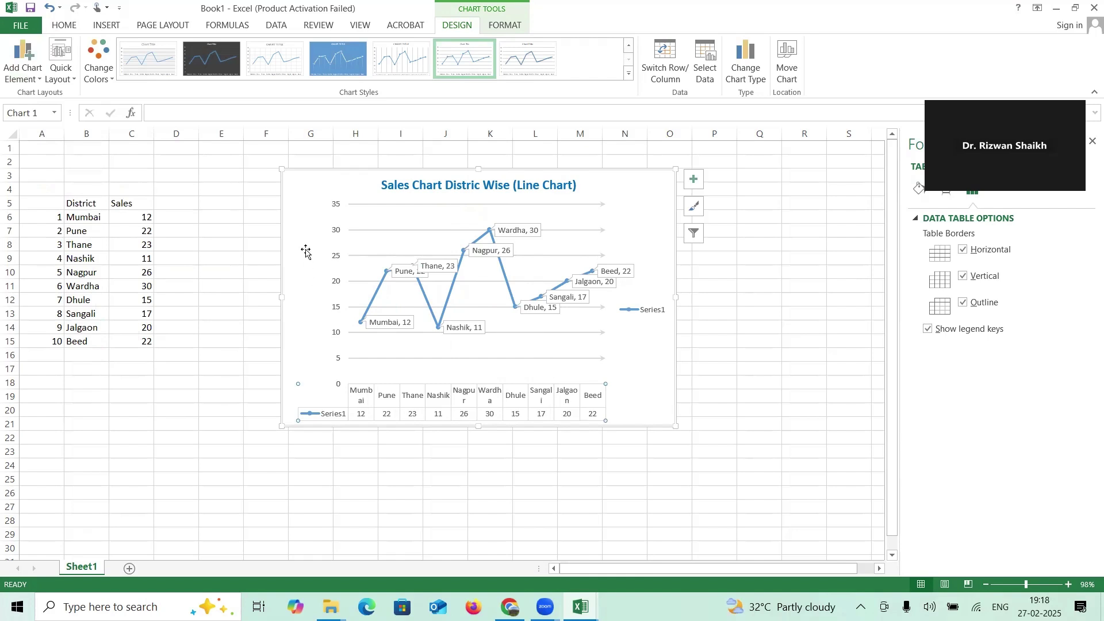
Step: Add a primary vertical axis title to the chart and set its text to "Sales"
{"action": "left_click", "coordinate": [37, 75]}
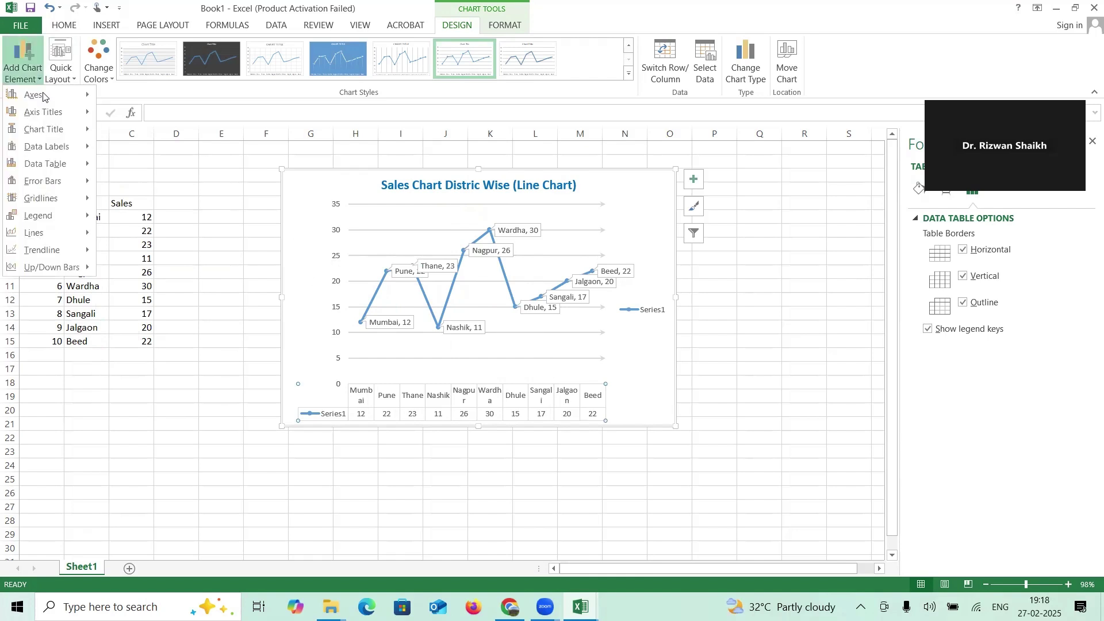
{"action": "mouse_move", "coordinate": [51, 113]}
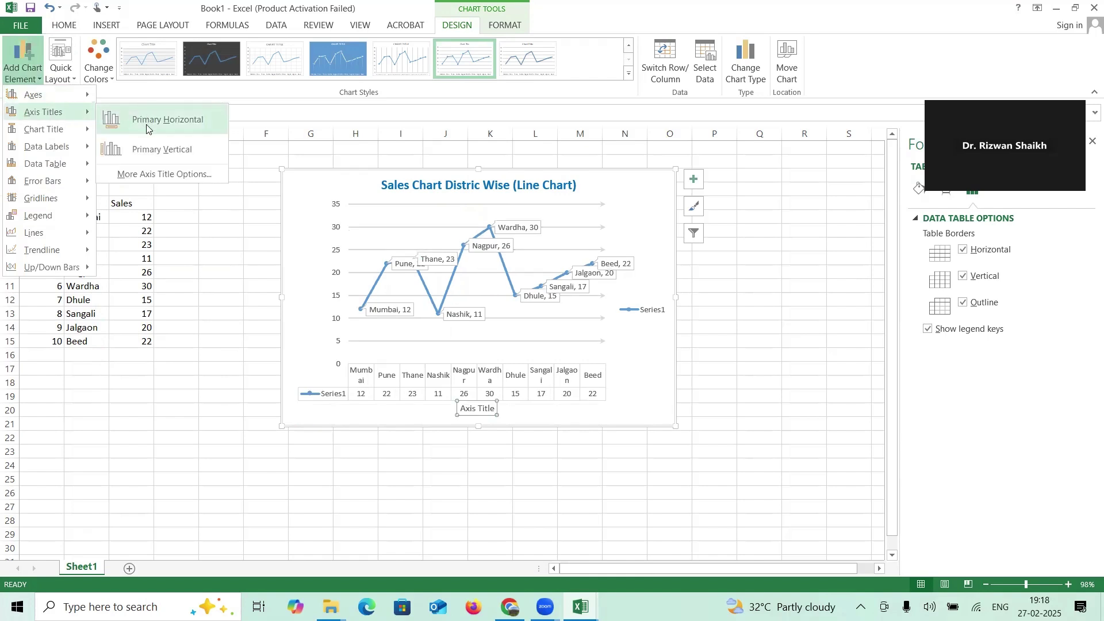
{"action": "left_click", "coordinate": [142, 160]}
{"action": "left_click", "coordinate": [298, 294]}
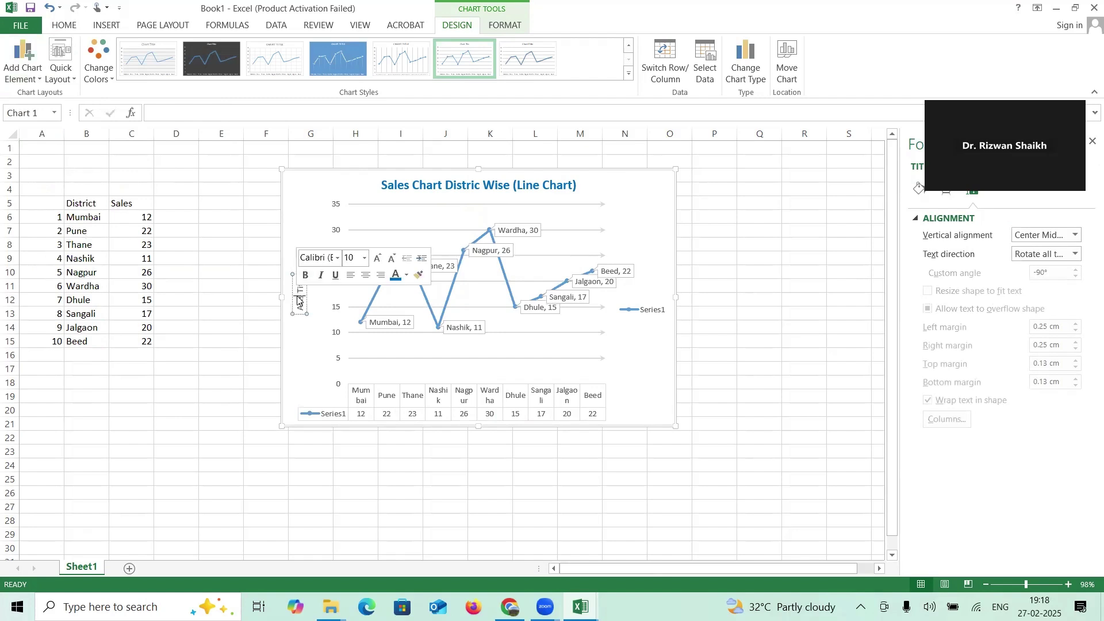
{"action": "triple_click", "coordinate": [298, 299]}
{"action": "key", "text": "BackSpace"}
{"action": "type", "text": "Sales"}
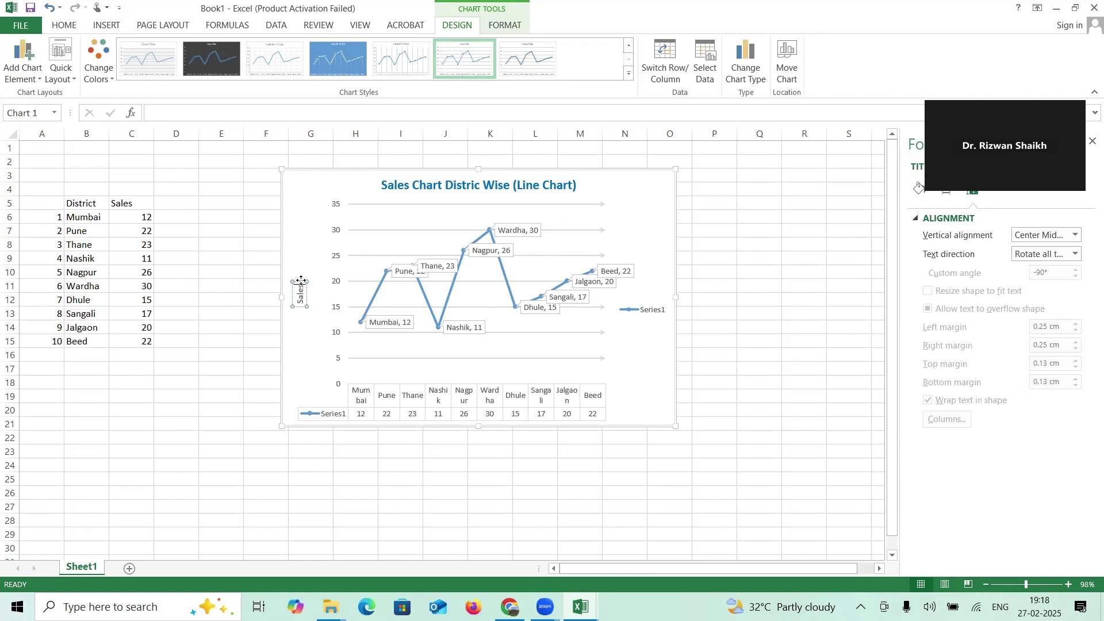
Step: Set the vertical axis title's font size to 18 with an orange fill, and deselect the chart
{"action": "left_click", "coordinate": [300, 287]}
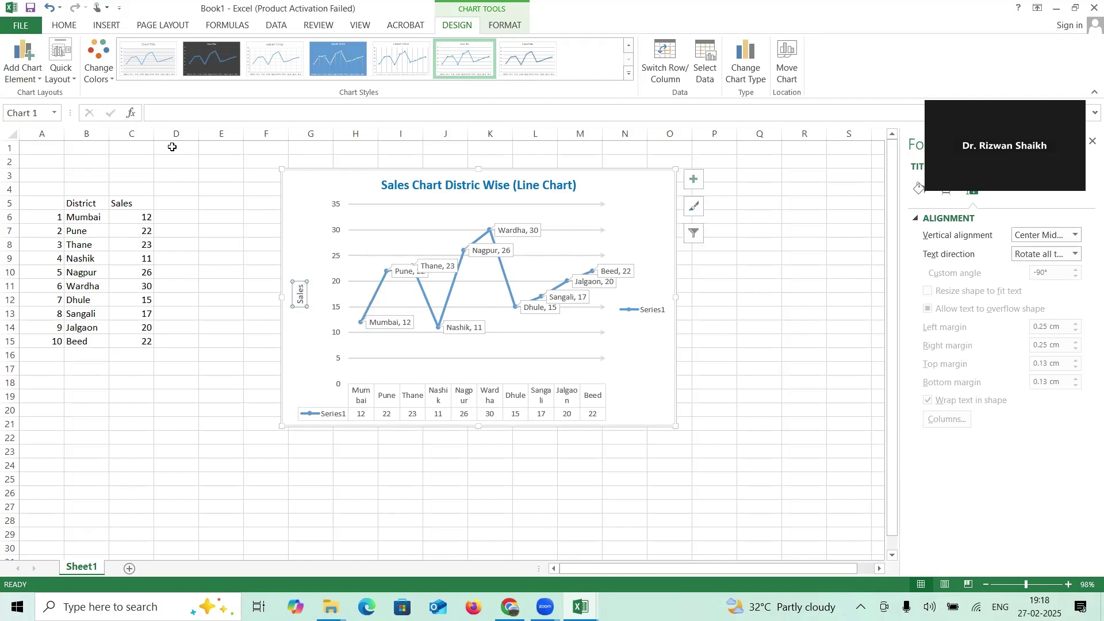
{"action": "left_click", "coordinate": [62, 25]}
{"action": "left_click", "coordinate": [219, 52]}
{"action": "left_click", "coordinate": [219, 52]}
{"action": "left_click", "coordinate": [219, 51]}
{"action": "left_click", "coordinate": [219, 52]}
{"action": "left_click", "coordinate": [219, 52]}
{"action": "left_click", "coordinate": [218, 51]}
{"action": "left_click", "coordinate": [203, 70]}
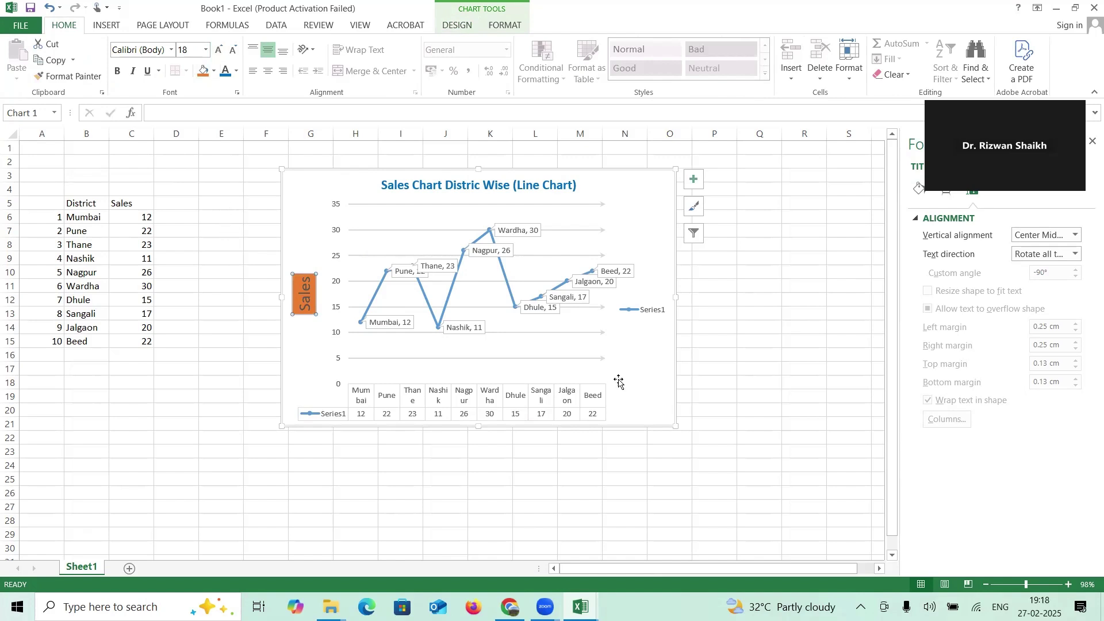
{"action": "left_click", "coordinate": [730, 367]}
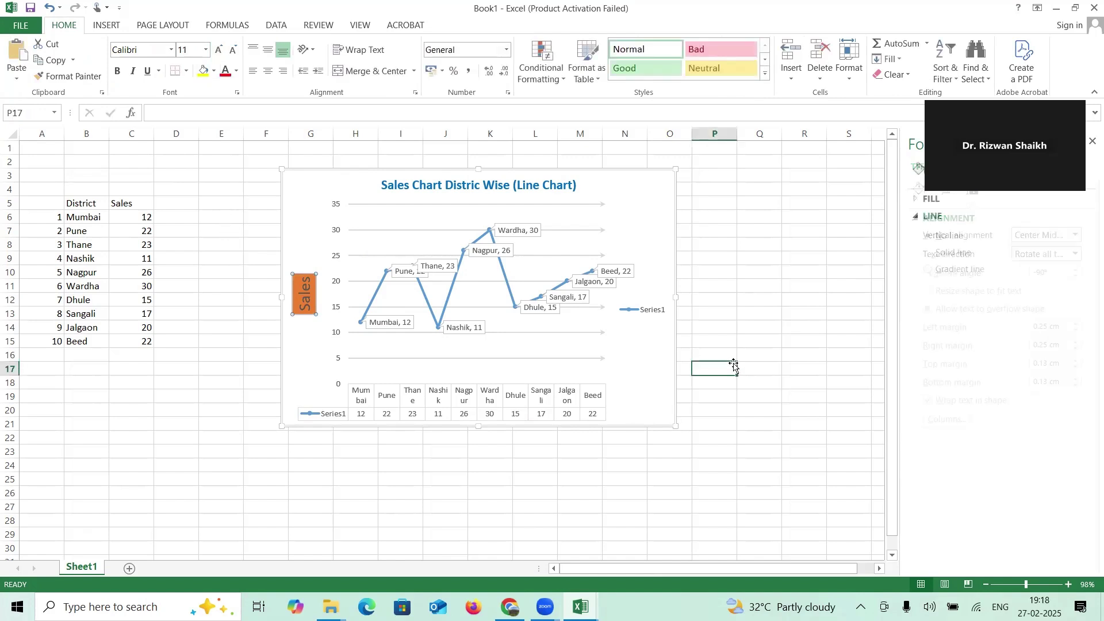
{"action": "left_click", "coordinate": [744, 283]}
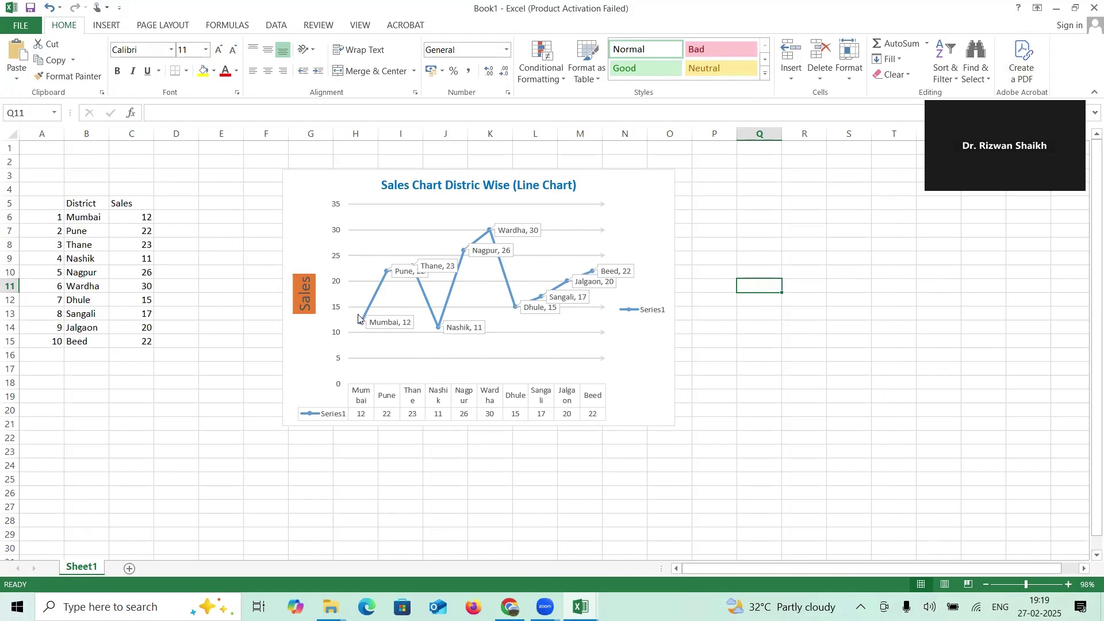
Step: Apply the chart style with a solid blue background, white line and vertical drop lines
{"action": "right_click", "coordinate": [375, 216]}
{"action": "key", "text": "Escape"}
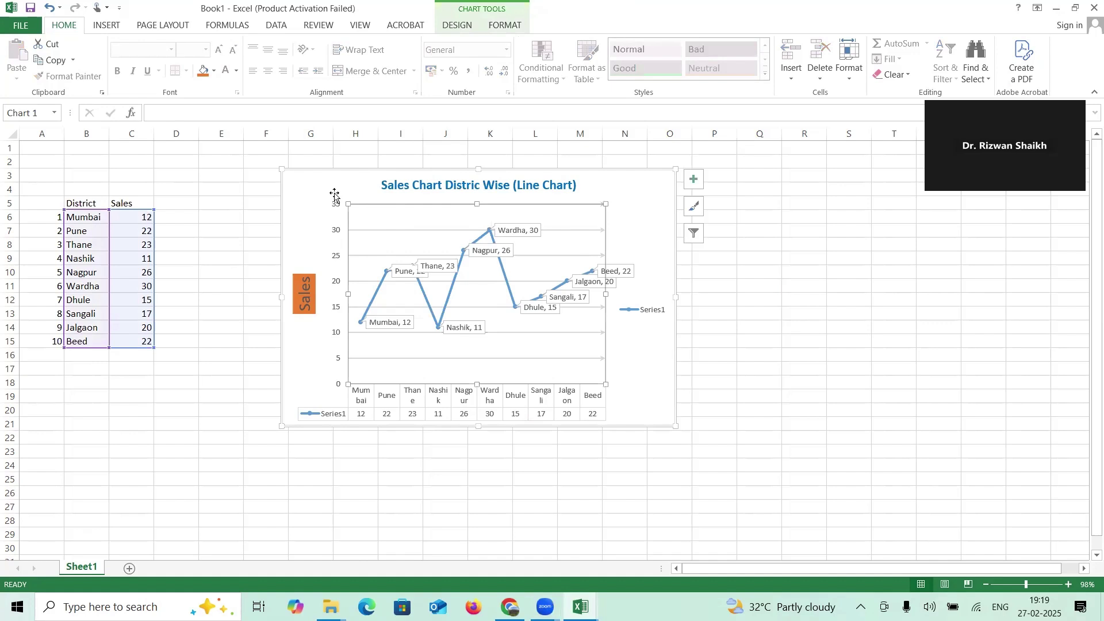
{"action": "left_click", "coordinate": [457, 24]}
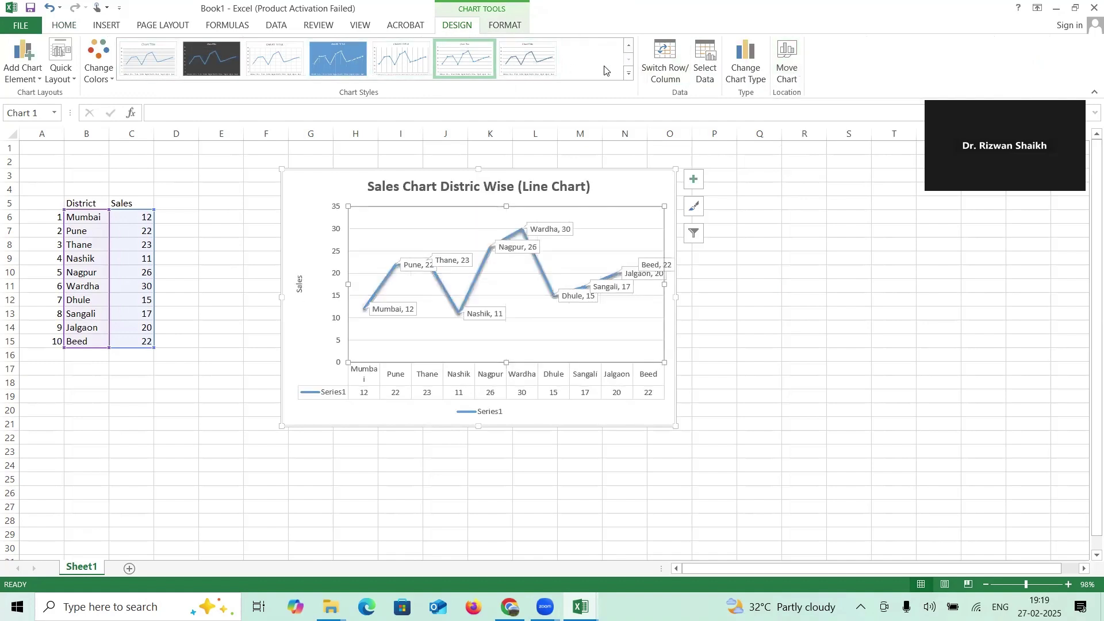
{"action": "left_click", "coordinate": [630, 73]}
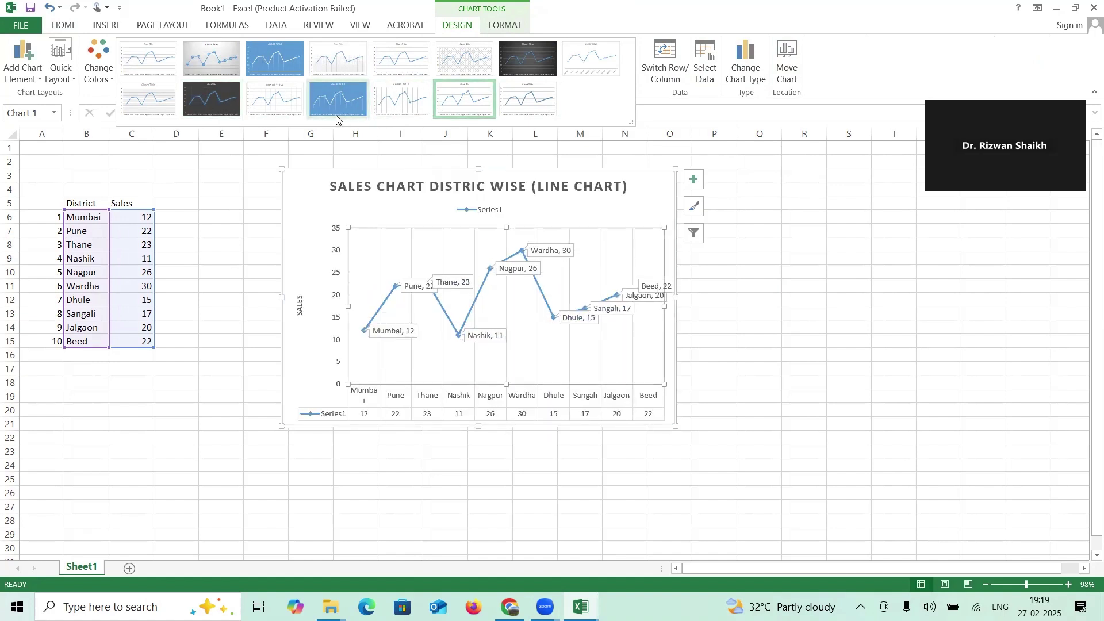
{"action": "left_click", "coordinate": [345, 104]}
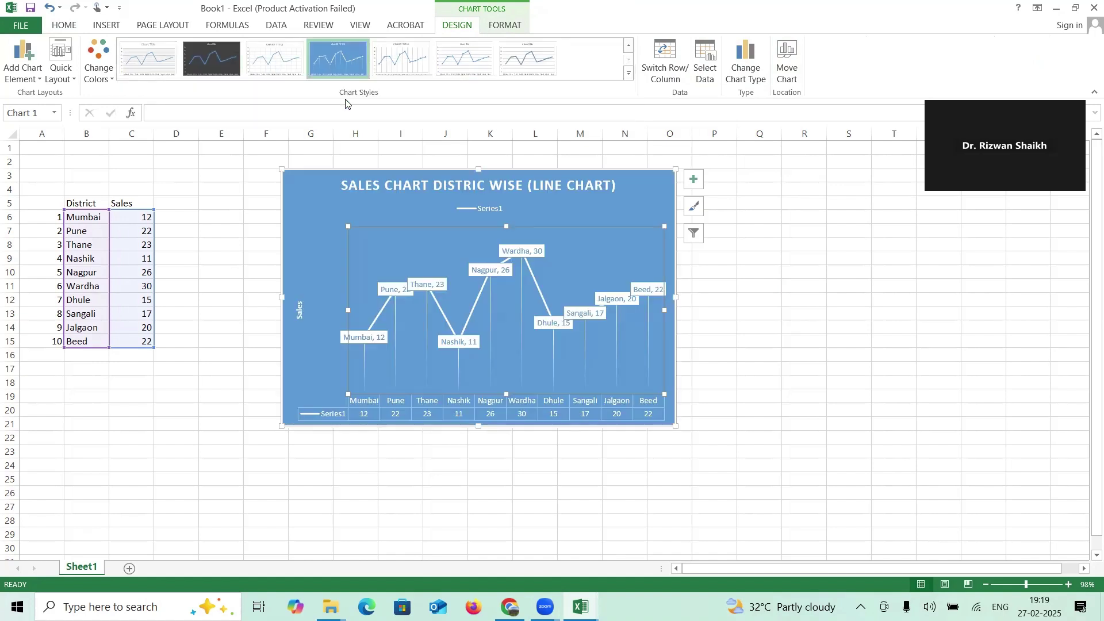
Step: Open the chart area's formatting options to review the border settings, and close them
{"action": "left_click", "coordinate": [368, 201]}
{"action": "right_click", "coordinate": [367, 201]}
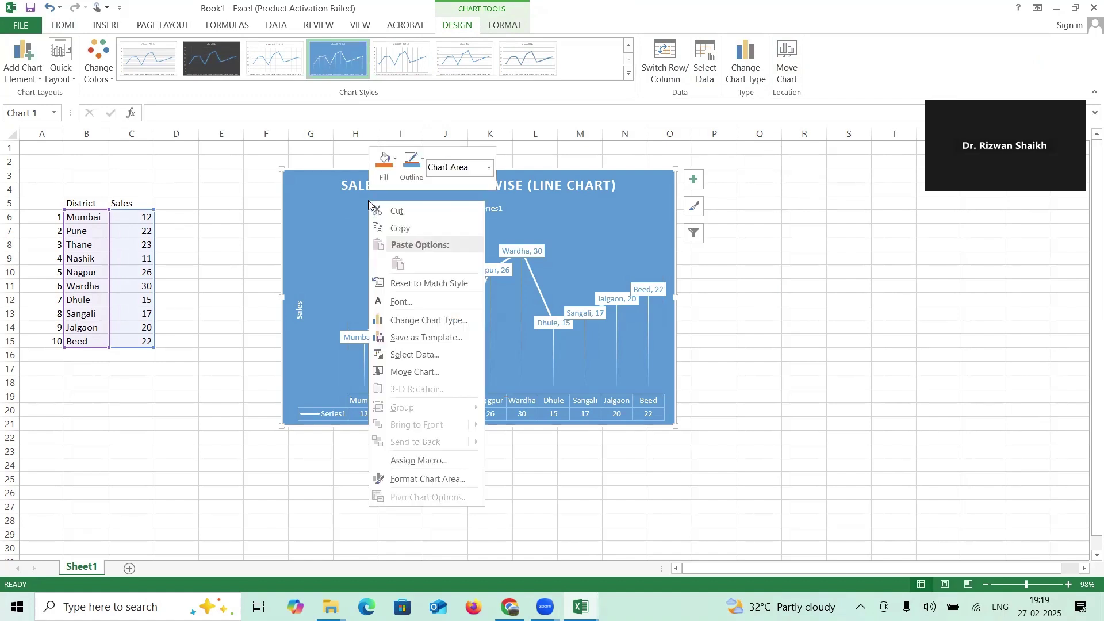
{"action": "left_click", "coordinate": [443, 480]}
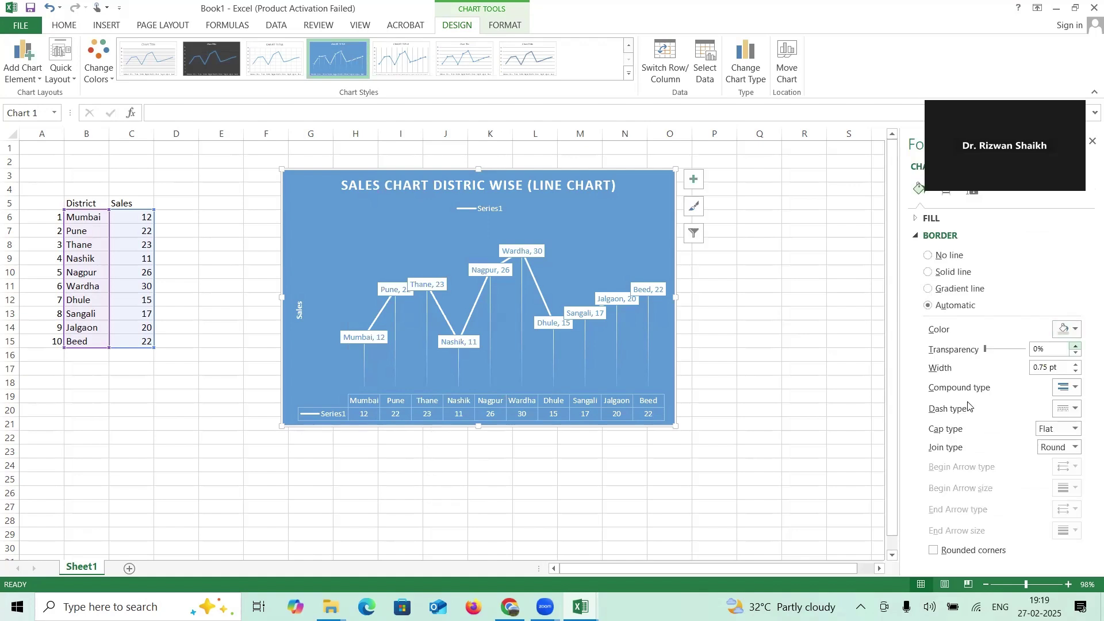
{"action": "left_click", "coordinate": [1092, 142]}
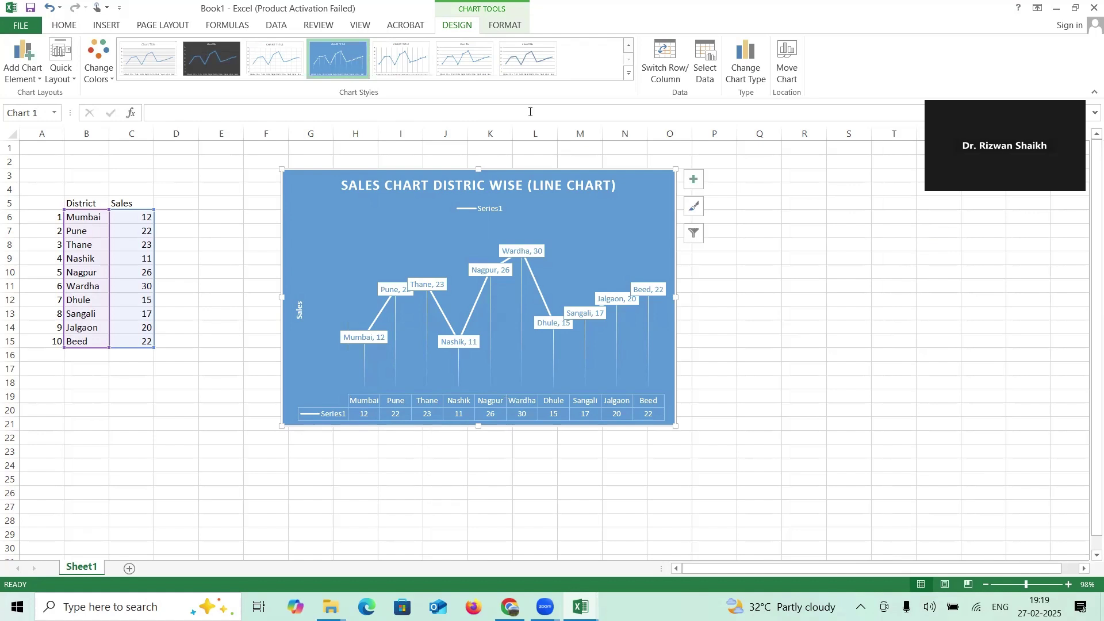
Step: Draw an isosceles triangle about 2.79 cm wide and 2.07 cm high inside the chart, and delete it
{"action": "left_click", "coordinate": [512, 30]}
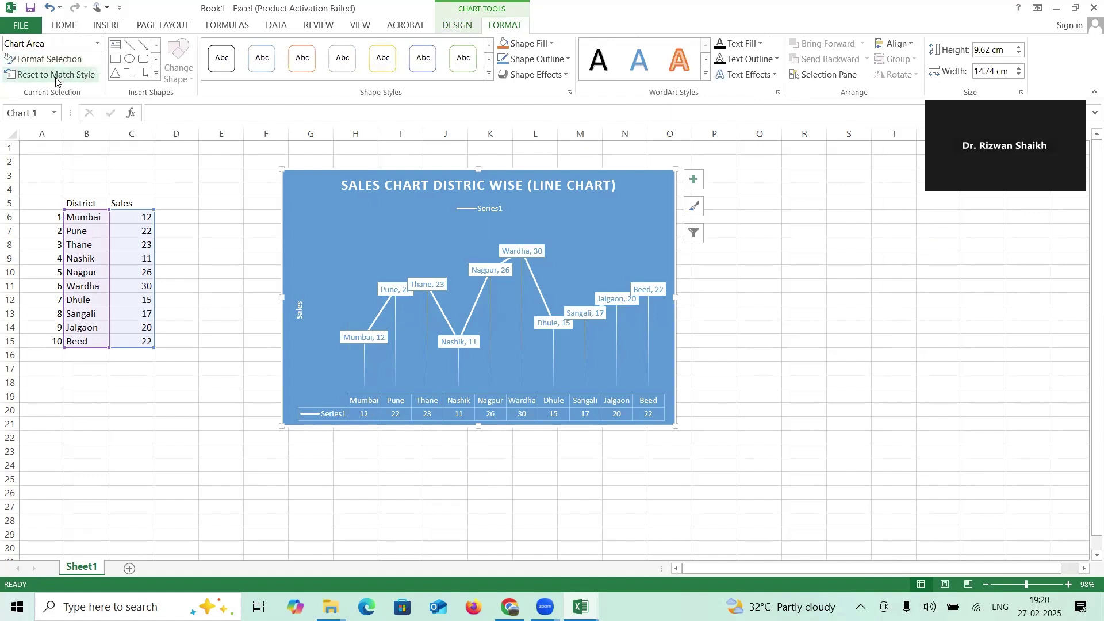
{"action": "left_click", "coordinate": [142, 60]}
{"action": "left_click", "coordinate": [116, 73]}
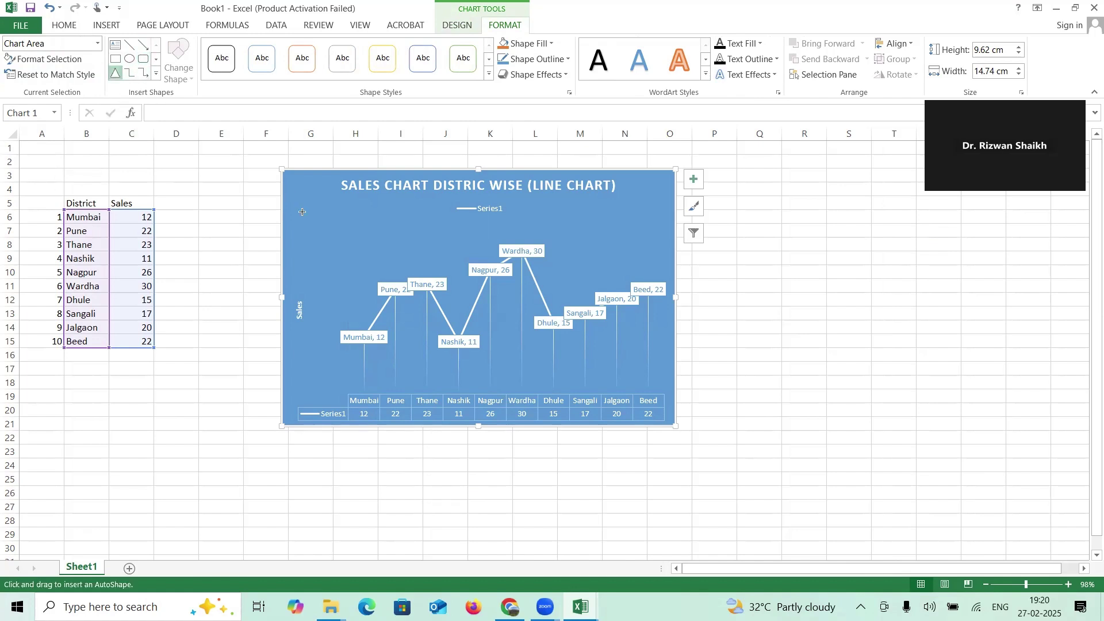
{"action": "left_click_drag", "start_coordinate": [322, 217], "coordinate": [396, 266]}
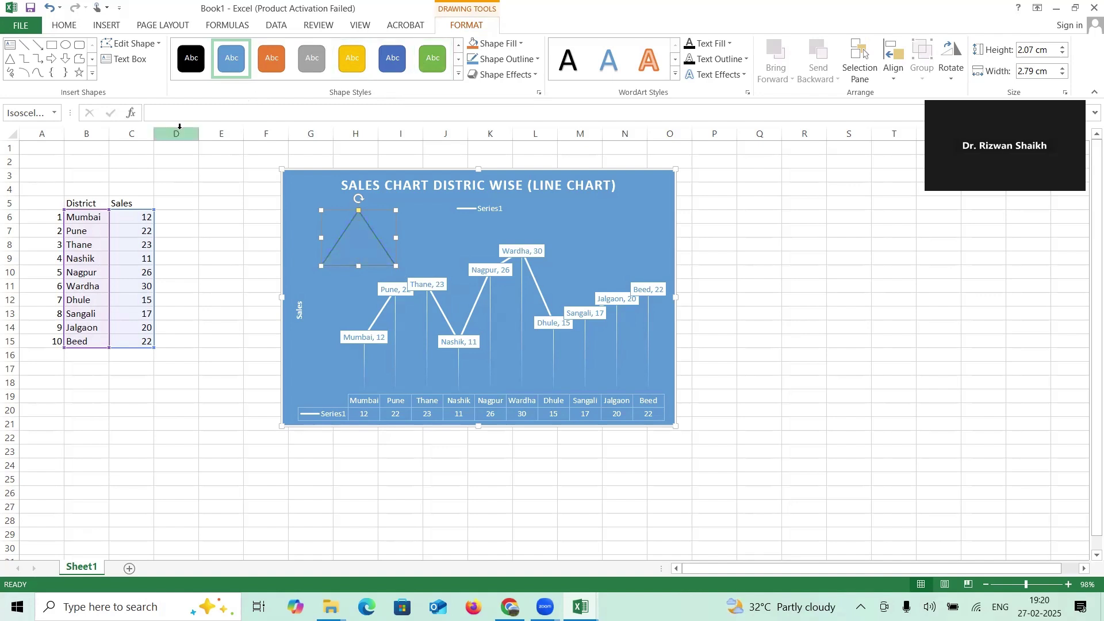
{"action": "key", "text": "Delete"}
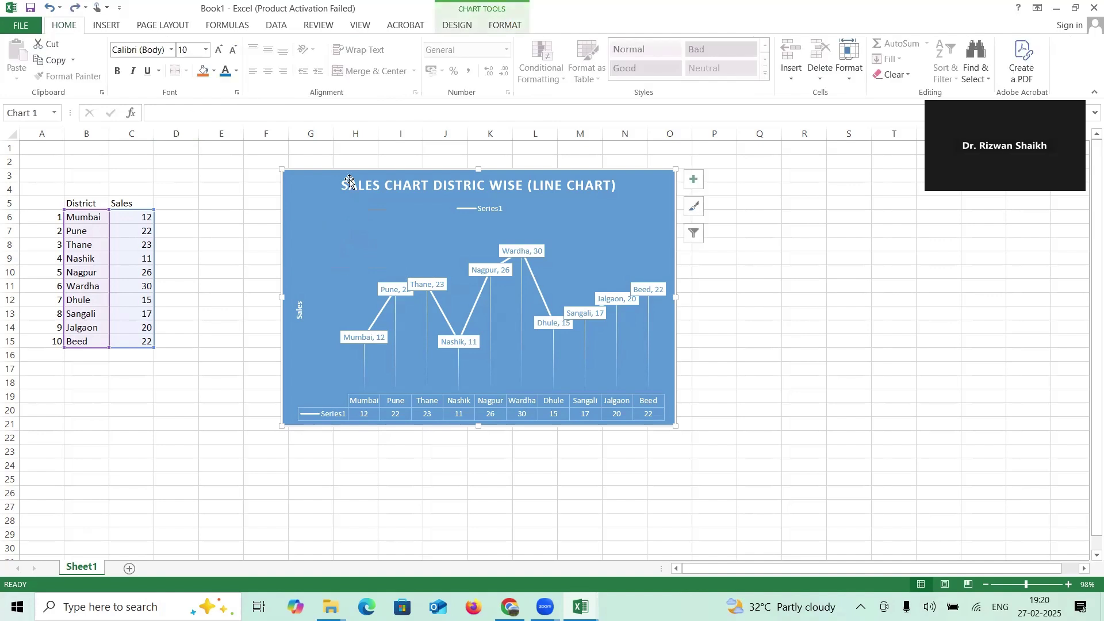
Step: Try the gray outline and solid gold shape styles on the chart area, and apply Intense Effect - Blue, Accent 5
{"action": "left_click", "coordinate": [502, 26]}
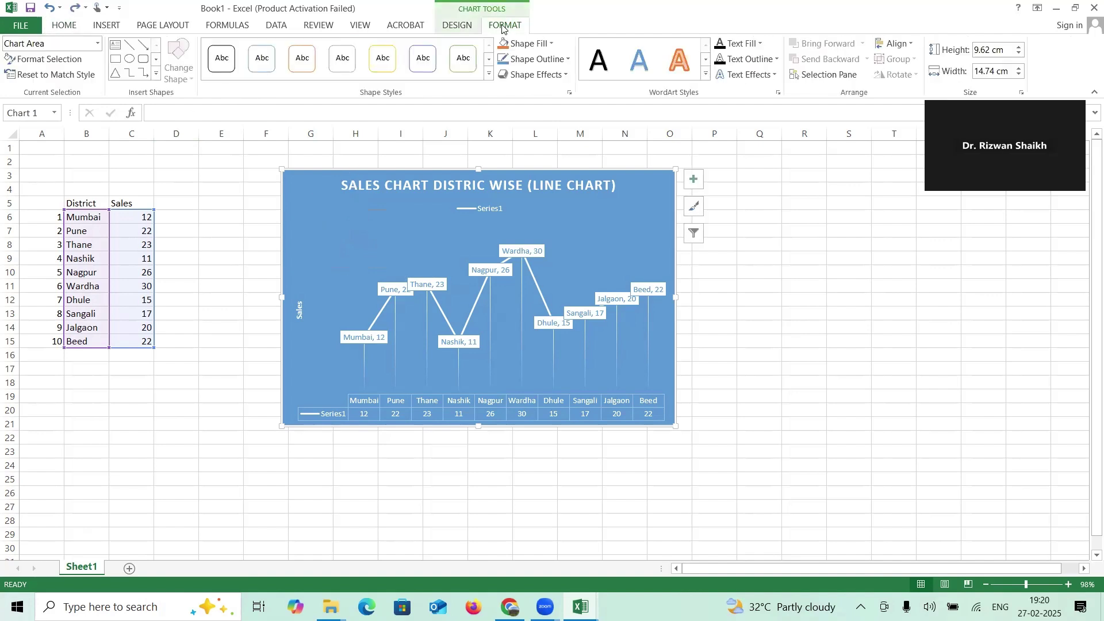
{"action": "left_click", "coordinate": [346, 62]}
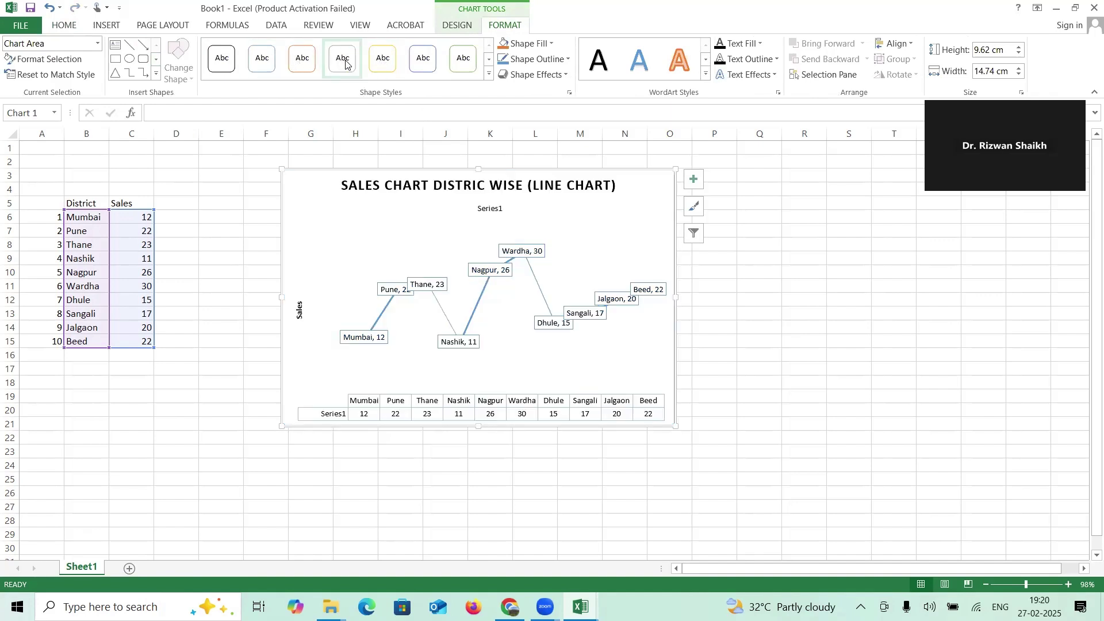
{"action": "left_click", "coordinate": [489, 59]}
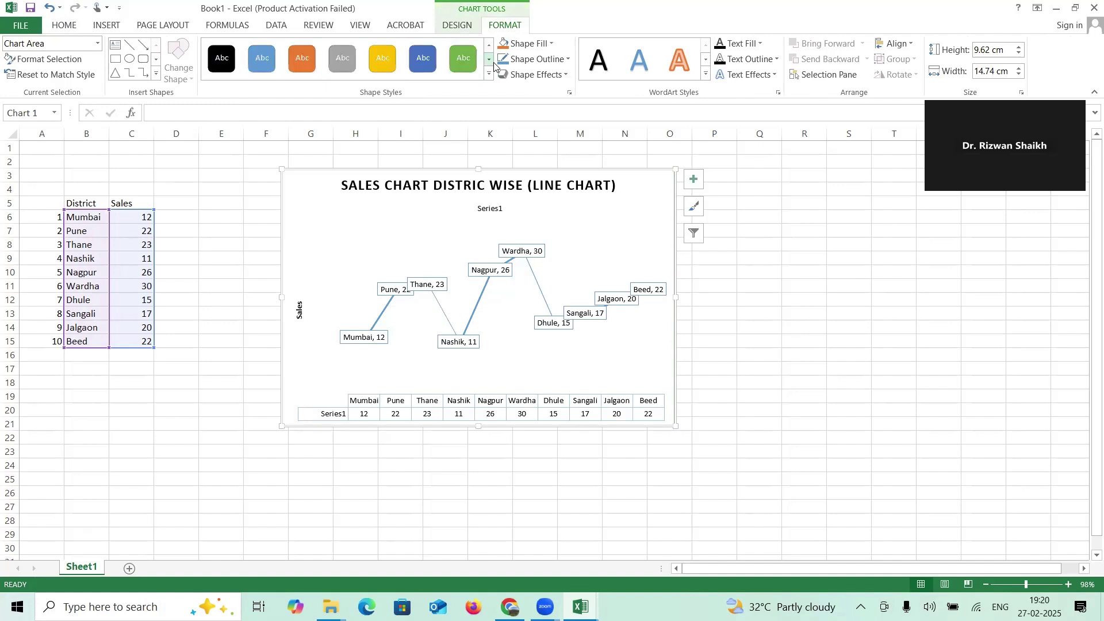
{"action": "left_click", "coordinate": [384, 65]}
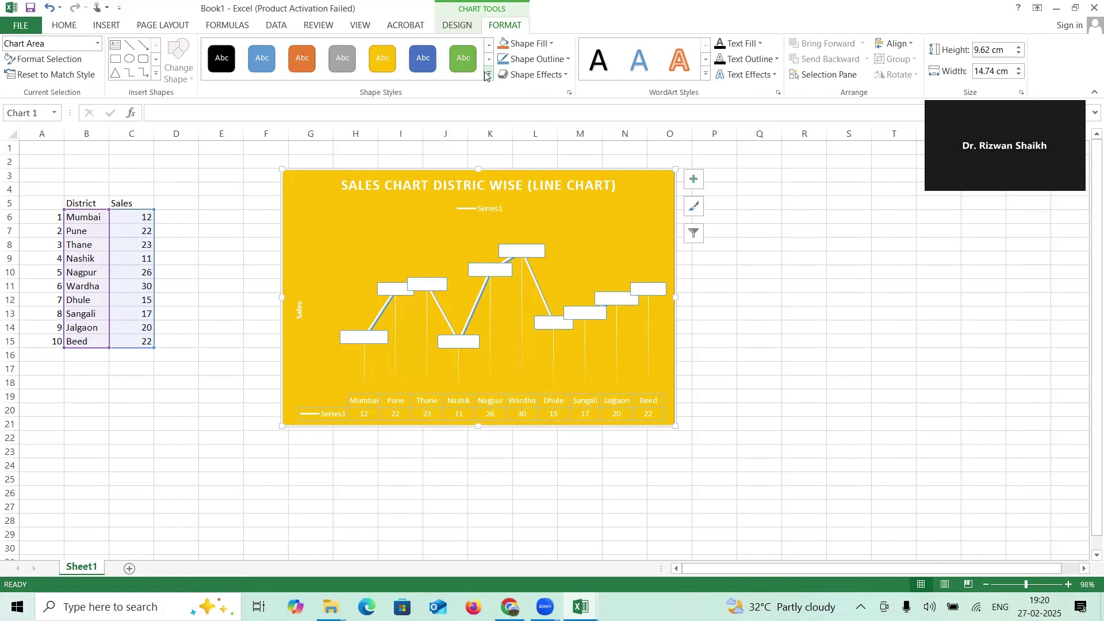
{"action": "left_click", "coordinate": [489, 74]}
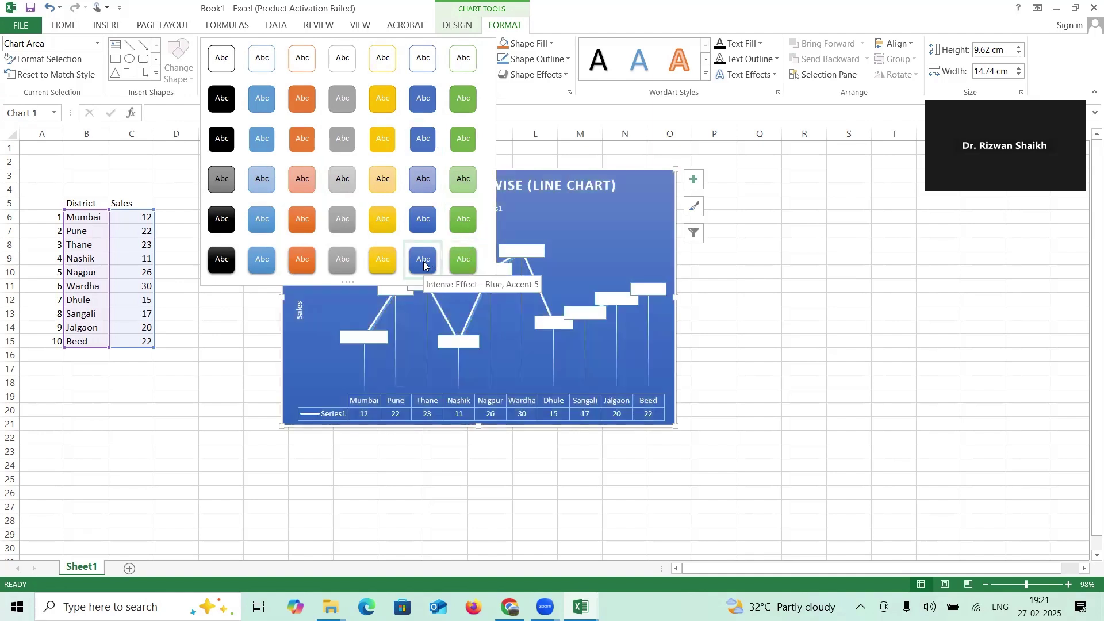
{"action": "left_click", "coordinate": [423, 263]}
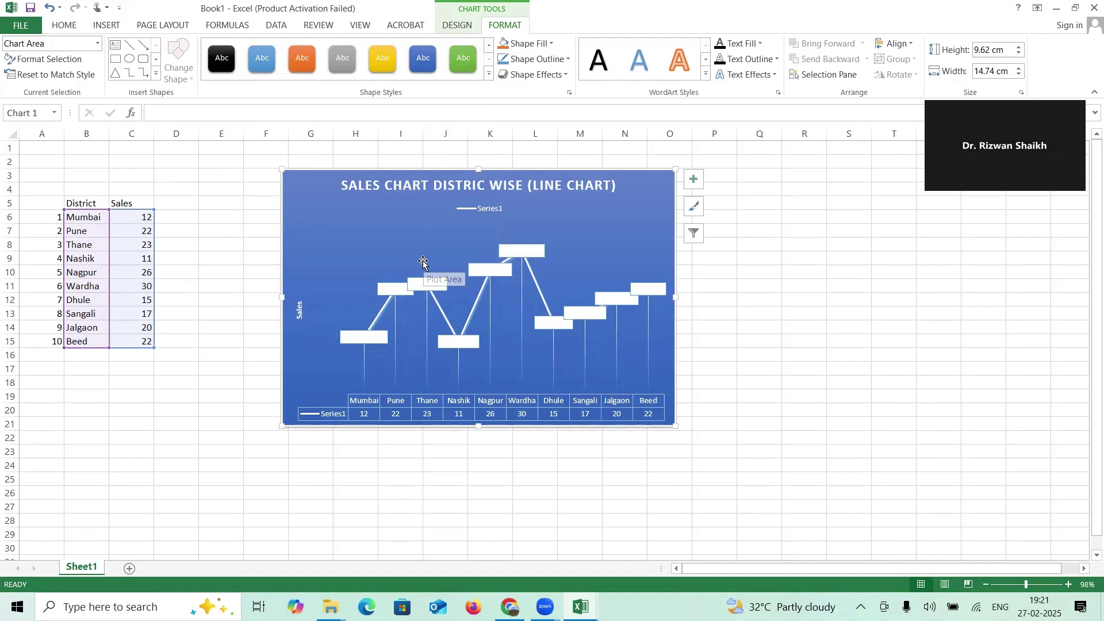
{"action": "left_click", "coordinate": [551, 44]}
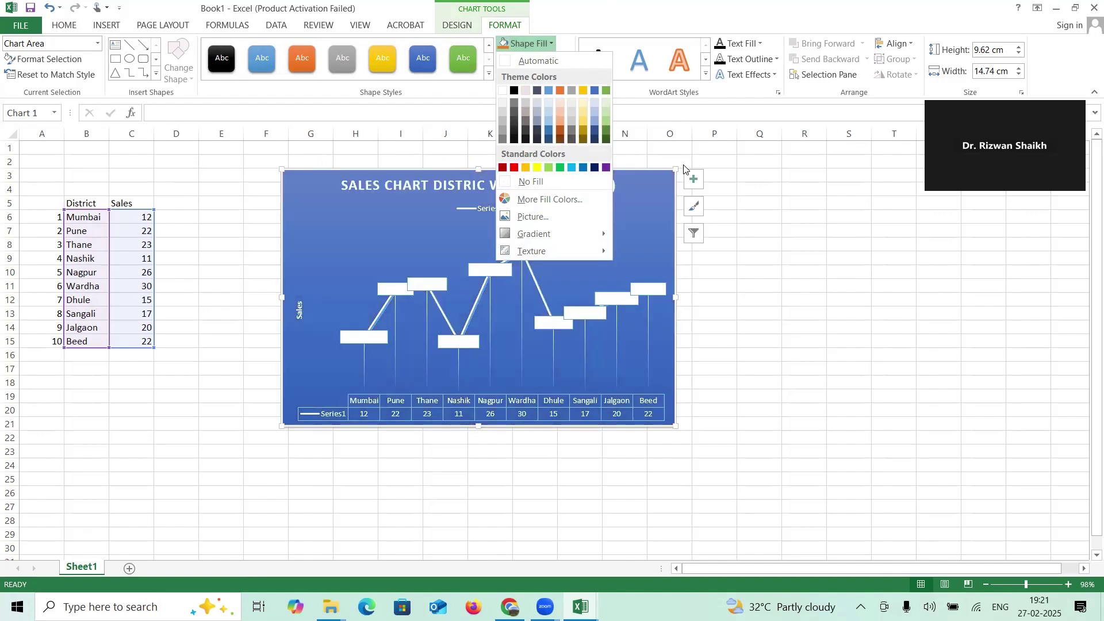
{"action": "left_click", "coordinate": [795, 152]}
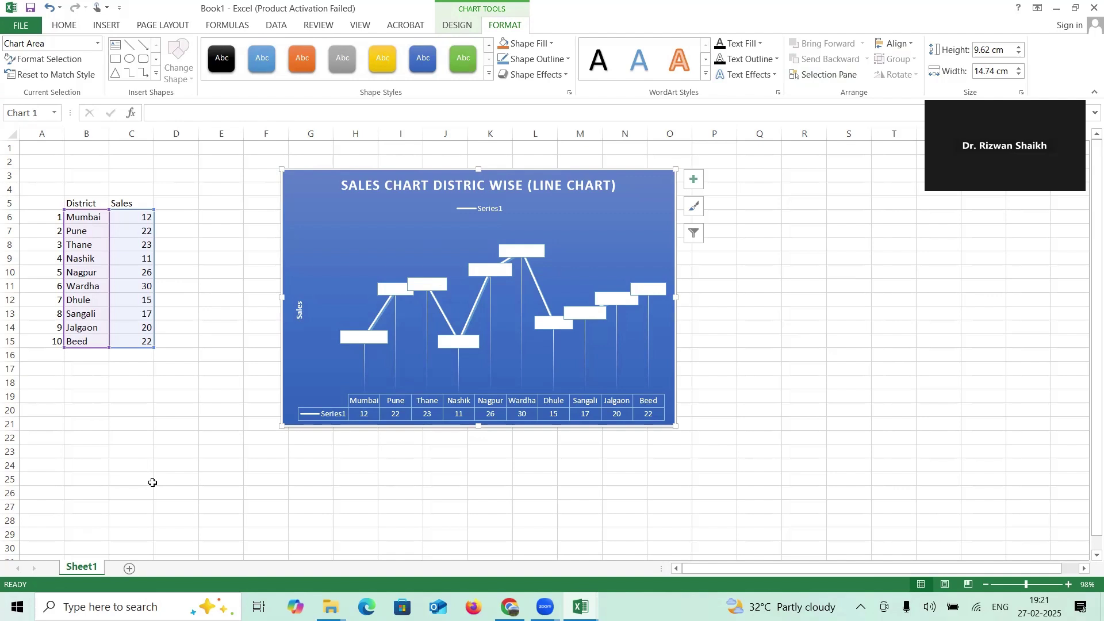
Step: Copy the district sales table A5:C15 to a new sheet, pasting it at cell B6
{"action": "left_click", "coordinate": [176, 383]}
{"action": "left_click_drag", "start_coordinate": [56, 205], "coordinate": [132, 339]}
{"action": "key", "text": "ctrl+c"}
{"action": "left_click", "coordinate": [130, 568]}
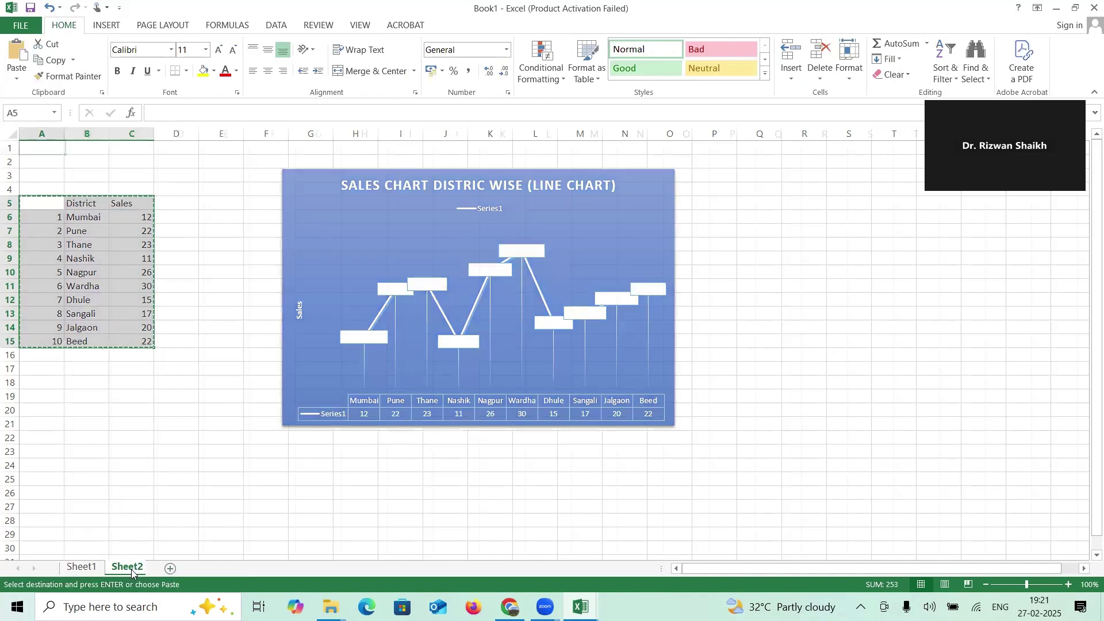
{"action": "left_click", "coordinate": [107, 213]}
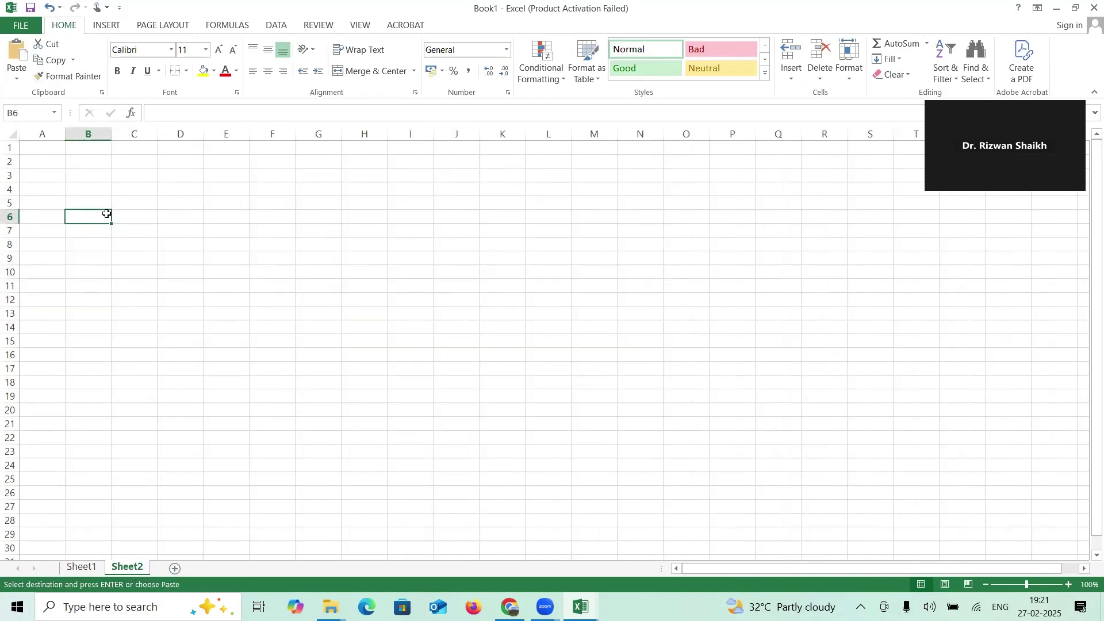
{"action": "key", "text": "ctrl+v"}
{"action": "left_click", "coordinate": [307, 260]}
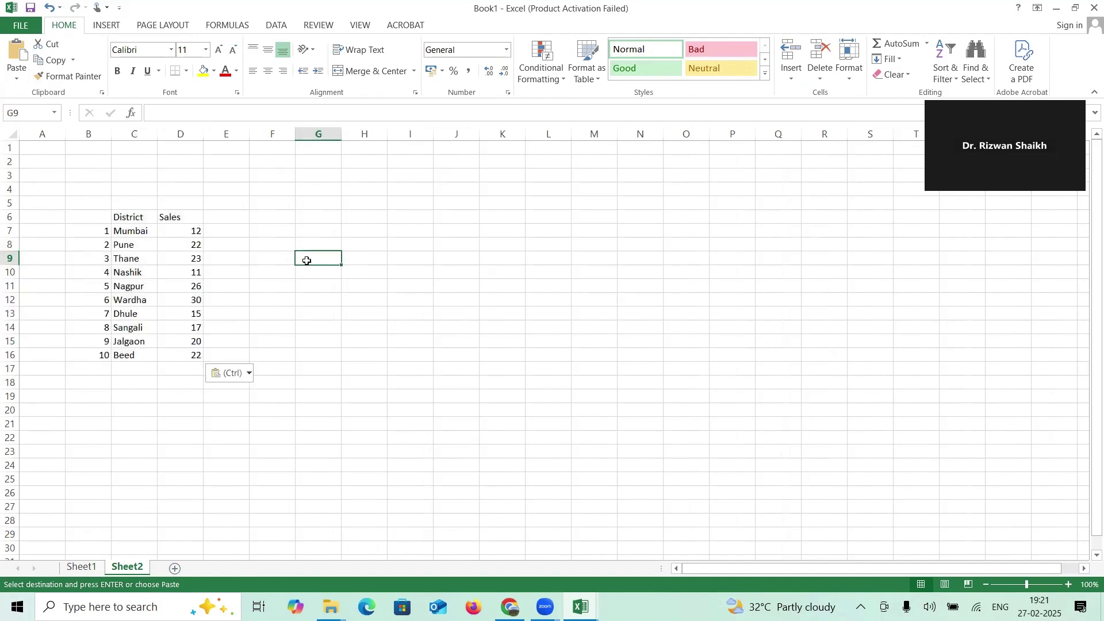
Step: Insert a 3-D pie chart from the district and sales data in C7:D15
{"action": "left_click_drag", "start_coordinate": [140, 229], "coordinate": [177, 339]}
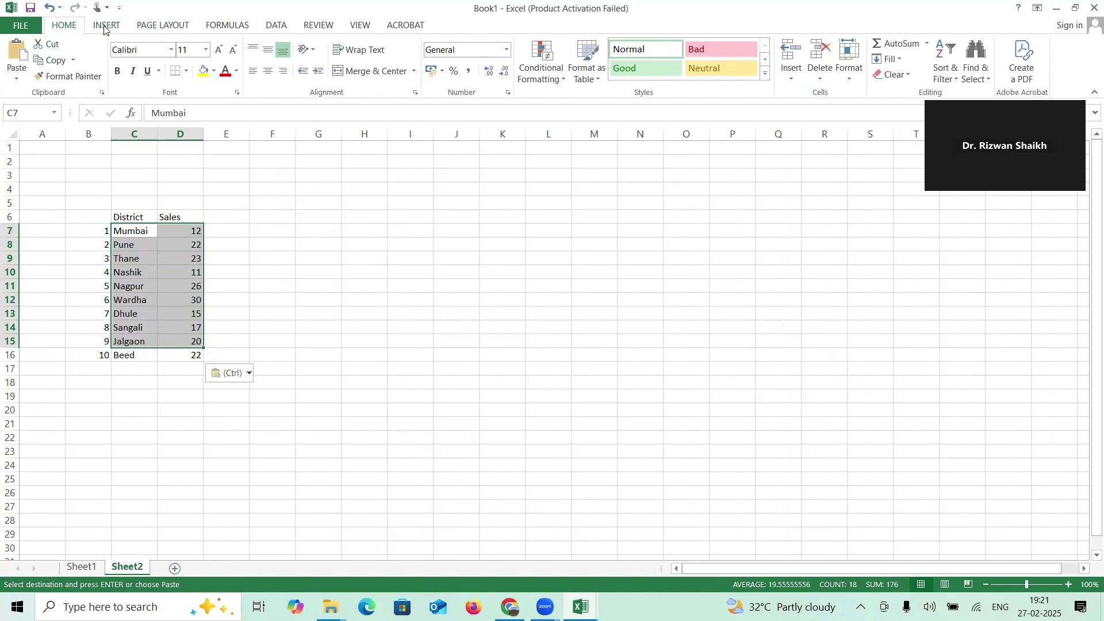
{"action": "left_click", "coordinate": [106, 25]}
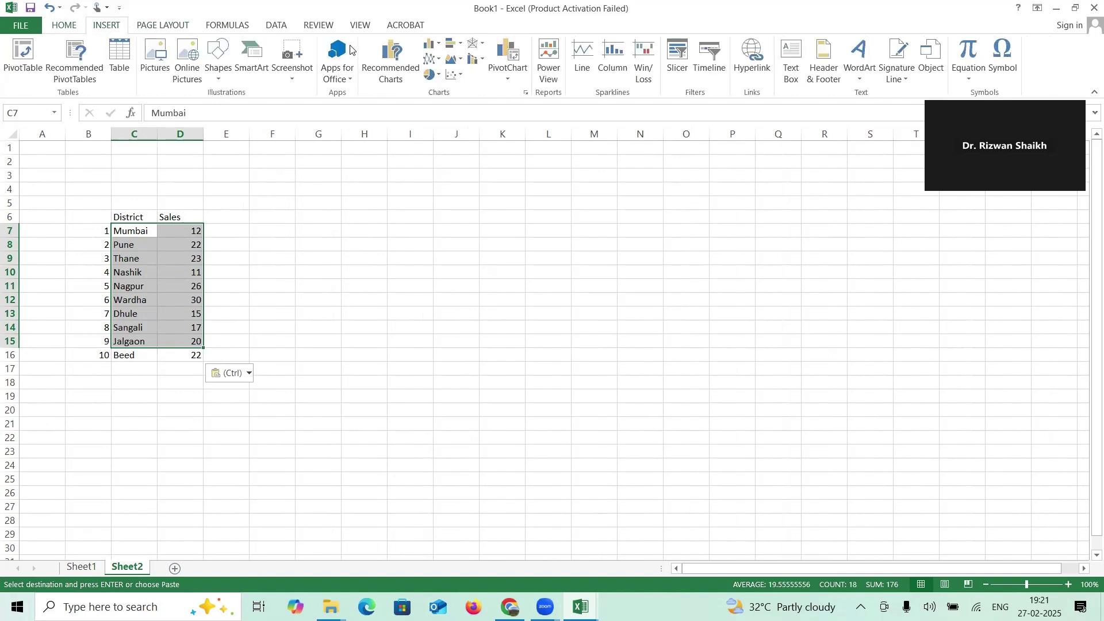
{"action": "left_click", "coordinate": [430, 80]}
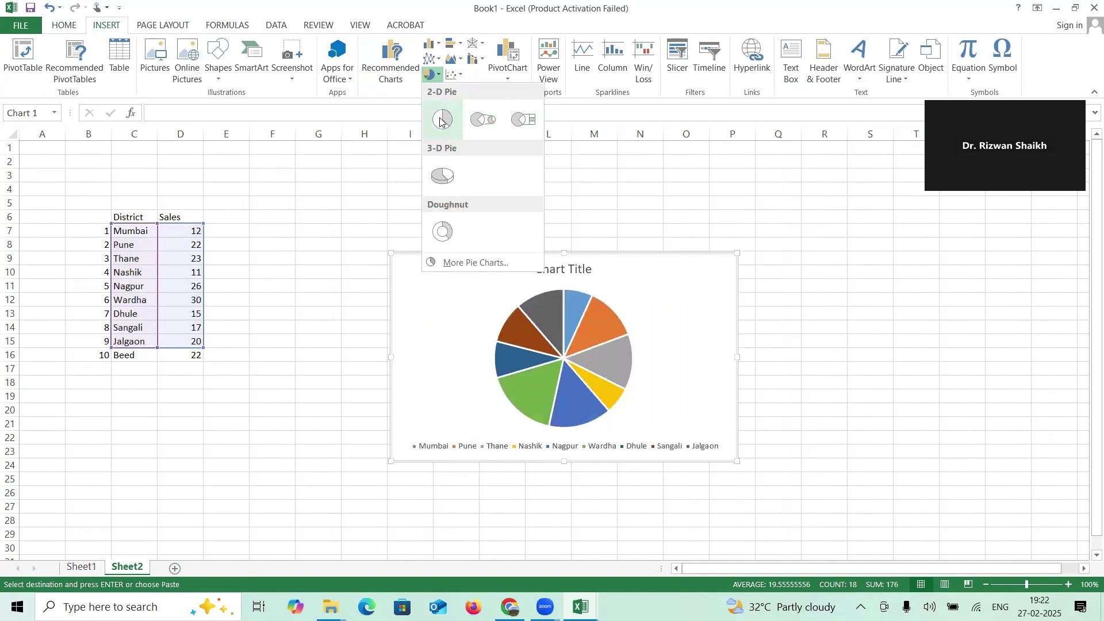
{"action": "left_click", "coordinate": [438, 175]}
{"action": "mouse_move", "coordinate": [502, 311]}
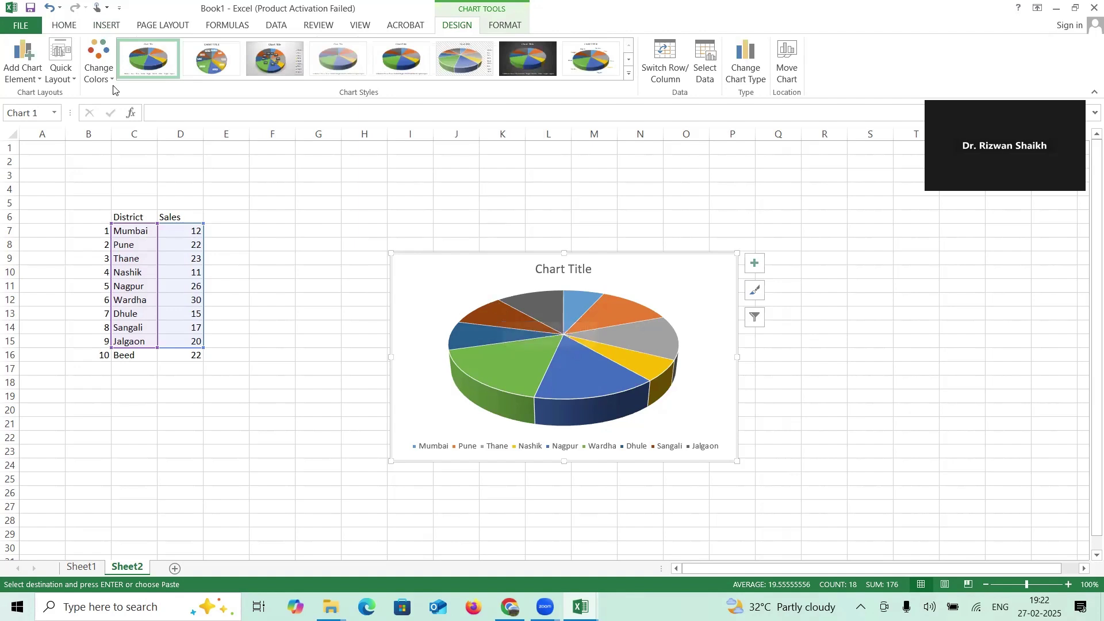
Step: Add data labels to the pie chart at the Inside End position
{"action": "left_click", "coordinate": [39, 78]}
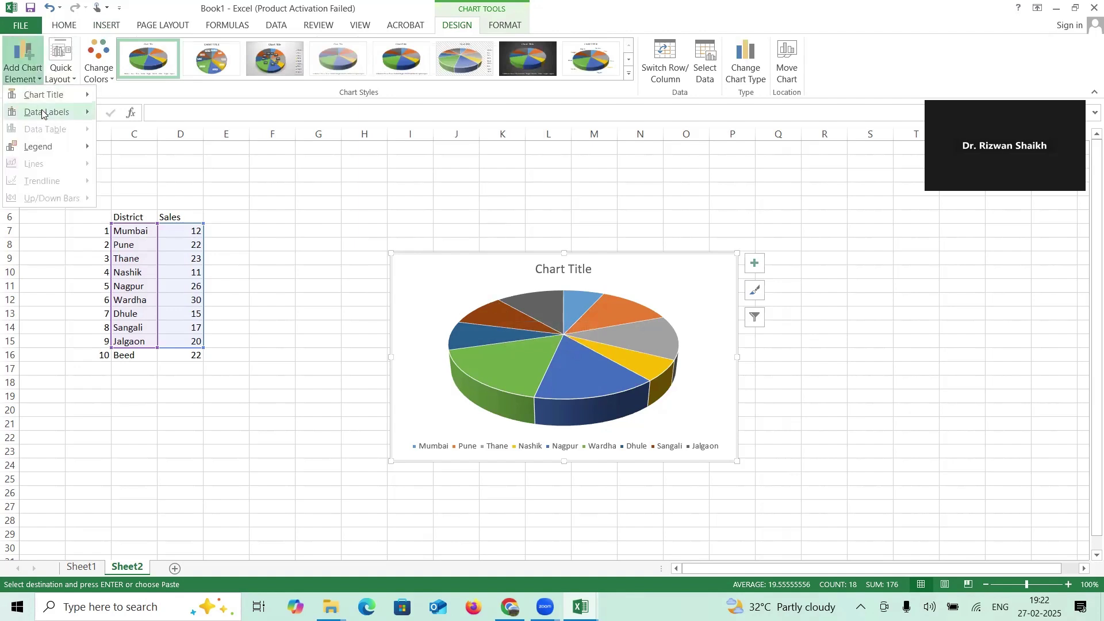
{"action": "mouse_move", "coordinate": [45, 112]}
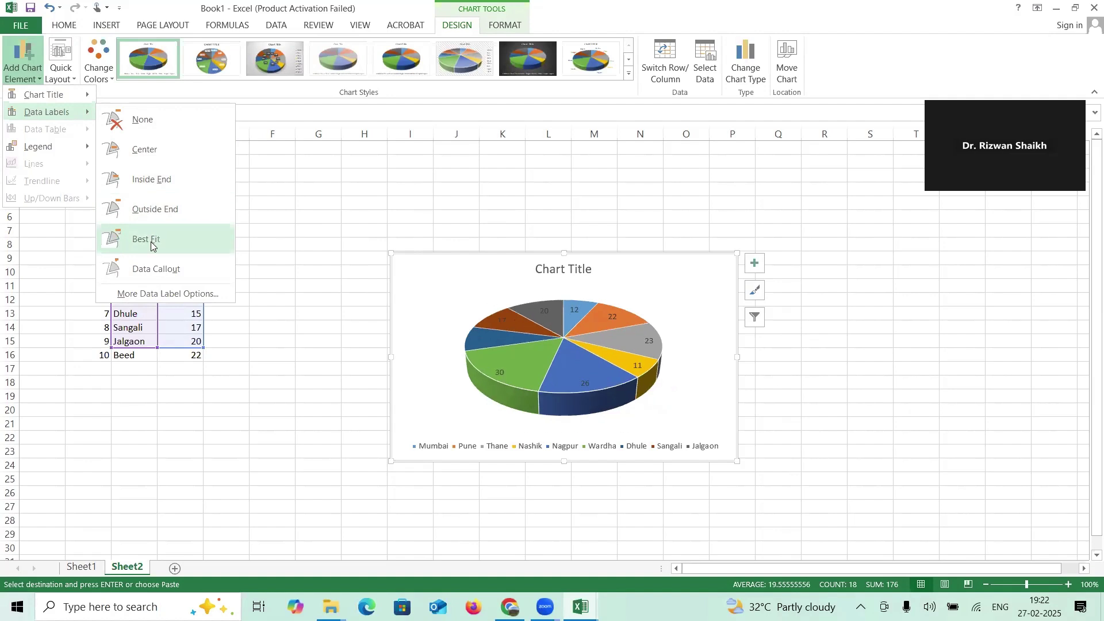
{"action": "left_click", "coordinate": [154, 189]}
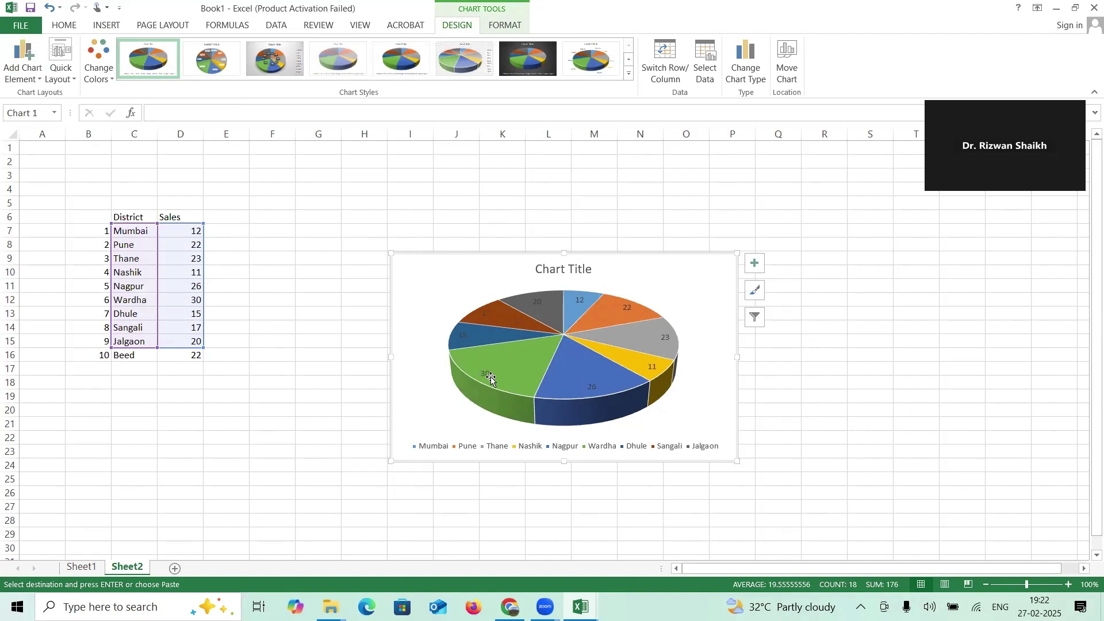
Step: Make the pie chart's data labels white and enlarge their font to size 16
{"action": "left_click", "coordinate": [487, 374]}
{"action": "double_click", "coordinate": [487, 374]}
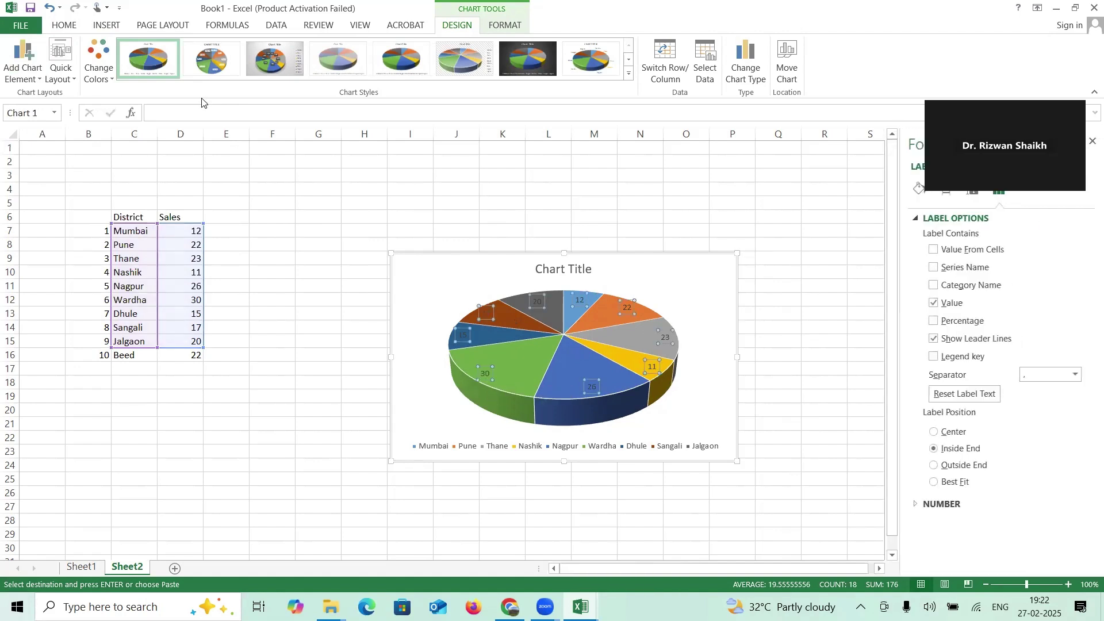
{"action": "left_click", "coordinate": [63, 26]}
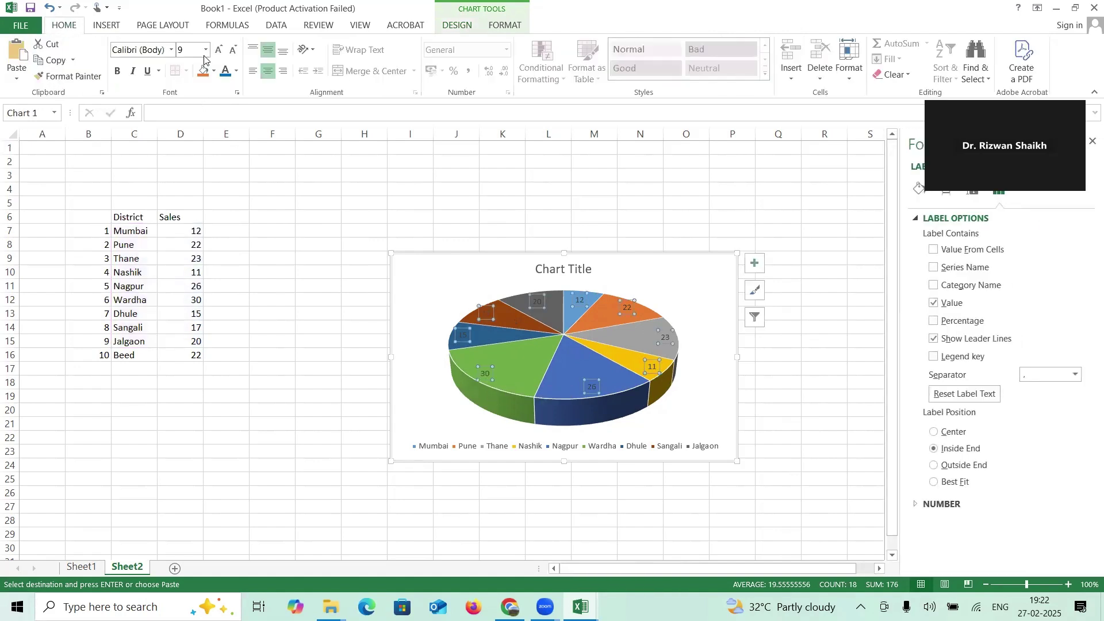
{"action": "left_click", "coordinate": [236, 70]}
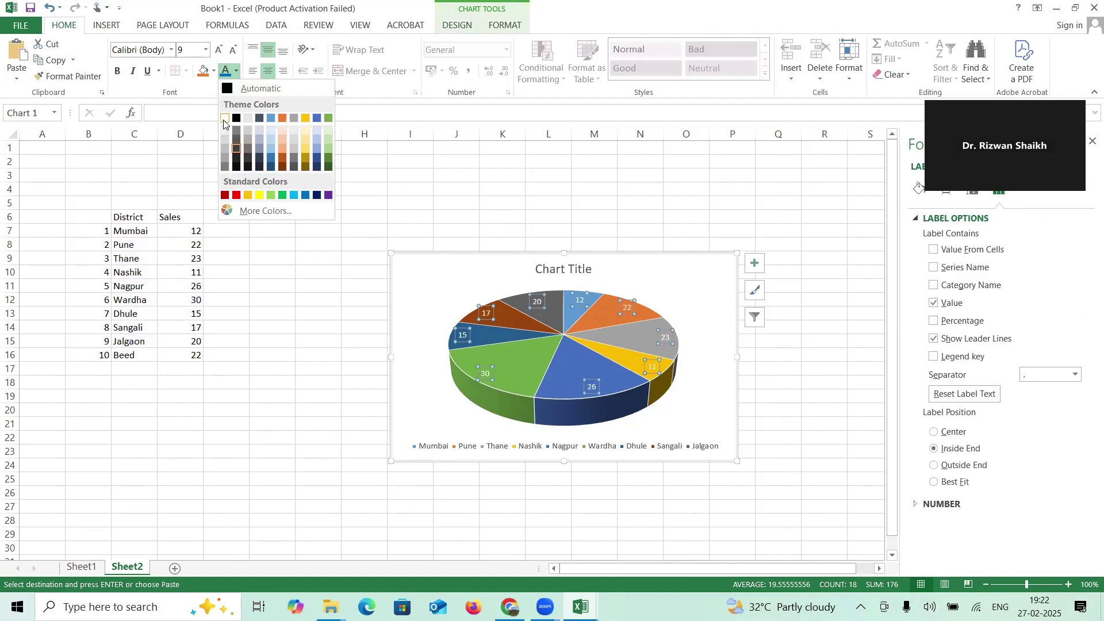
{"action": "left_click", "coordinate": [225, 118]}
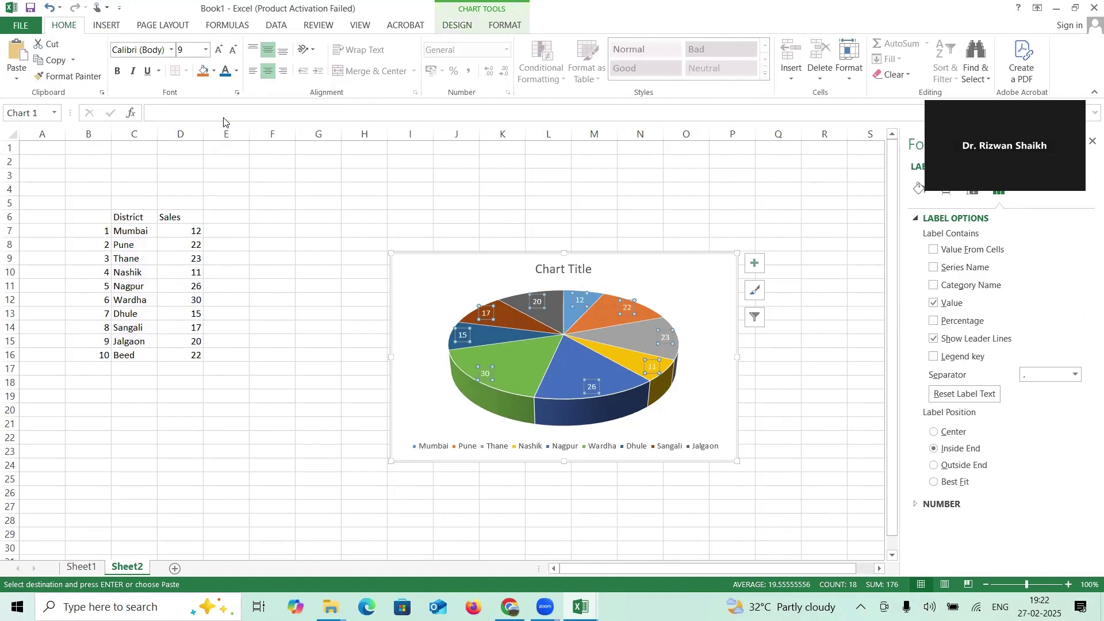
{"action": "left_click", "coordinate": [219, 50]}
{"action": "left_click", "coordinate": [219, 51]}
{"action": "left_click", "coordinate": [219, 50]}
{"action": "left_click", "coordinate": [219, 51]}
{"action": "left_click", "coordinate": [219, 50]}
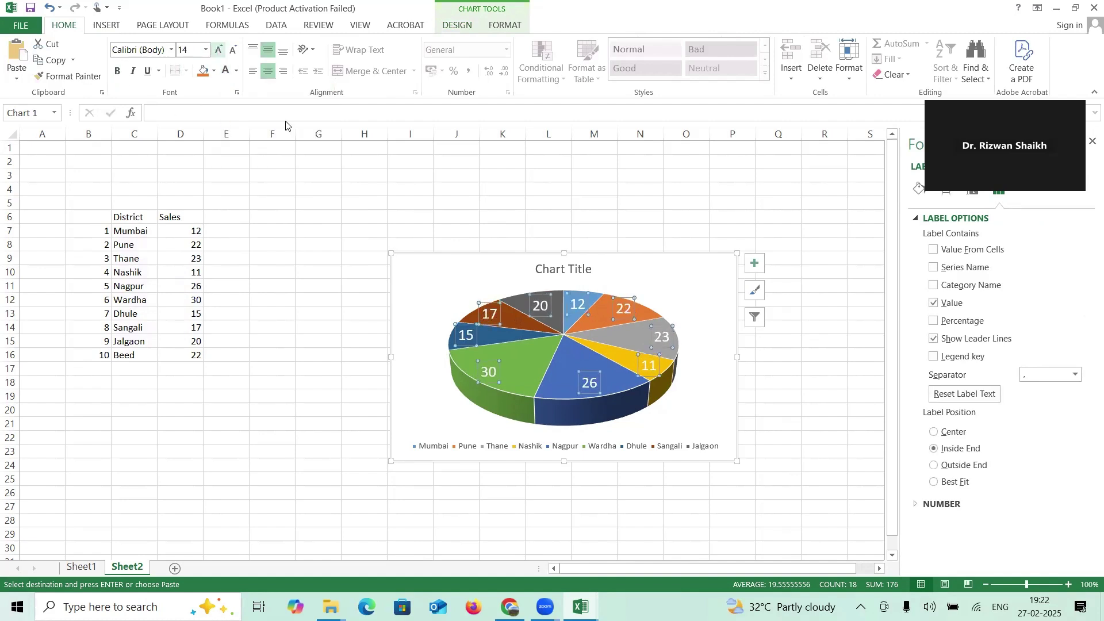
Step: Apply the last visible chart style, with bold coloured district and value labels outside the slices, and move the pie chart closer to the table
{"action": "left_click", "coordinate": [528, 380]}
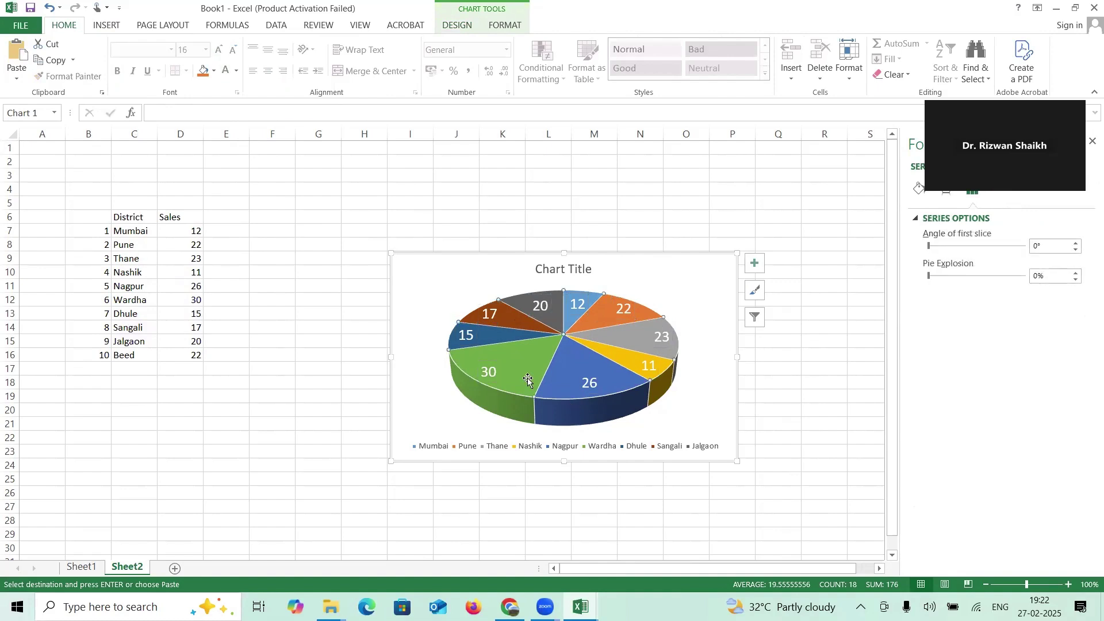
{"action": "left_click", "coordinate": [523, 382]}
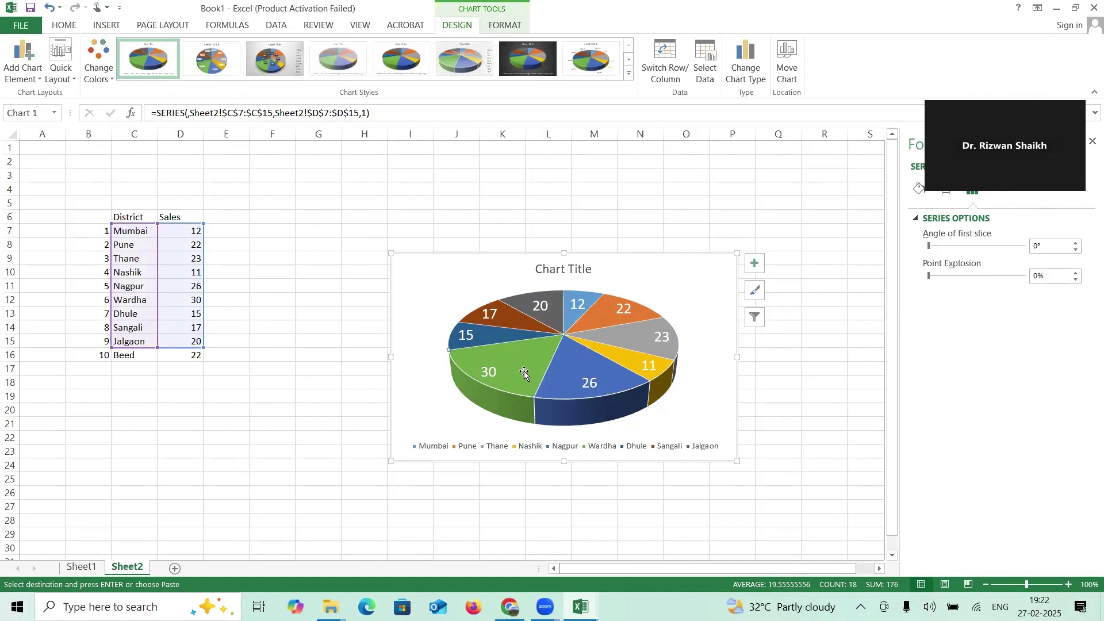
{"action": "left_click", "coordinate": [589, 74]}
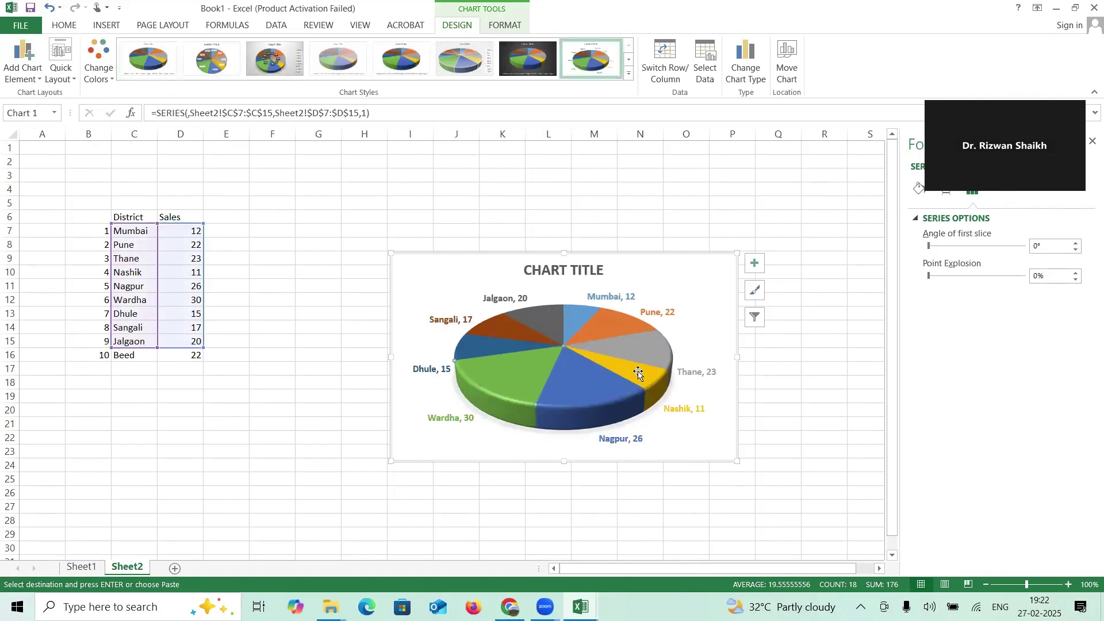
{"action": "mouse_move", "coordinate": [638, 374]}
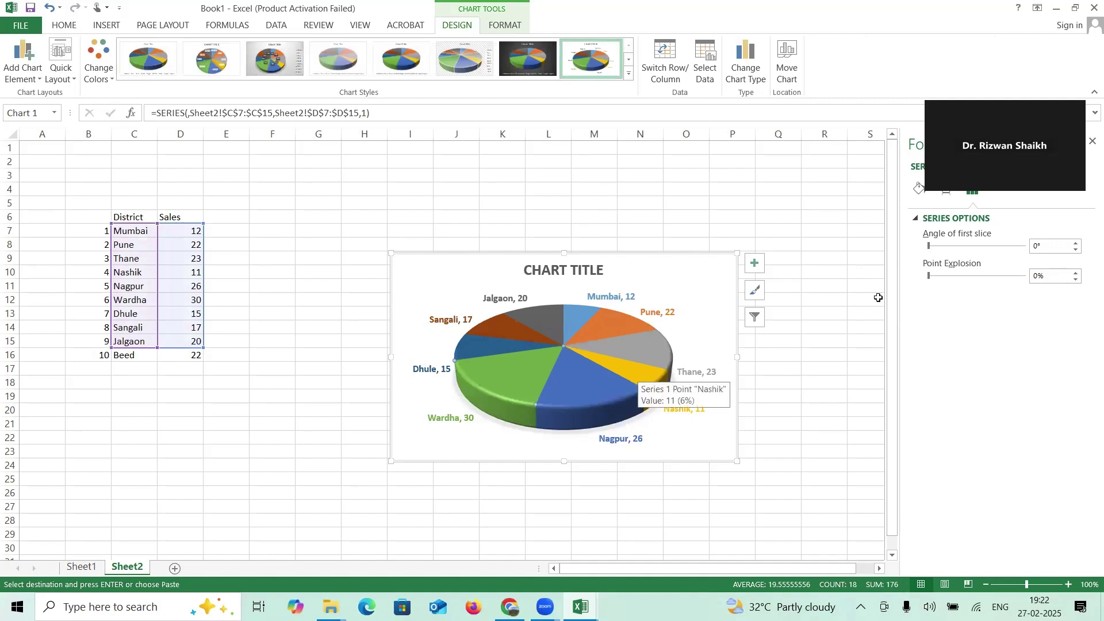
{"action": "left_click_drag", "start_coordinate": [678, 253], "coordinate": [601, 193]}
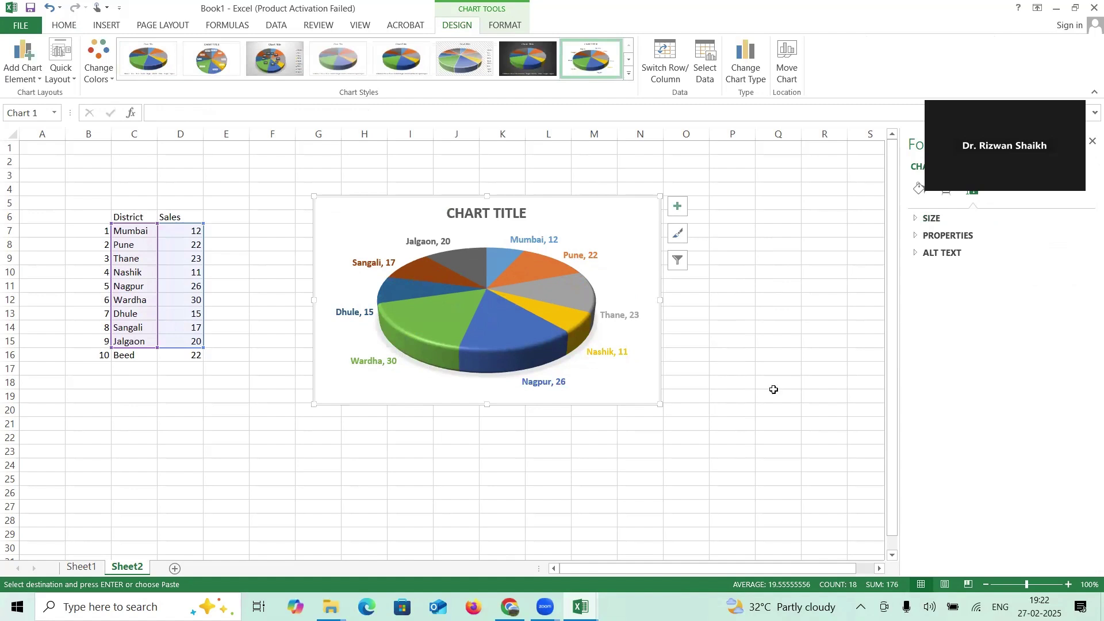
Step: Close the chart formatting pane and rename the sheet holding the line chart as "Line Chart"
{"action": "left_click", "coordinate": [1092, 141]}
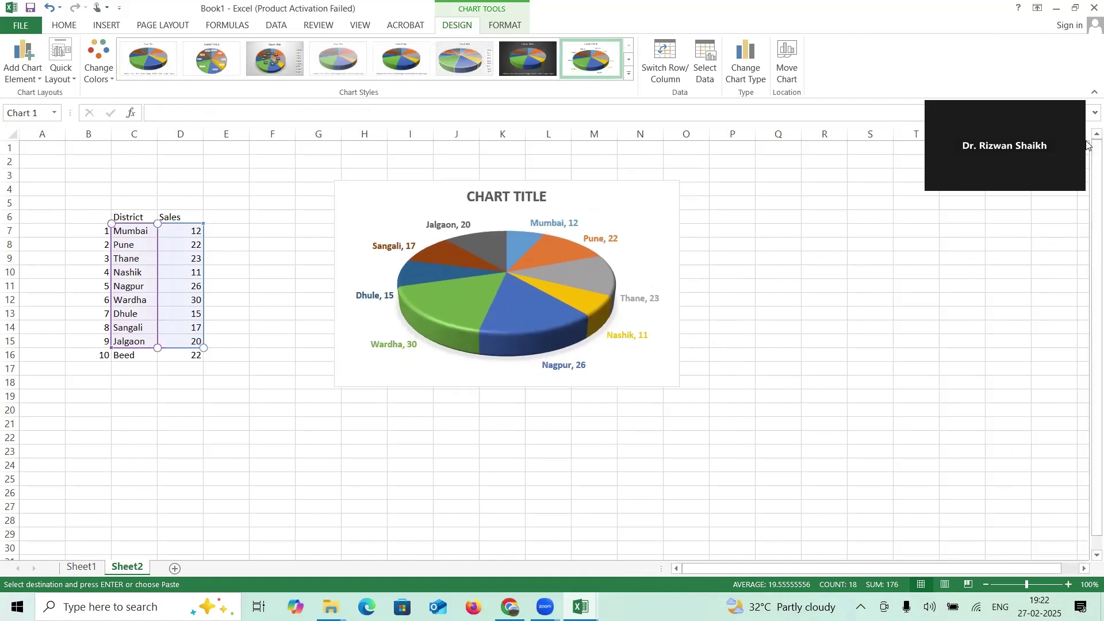
{"action": "scroll", "coordinate": [1086, 144], "scroll_direction": "up", "scroll_amount": 3}
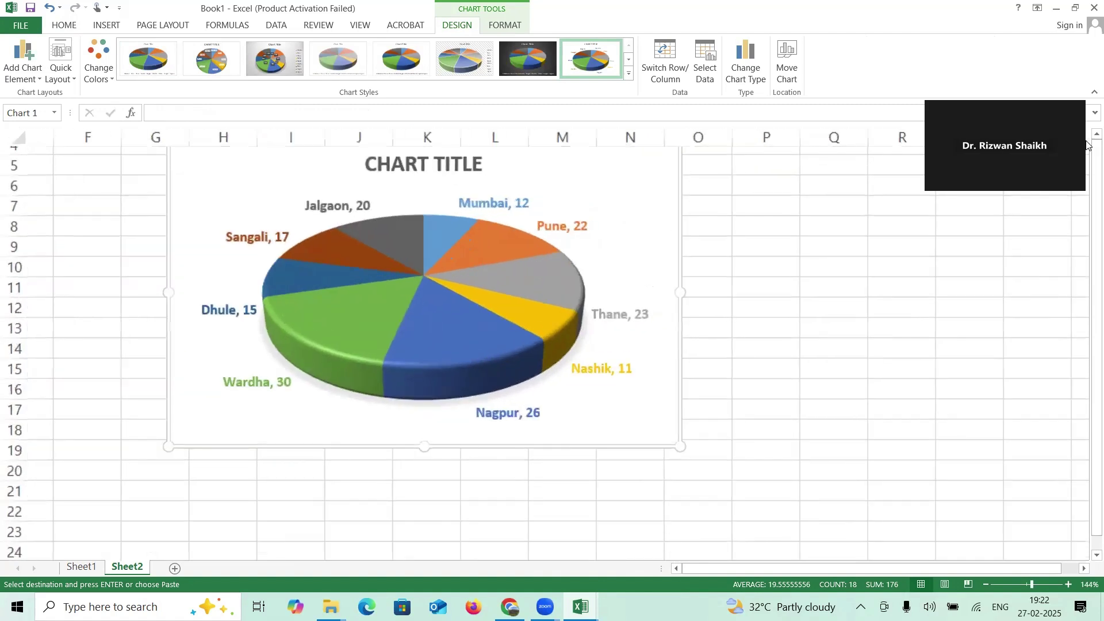
{"action": "scroll", "coordinate": [1086, 144], "scroll_direction": "up", "scroll_amount": 2}
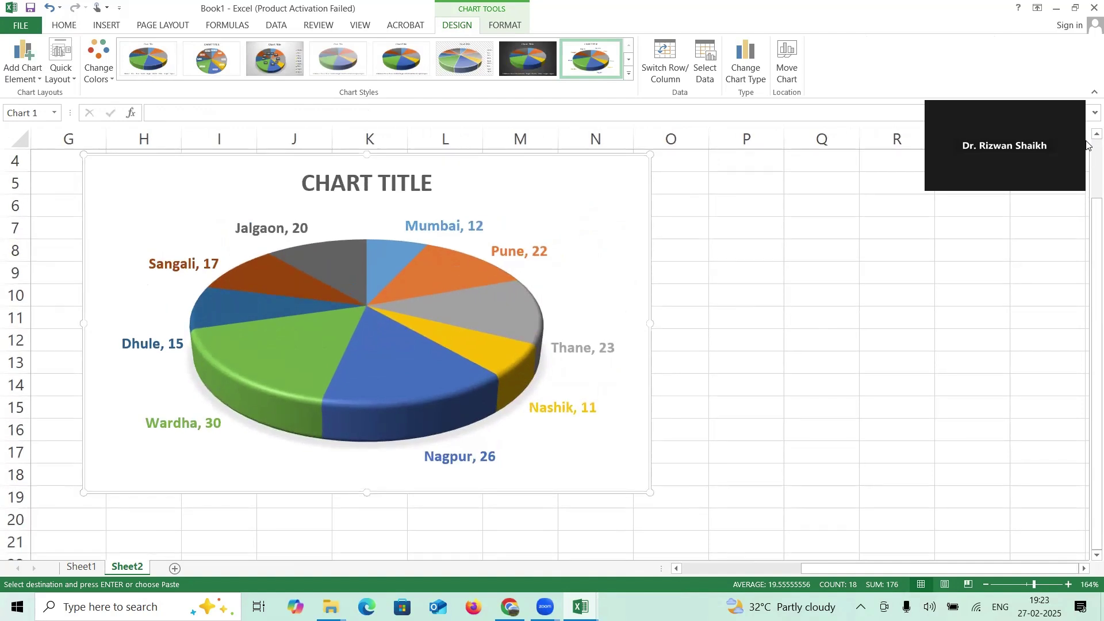
{"action": "right_click", "coordinate": [81, 566]}
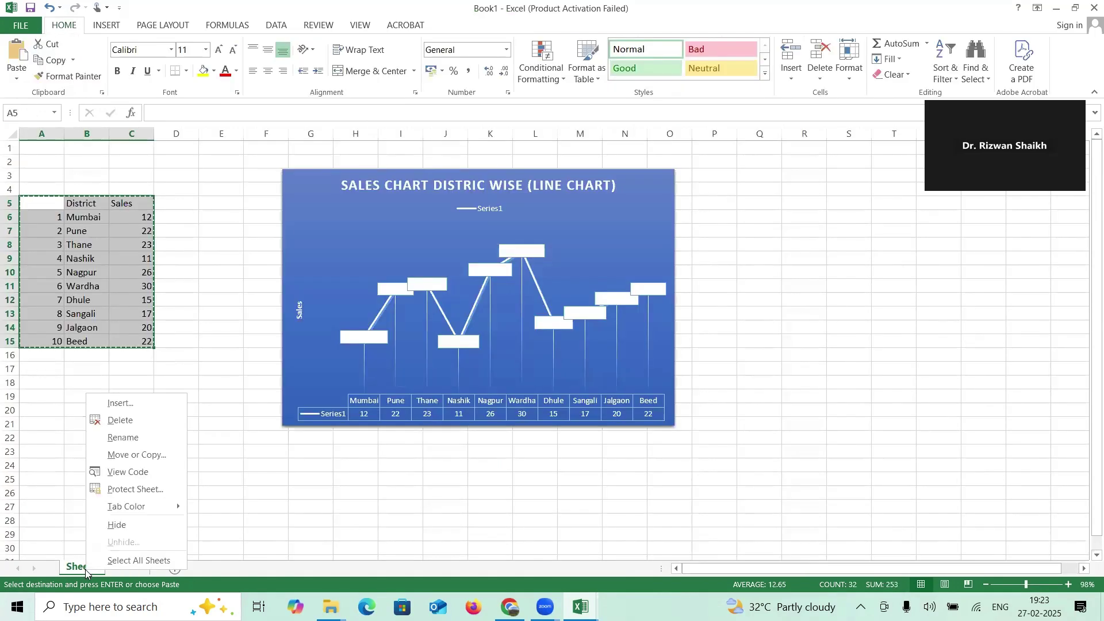
{"action": "left_click", "coordinate": [148, 432]}
{"action": "type", "text": "Li"}
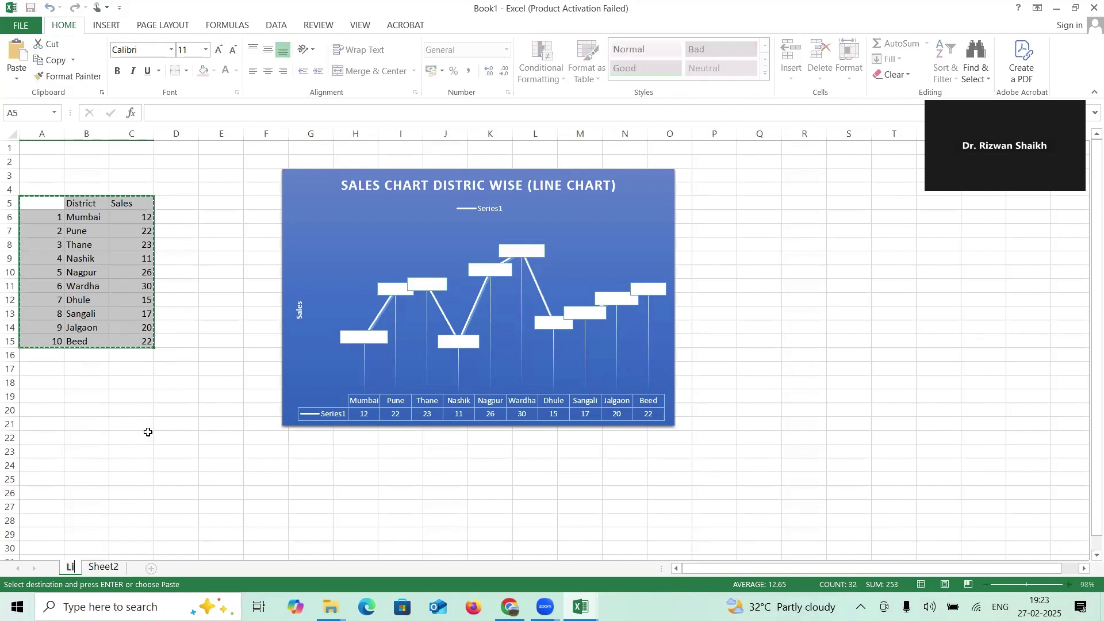
{"action": "type", "text": "ne Chart"}
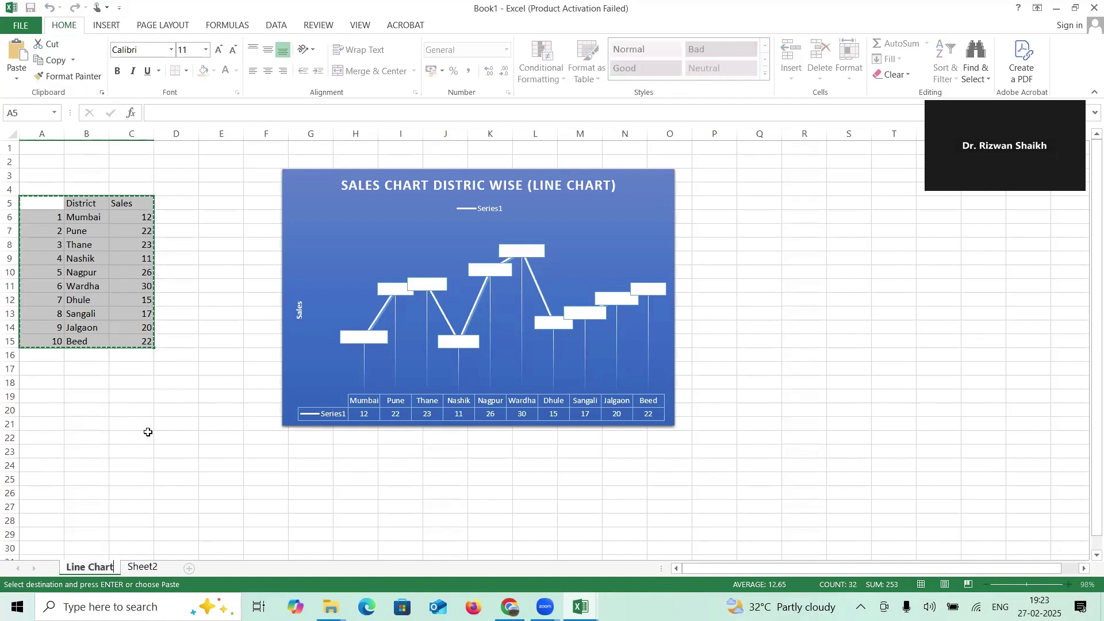
Step: Rename the sheet holding the pie chart as "Pai Chart"
{"action": "right_click", "coordinate": [143, 567]}
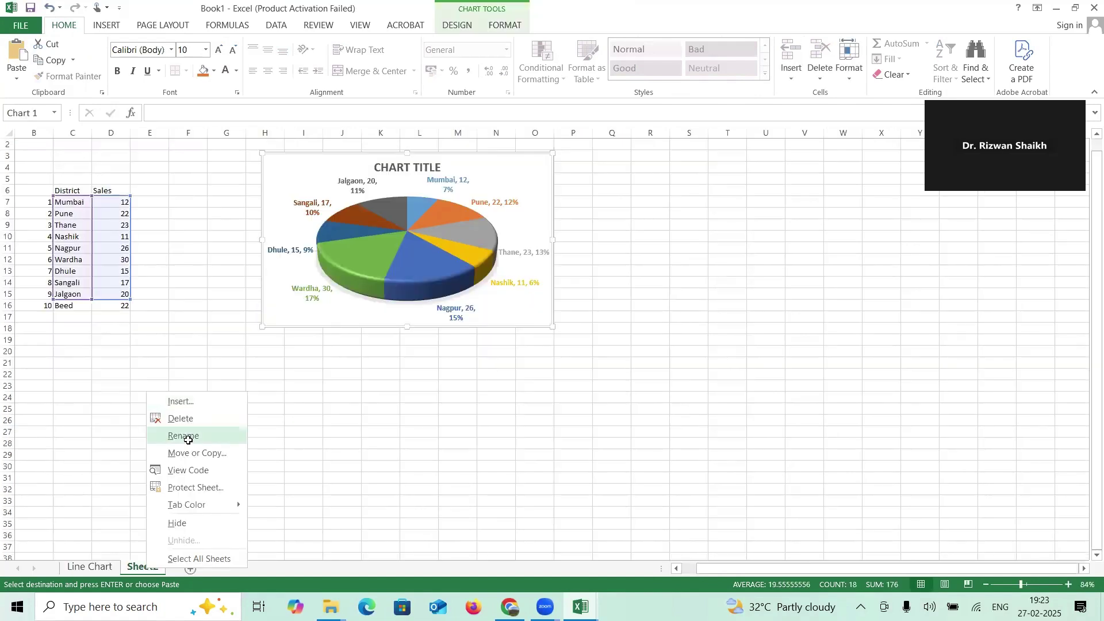
{"action": "left_click", "coordinate": [188, 441]}
{"action": "type", "text": "Pai"}
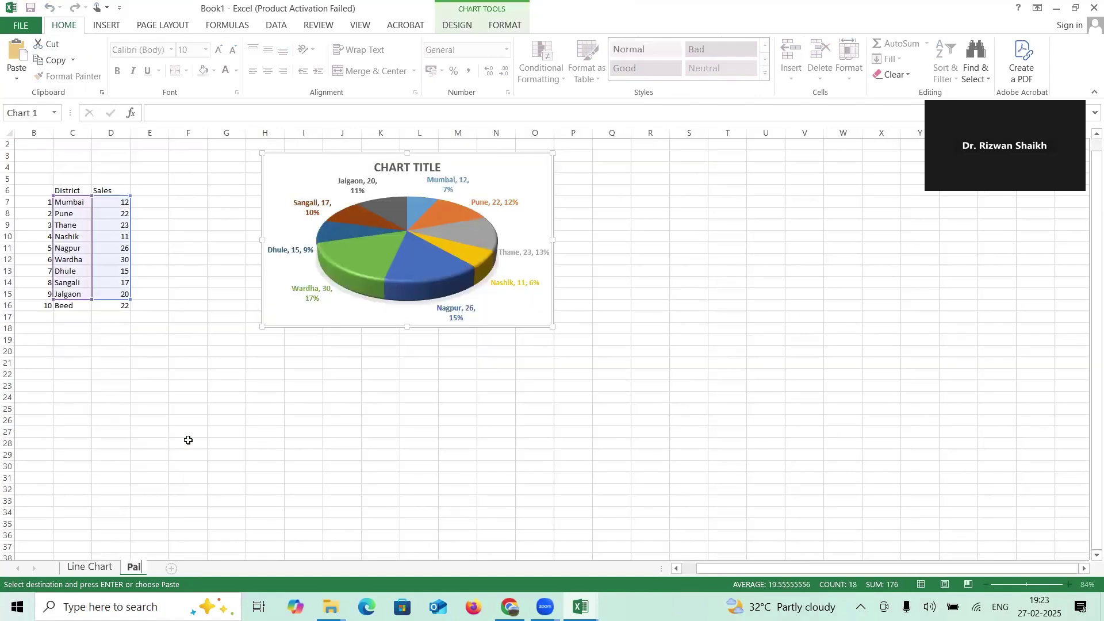
{"action": "type", "text": " Chart"}
{"action": "left_click", "coordinate": [228, 391]}
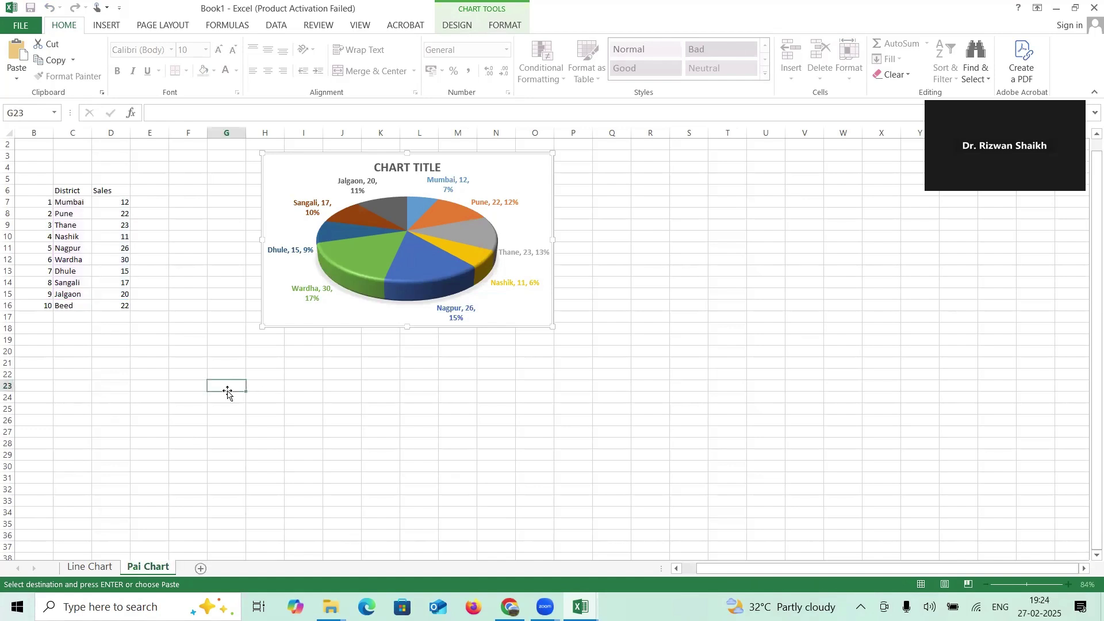
Step: Replace the pie chart's title with "PAI CHART FOR DISTRICT WISE SALES"
{"action": "scroll", "coordinate": [227, 391], "scroll_direction": "up", "scroll_amount": 3, "text": "ctrl"}
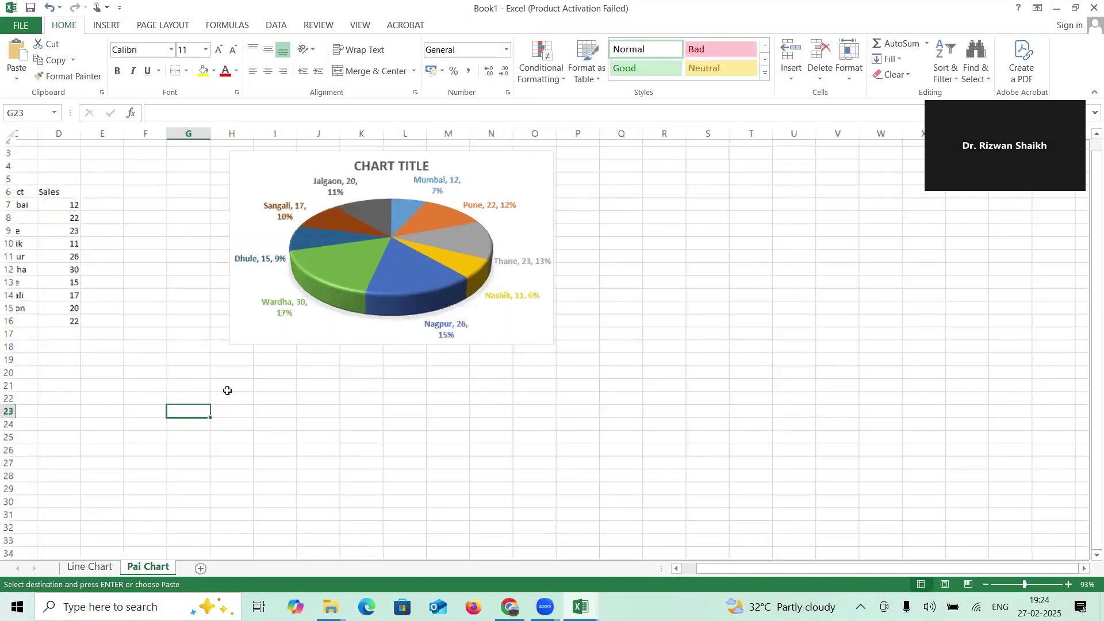
{"action": "double_click", "coordinate": [370, 167]}
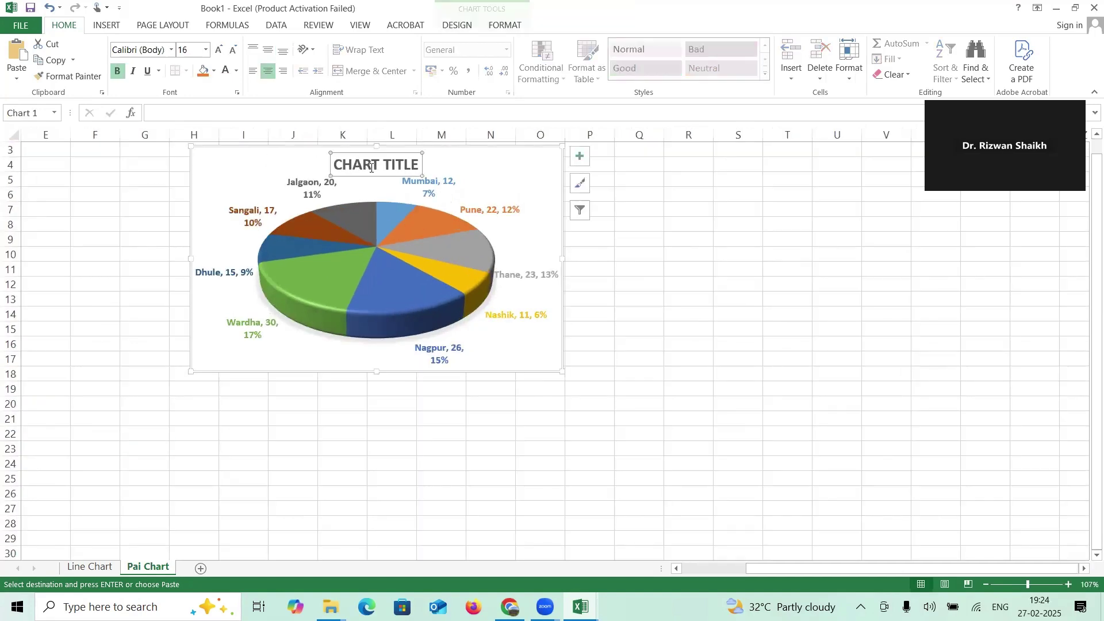
{"action": "triple_click", "coordinate": [371, 168]}
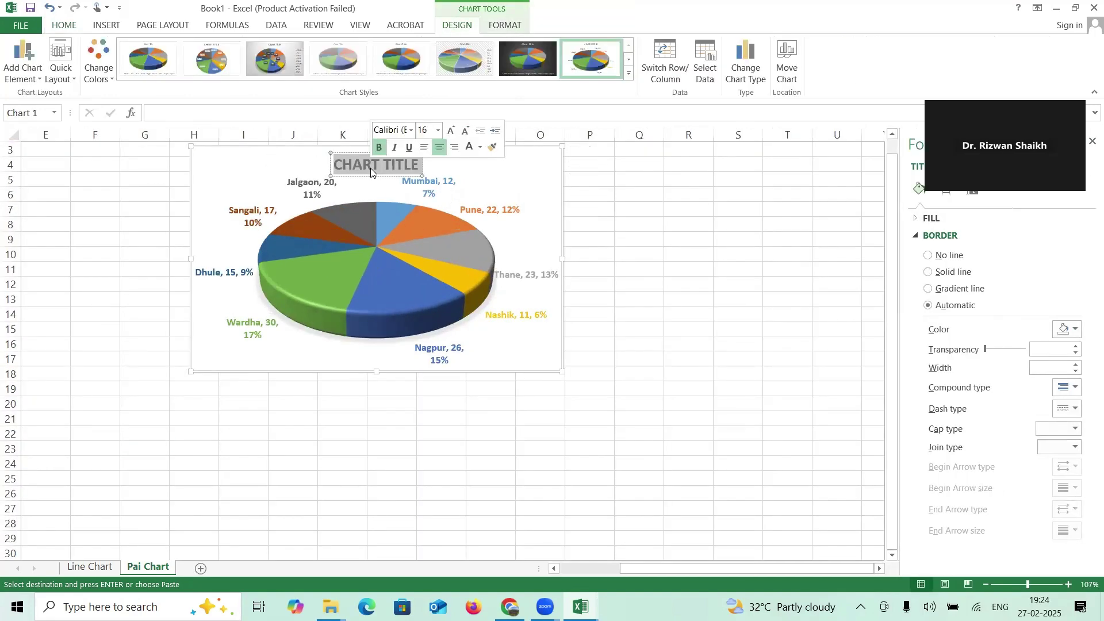
{"action": "type", "text": "PI"}
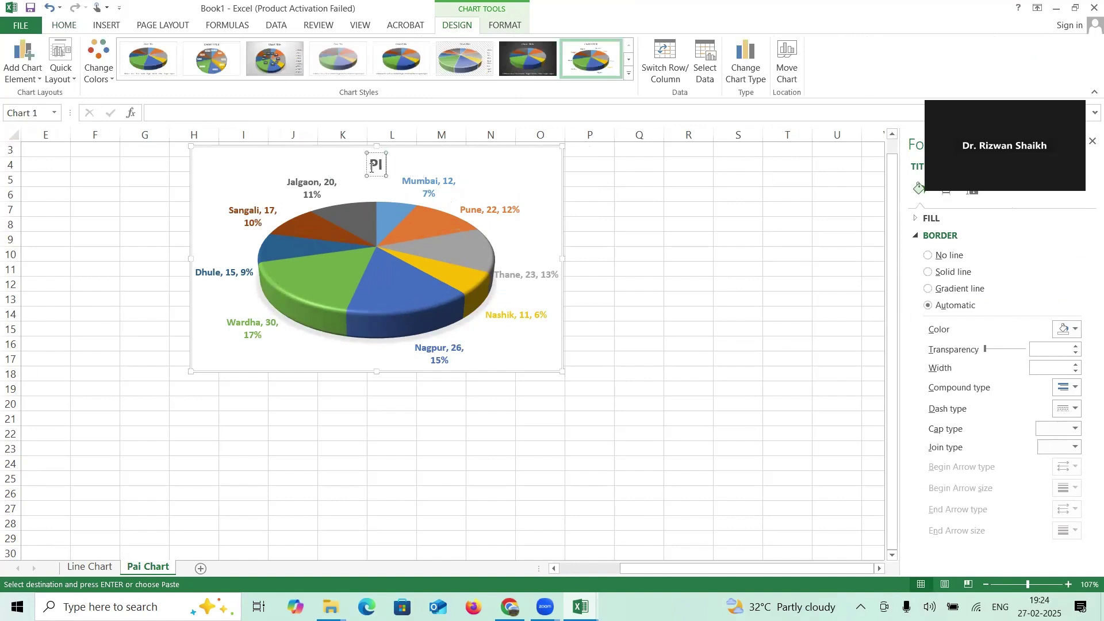
{"action": "key", "text": "BackSpace"}
{"action": "type", "text": "AI"}
{"action": "key", "text": "BackSpace"}
{"action": "type", "text": "I CH"}
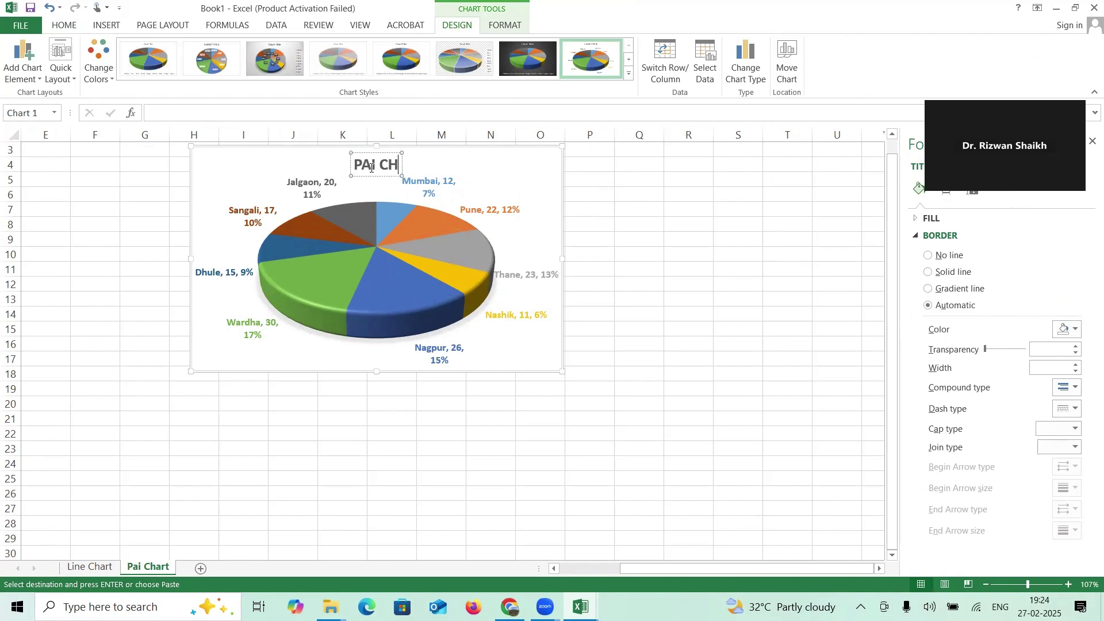
{"action": "key", "text": "BackSpace"}
{"action": "key", "text": "BackSpace"}
{"action": "key", "text": "BackSpace"}
{"action": "key", "text": "BackSpace"}
{"action": "key", "text": "BackSpace"}
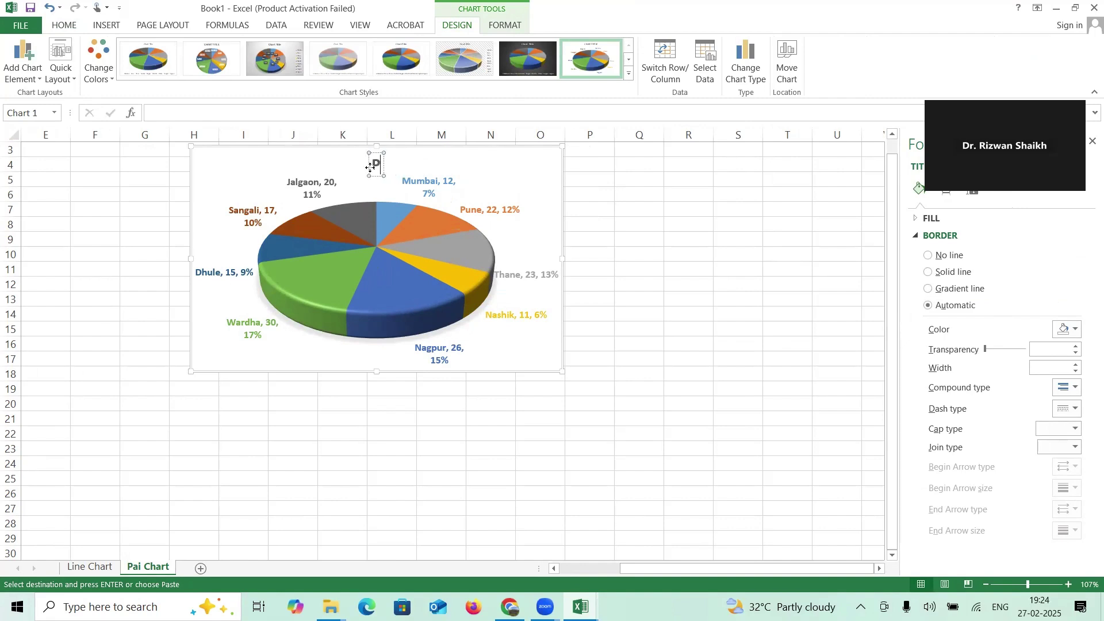
{"action": "type", "text": "AI CHART"}
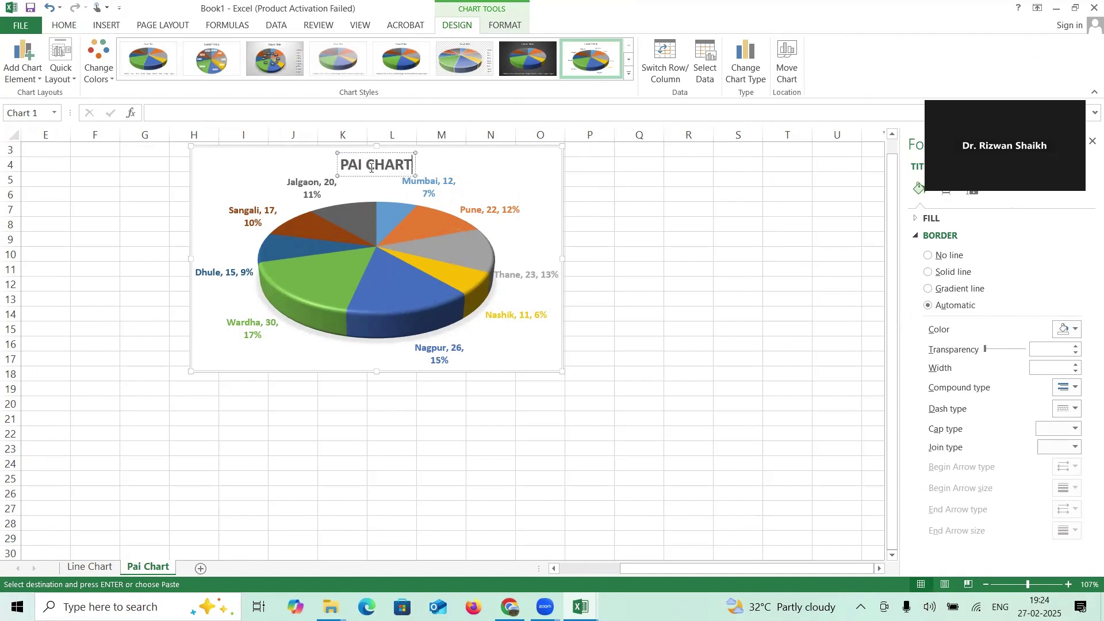
{"action": "type", "text": " FOR D"}
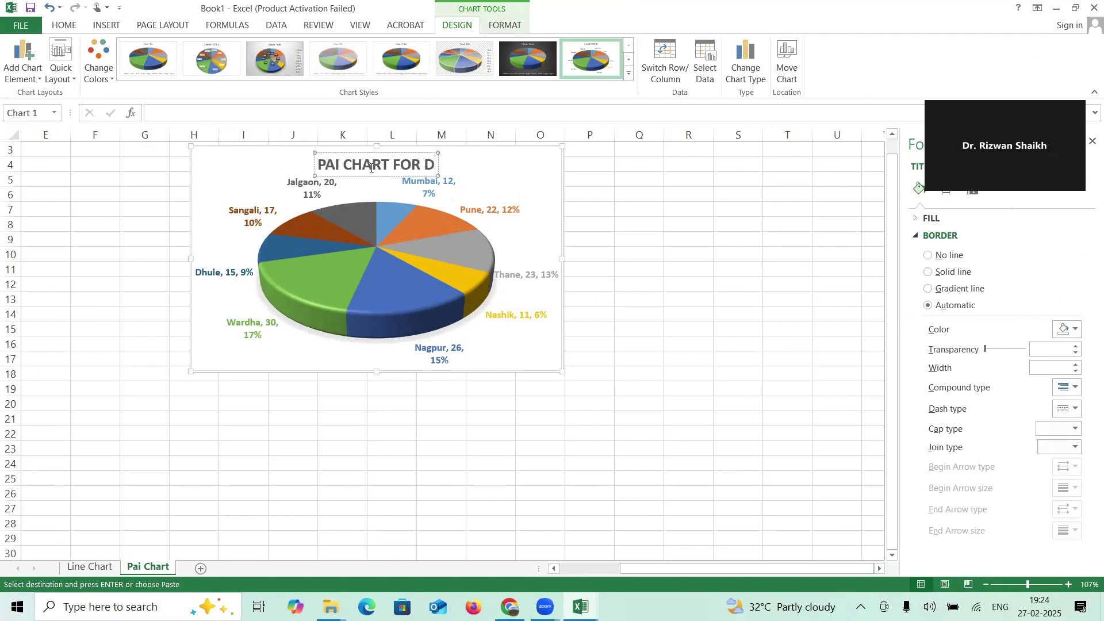
{"action": "type", "text": "ISTRICT"}
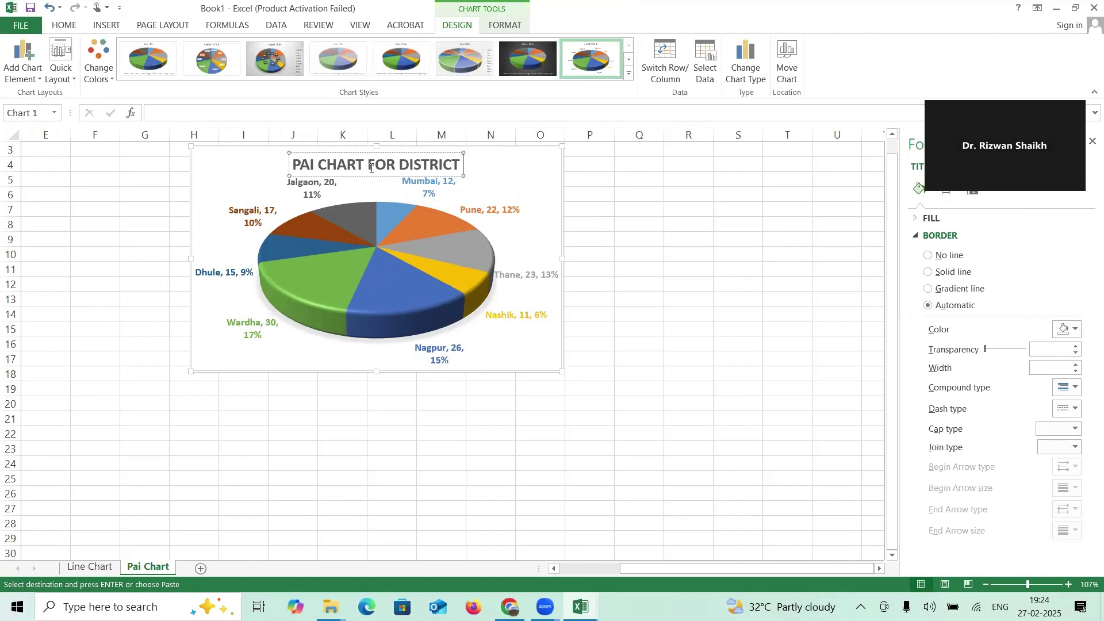
{"action": "type", "text": " WISE SALES"}
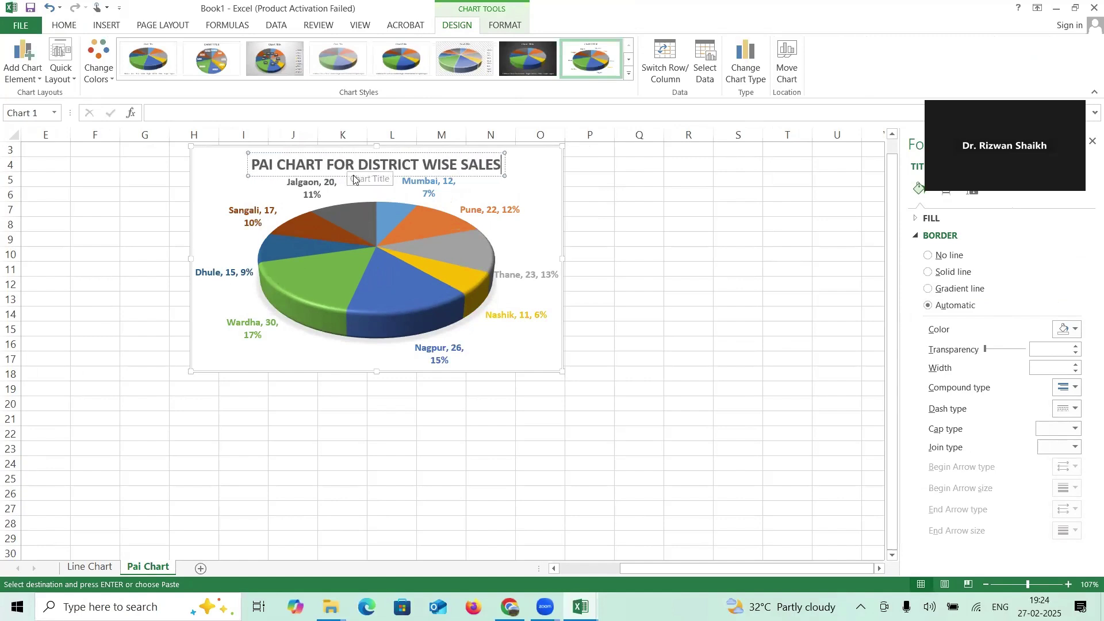
Step: Reduce the pie chart title's font to size 12 and colour it light blue
{"action": "left_click", "coordinate": [348, 174]}
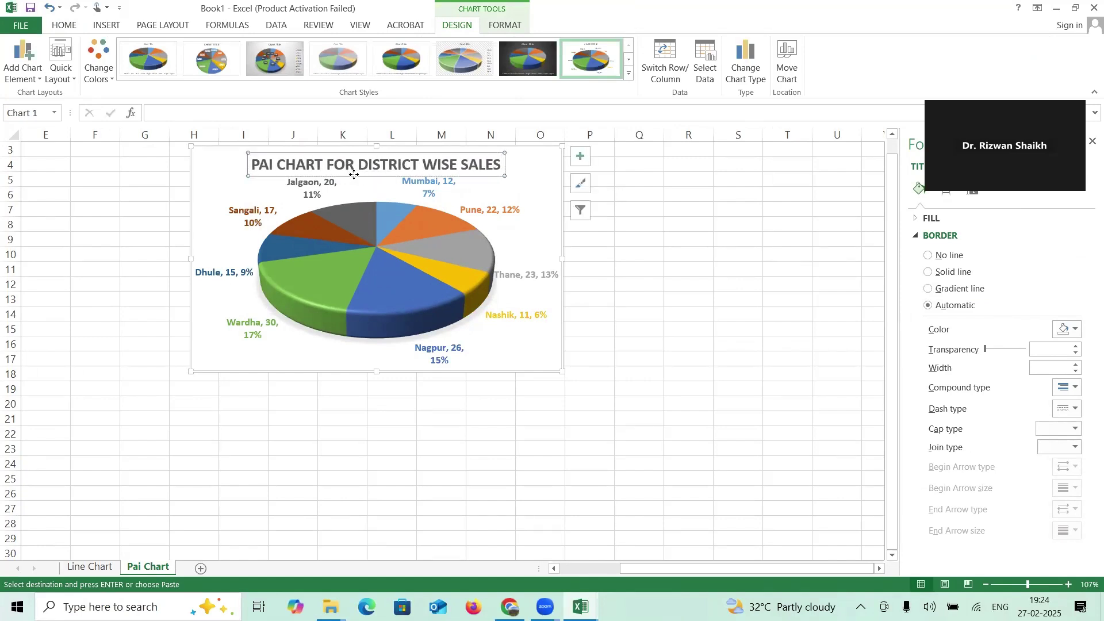
{"action": "left_click", "coordinate": [63, 26]}
{"action": "left_click", "coordinate": [234, 52]}
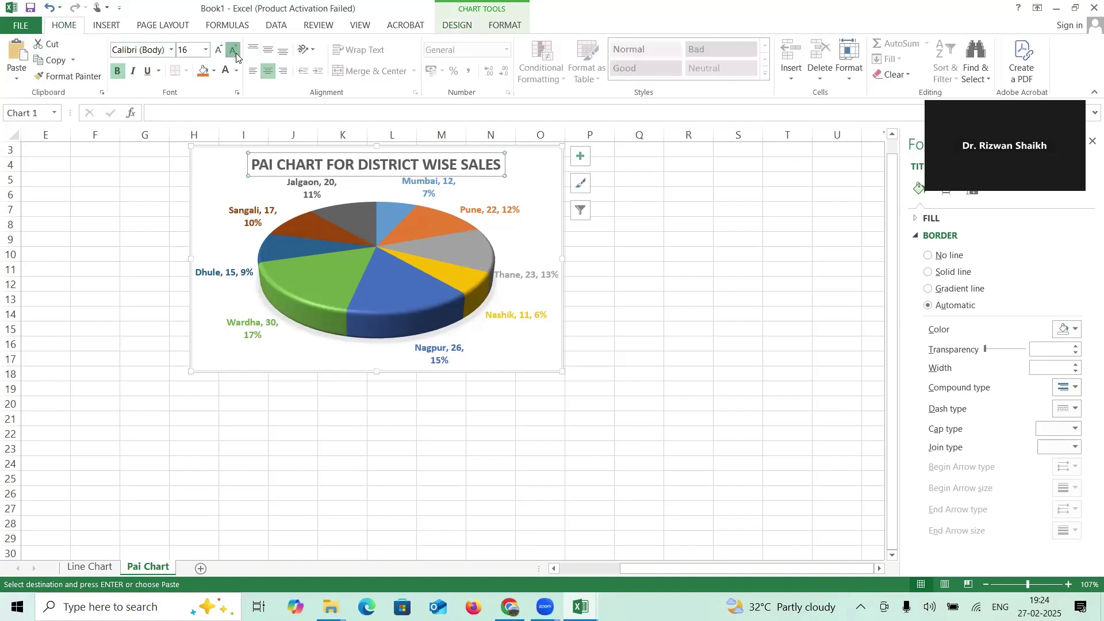
{"action": "left_click", "coordinate": [234, 51]}
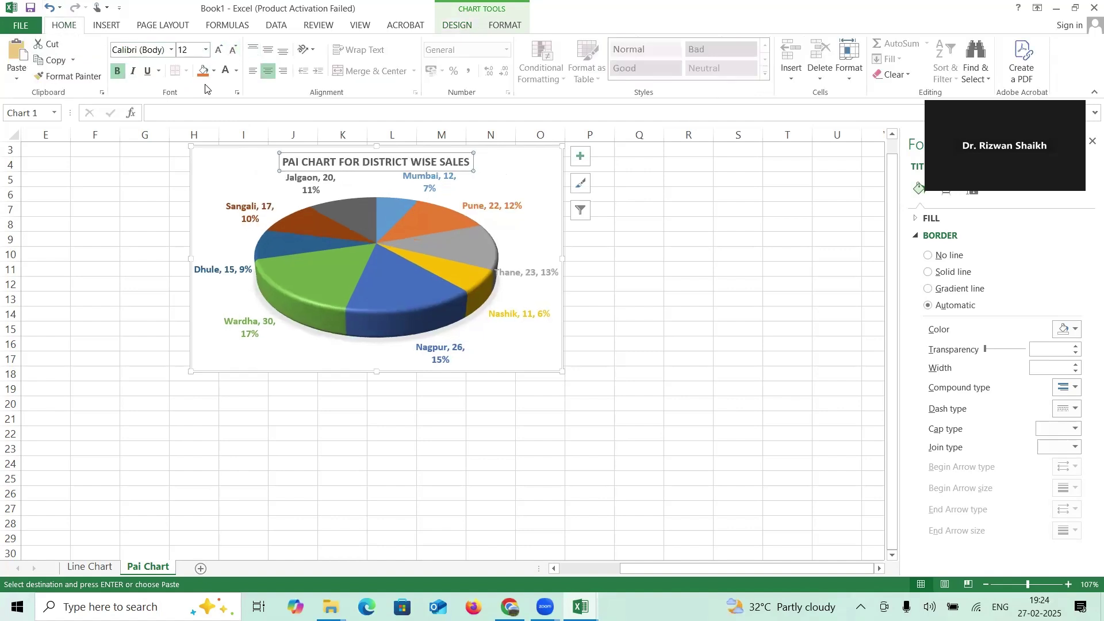
{"action": "left_click", "coordinate": [236, 71]}
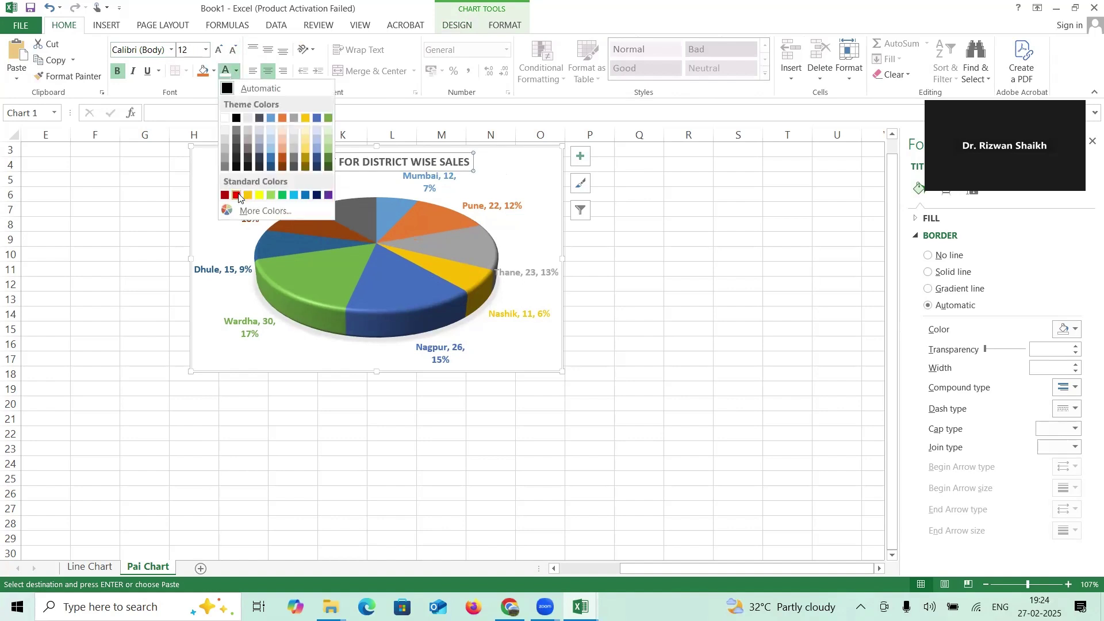
{"action": "left_click", "coordinate": [294, 195]}
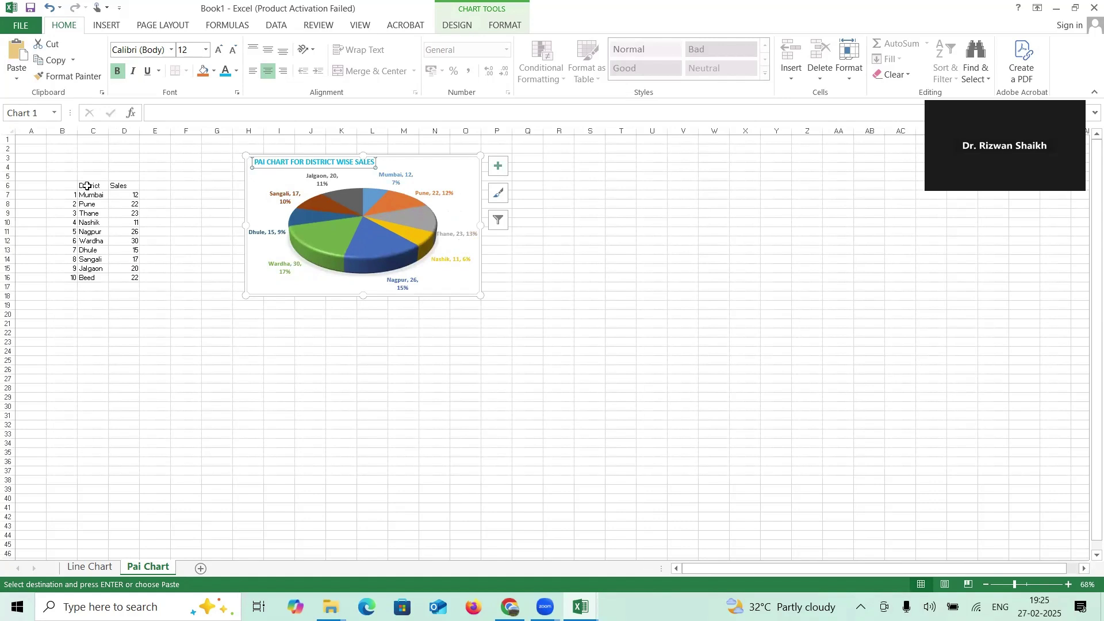
Step: Copy the district sales table B6:D16 into a new third sheet, starting at cell B6
{"action": "left_click_drag", "start_coordinate": [61, 184], "coordinate": [138, 280]}
{"action": "key", "text": "ctrl+c"}
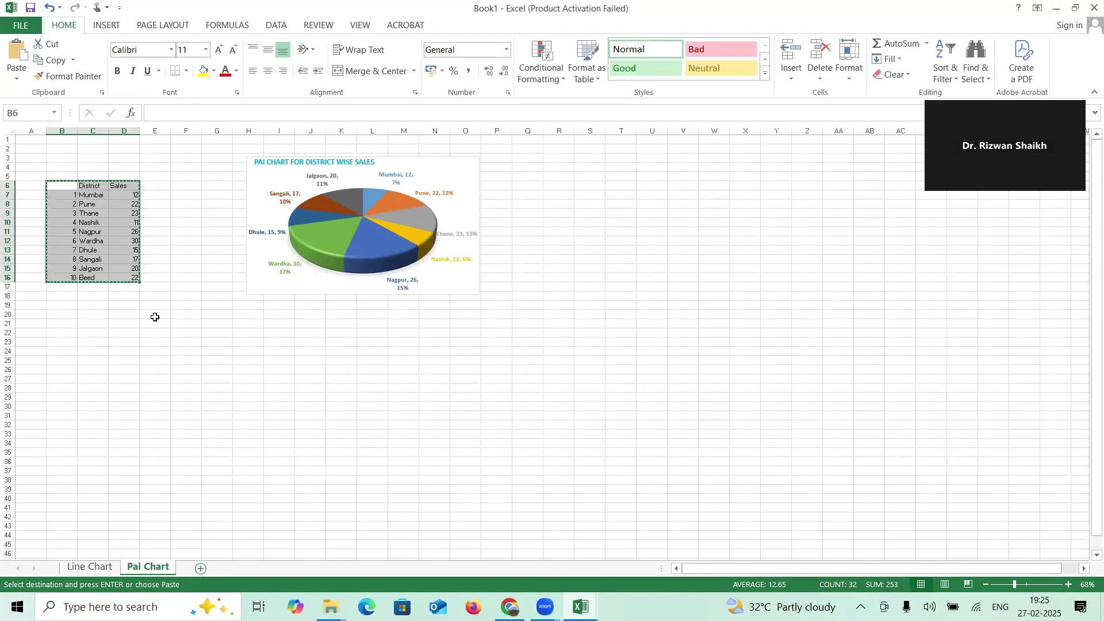
{"action": "key", "text": "shift+F11"}
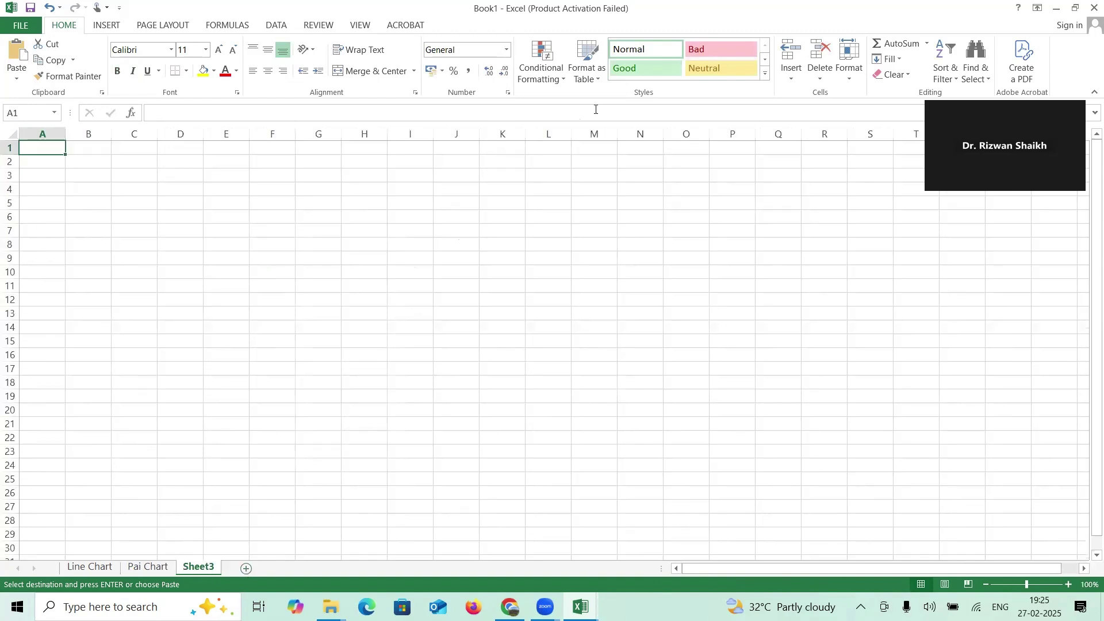
{"action": "left_click", "coordinate": [92, 214]}
{"action": "key", "text": "ctrl+v"}
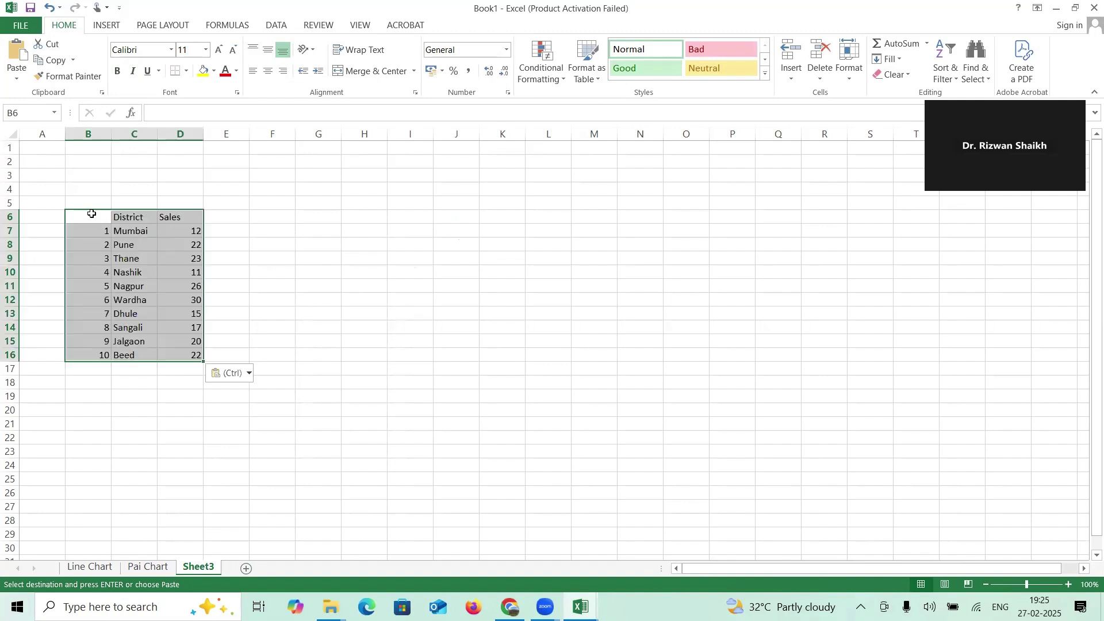
Step: Insert a 3-D clustered column chart from the district and sales data in C6:D16 and move it closer to the table
{"action": "left_click", "coordinate": [144, 231]}
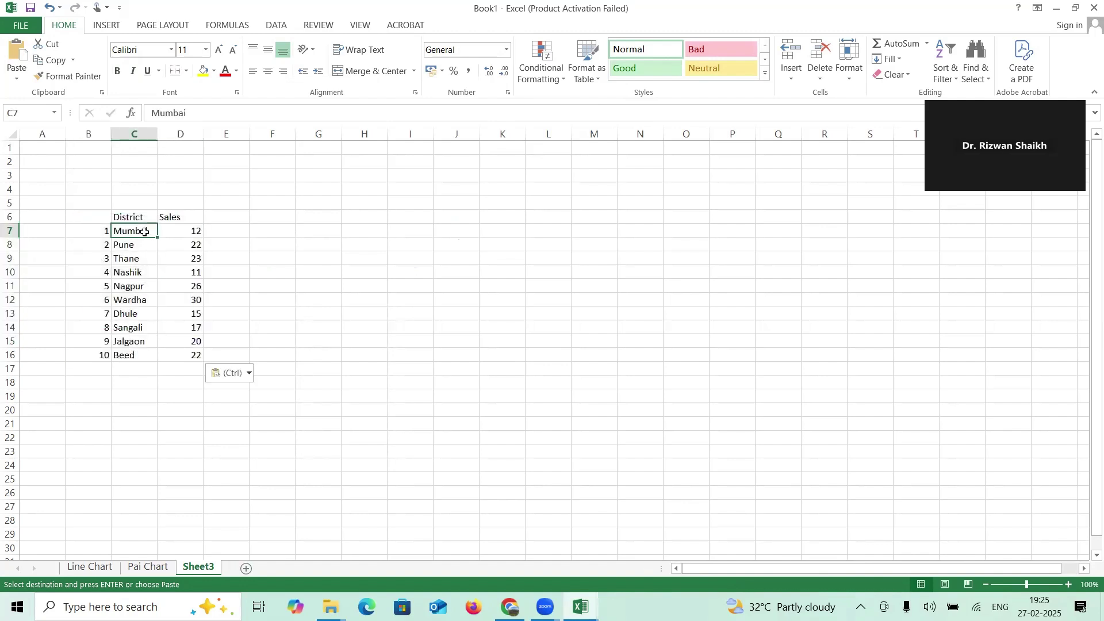
{"action": "left_click", "coordinate": [197, 349], "text": "shift"}
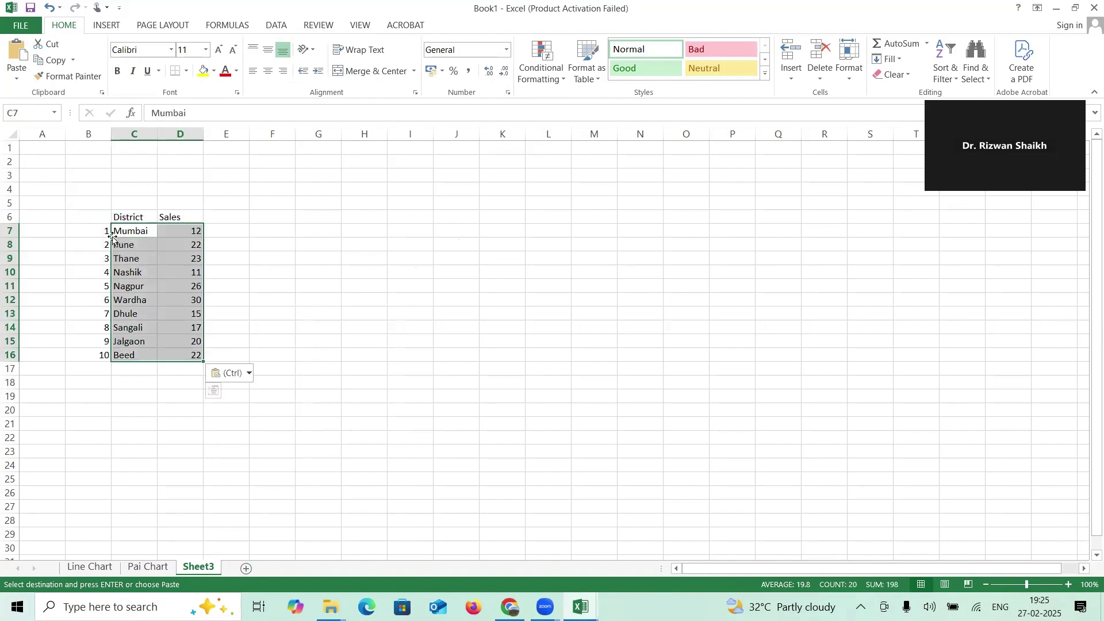
{"action": "left_click", "coordinate": [135, 216]}
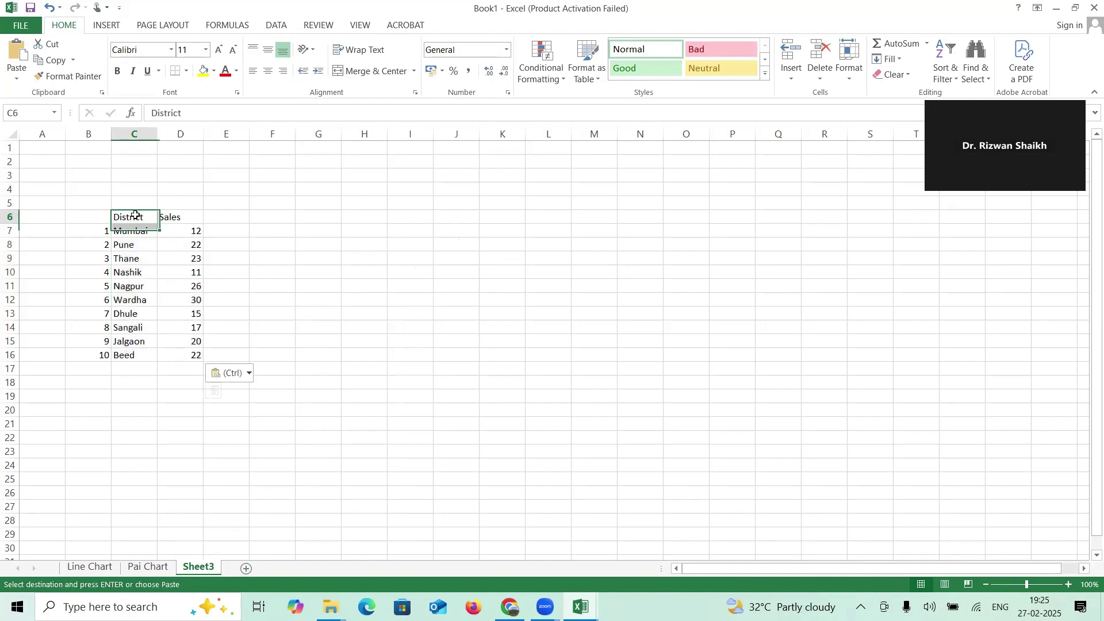
{"action": "left_click_drag", "start_coordinate": [192, 356], "coordinate": [193, 355]}
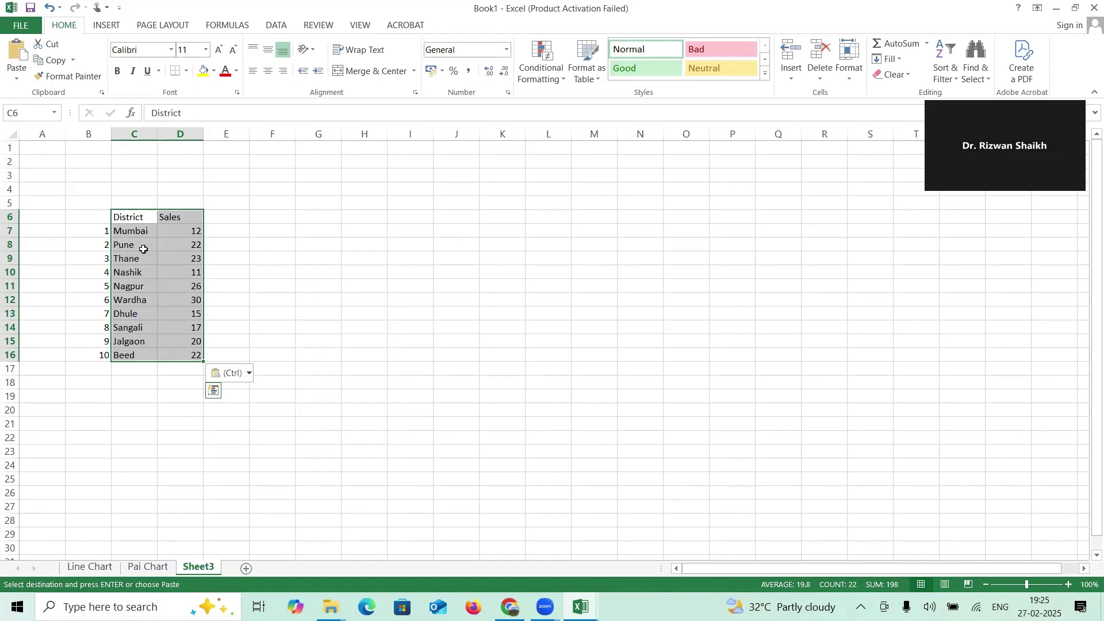
{"action": "left_click", "coordinate": [107, 26]}
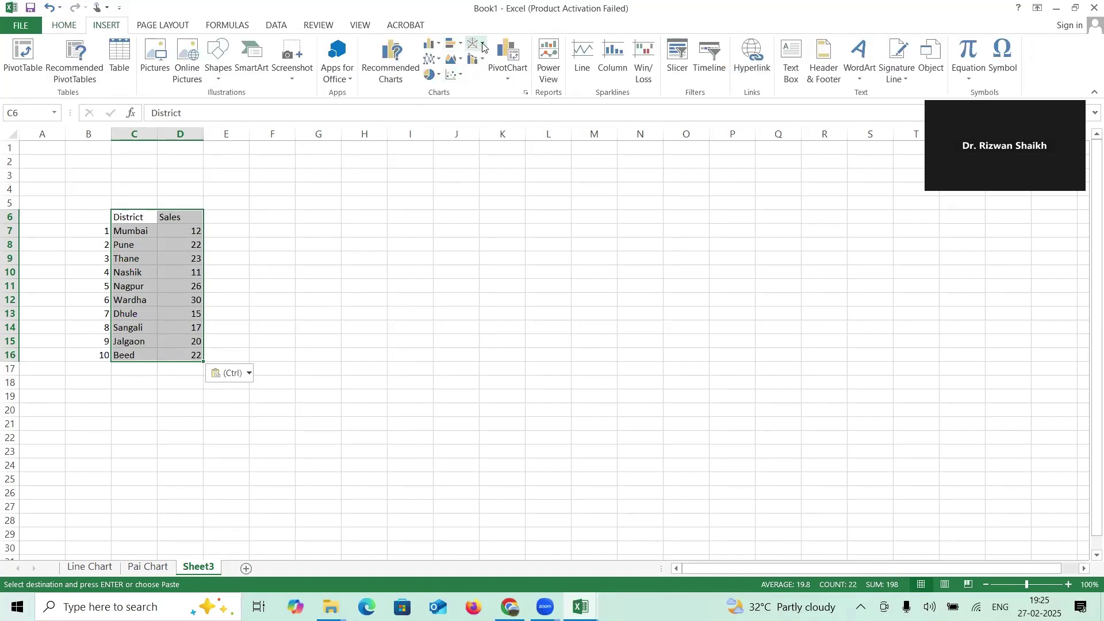
{"action": "left_click", "coordinate": [435, 46]}
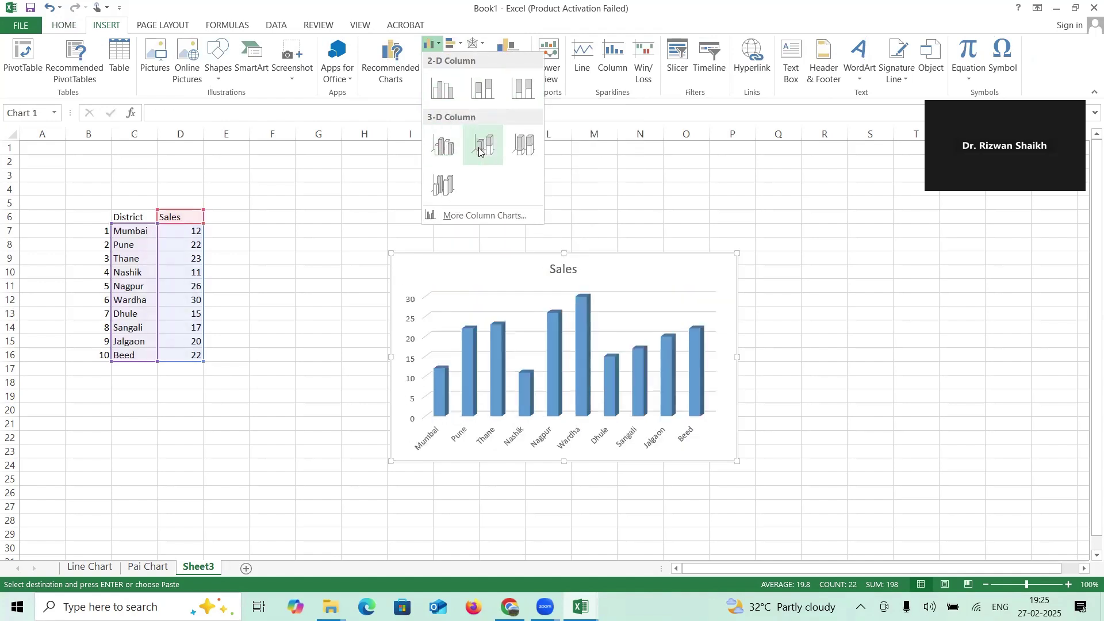
{"action": "left_click", "coordinate": [444, 148]}
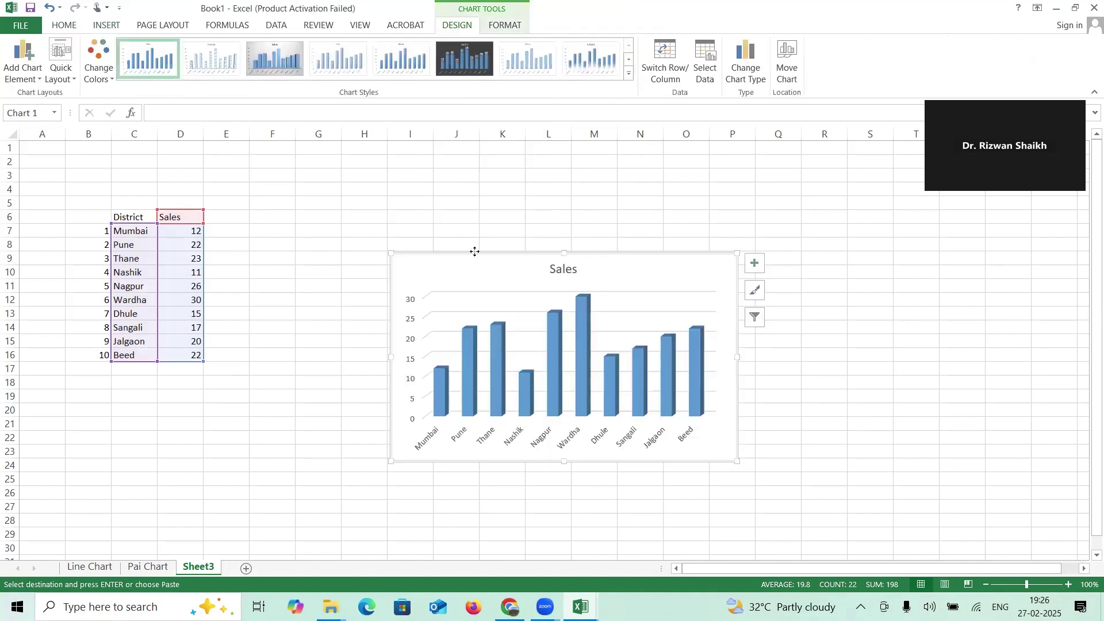
{"action": "left_click_drag", "start_coordinate": [475, 252], "coordinate": [425, 192]}
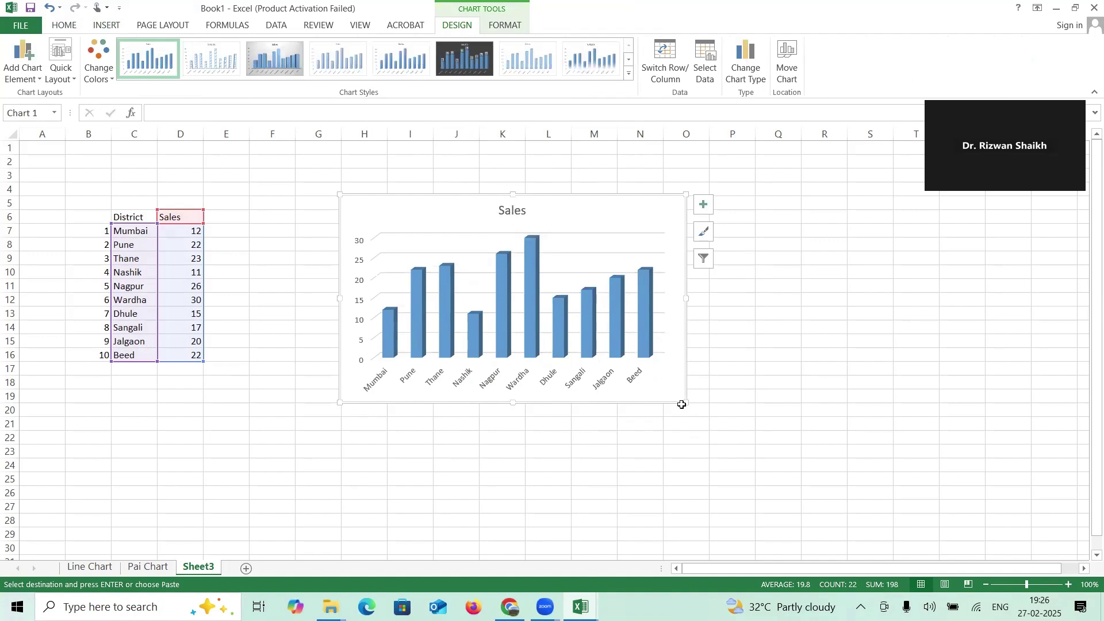
Step: Enlarge the 3-D column chart to fit all district names horizontally and move it up beside the table
{"action": "left_click_drag", "start_coordinate": [686, 405], "coordinate": [743, 421]}
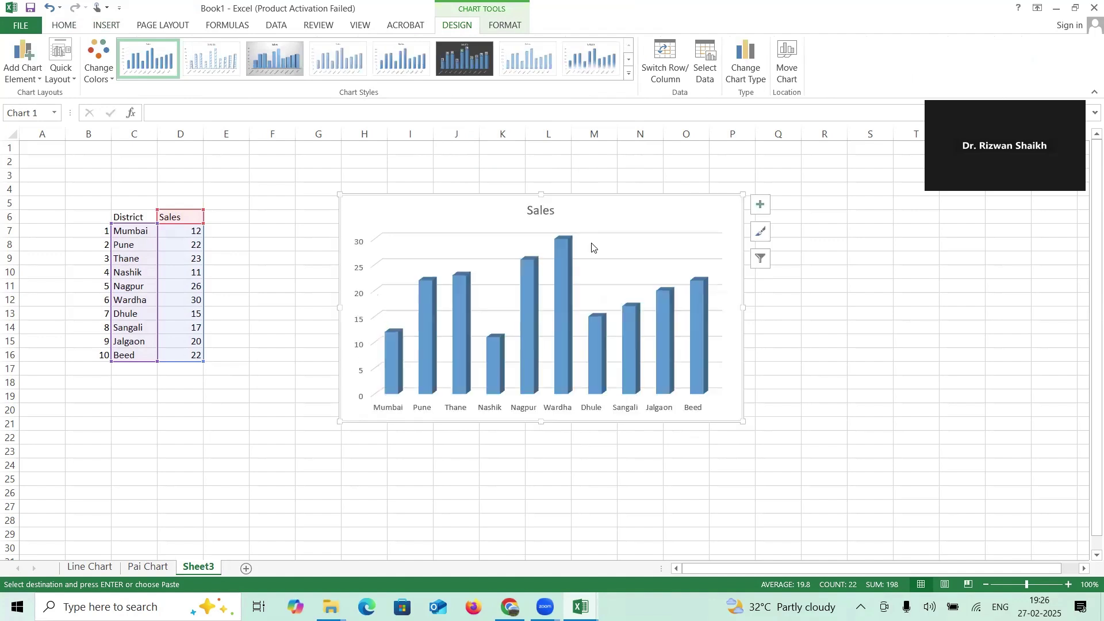
{"action": "left_click_drag", "start_coordinate": [591, 197], "coordinate": [582, 172]}
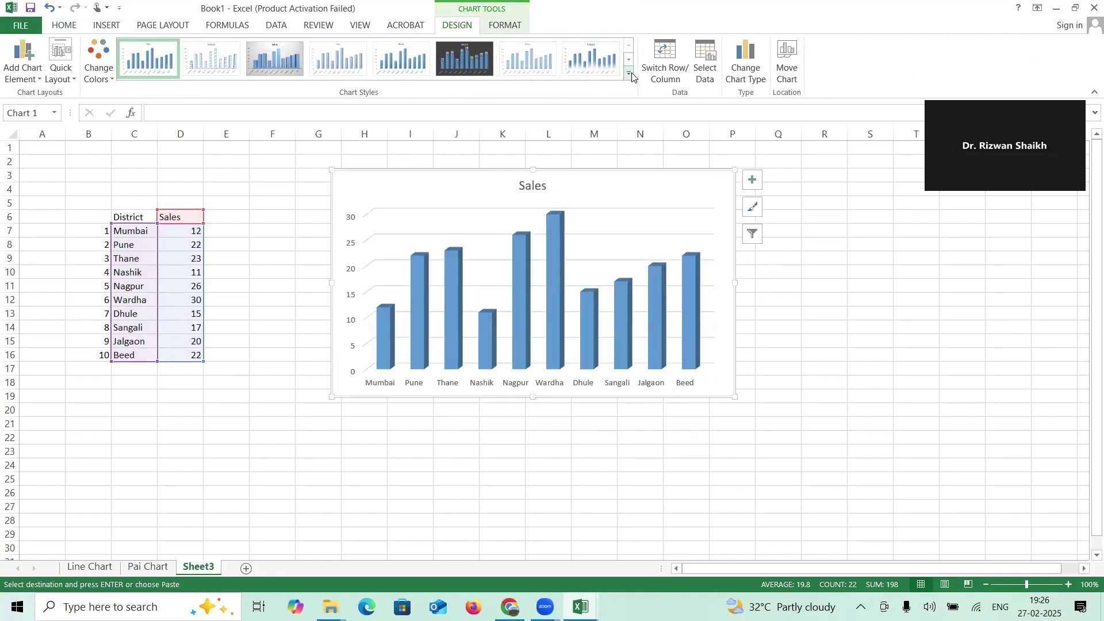
{"action": "left_click", "coordinate": [628, 73]}
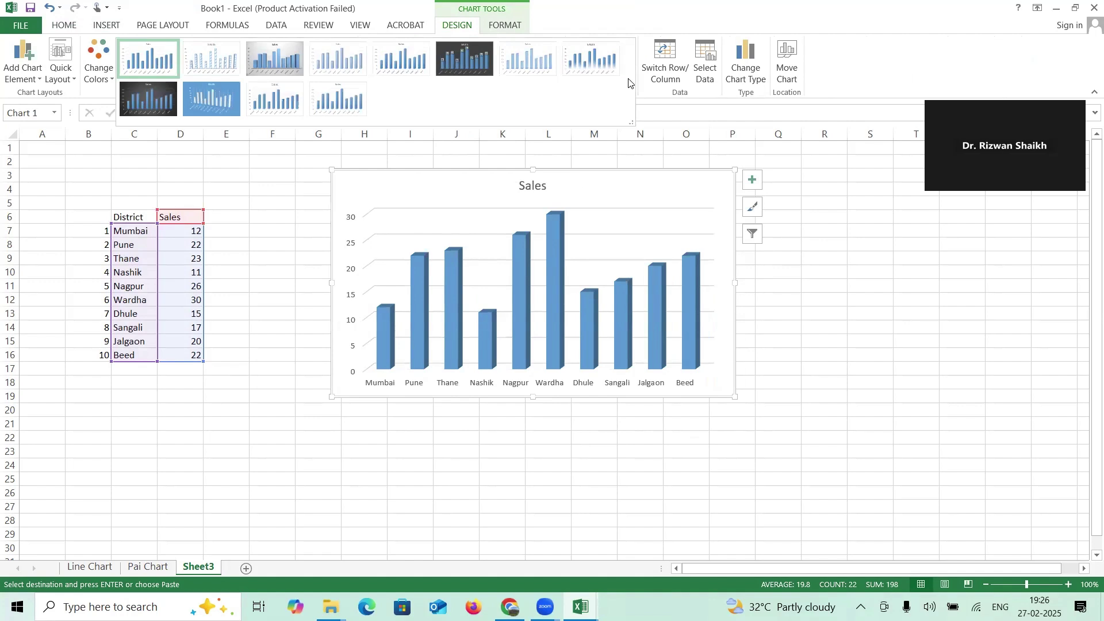
{"action": "left_click", "coordinate": [547, 244]}
Step: Give the Wardha column a solid green border
{"action": "left_click", "coordinate": [552, 245]}
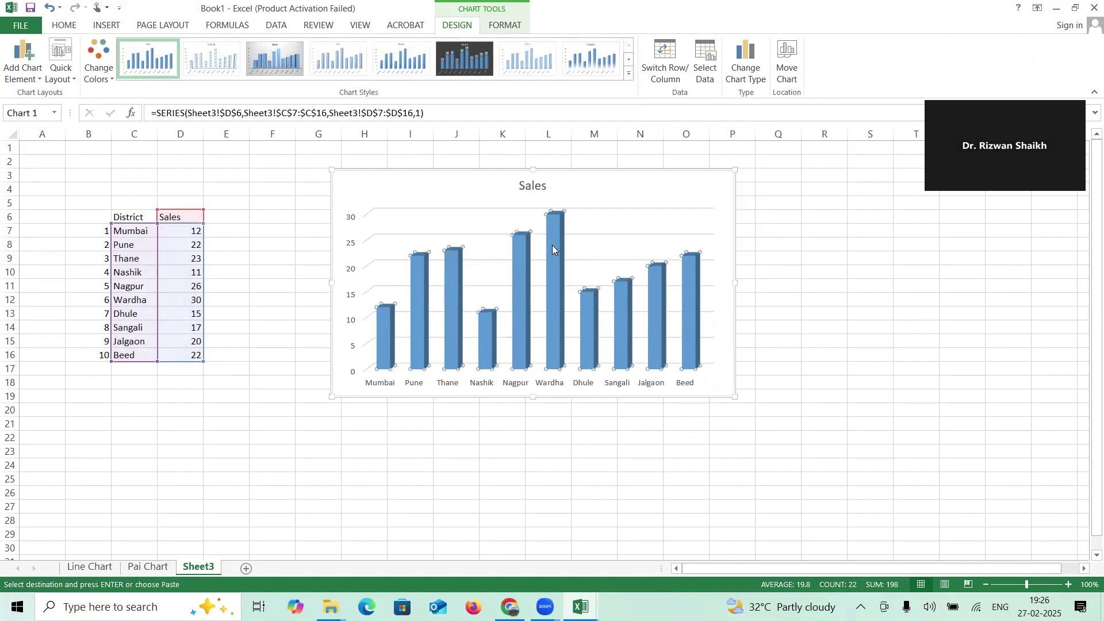
{"action": "double_click", "coordinate": [552, 245]}
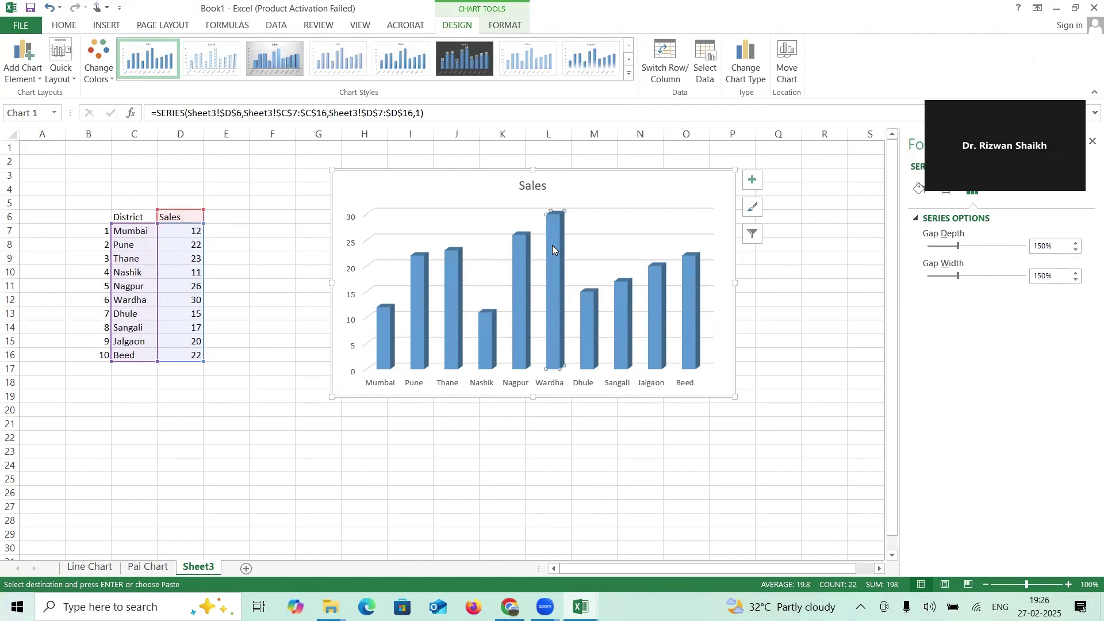
{"action": "right_click", "coordinate": [552, 249]}
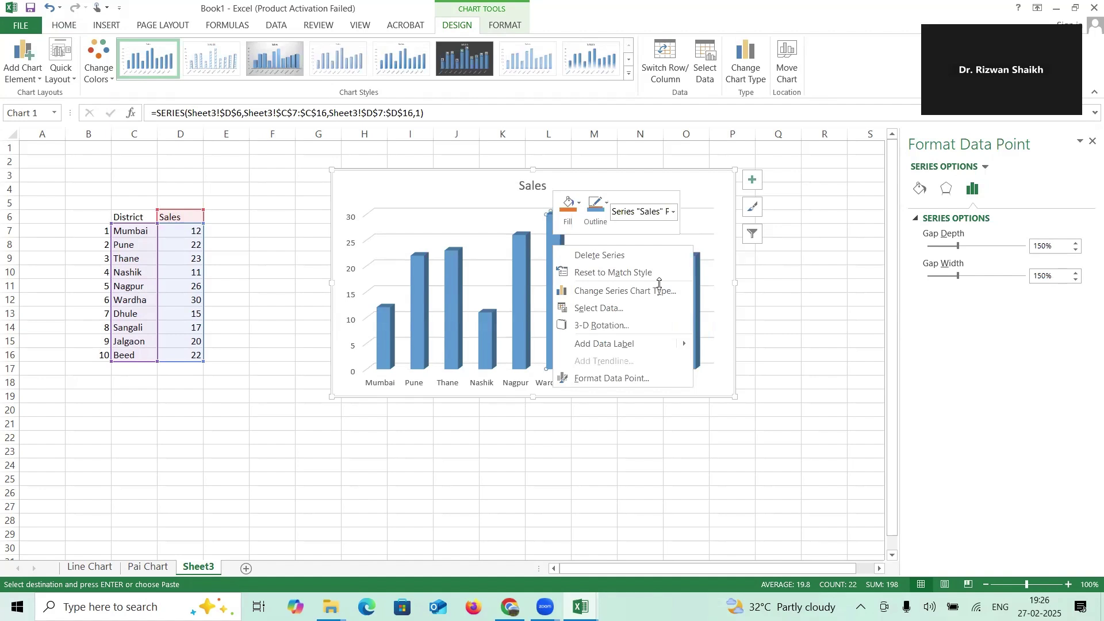
{"action": "key", "text": "Escape"}
{"action": "left_click", "coordinate": [919, 189]}
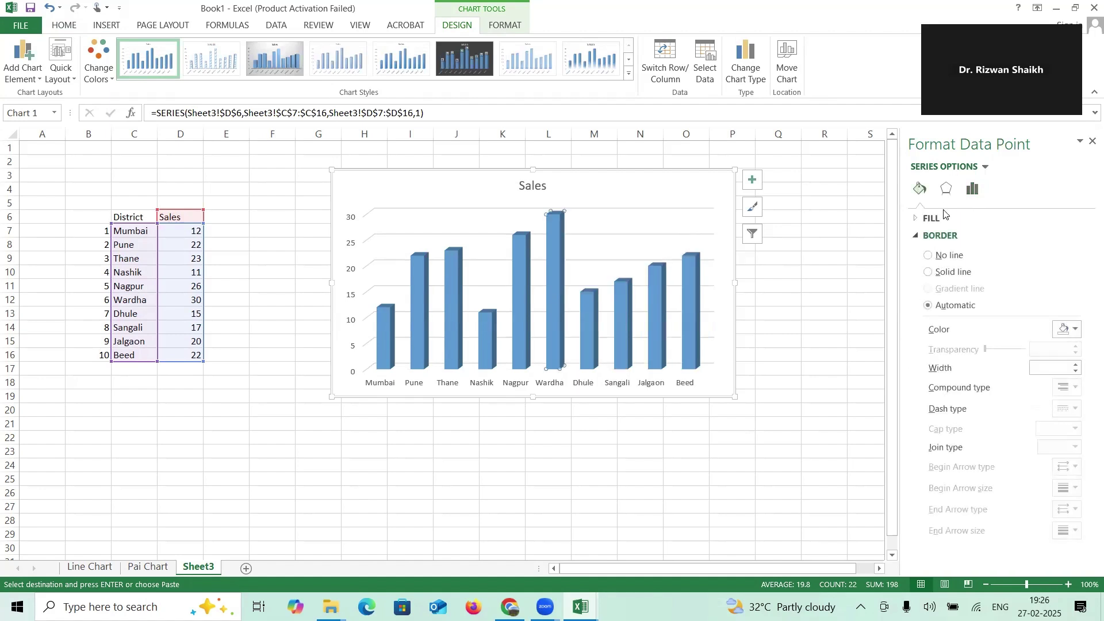
{"action": "left_click", "coordinate": [1067, 329]}
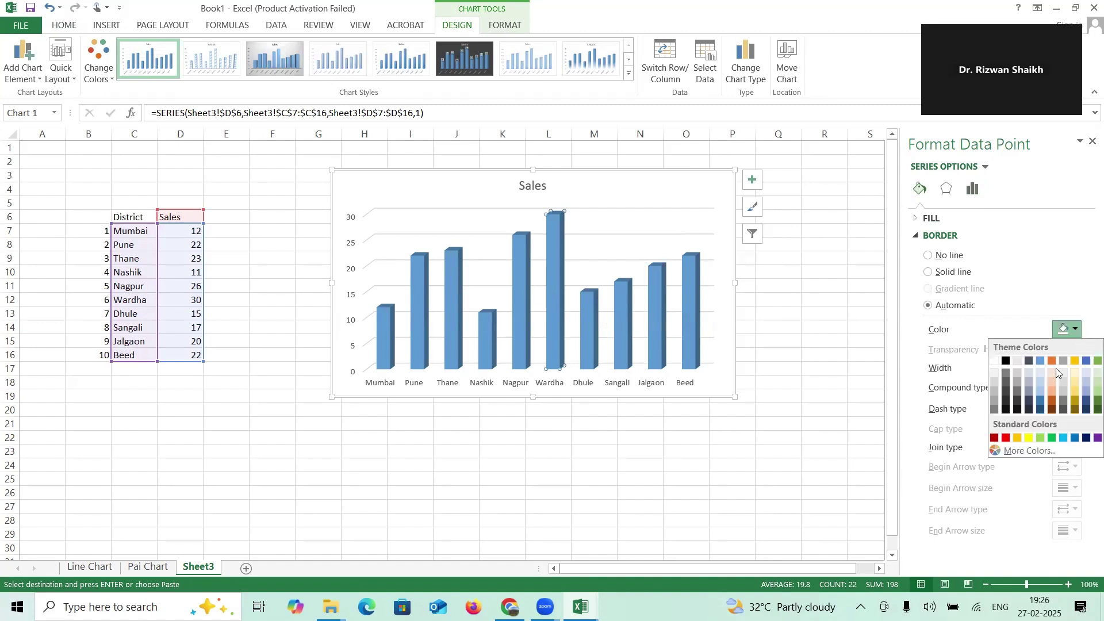
{"action": "left_click", "coordinate": [1051, 406]}
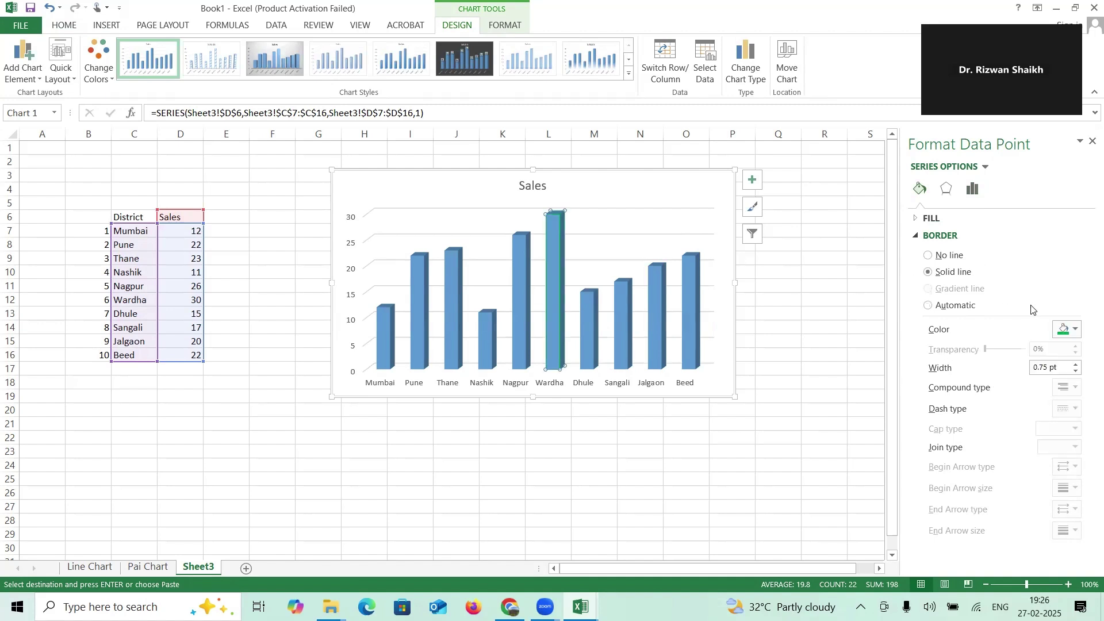
Step: Apply an inner shadow preset with a 225° angle, 5 pt blur and 4 pt distance to the Wardha column
{"action": "left_click", "coordinate": [945, 188]}
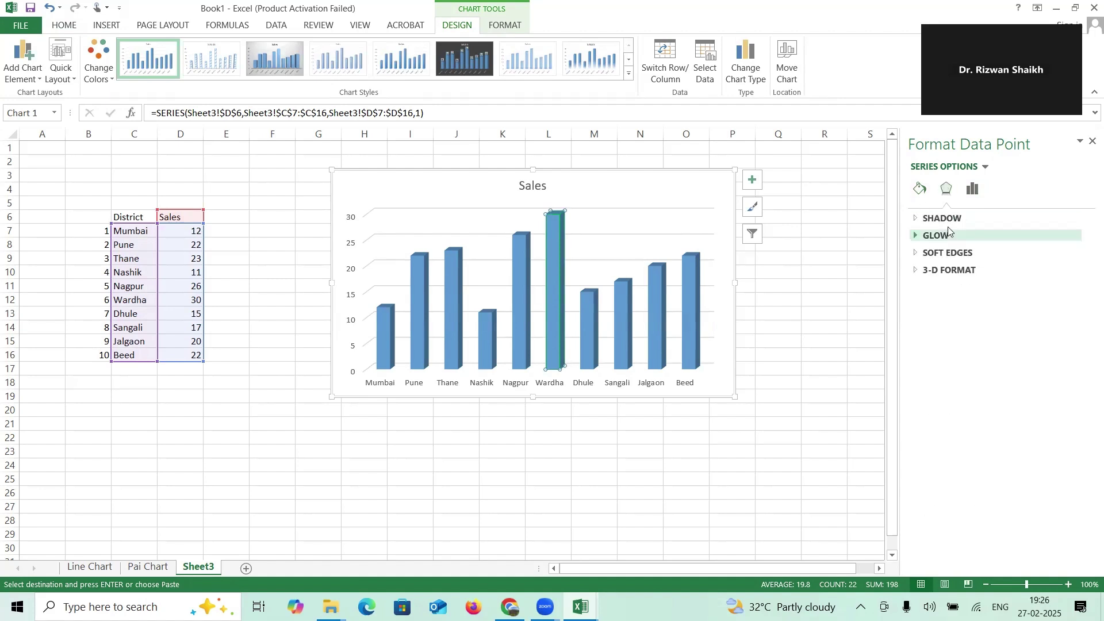
{"action": "left_click", "coordinate": [942, 218]}
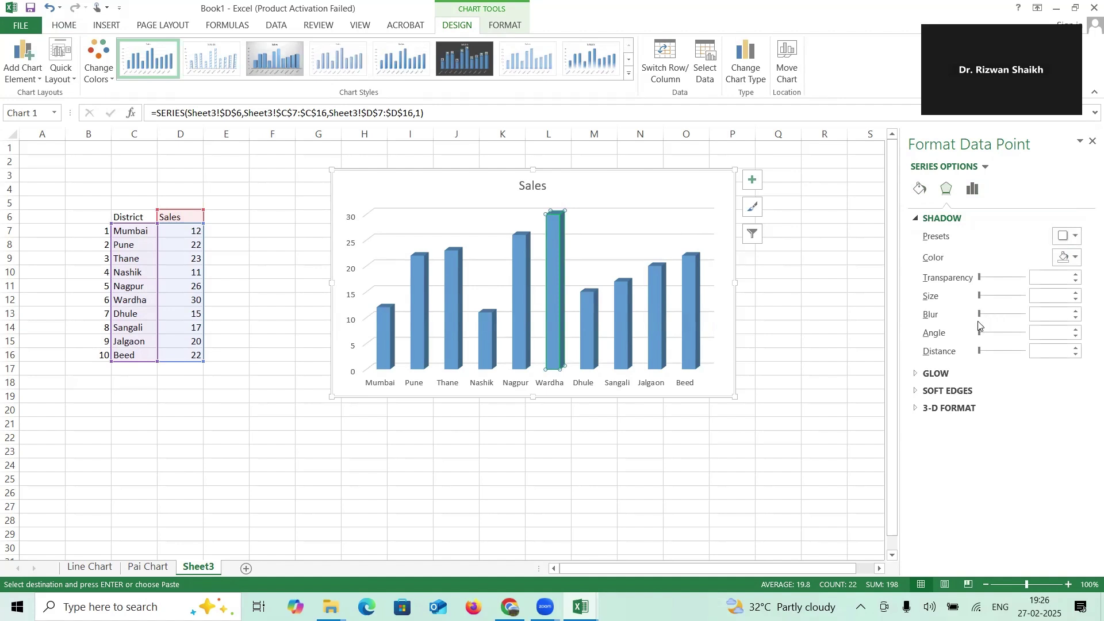
{"action": "left_click", "coordinate": [1075, 237]}
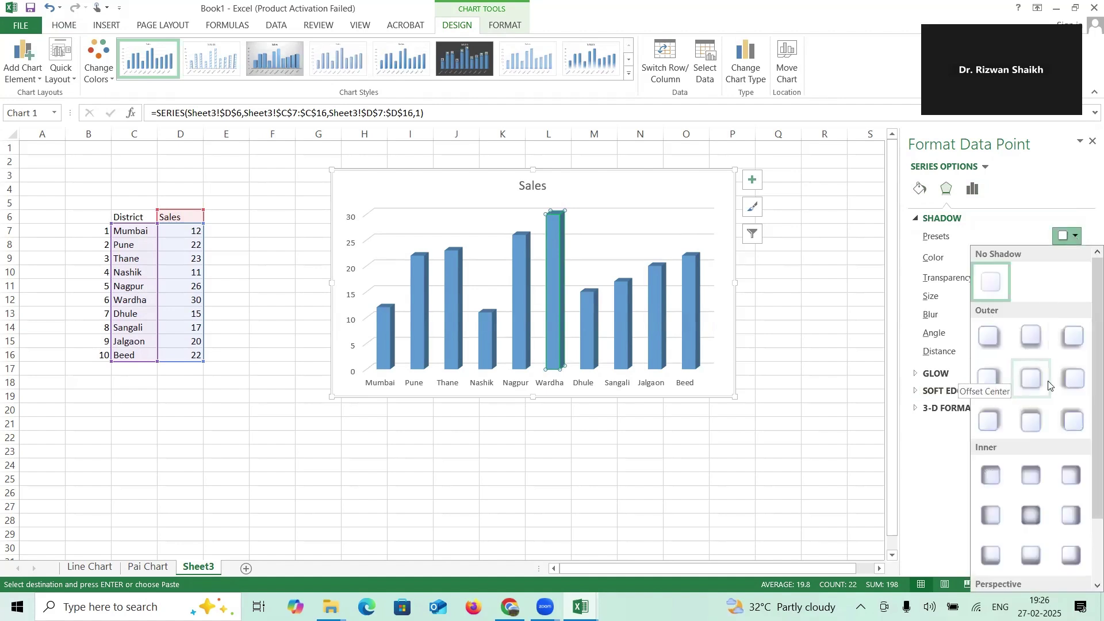
{"action": "left_click", "coordinate": [991, 482]}
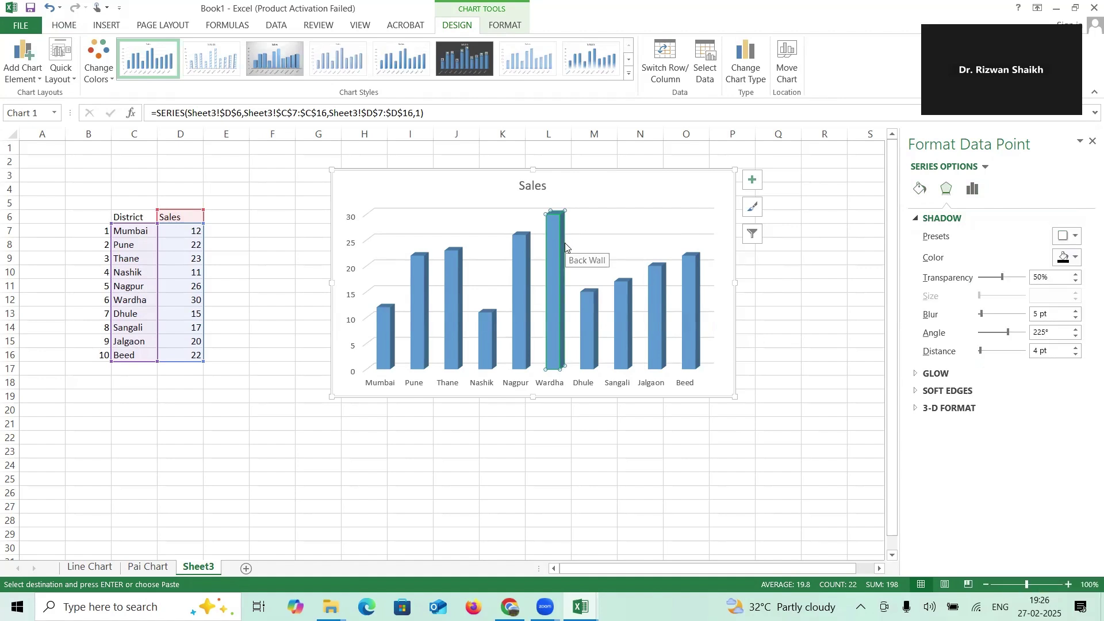
Step: Fill the Wardha column with solid green
{"action": "left_click", "coordinate": [971, 189]}
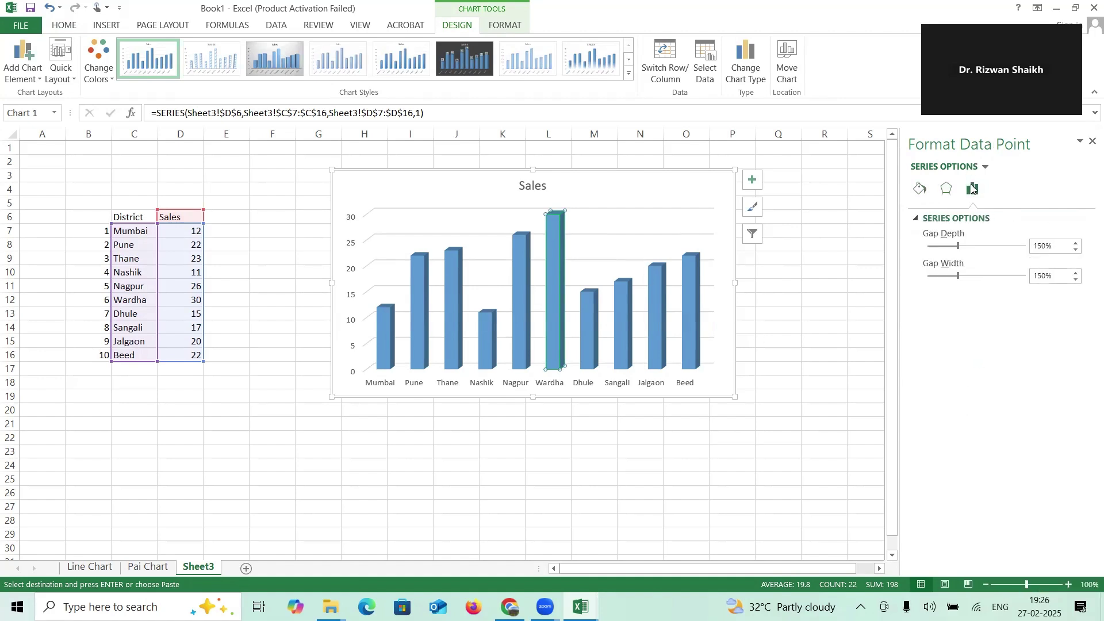
{"action": "left_click", "coordinate": [916, 190]}
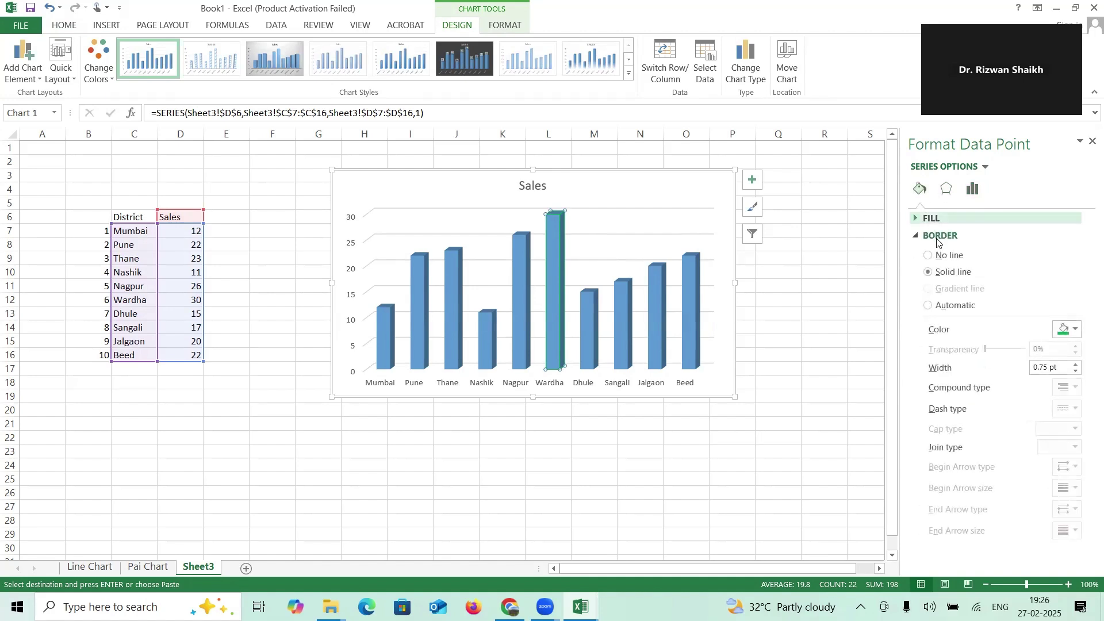
{"action": "left_click", "coordinate": [945, 219]}
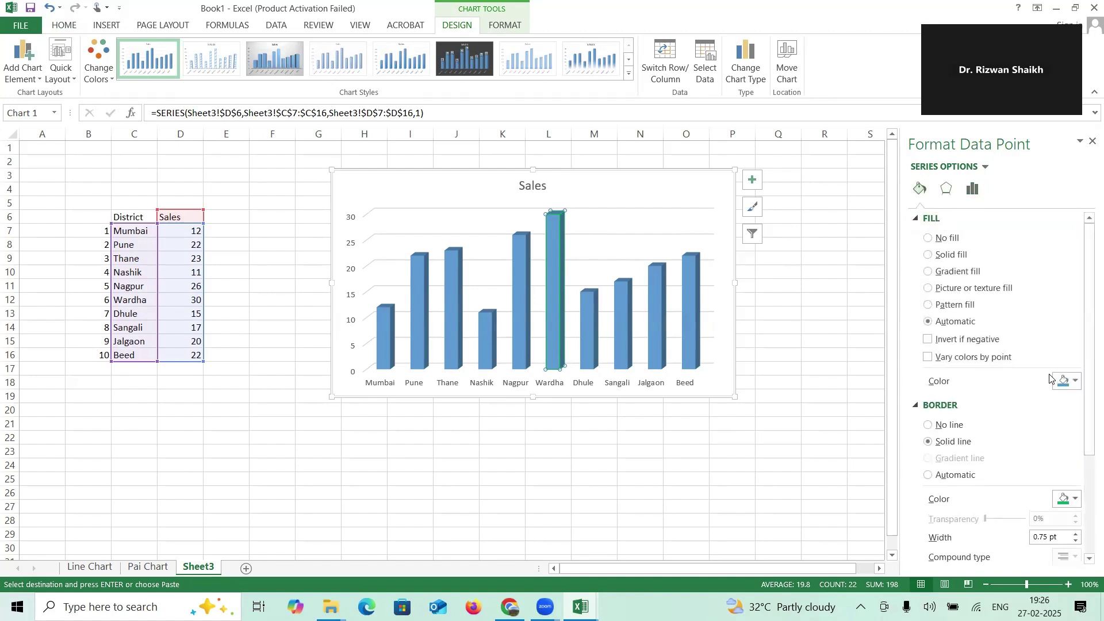
{"action": "left_click", "coordinate": [1076, 382]}
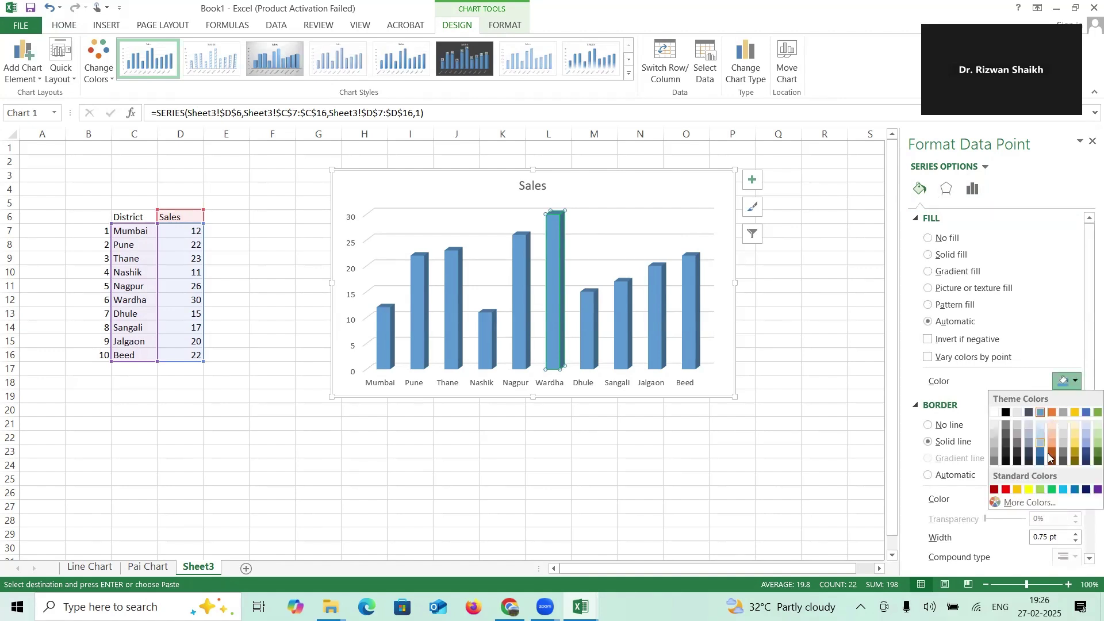
{"action": "left_click", "coordinate": [1051, 491]}
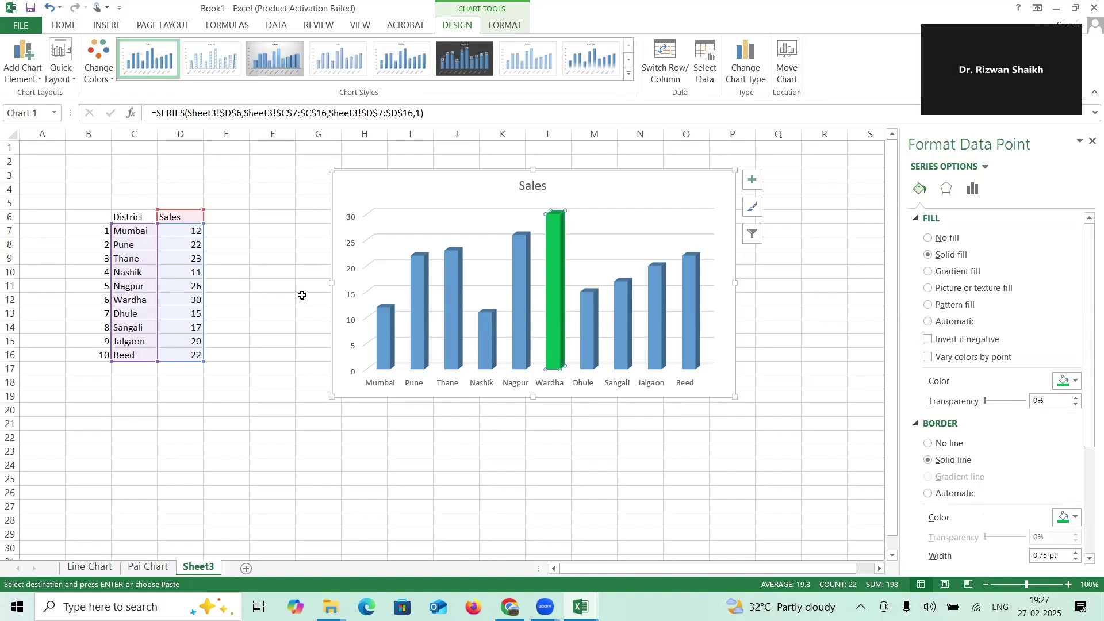
Step: Fill the Pune column with dark orange and the Beed column with purple
{"action": "left_click", "coordinate": [422, 303]}
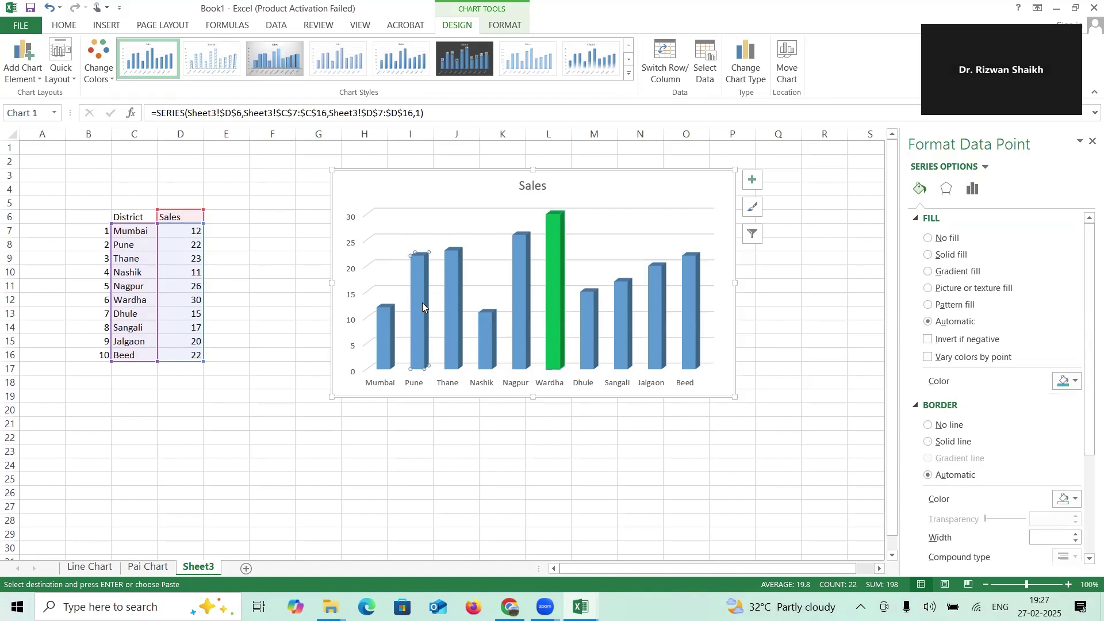
{"action": "left_click", "coordinate": [1068, 381]}
{"action": "left_click", "coordinate": [1051, 454]}
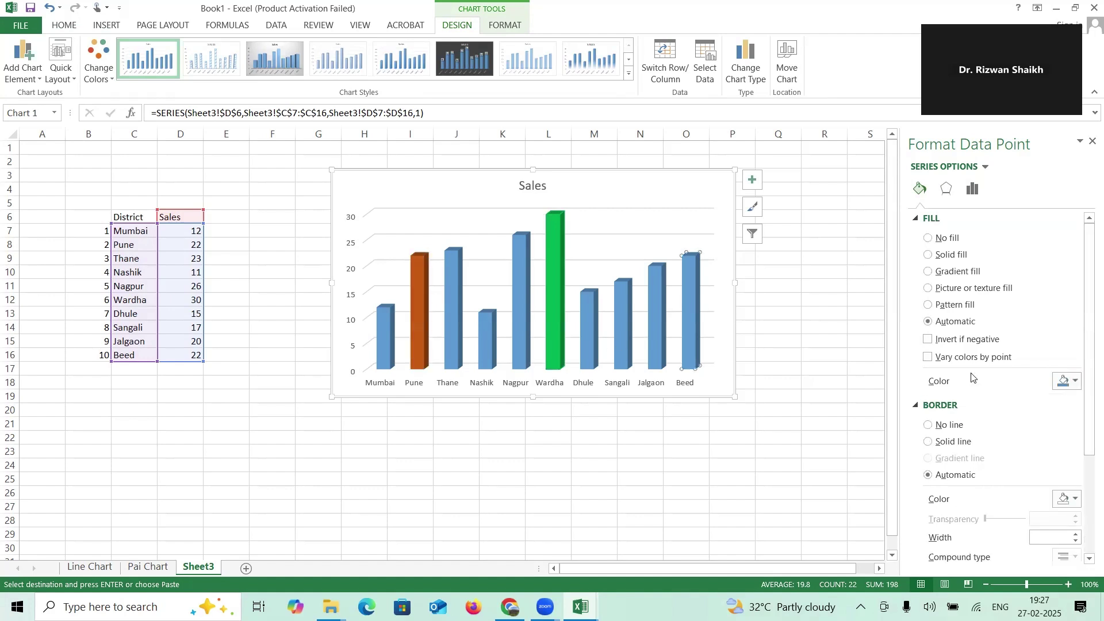
{"action": "left_click", "coordinate": [1075, 382]}
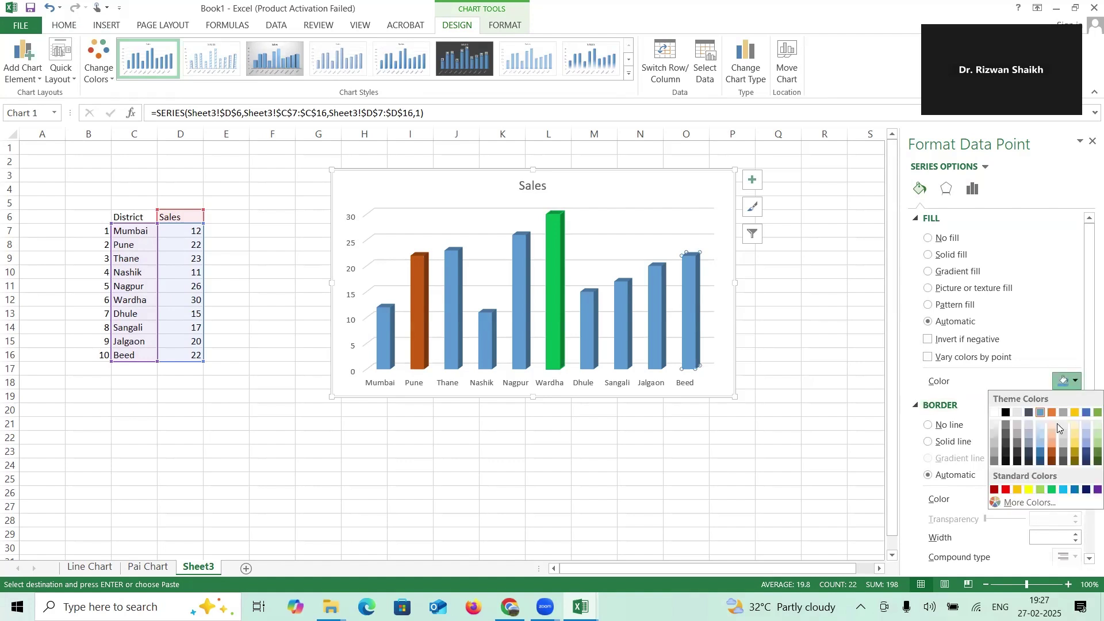
{"action": "left_click", "coordinate": [1095, 490]}
{"action": "key", "text": "Escape"}
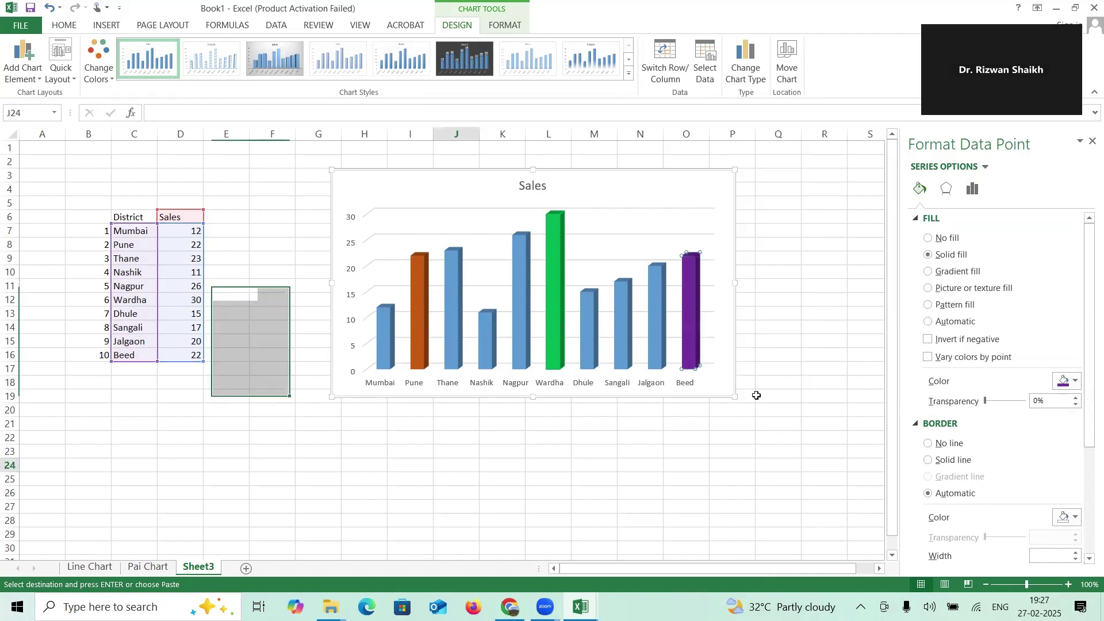
Step: Apply an inner shadow preset with a 0° angle, 5 pt blur and 4 pt distance to the Pune column
{"action": "left_click", "coordinate": [423, 333]}
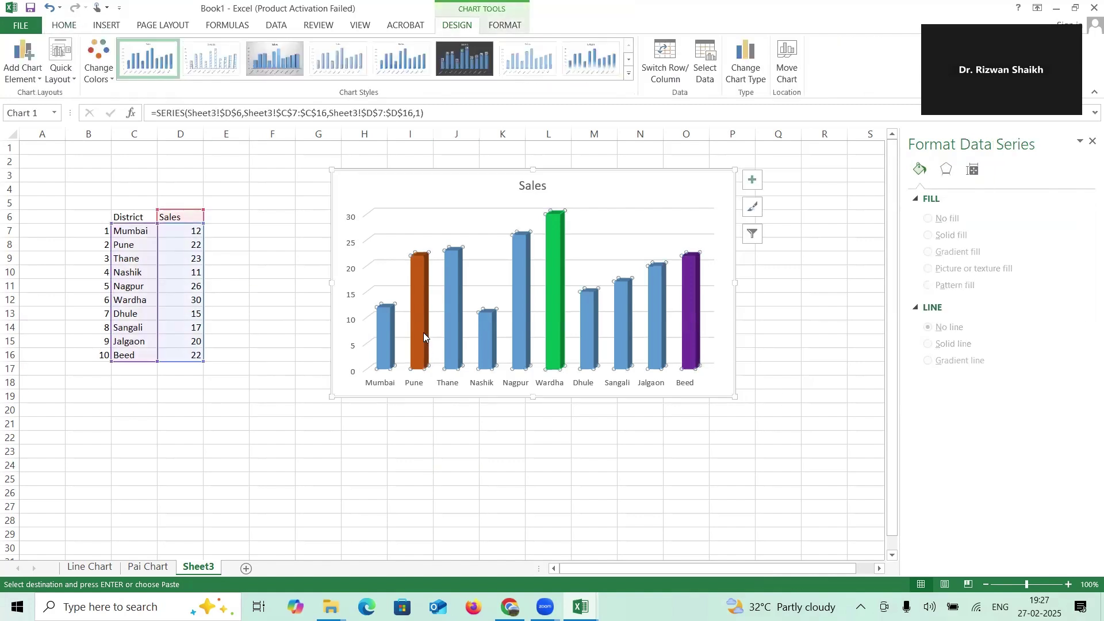
{"action": "left_click", "coordinate": [423, 325]}
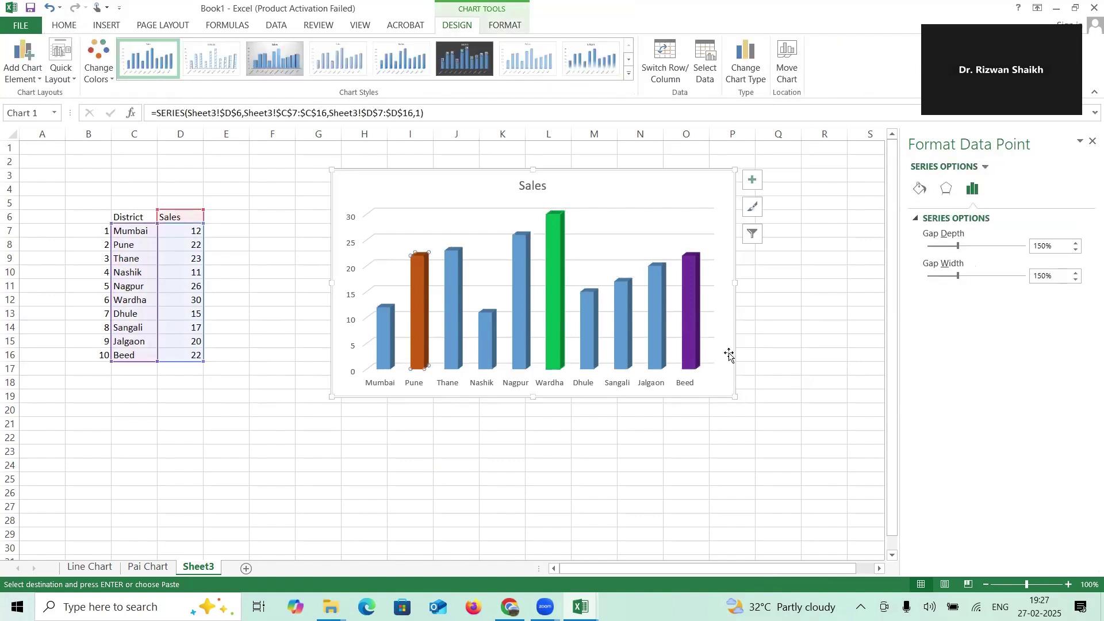
{"action": "left_click", "coordinate": [952, 192]}
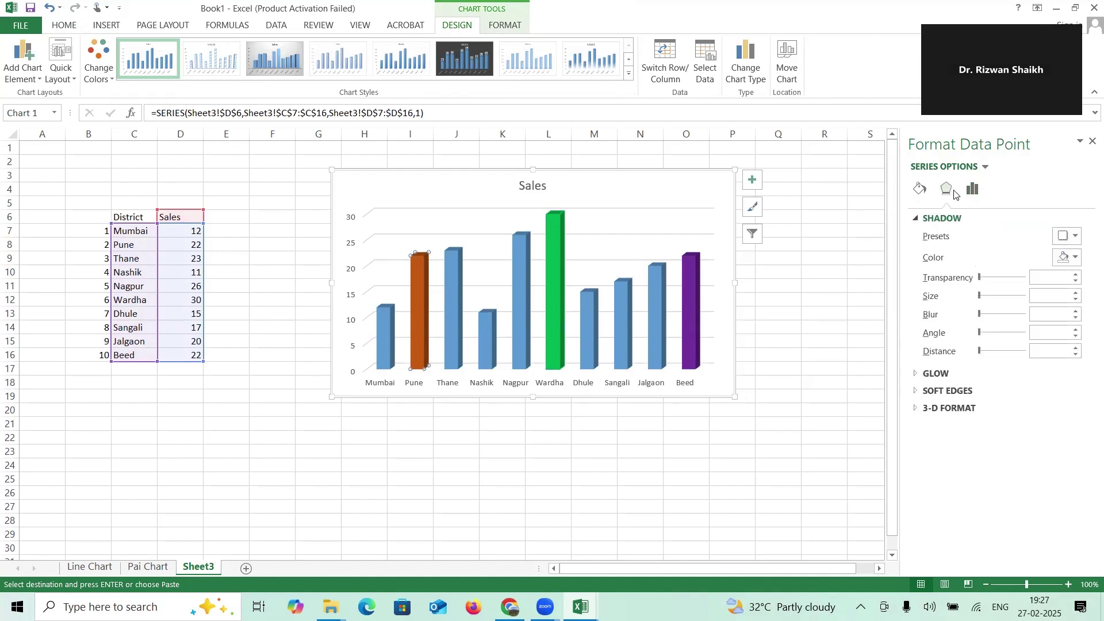
{"action": "left_click", "coordinate": [1075, 239]}
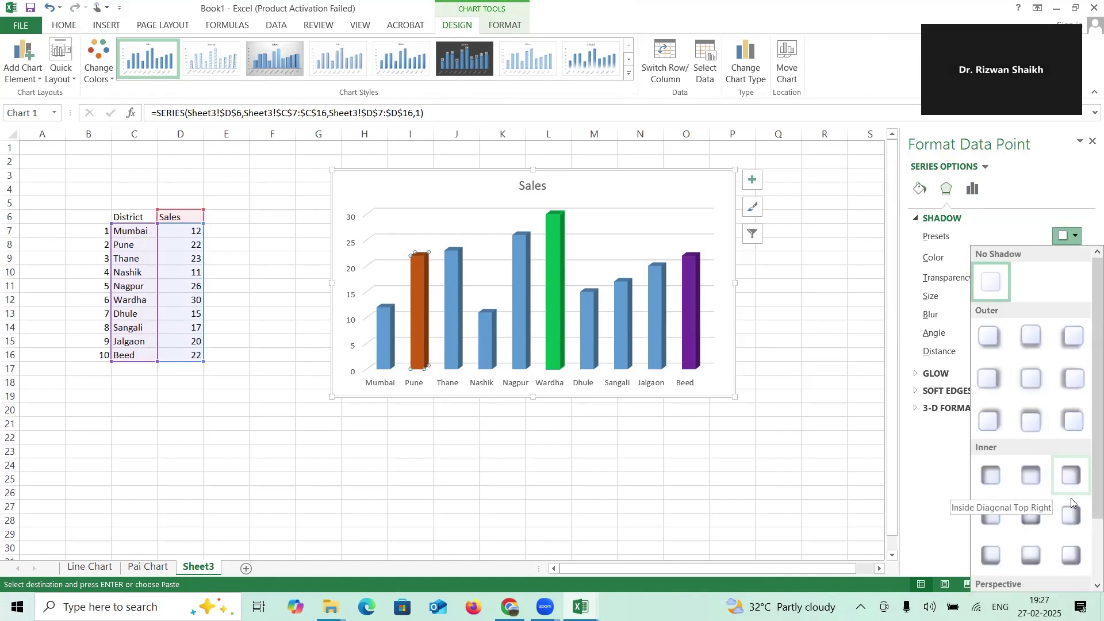
{"action": "left_click", "coordinate": [1069, 517]}
{"action": "key", "text": "Escape"}
{"action": "key", "text": "Escape"}
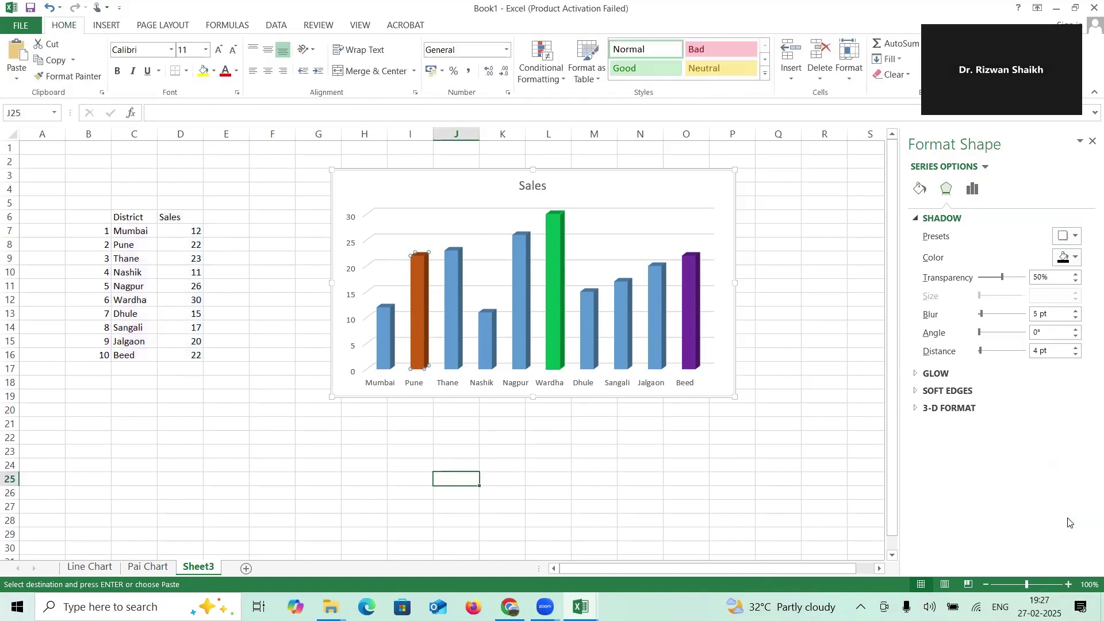
Step: Add data callout labels showing district and sales value to all columns of the chart
{"action": "left_click", "coordinate": [450, 187]}
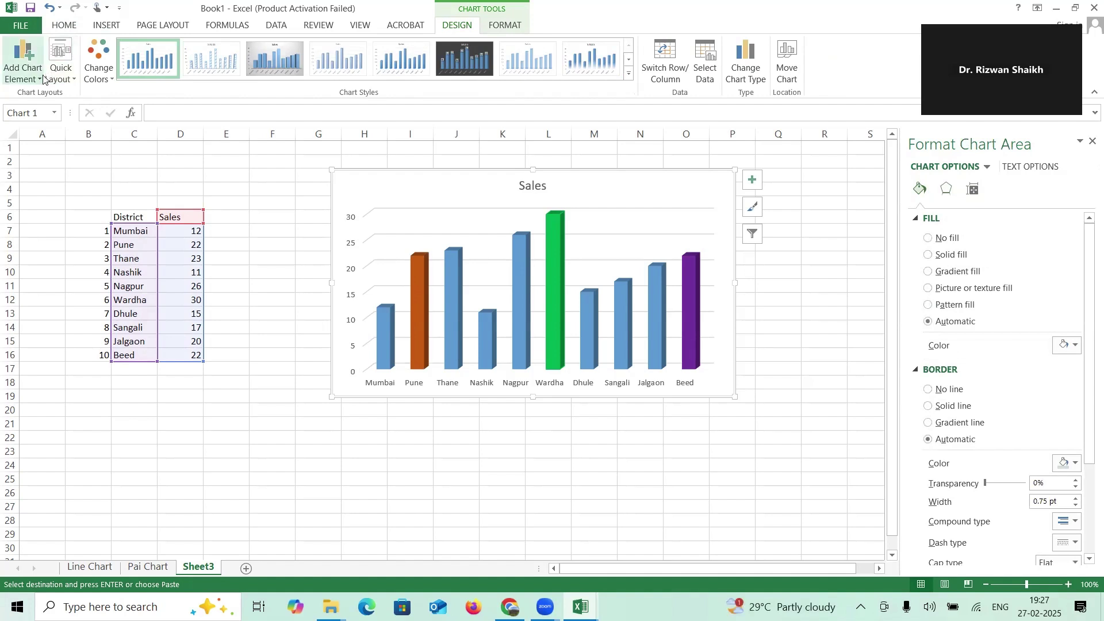
{"action": "left_click", "coordinate": [44, 79]}
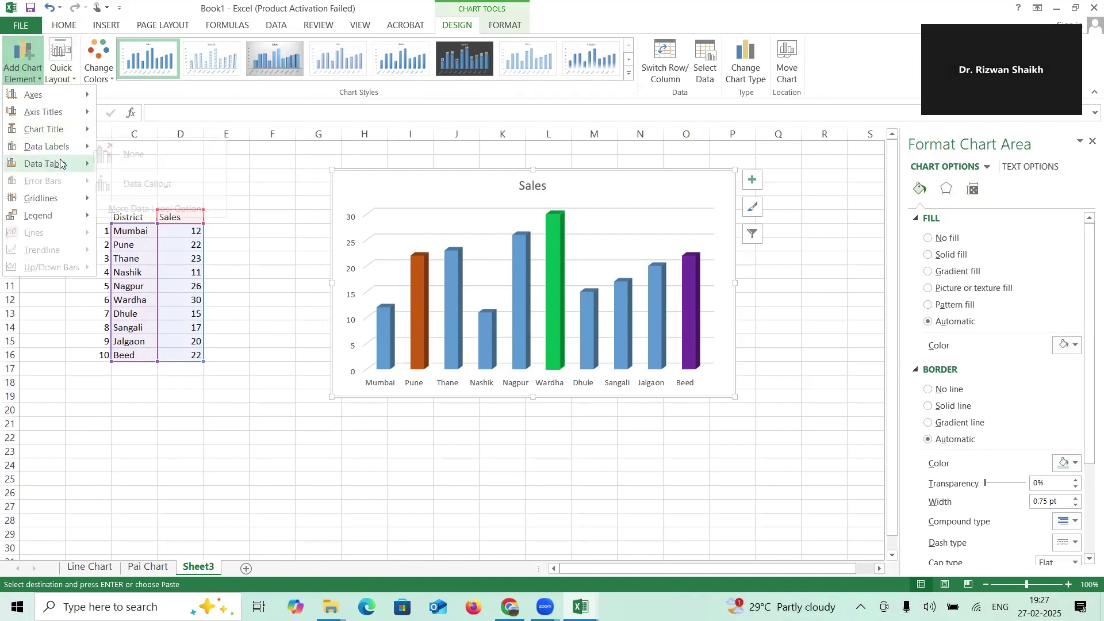
{"action": "mouse_move", "coordinate": [66, 151]}
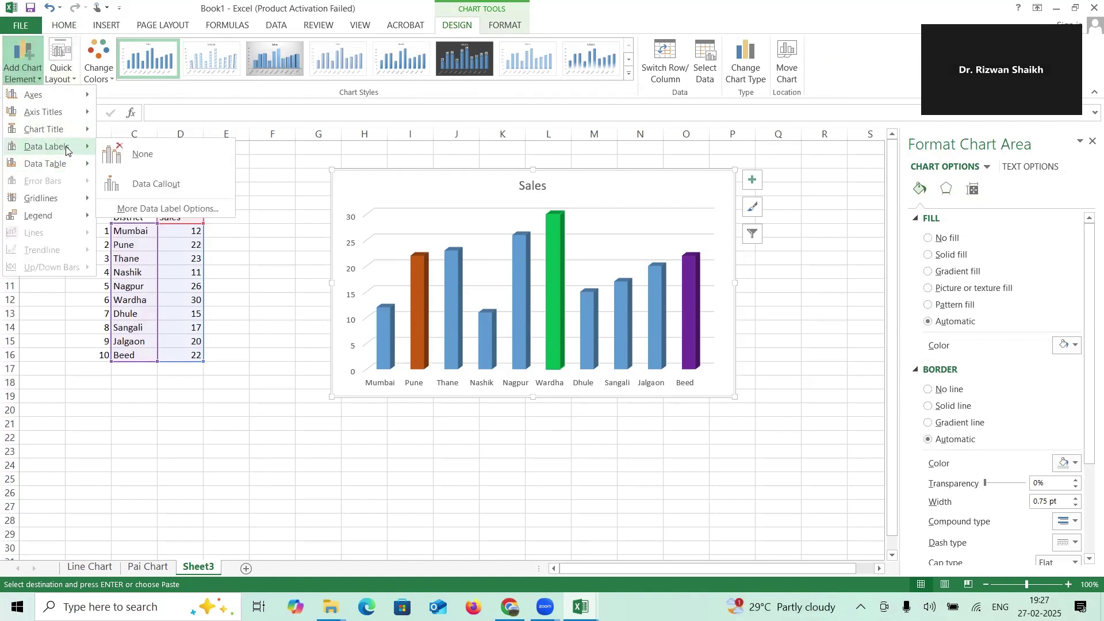
{"action": "left_click", "coordinate": [132, 190]}
Step: Move the Nagpur data callout up and away from its column, clear of the neighbouring Wardha label
{"action": "left_click_drag", "start_coordinate": [550, 203], "coordinate": [543, 193]}
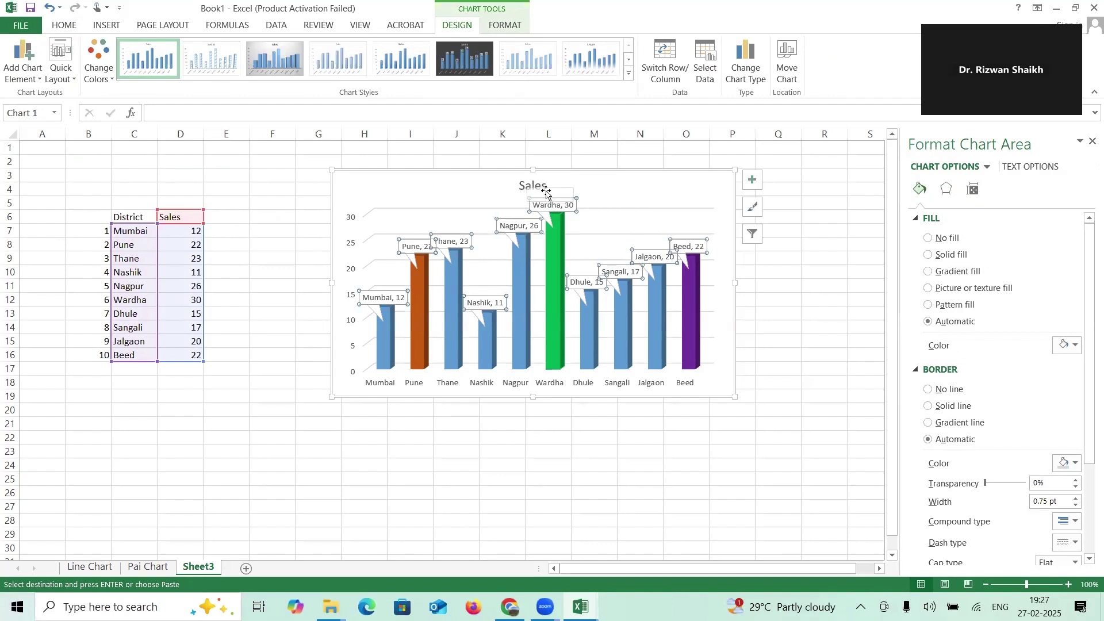
{"action": "left_click", "coordinate": [504, 226]}
{"action": "left_click_drag", "start_coordinate": [529, 226], "coordinate": [510, 216]}
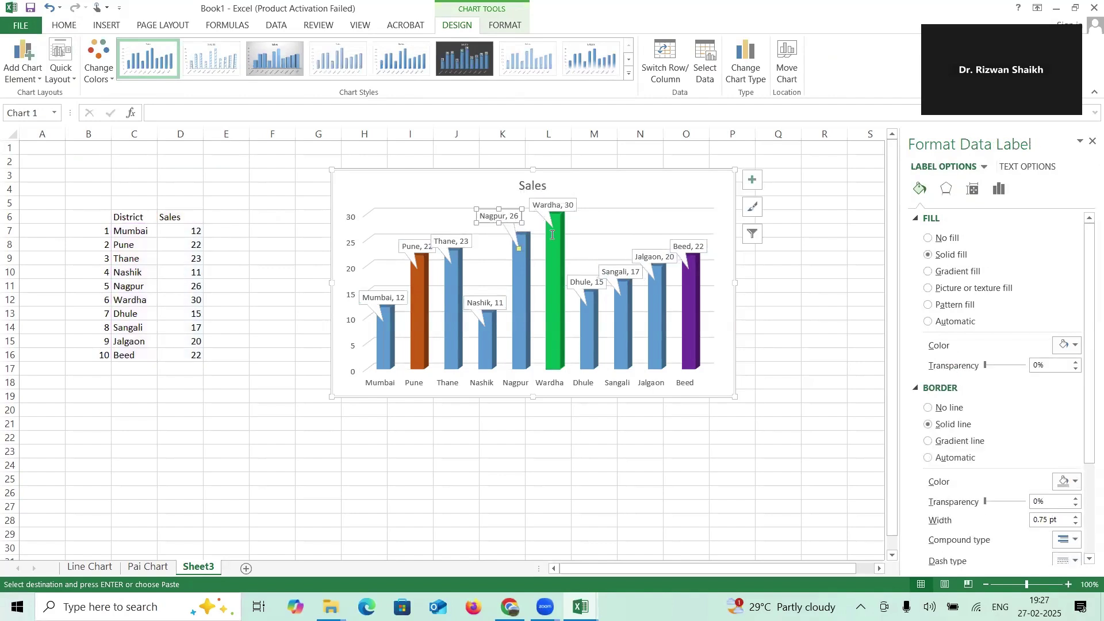
{"action": "left_click", "coordinate": [651, 226]}
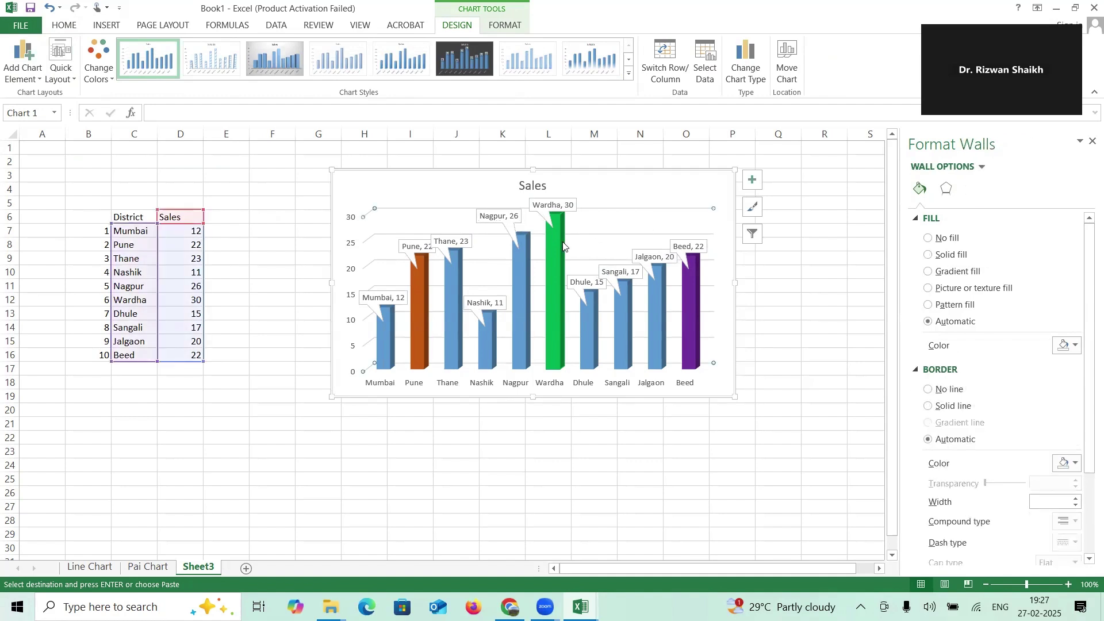
{"action": "left_click", "coordinate": [513, 229]}
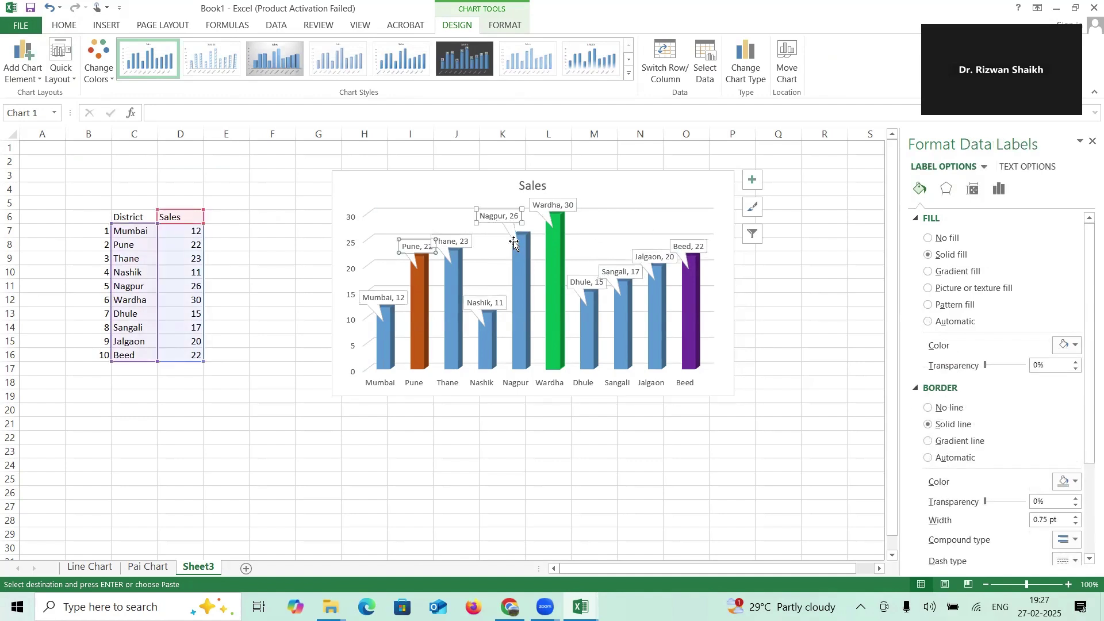
{"action": "left_click", "coordinate": [513, 241]}
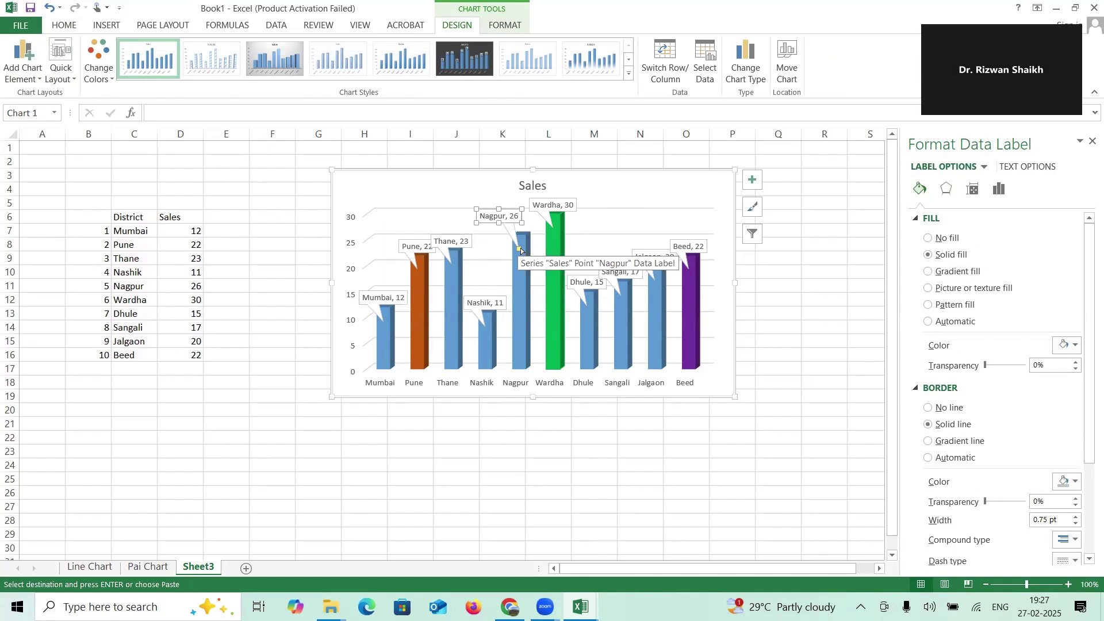
Step: Move the Beed data callout up near the chart's top edge and point its tip at the top of the purple column
{"action": "left_click", "coordinate": [666, 208]}
{"action": "left_click", "coordinate": [690, 247]}
{"action": "left_click_drag", "start_coordinate": [690, 247], "coordinate": [691, 185]}
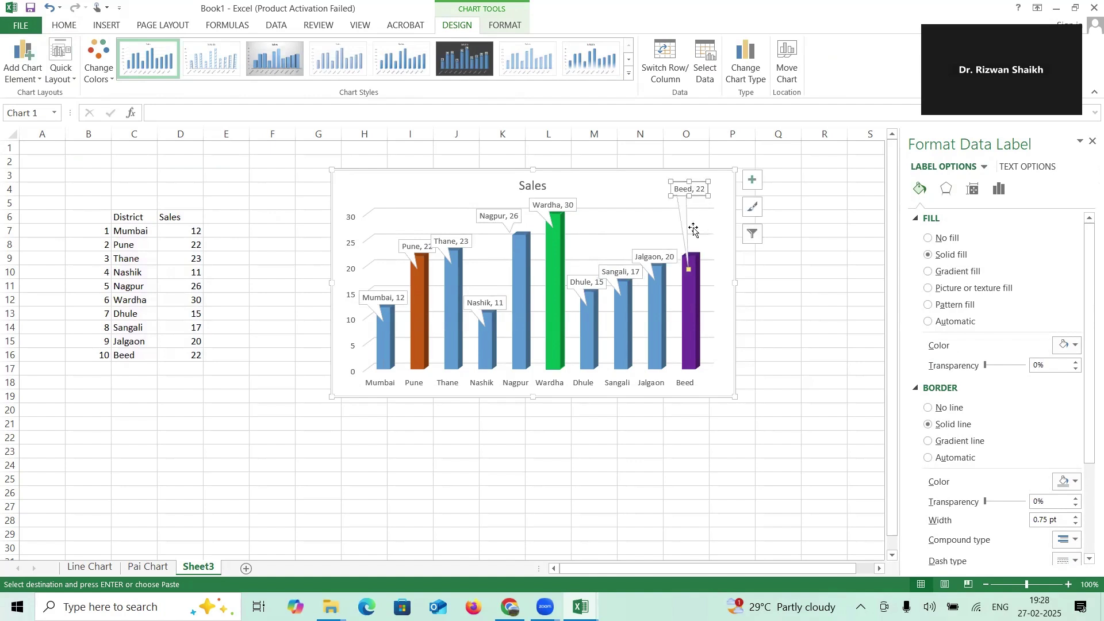
{"action": "left_click_drag", "start_coordinate": [688, 266], "coordinate": [690, 249]}
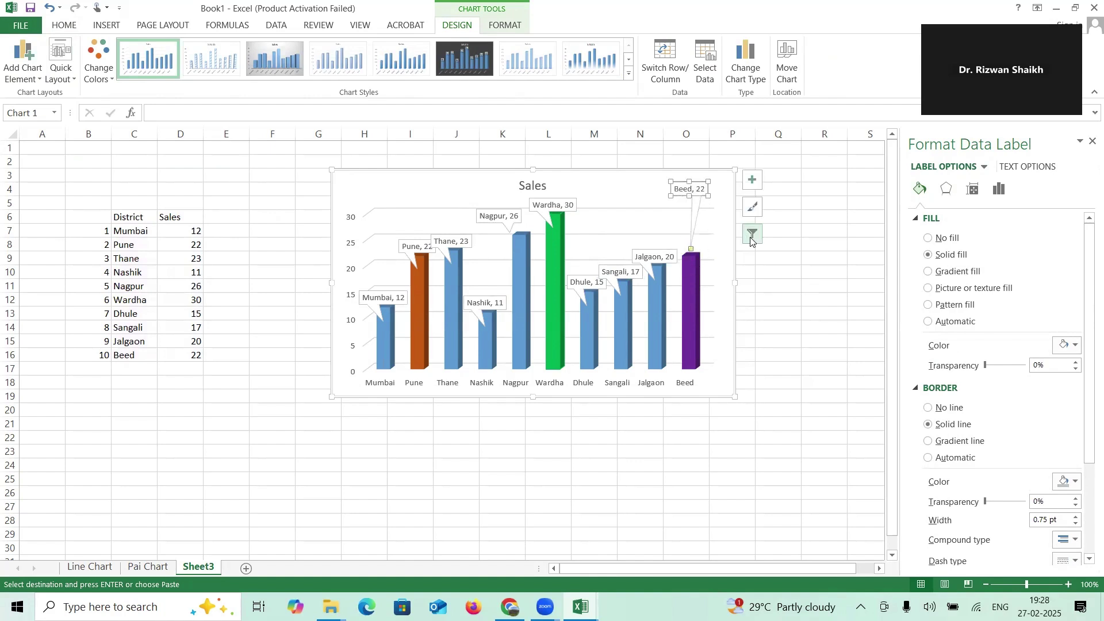
{"action": "left_click", "coordinate": [819, 285]}
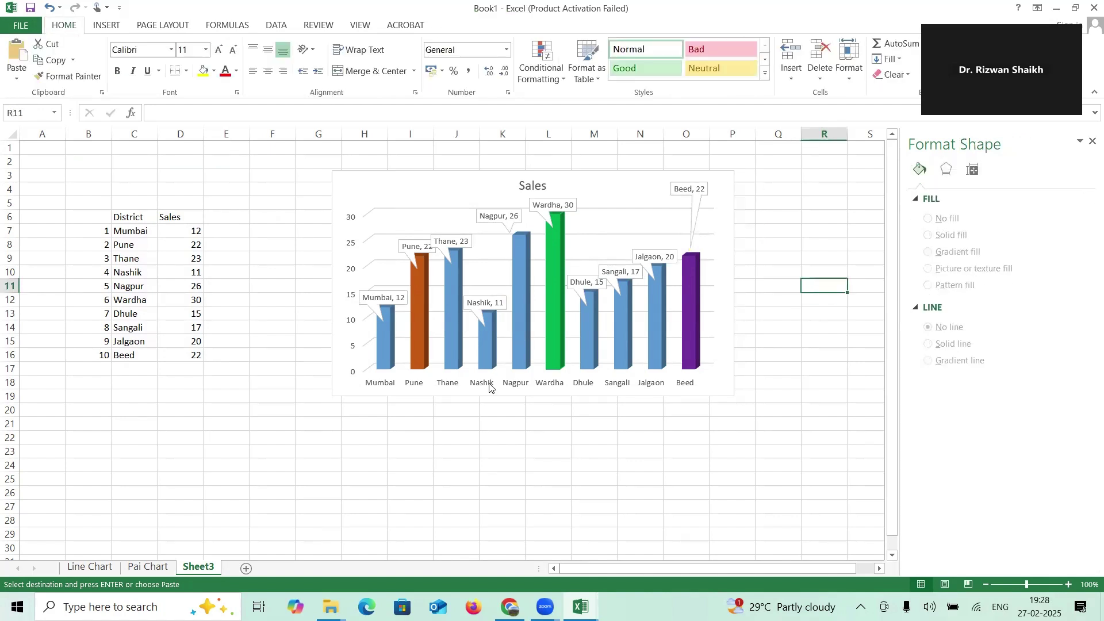
Step: Enlarge the column chart from its lower-right corner so it extends to about column P and row 21
{"action": "left_click", "coordinate": [713, 394]}
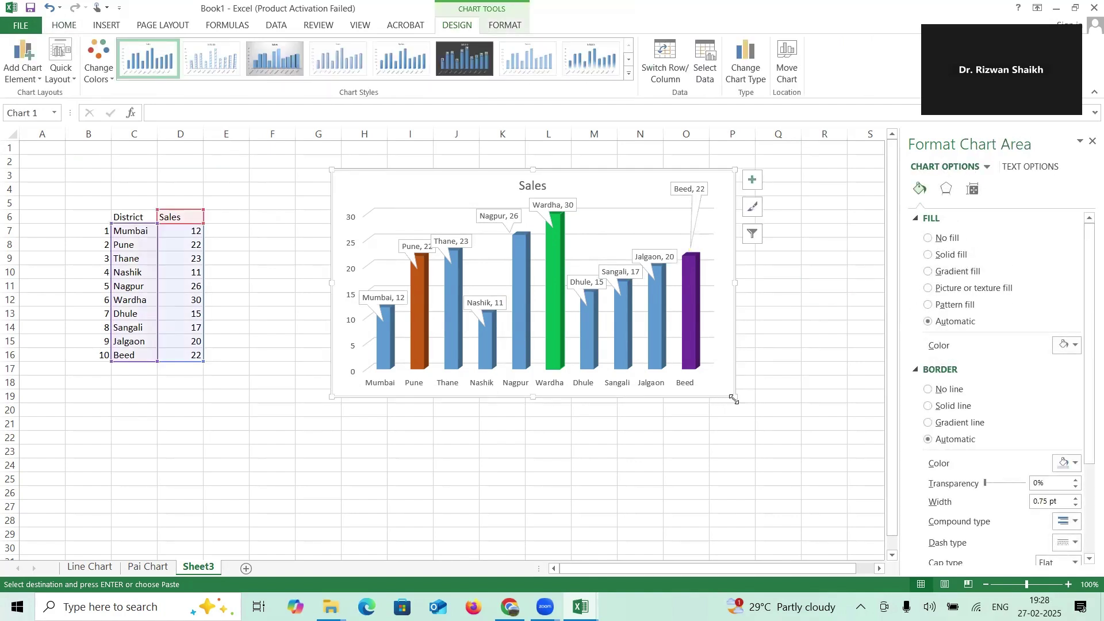
{"action": "left_click_drag", "start_coordinate": [748, 401], "coordinate": [772, 426]}
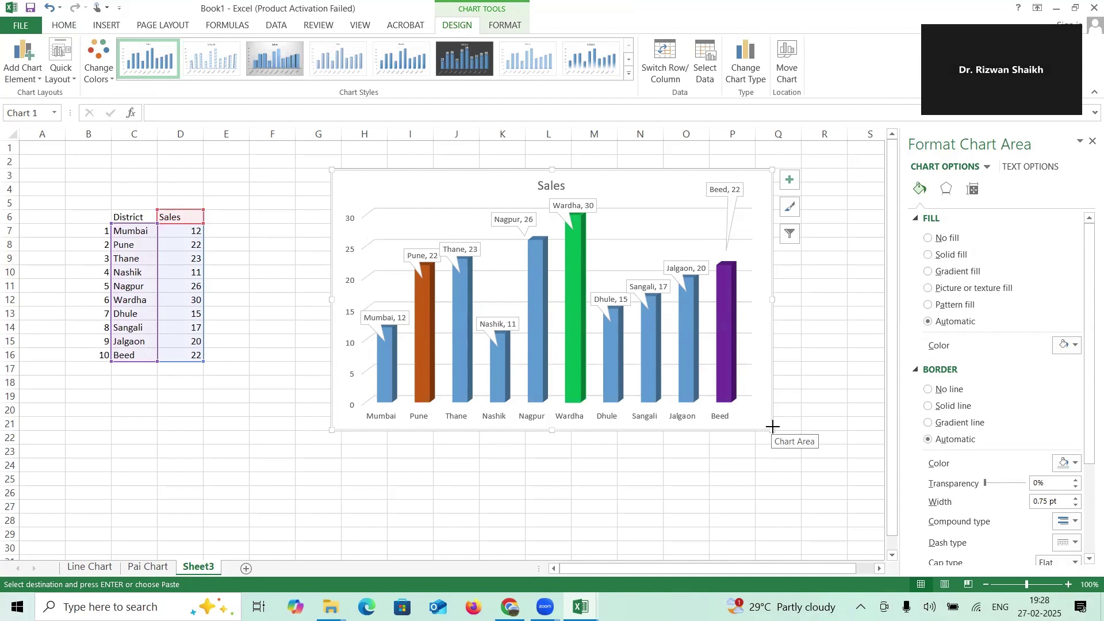
{"action": "left_click", "coordinate": [491, 323]}
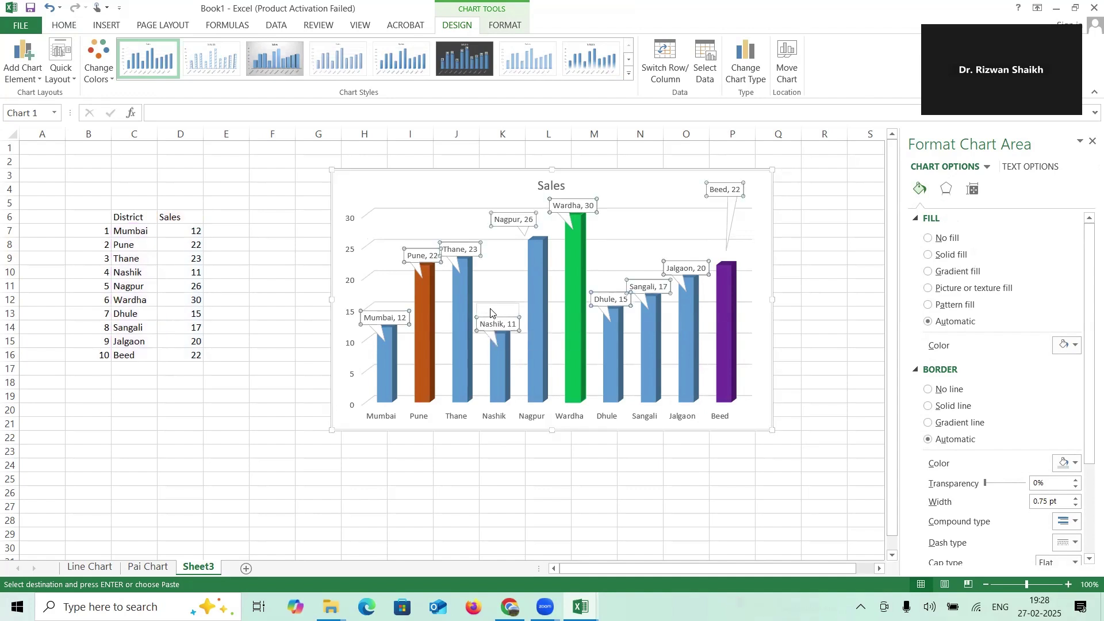
{"action": "left_click", "coordinate": [472, 404]}
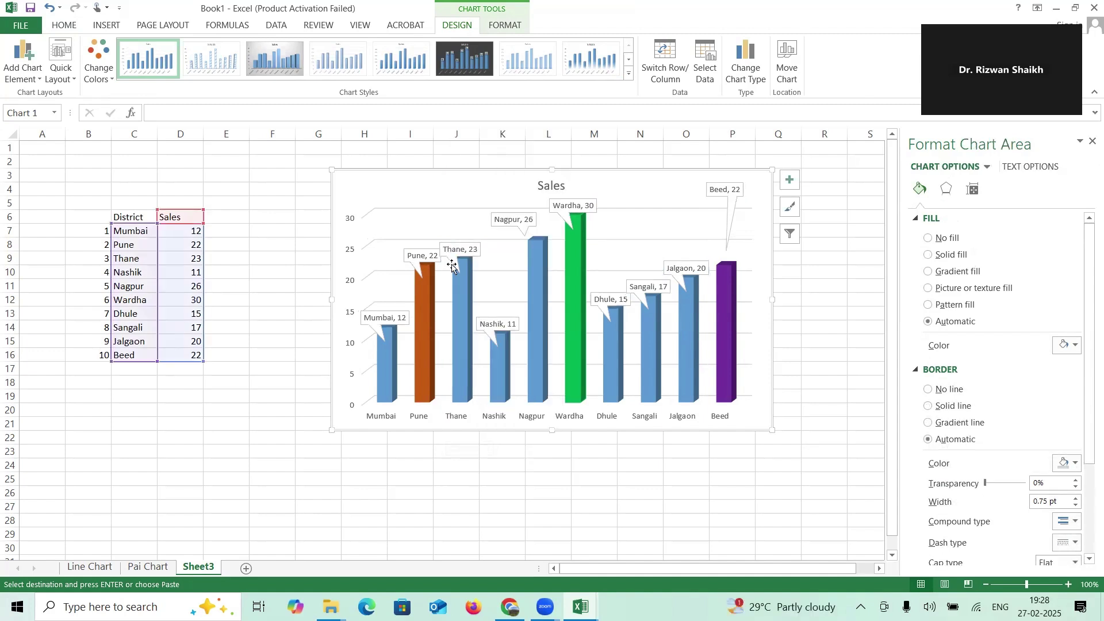
Step: Review the formatting commands offered for the chart's major gridlines, vertical axis and plot area
{"action": "left_click", "coordinate": [427, 216]}
{"action": "right_click", "coordinate": [428, 215]}
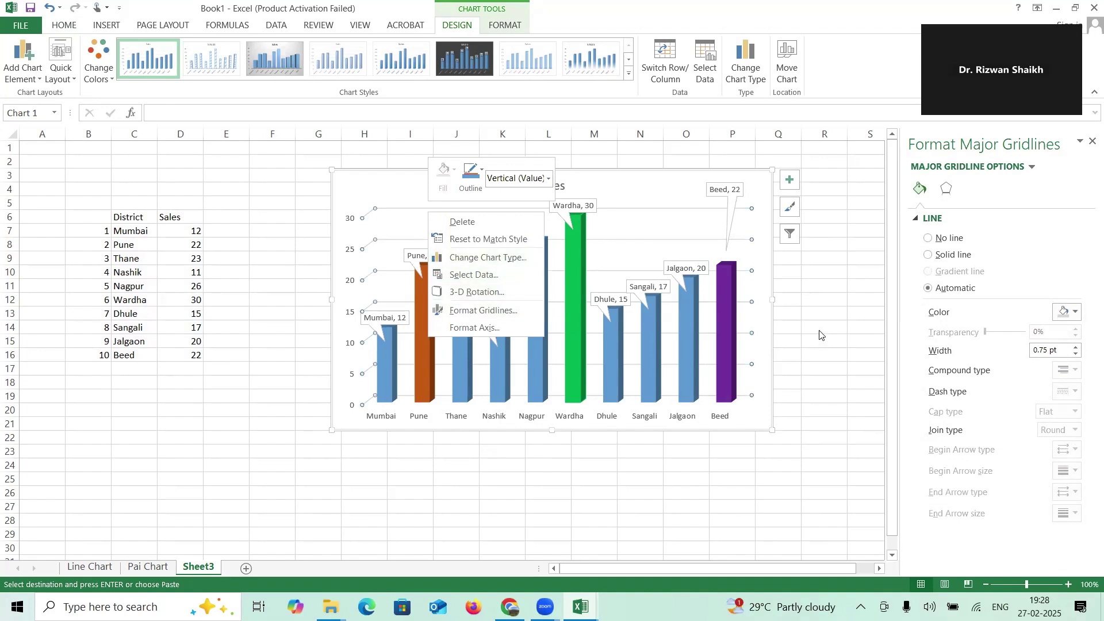
{"action": "key", "text": "Escape"}
{"action": "left_click", "coordinate": [349, 254]}
{"action": "right_click", "coordinate": [349, 255]}
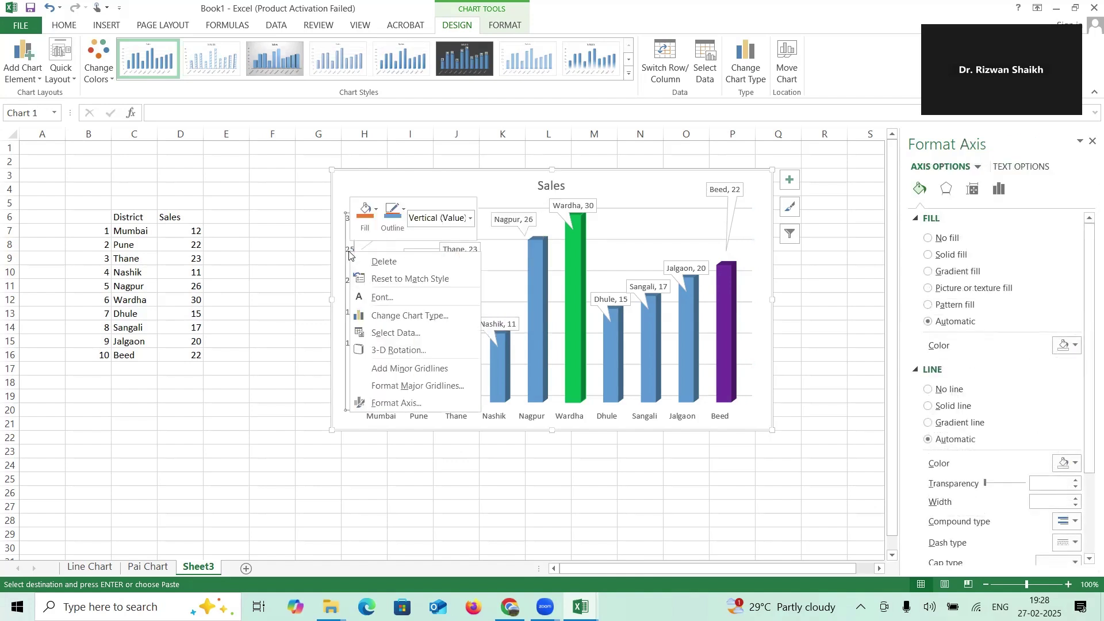
{"action": "key", "text": "Escape"}
{"action": "left_click", "coordinate": [501, 423]}
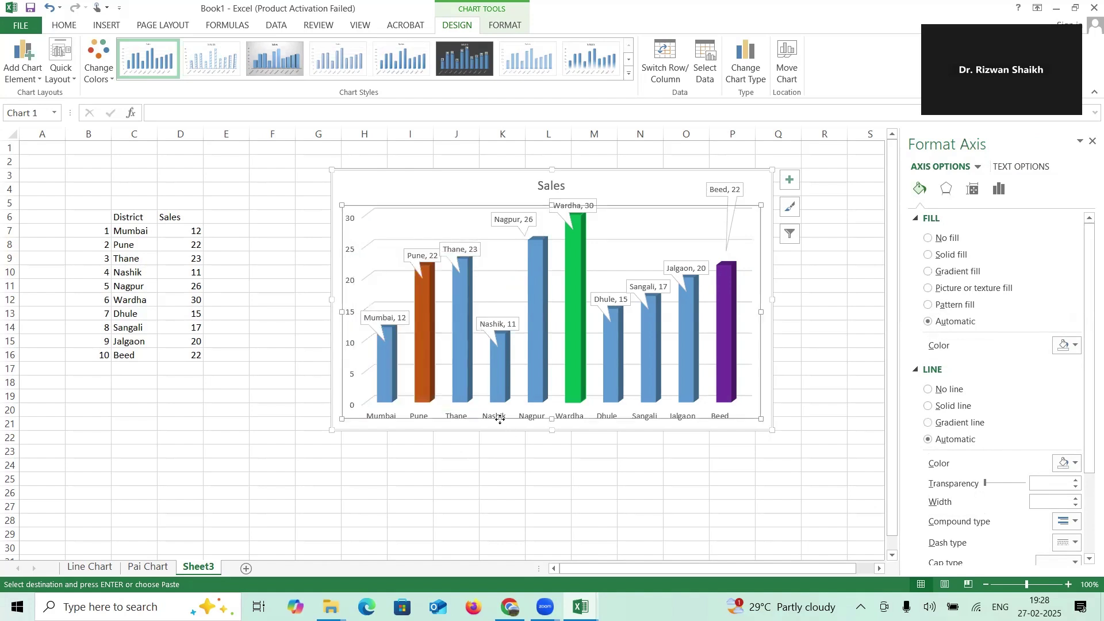
{"action": "right_click", "coordinate": [500, 423]}
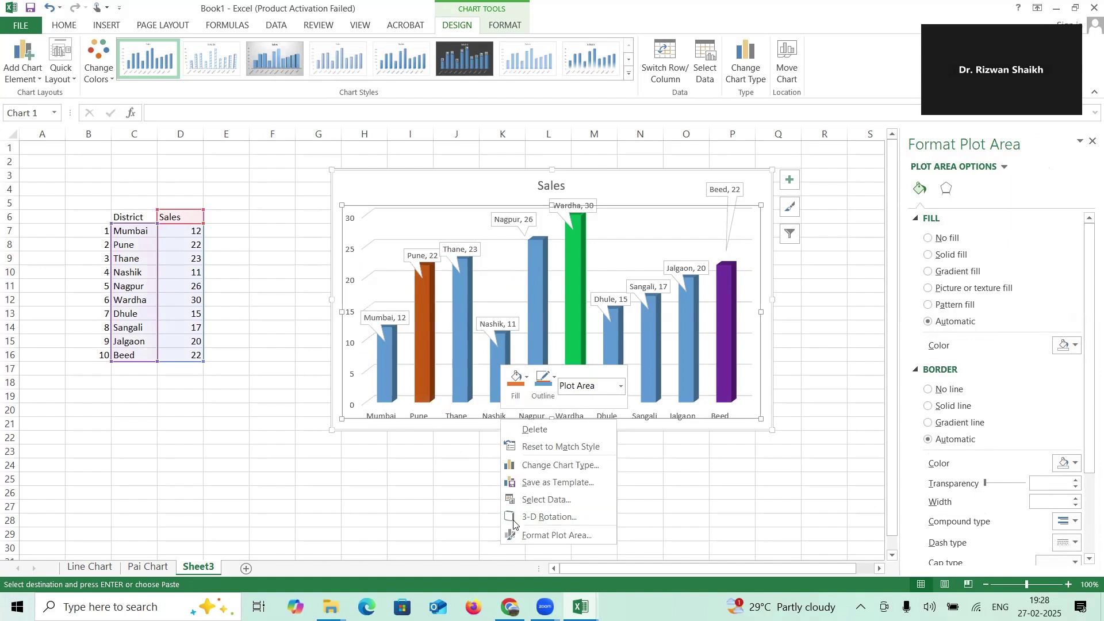
{"action": "key", "text": "Escape"}
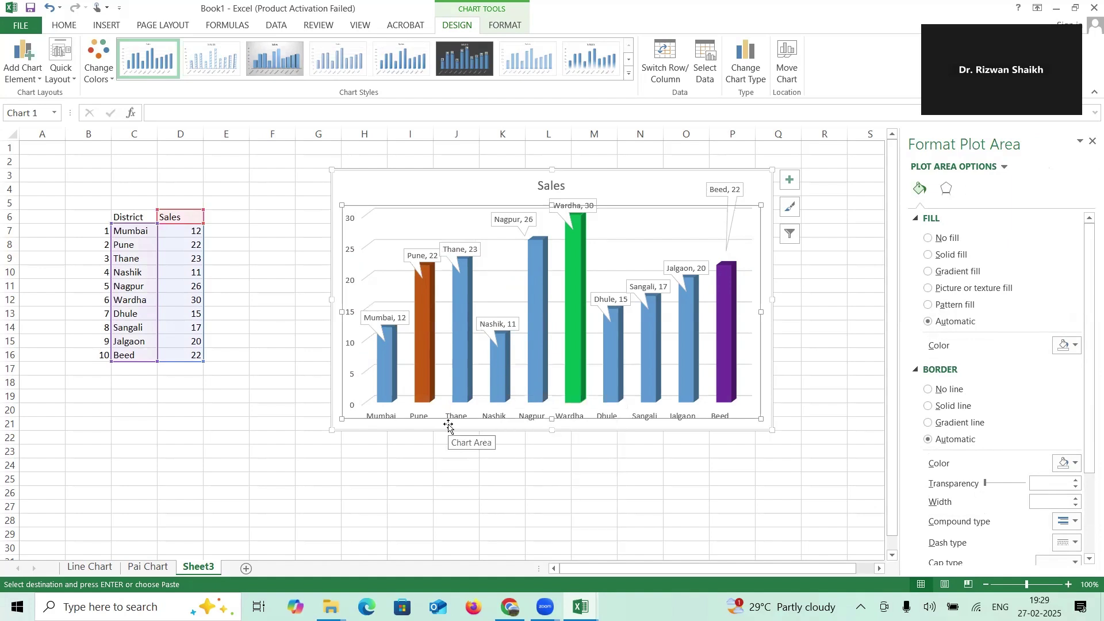
Step: Rename the Sheet3 worksheet as Column Chart
{"action": "right_click", "coordinate": [197, 567]}
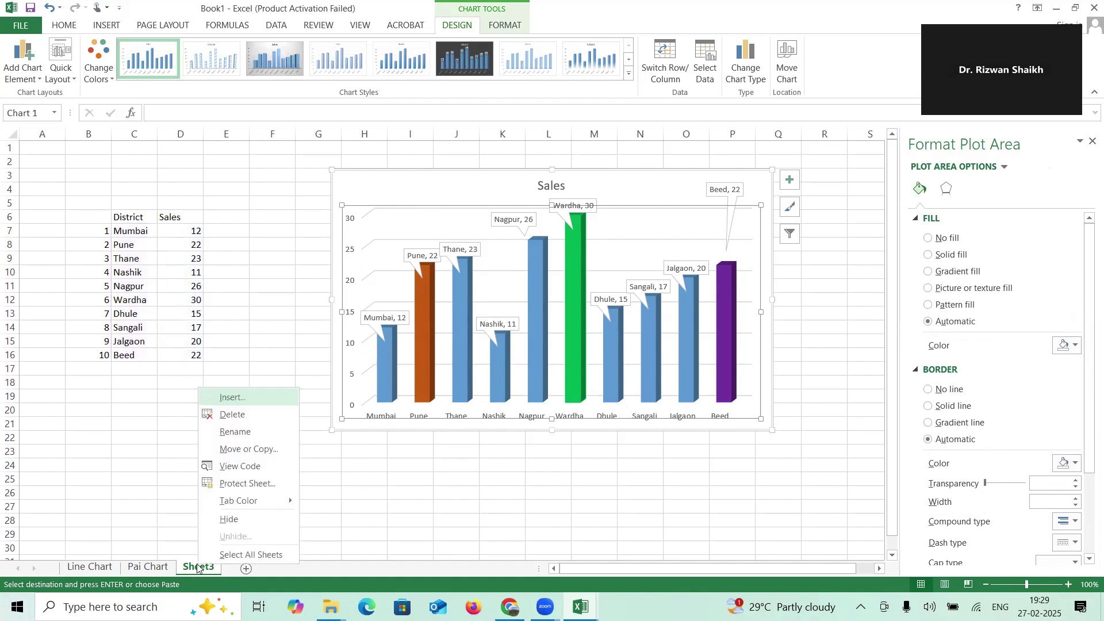
{"action": "left_click", "coordinate": [256, 432]}
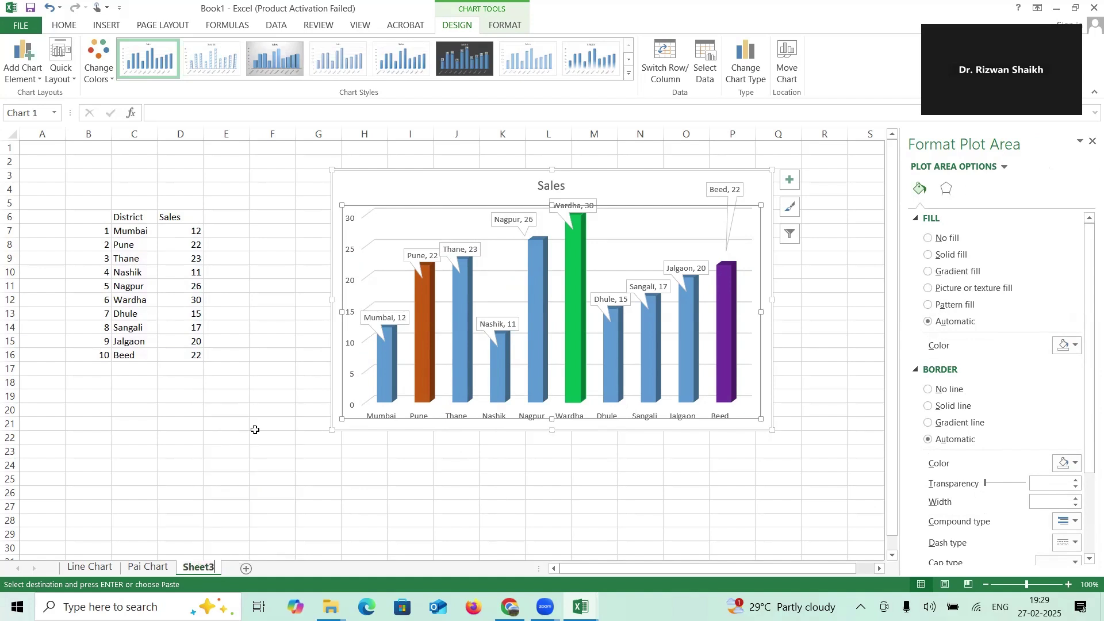
{"action": "type", "text": "Column Chart"}
{"action": "left_click", "coordinate": [193, 418]}
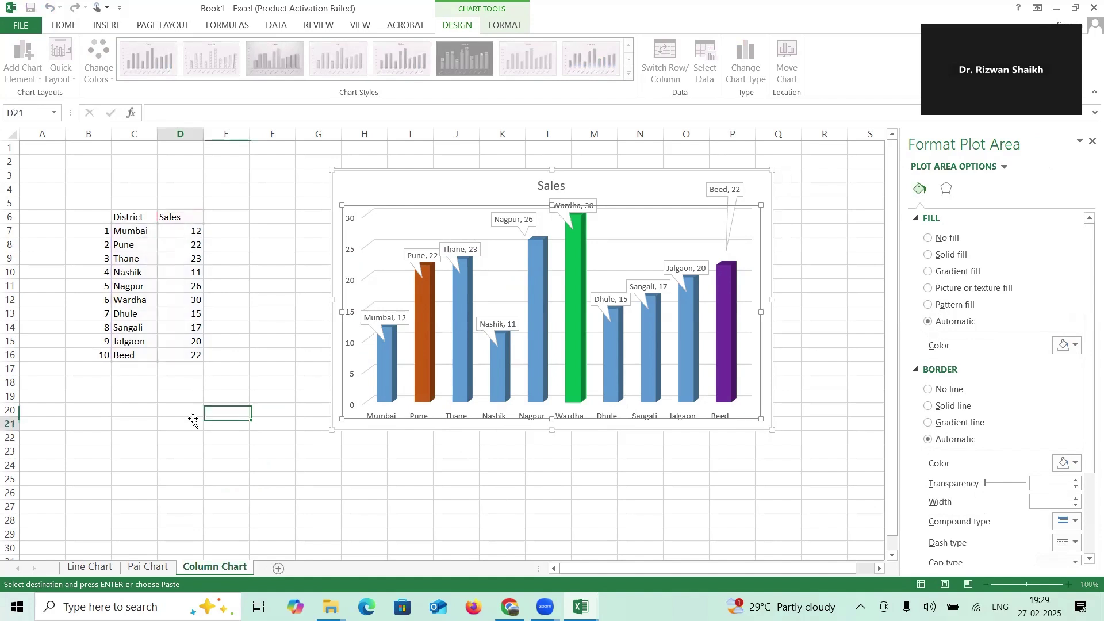
{"action": "left_click", "coordinate": [226, 443]}
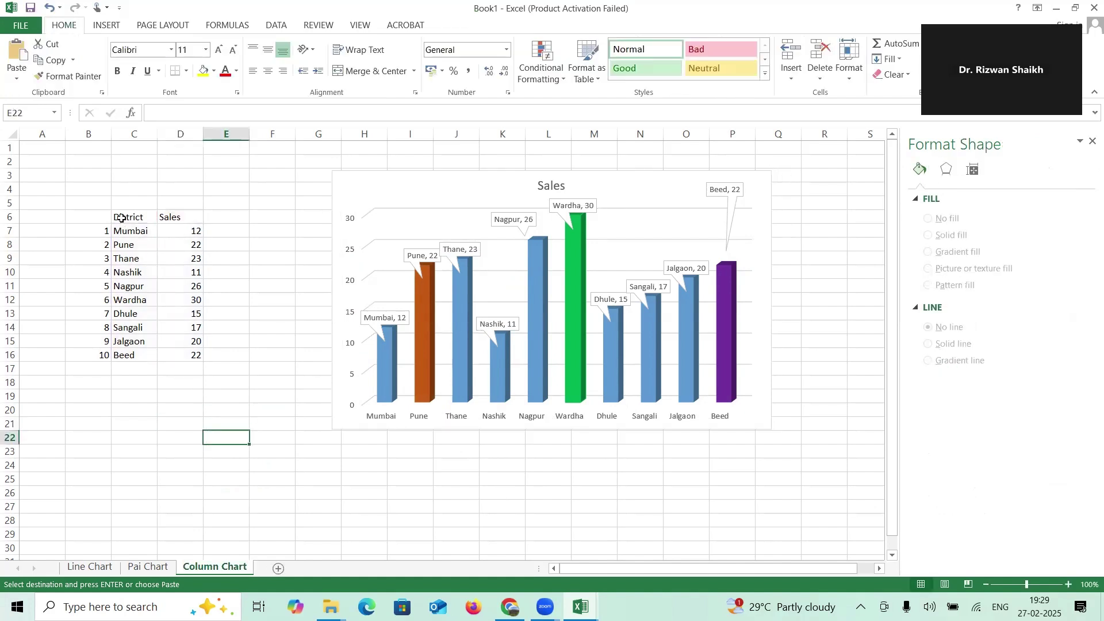
Step: Copy the district sales table B6:D16 to cell B6 of a new worksheet
{"action": "left_click_drag", "start_coordinate": [99, 212], "coordinate": [196, 354]}
{"action": "key", "text": "ctrl+c"}
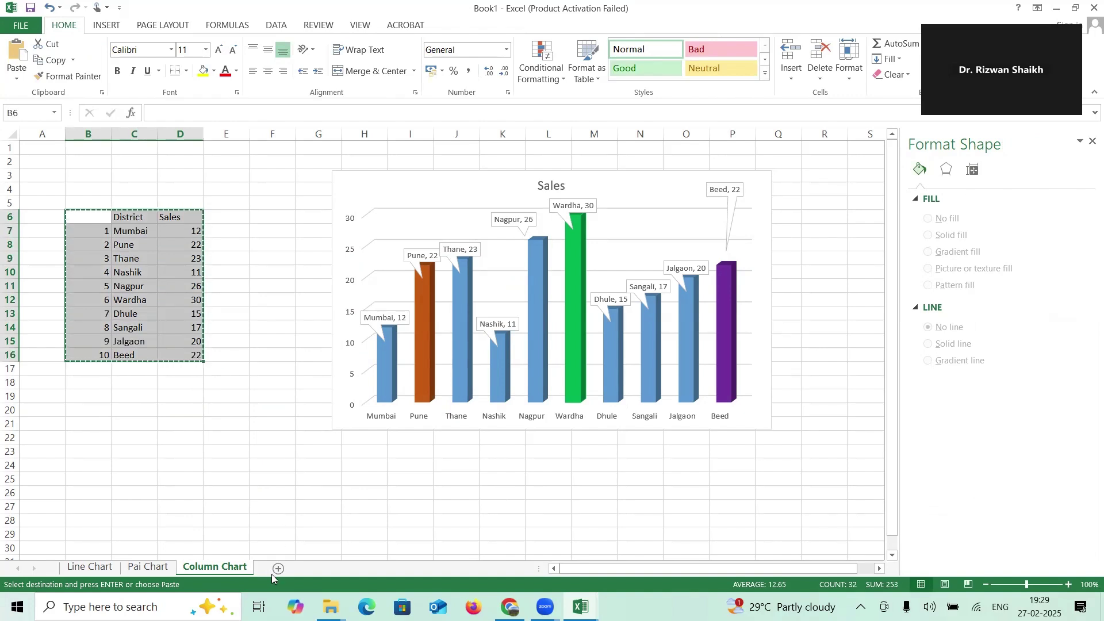
{"action": "left_click", "coordinate": [315, 568]}
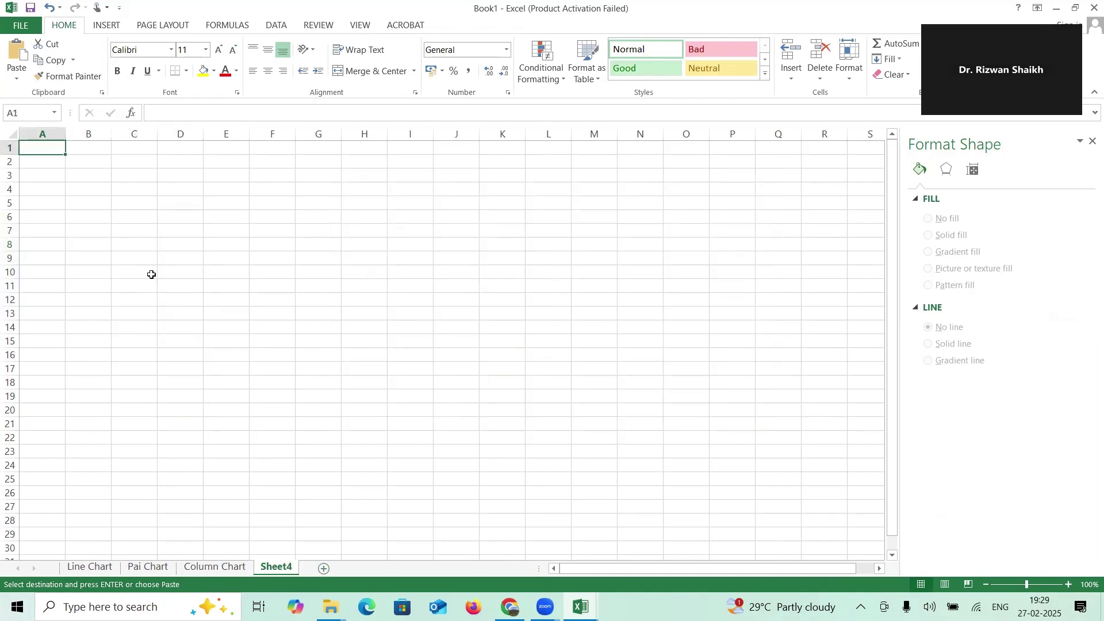
{"action": "left_click", "coordinate": [90, 219]}
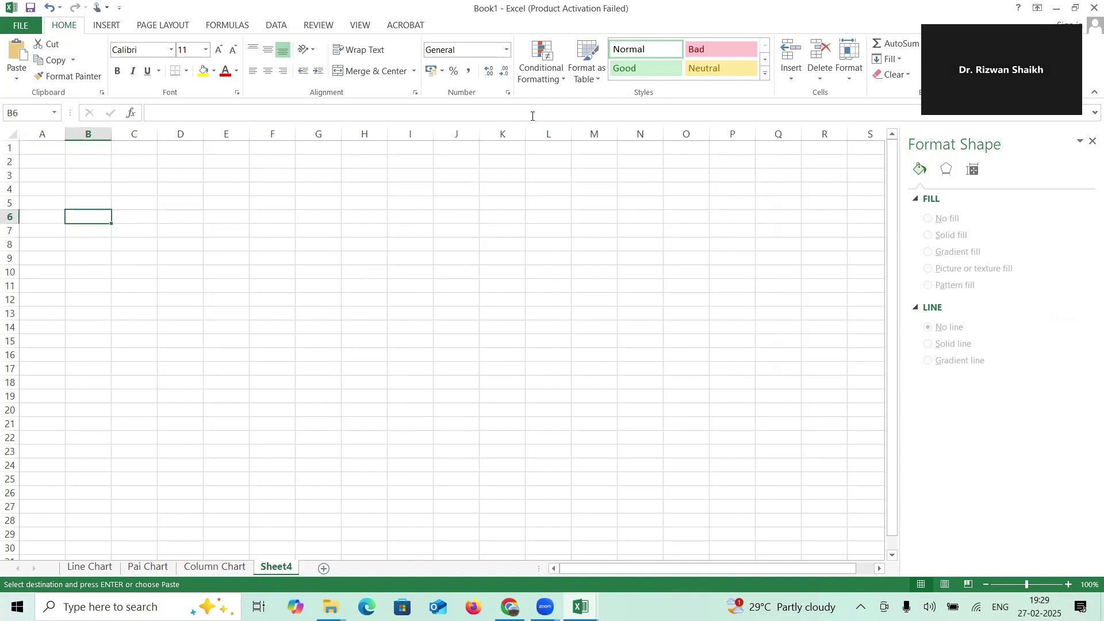
{"action": "left_click", "coordinate": [97, 214]}
{"action": "key", "text": "ctrl+v"}
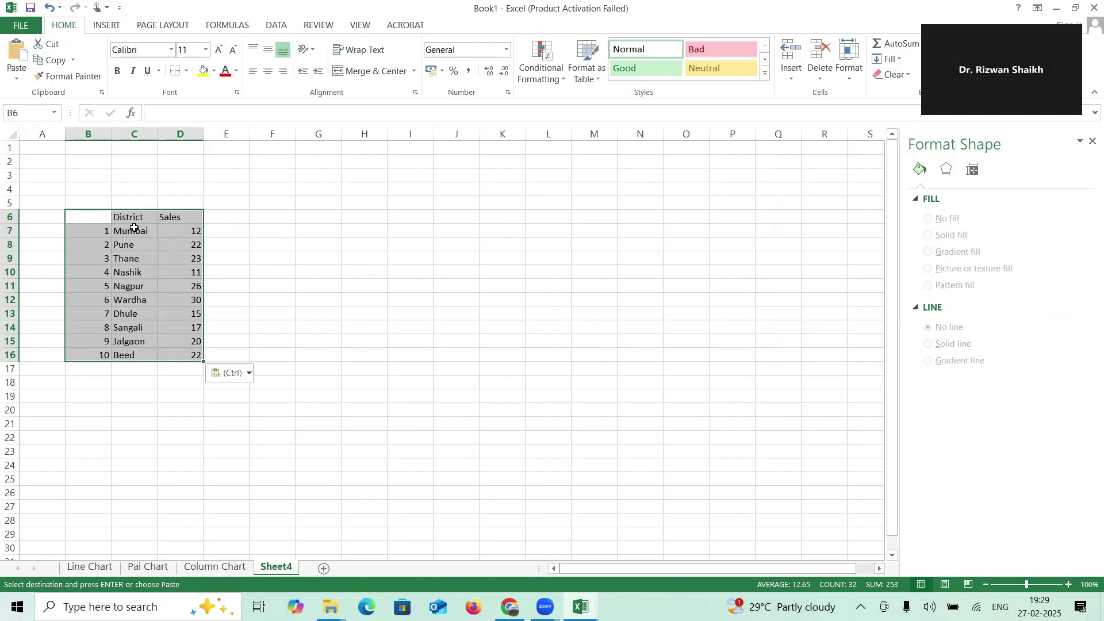
Step: Select the District and Sales data in C6:D16 of the new sheet as the source for a chart
{"action": "left_click", "coordinate": [135, 228]}
{"action": "left_click", "coordinate": [124, 218]}
{"action": "left_click", "coordinate": [190, 354], "text": "shift"}
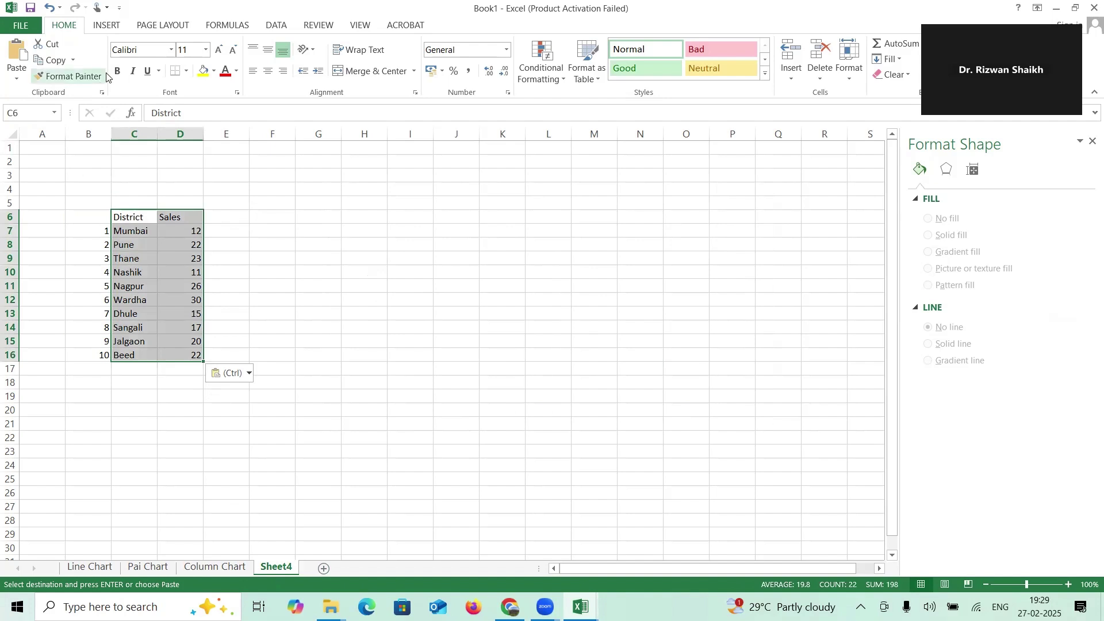
{"action": "double_click", "coordinate": [106, 25]}
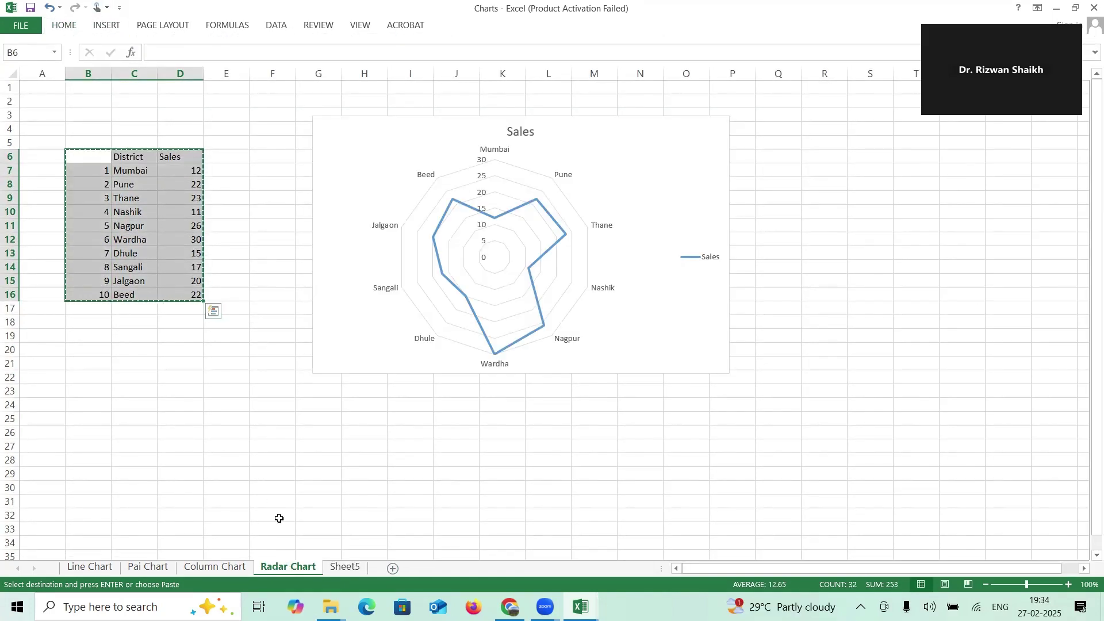
Step: Paste the copied district sales table into Sheet5 starting at cell B8
{"action": "left_click", "coordinate": [348, 571]}
{"action": "left_click", "coordinate": [91, 182]}
{"action": "key", "text": "ctrl+v"}
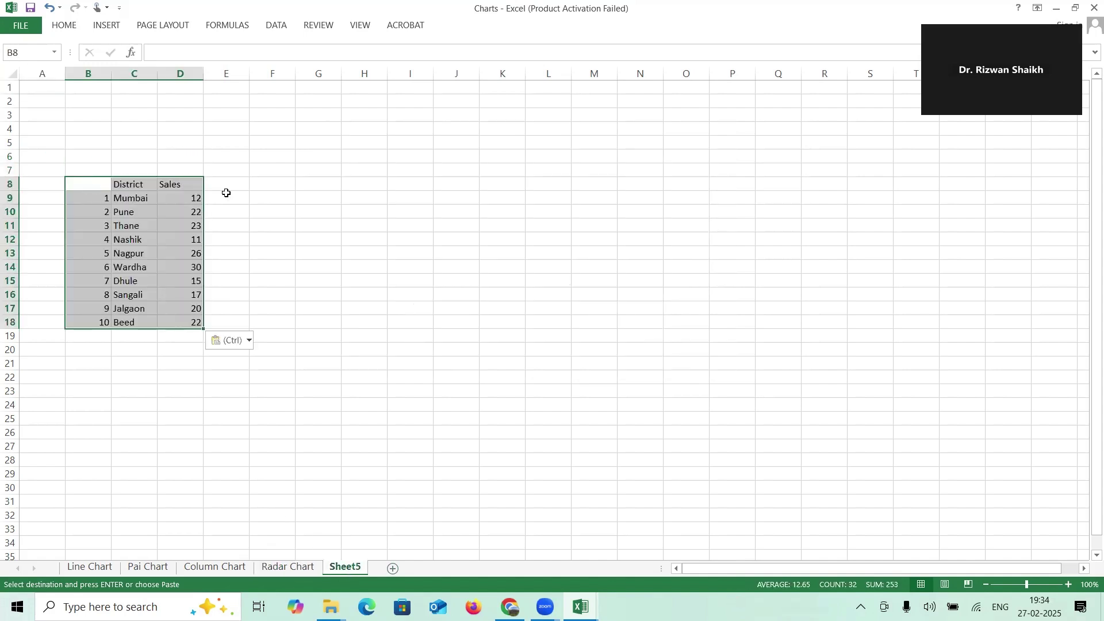
Step: Add a Price column in E8 that multiplies each sales value by 5, using =D9*5 in E9 filled down to E18
{"action": "left_click", "coordinate": [234, 181]}
{"action": "type", "text": "Price"}
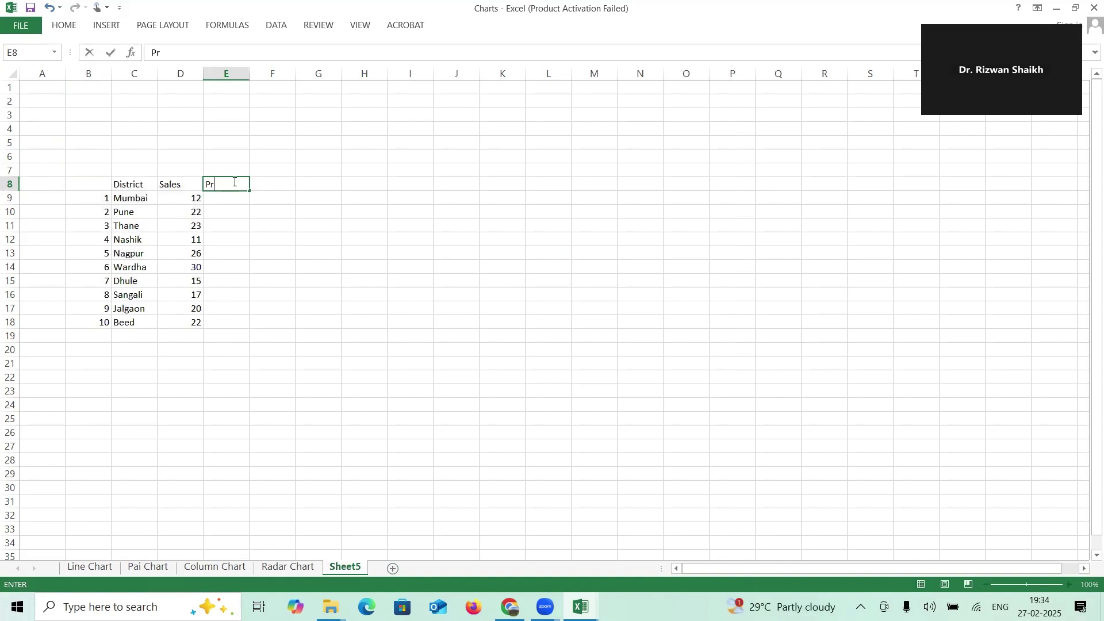
{"action": "left_click", "coordinate": [220, 202]}
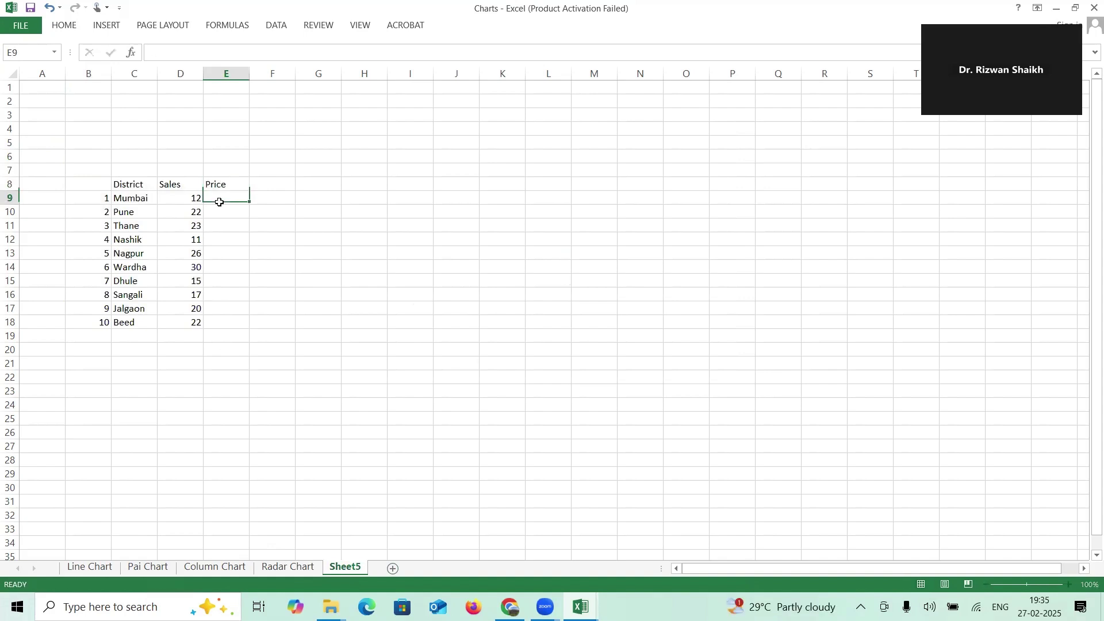
{"action": "type", "text": "="}
{"action": "left_click", "coordinate": [183, 198]}
{"action": "type", "text": "*"}
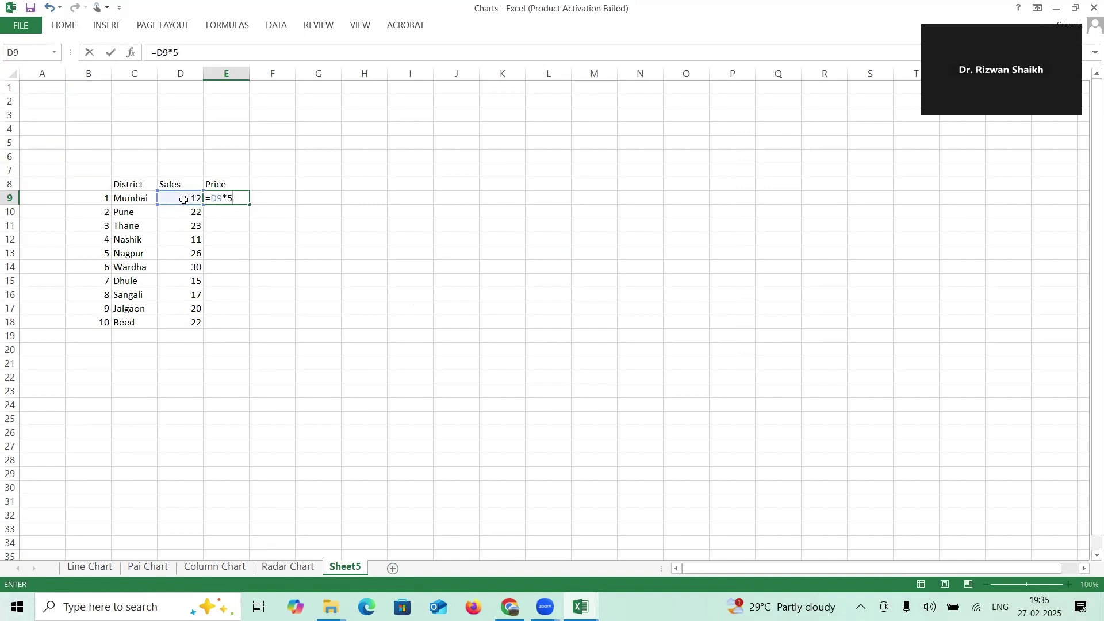
{"action": "key", "text": "Return"}
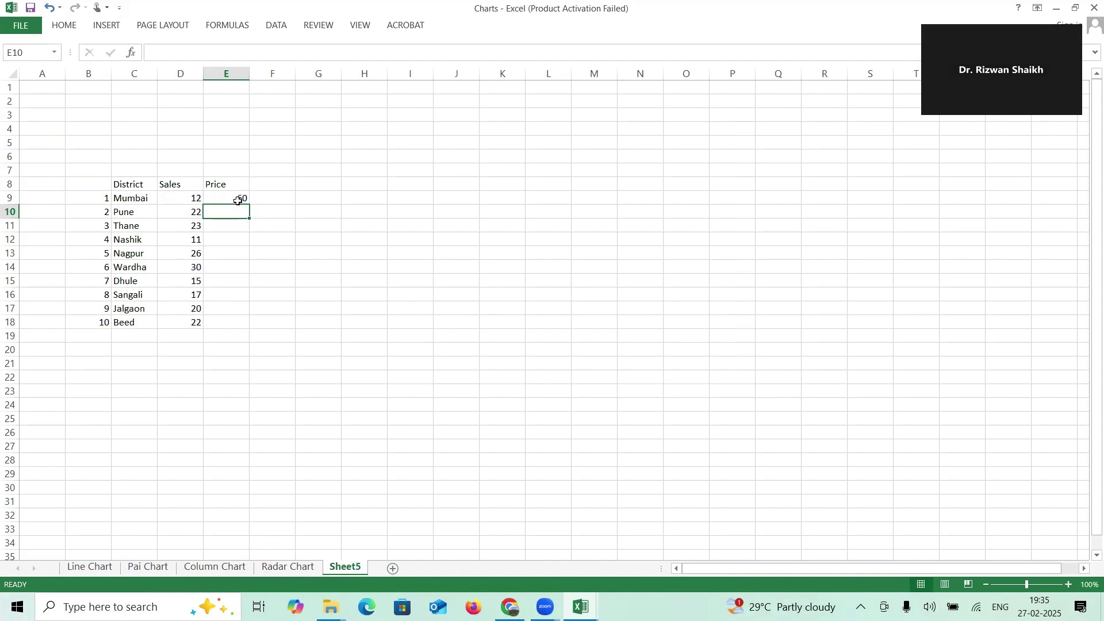
{"action": "left_click", "coordinate": [238, 200]}
{"action": "double_click", "coordinate": [249, 205]}
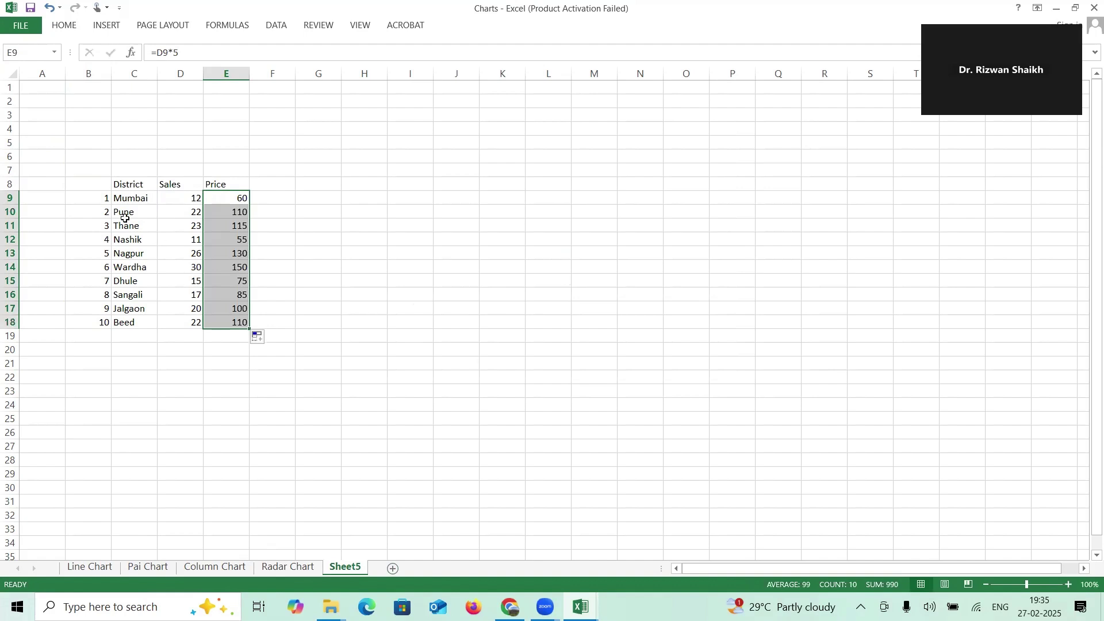
{"action": "left_click", "coordinate": [130, 187]}
{"action": "left_click", "coordinate": [132, 201]}
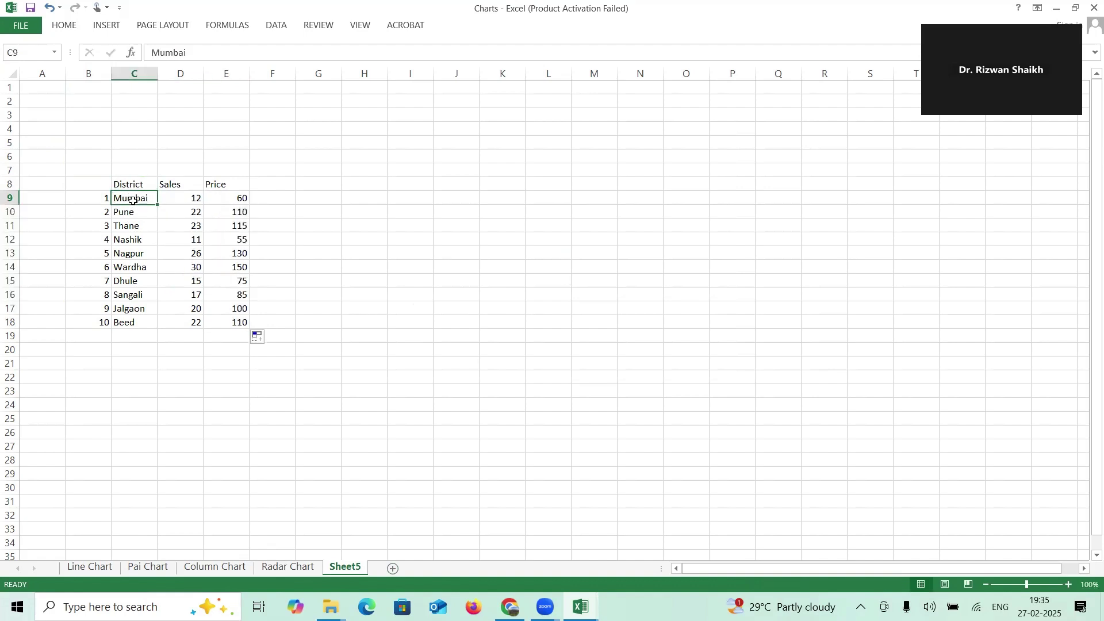
{"action": "left_click", "coordinate": [127, 182]}
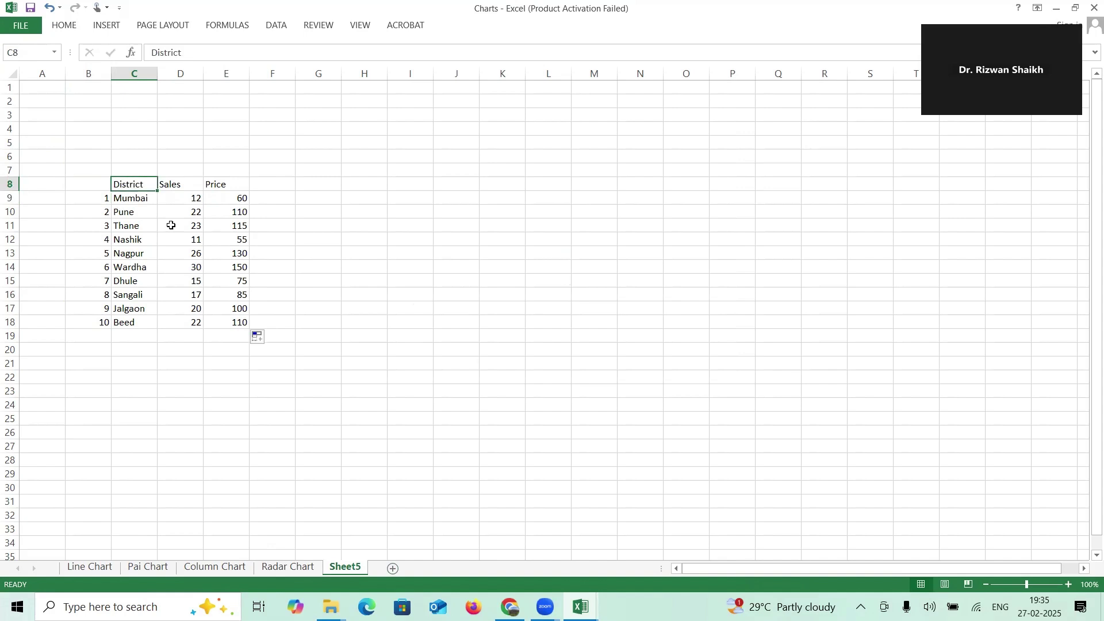
{"action": "left_click", "coordinate": [230, 322], "text": "shift"}
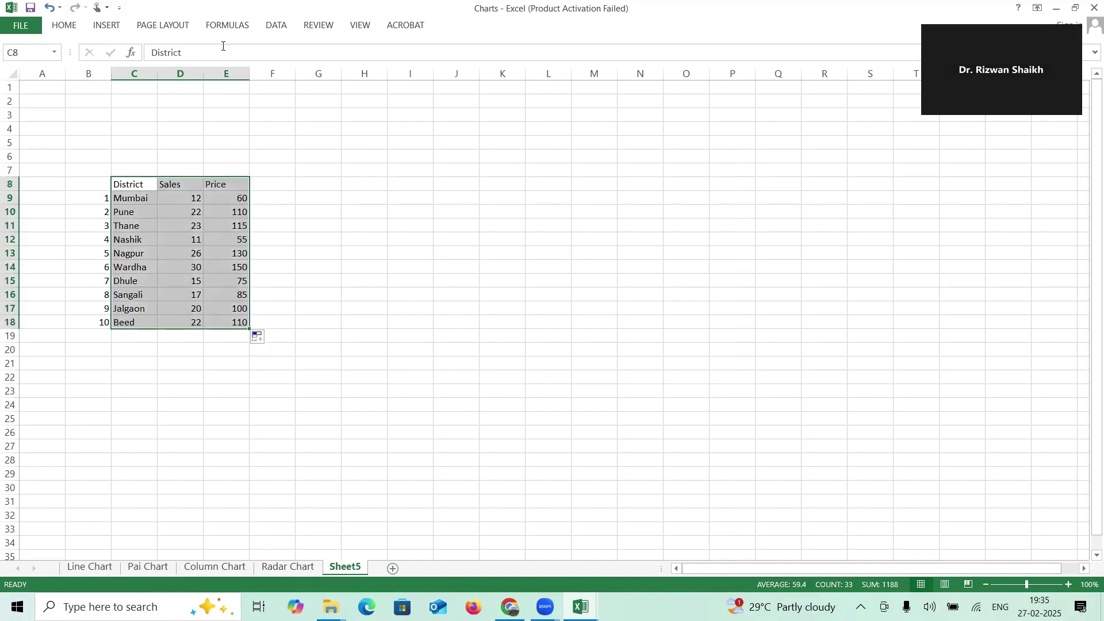
{"action": "left_click", "coordinate": [114, 28]}
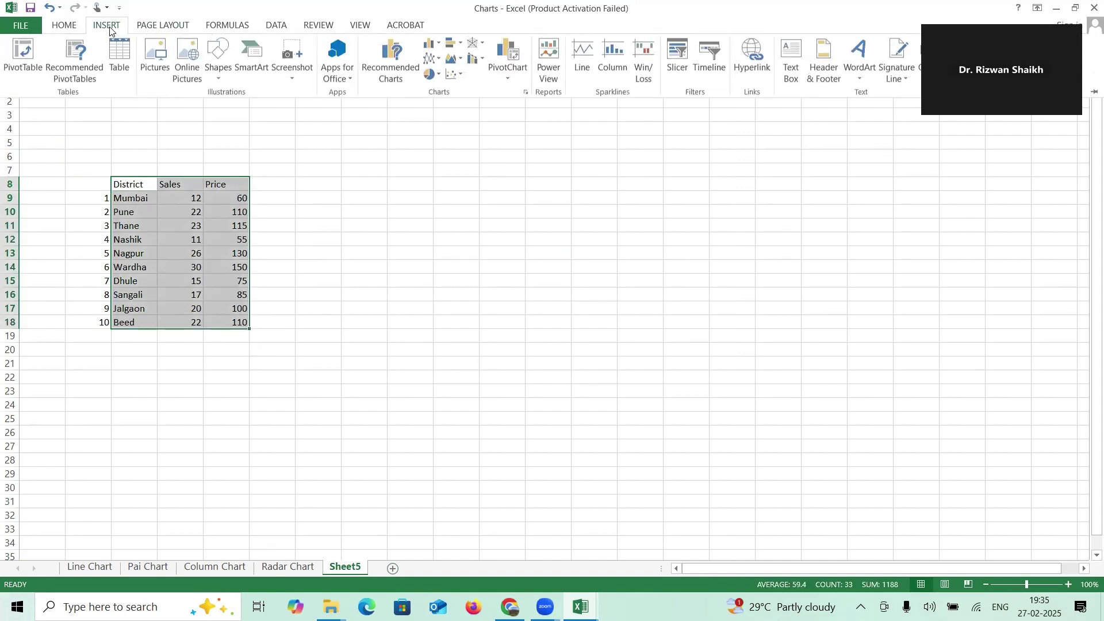
{"action": "left_click", "coordinate": [430, 49]}
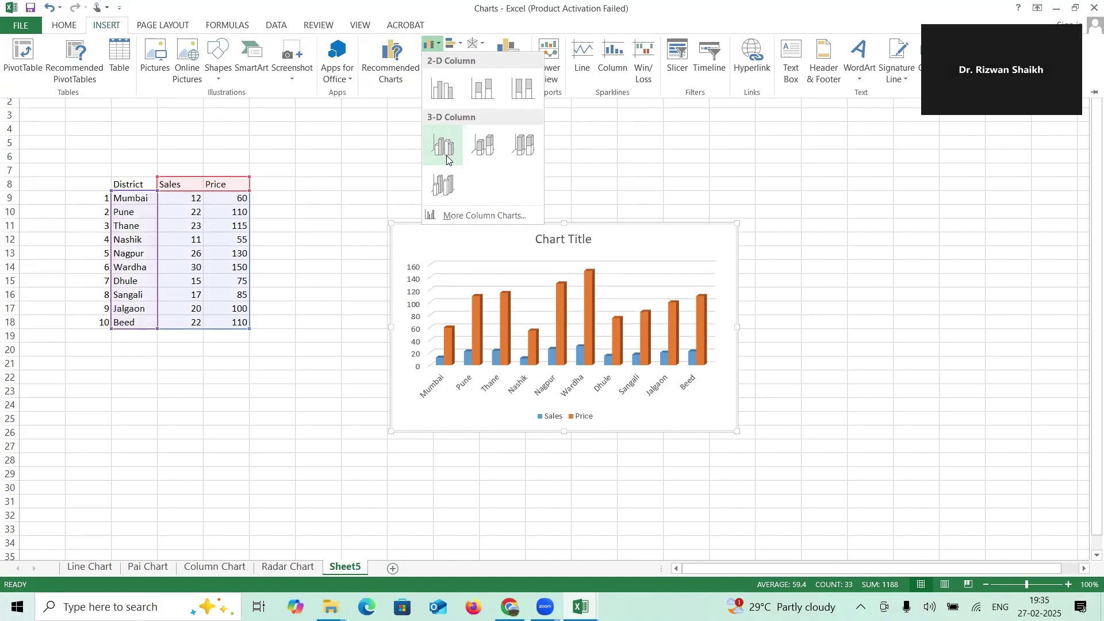
{"action": "left_click", "coordinate": [229, 183]}
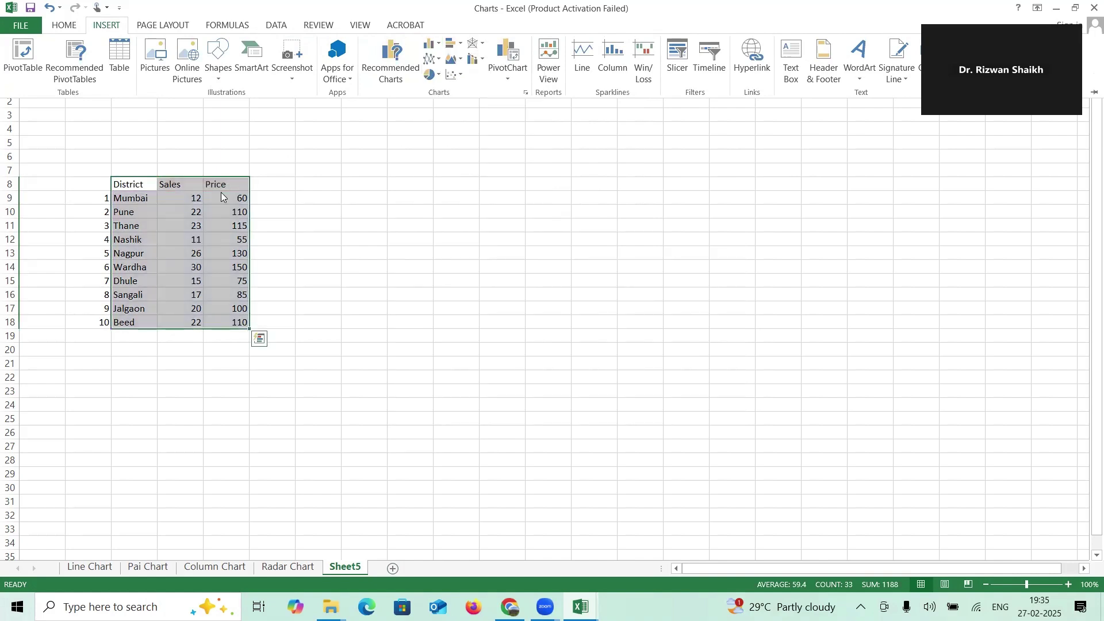
Step: Change the Price formula in E9 to =D9*2 and fill it down to E18
{"action": "left_click", "coordinate": [221, 193]}
{"action": "double_click", "coordinate": [222, 198]}
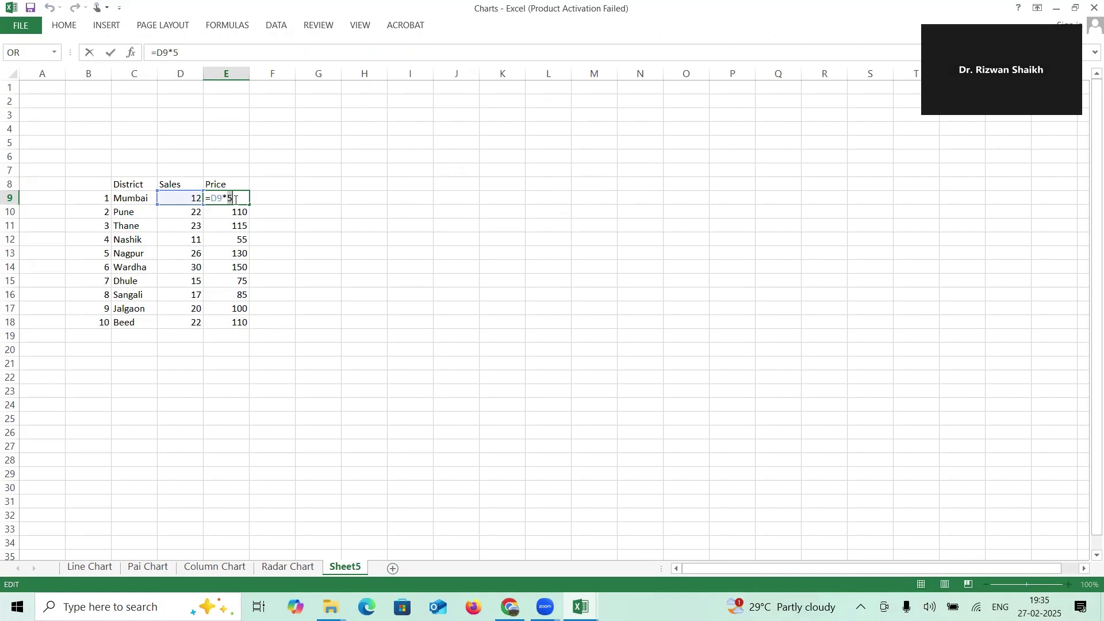
{"action": "type", "text": "2"}
{"action": "left_click", "coordinate": [290, 222]}
{"action": "left_click", "coordinate": [236, 202]}
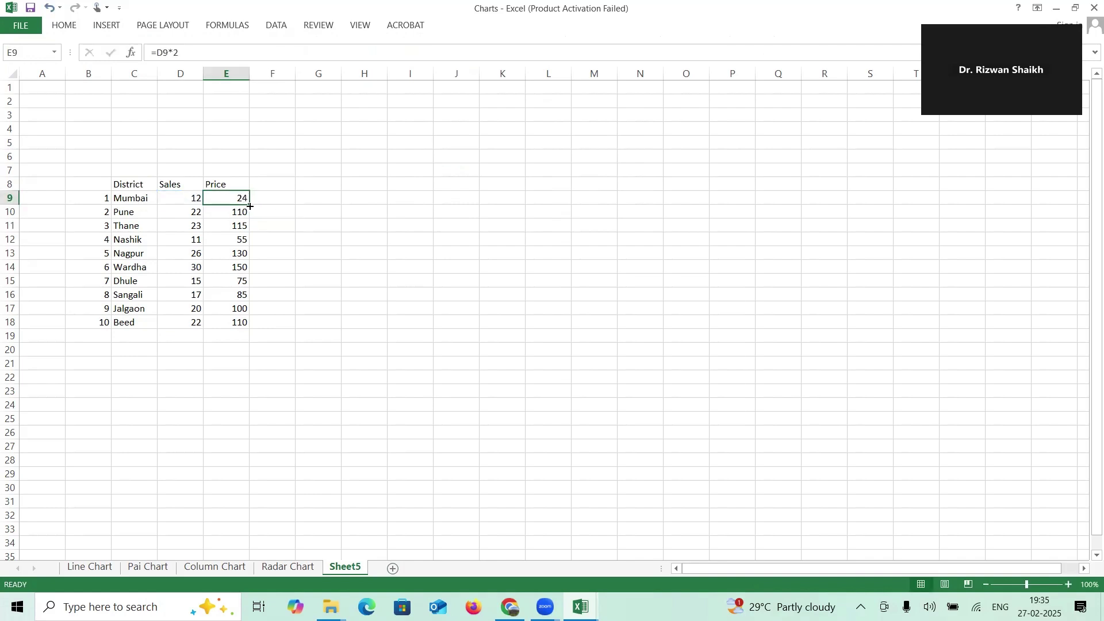
{"action": "double_click", "coordinate": [249, 206]}
{"action": "left_click", "coordinate": [348, 212]}
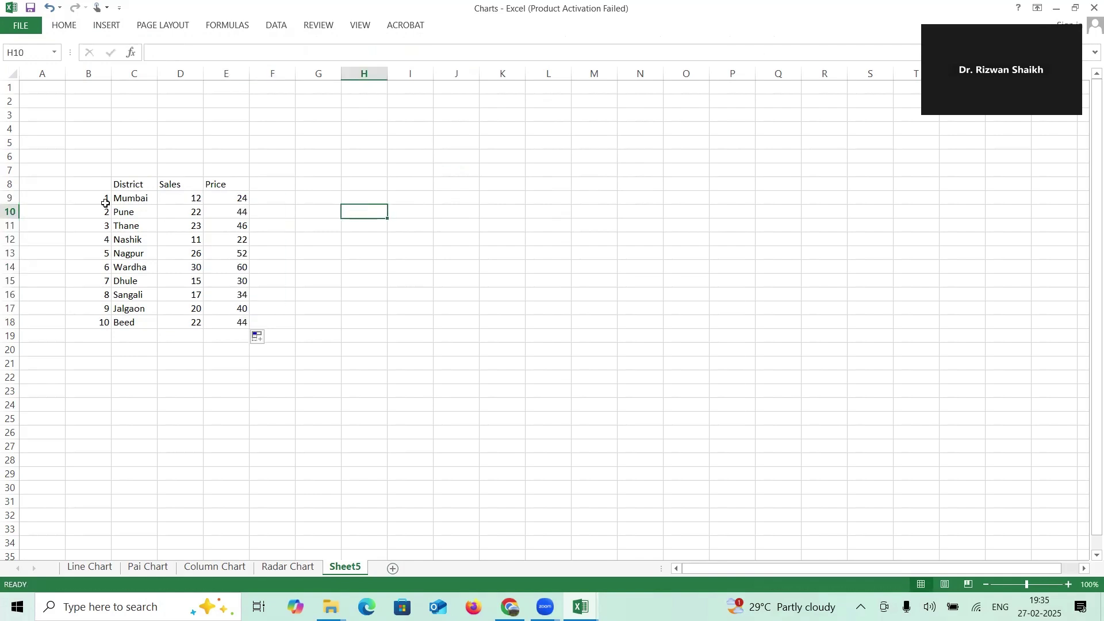
Step: Insert a 3-D clustered column chart from the District, Sales and Price data in C8:E18 and enlarge it to cover about G3 to Q26
{"action": "left_click_drag", "start_coordinate": [123, 183], "coordinate": [217, 311]}
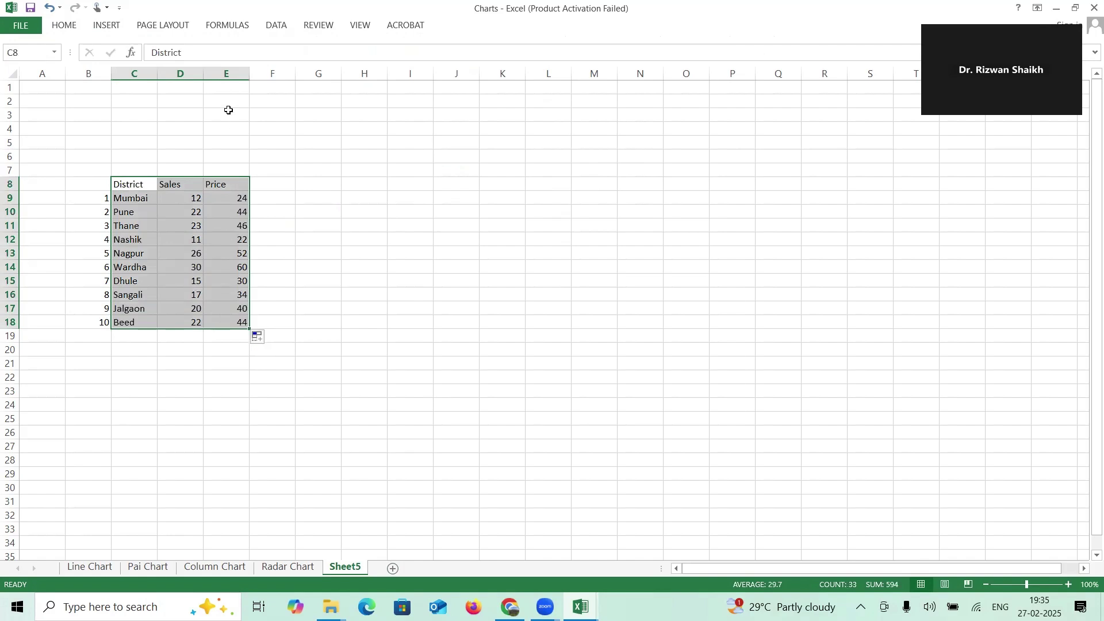
{"action": "left_click", "coordinate": [106, 27]}
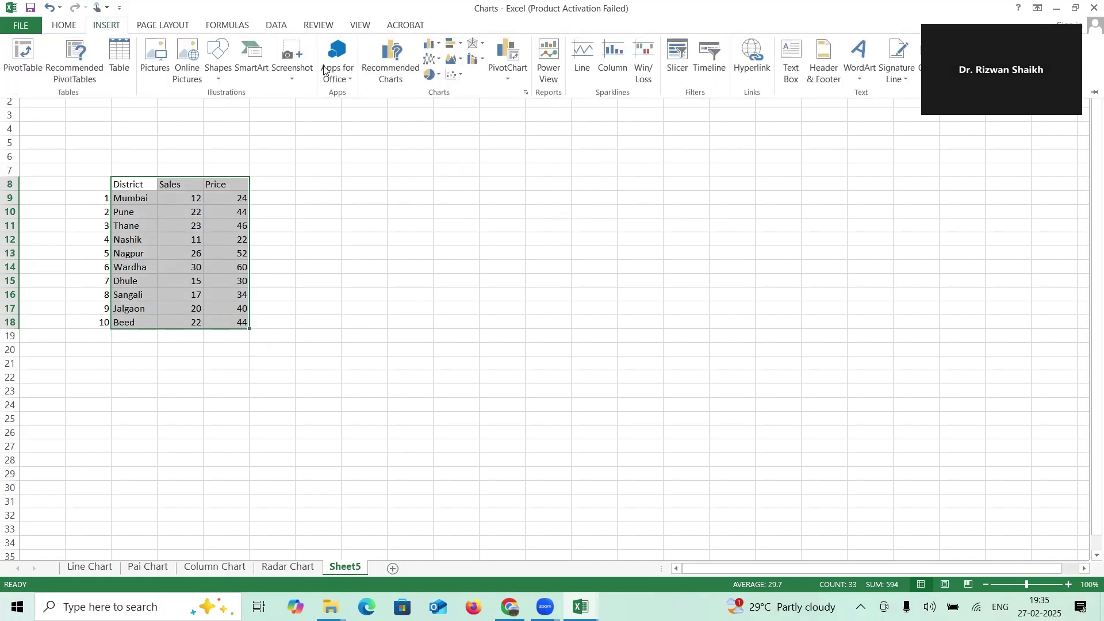
{"action": "left_click", "coordinate": [432, 44]}
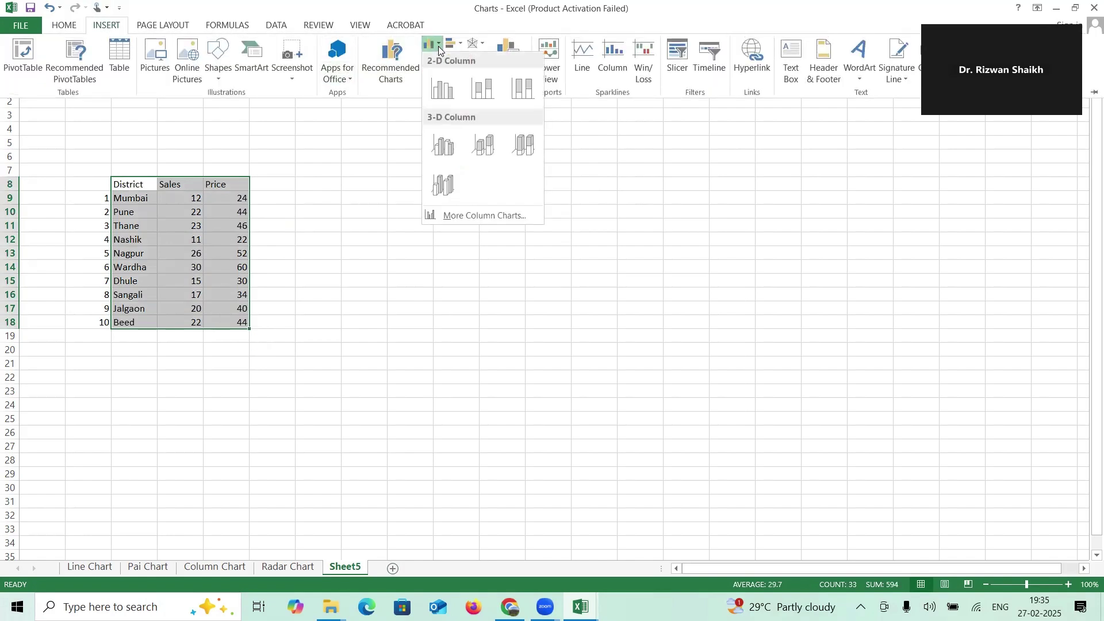
{"action": "left_click", "coordinate": [449, 150]}
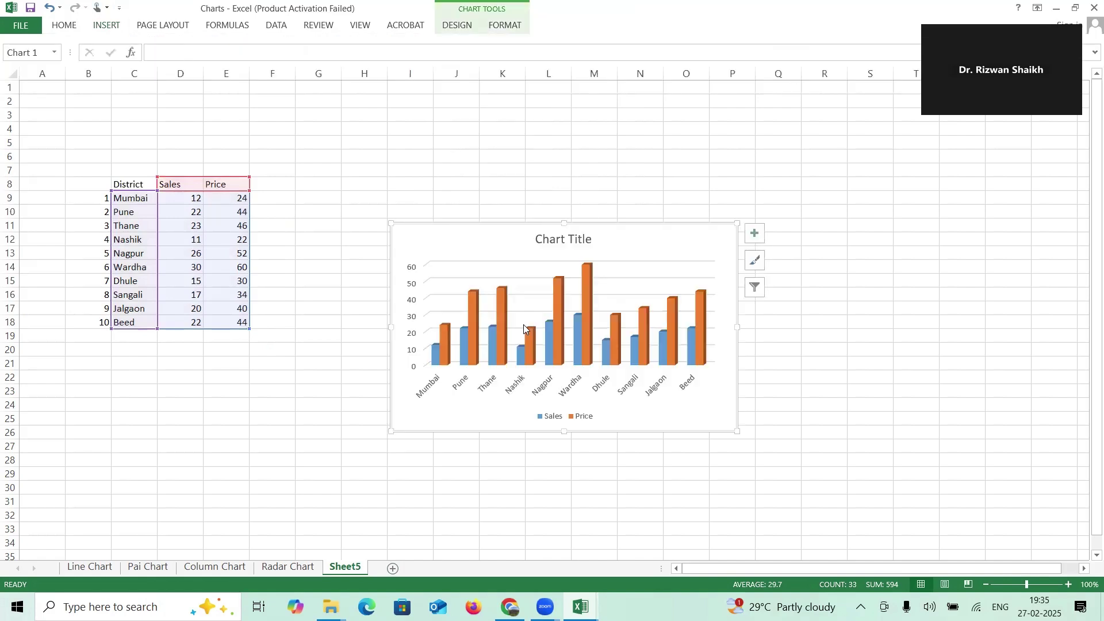
{"action": "left_click_drag", "start_coordinate": [738, 224], "coordinate": [799, 118]}
{"action": "left_click_drag", "start_coordinate": [390, 276], "coordinate": [326, 277]}
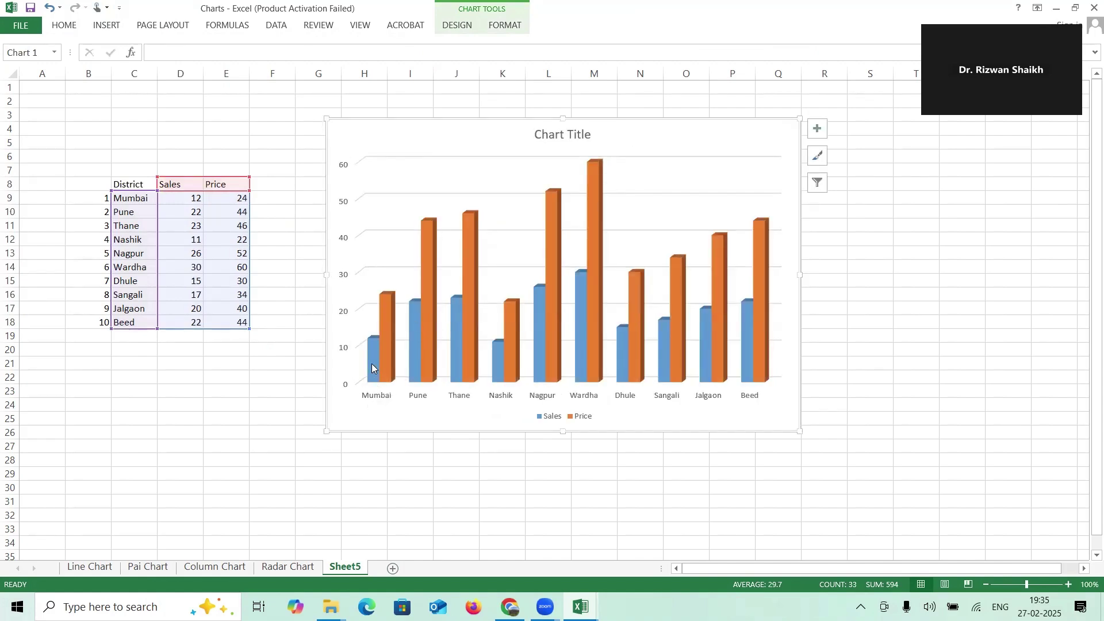
Step: Hide the primary horizontal and primary vertical axes of the Sheet5 column chart
{"action": "mouse_move", "coordinate": [372, 368]}
{"action": "left_click", "coordinate": [466, 26]}
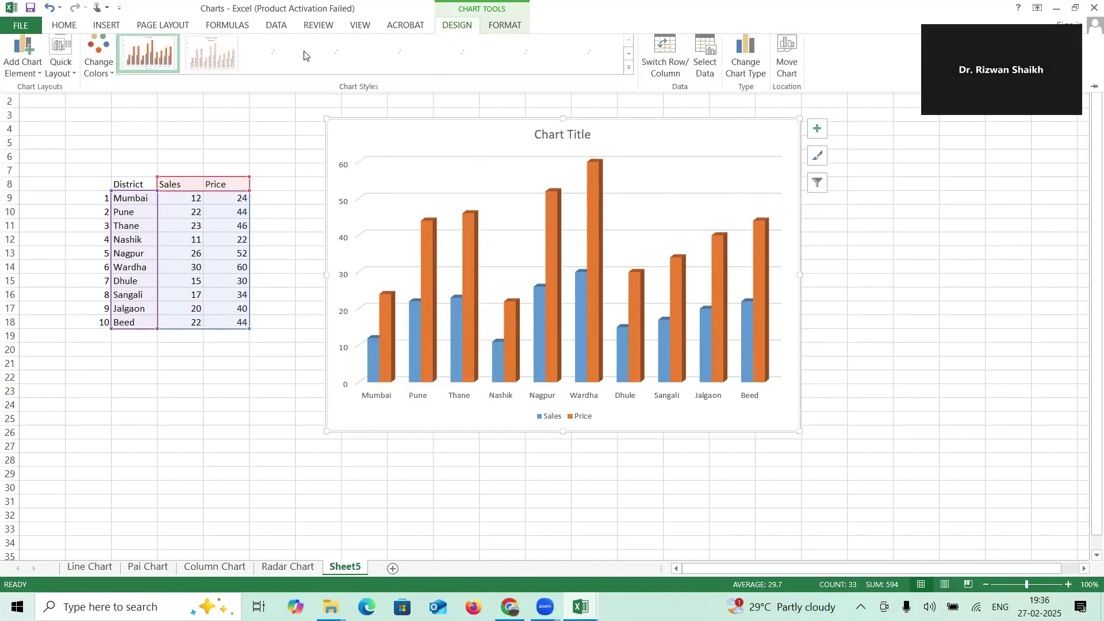
{"action": "left_click", "coordinate": [40, 79]}
{"action": "mouse_move", "coordinate": [52, 95]}
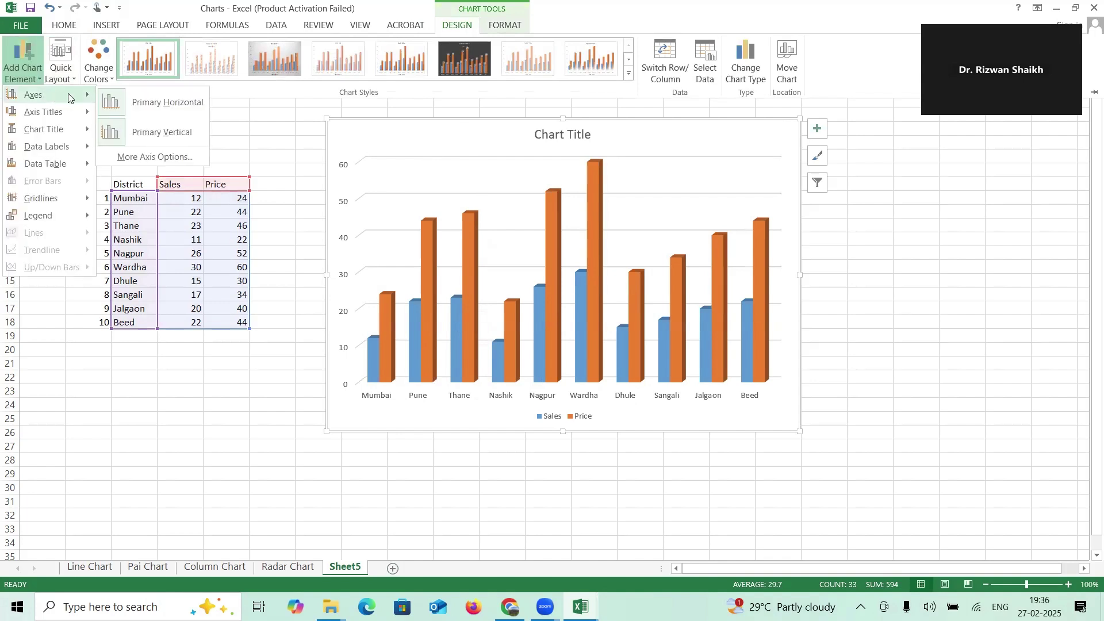
{"action": "left_click", "coordinate": [153, 107]}
{"action": "left_click", "coordinate": [42, 81]}
{"action": "mouse_move", "coordinate": [64, 96]}
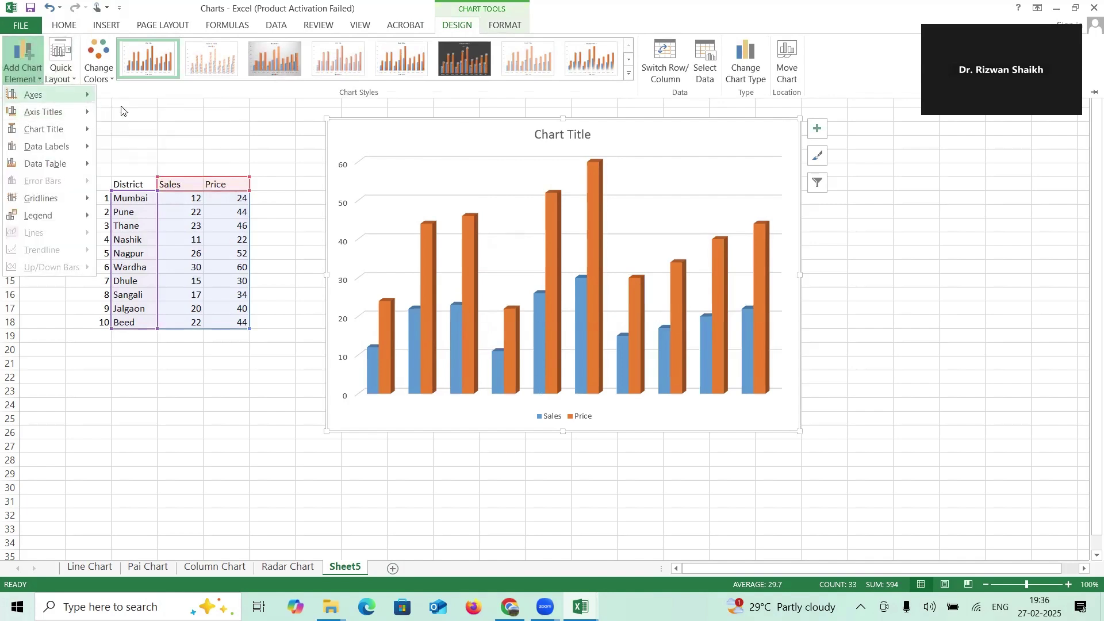
{"action": "left_click", "coordinate": [127, 145]}
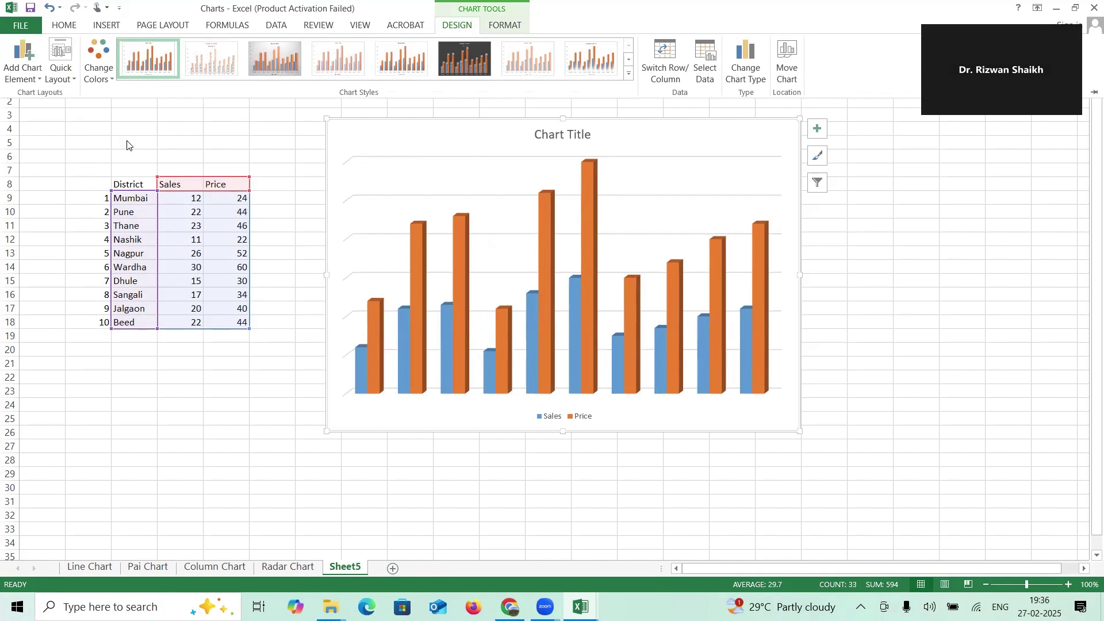
Step: Add primary horizontal and primary vertical axis titles to the column chart
{"action": "left_click", "coordinate": [40, 81]}
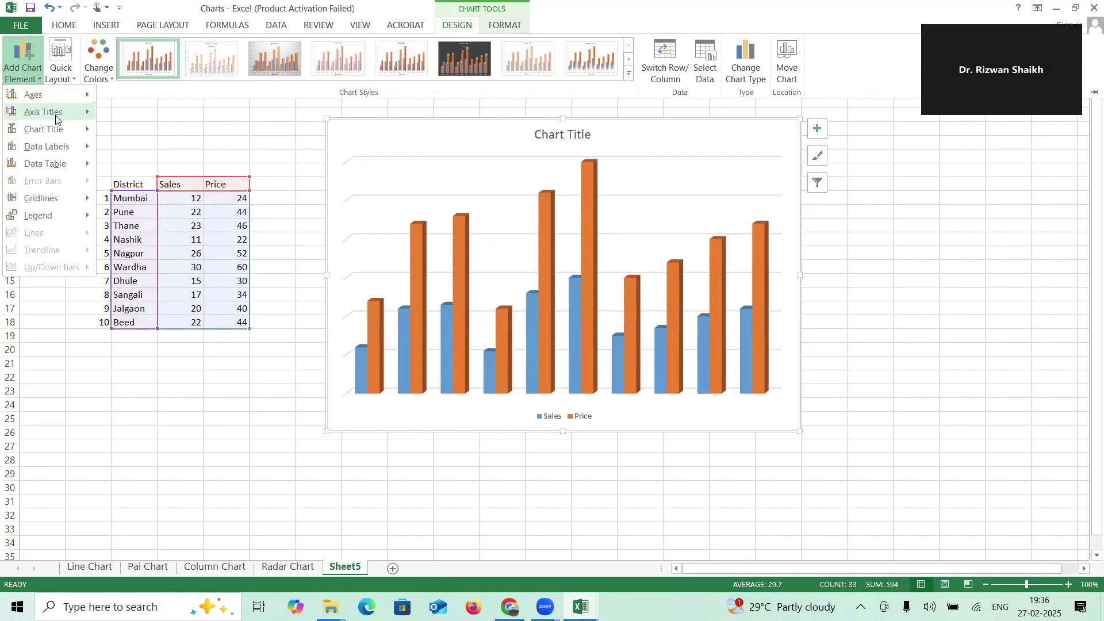
{"action": "mouse_move", "coordinate": [58, 119]}
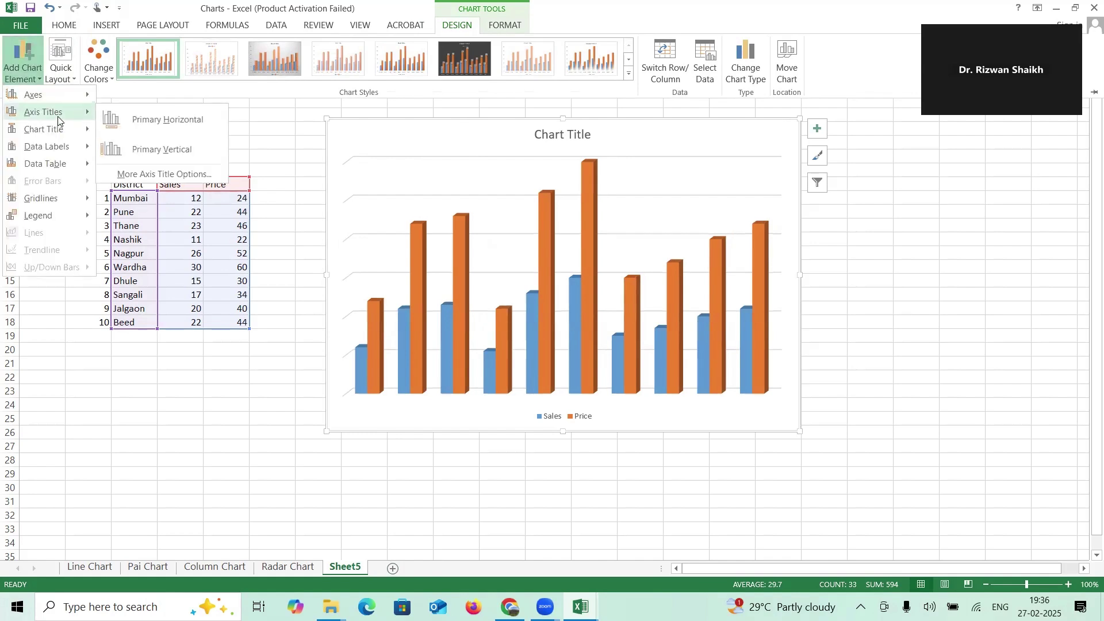
{"action": "left_click", "coordinate": [155, 119]}
{"action": "left_click", "coordinate": [23, 64]}
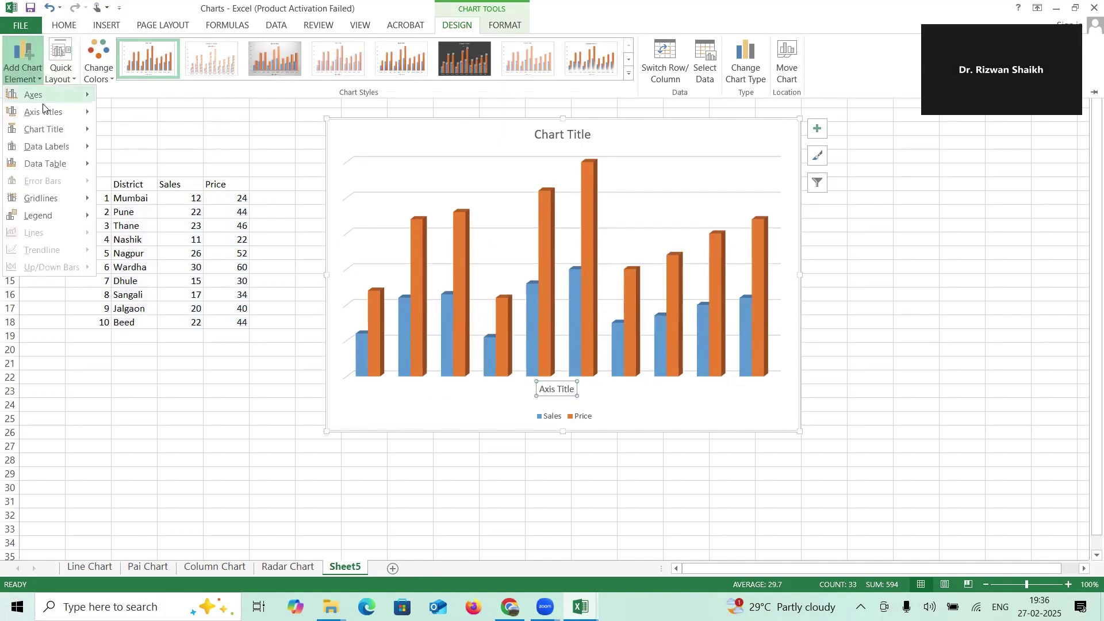
{"action": "mouse_move", "coordinate": [56, 121]}
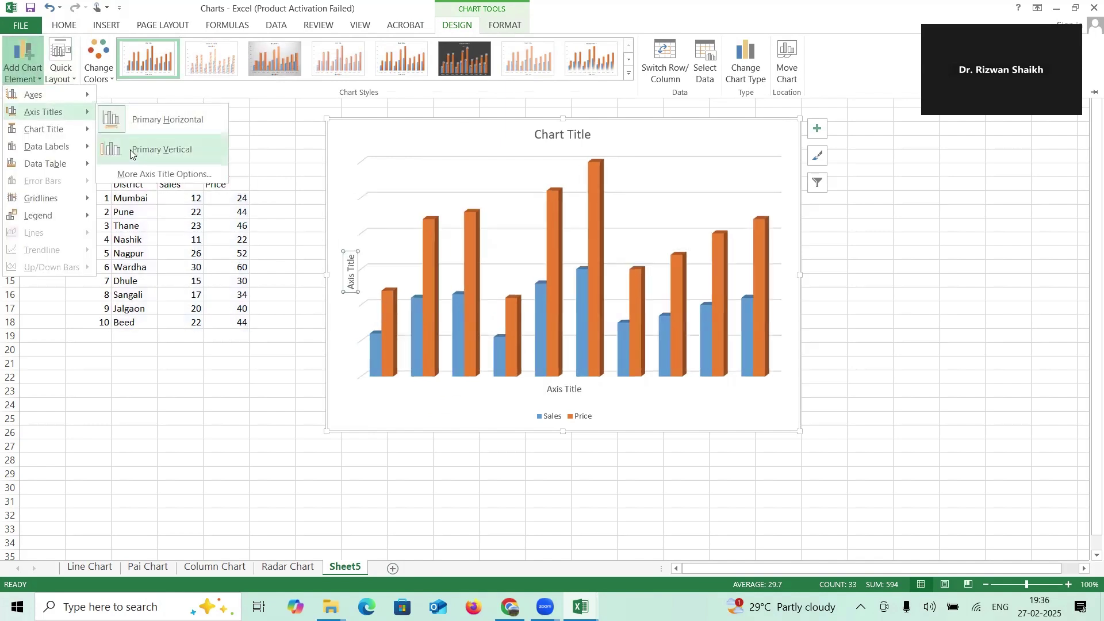
{"action": "left_click", "coordinate": [158, 150]}
Step: Set the chart title to appear above the chart and add data callouts as data labels
{"action": "left_click", "coordinate": [40, 80]}
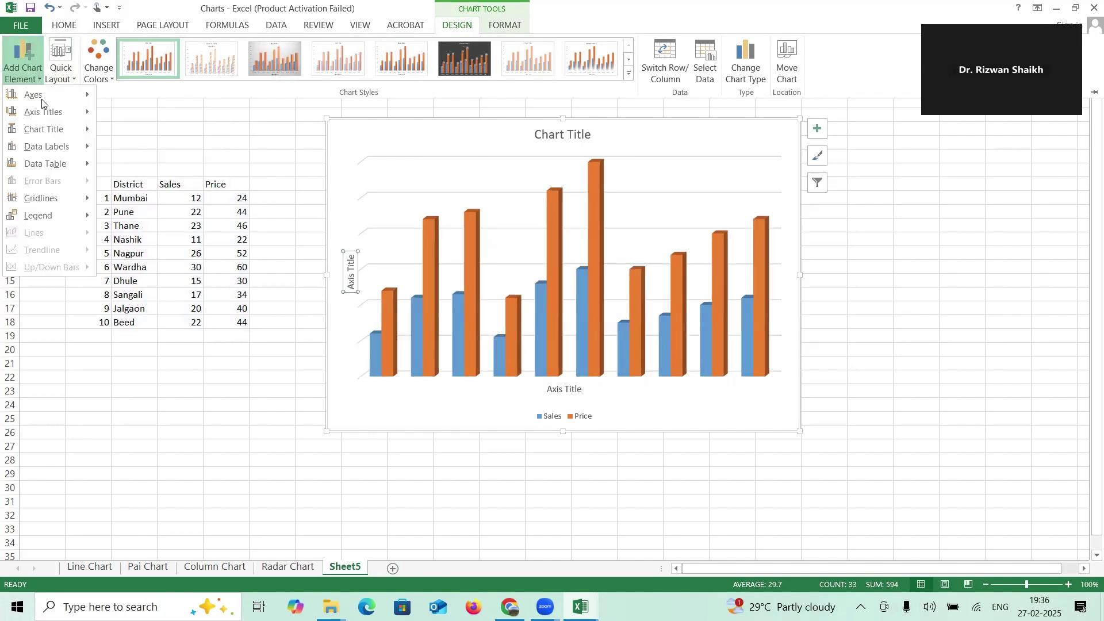
{"action": "mouse_move", "coordinate": [56, 134]}
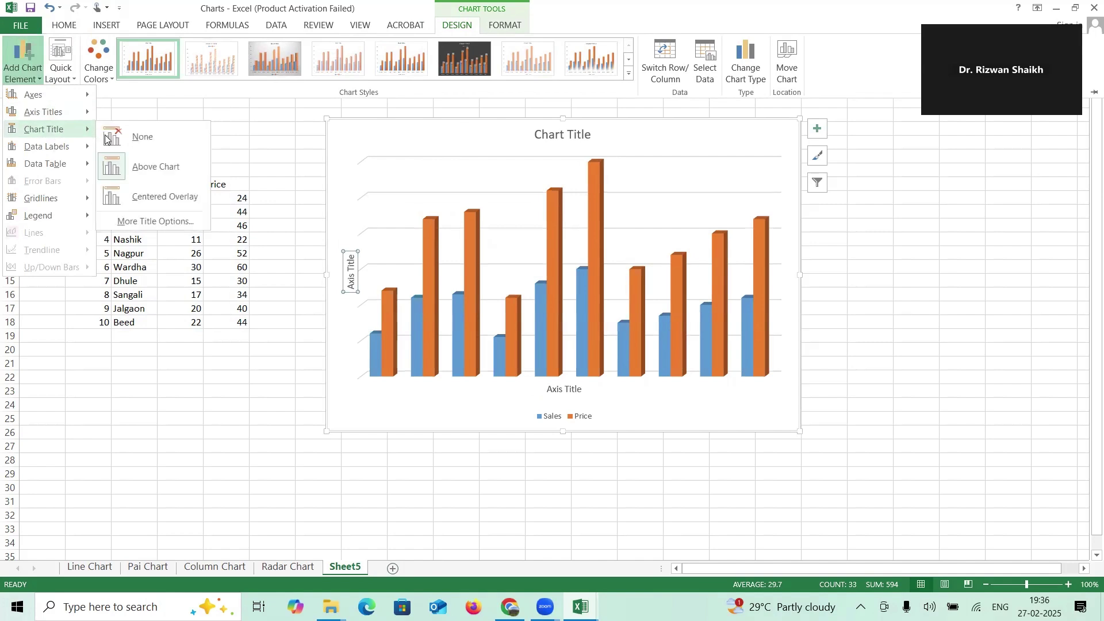
{"action": "left_click", "coordinate": [138, 166]}
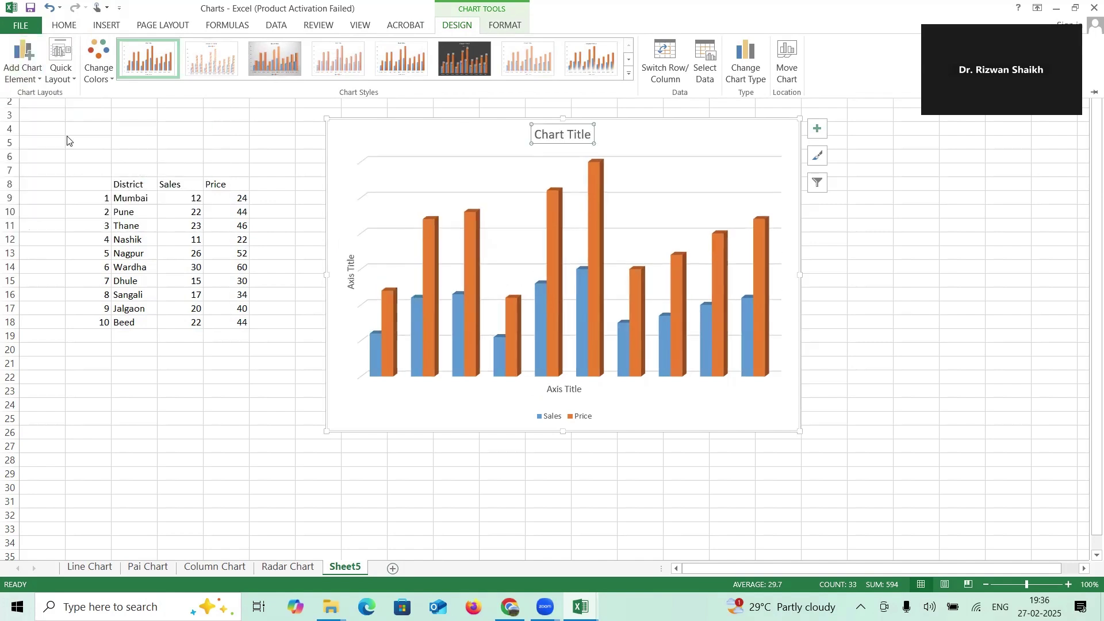
{"action": "left_click", "coordinate": [38, 81]}
{"action": "mouse_move", "coordinate": [80, 147]}
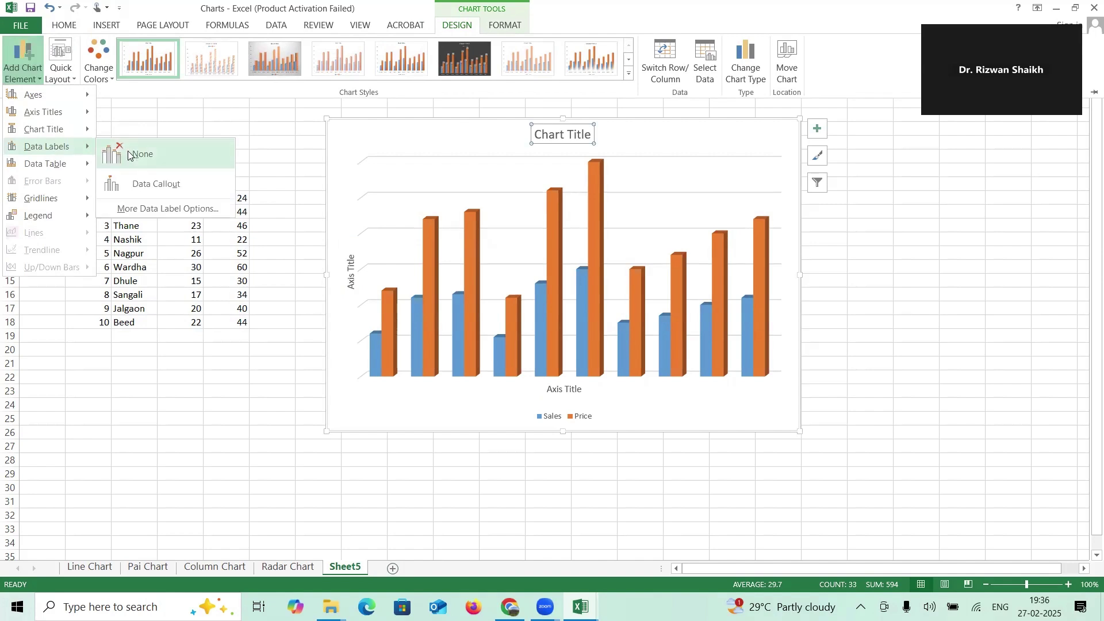
{"action": "left_click", "coordinate": [135, 184]}
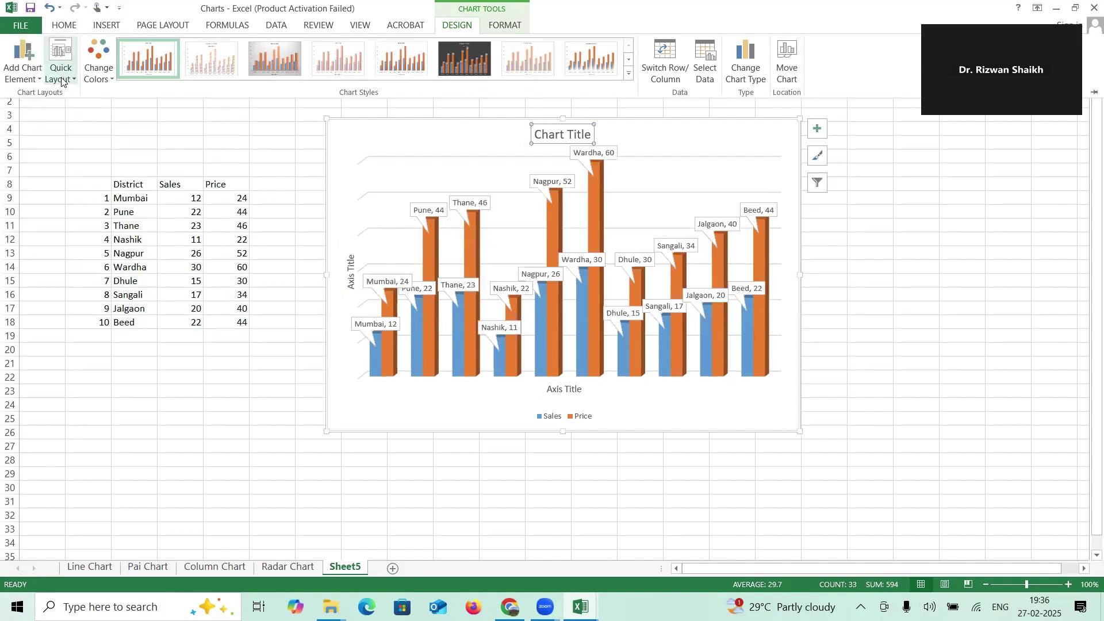
Step: Add a data table without legend keys and primary major vertical gridlines to the column chart
{"action": "left_click", "coordinate": [39, 76]}
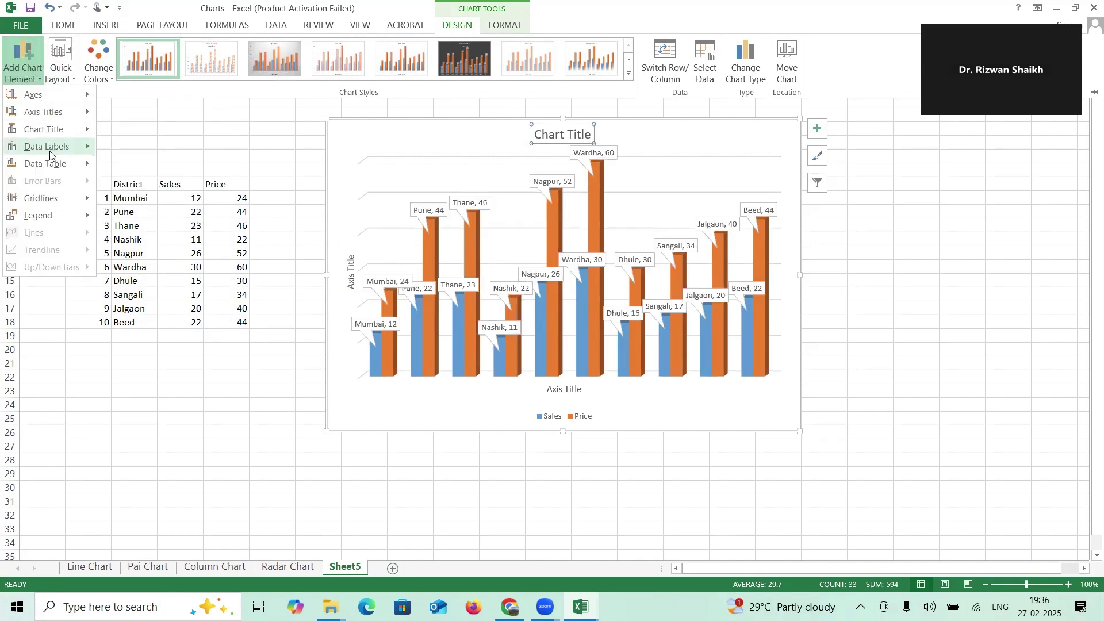
{"action": "mouse_move", "coordinate": [69, 170]}
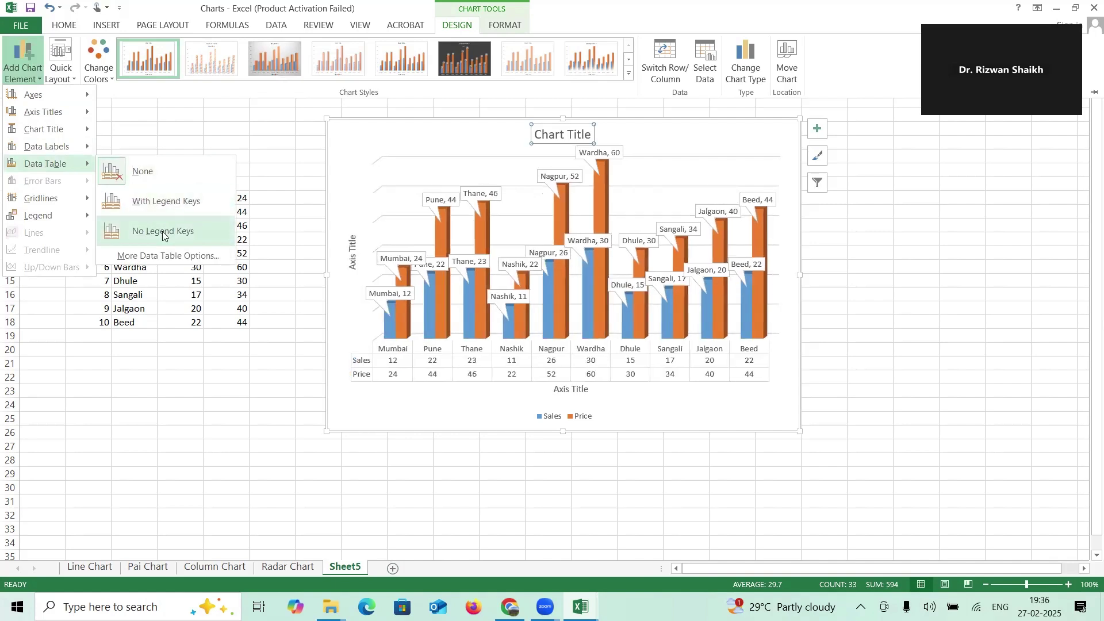
{"action": "left_click", "coordinate": [163, 231]}
{"action": "left_click", "coordinate": [37, 78]}
{"action": "mouse_move", "coordinate": [61, 205]}
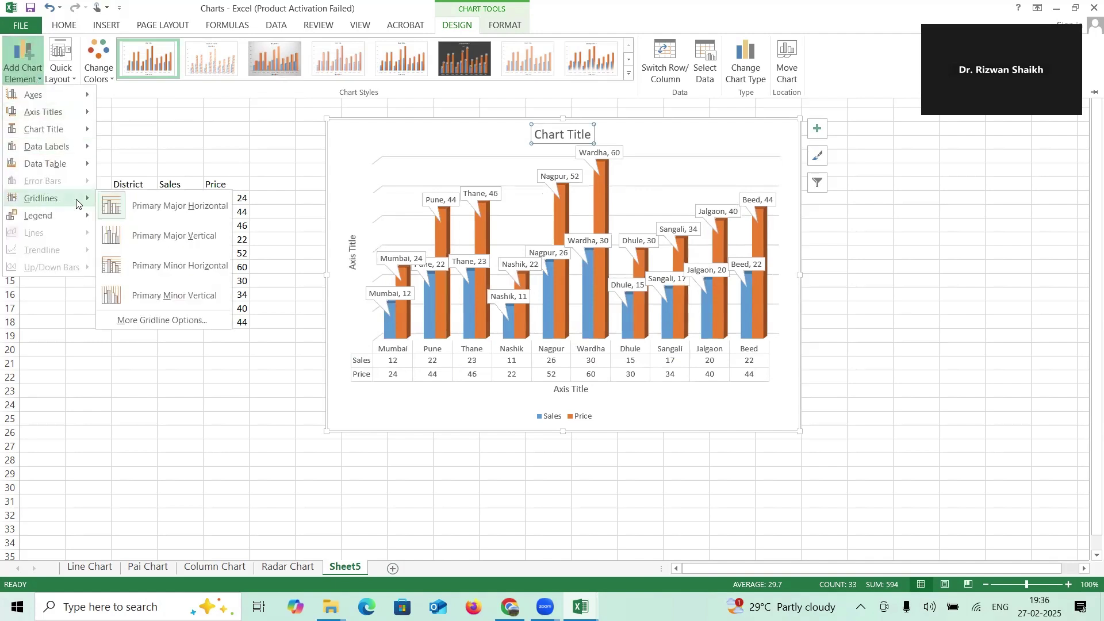
{"action": "left_click", "coordinate": [155, 231]}
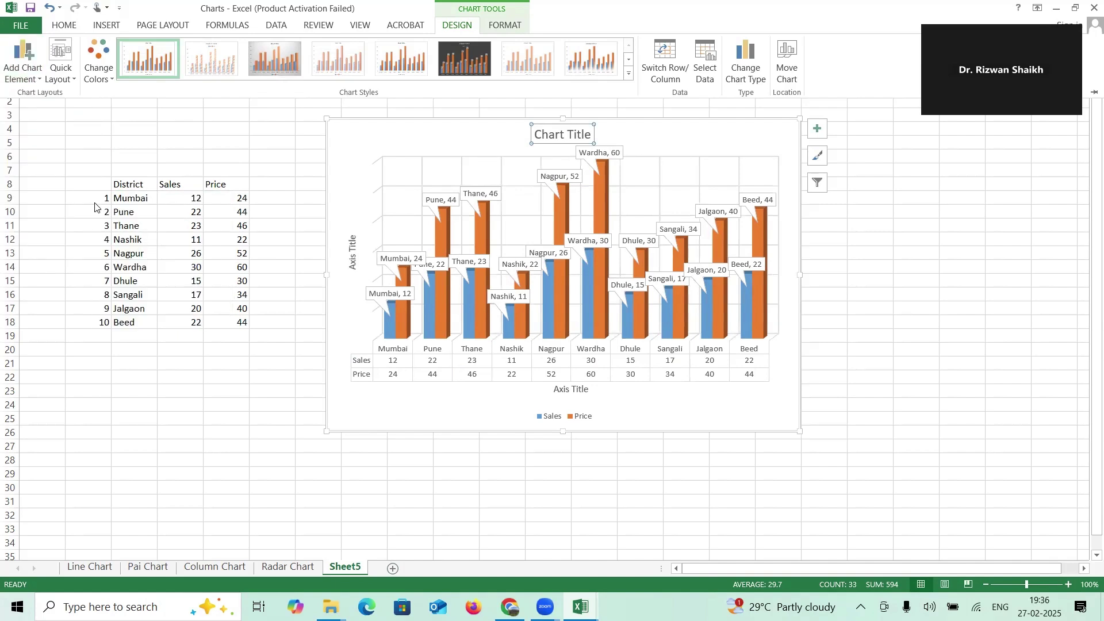
Step: Enlarge the column chart to cover about F3 to Q30, beside the data table
{"action": "left_click", "coordinate": [39, 80]}
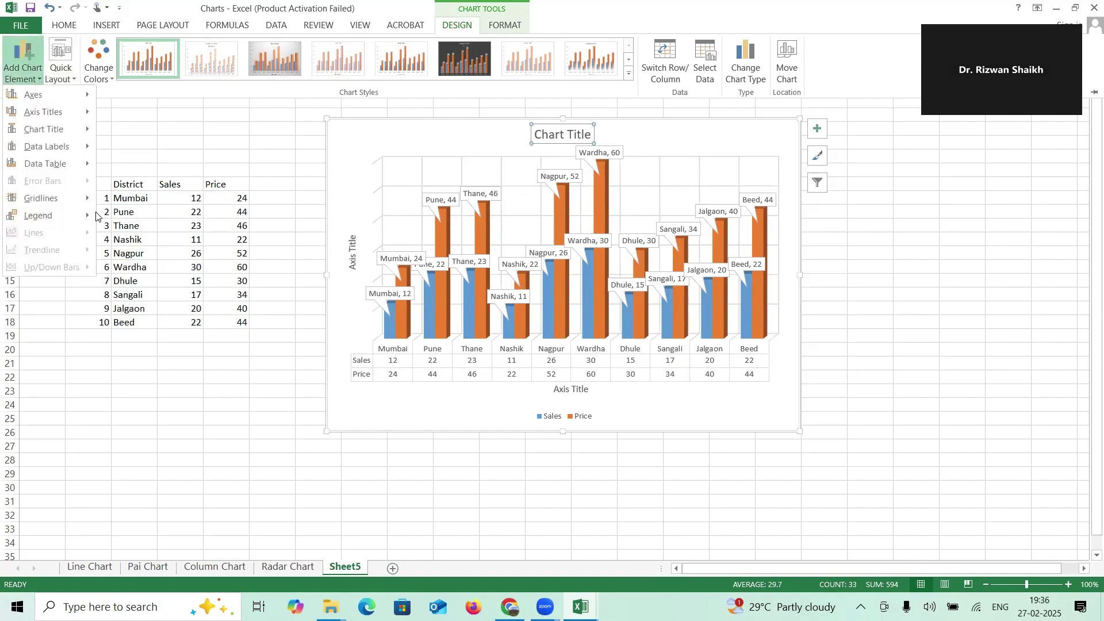
{"action": "mouse_move", "coordinate": [86, 217]}
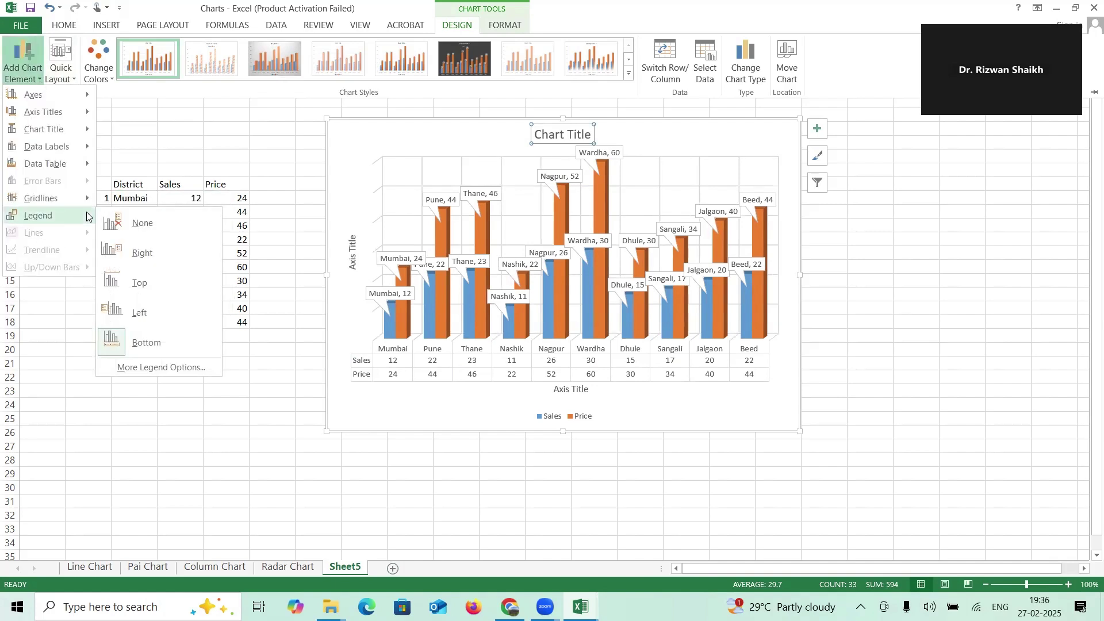
{"action": "left_click", "coordinate": [340, 458]}
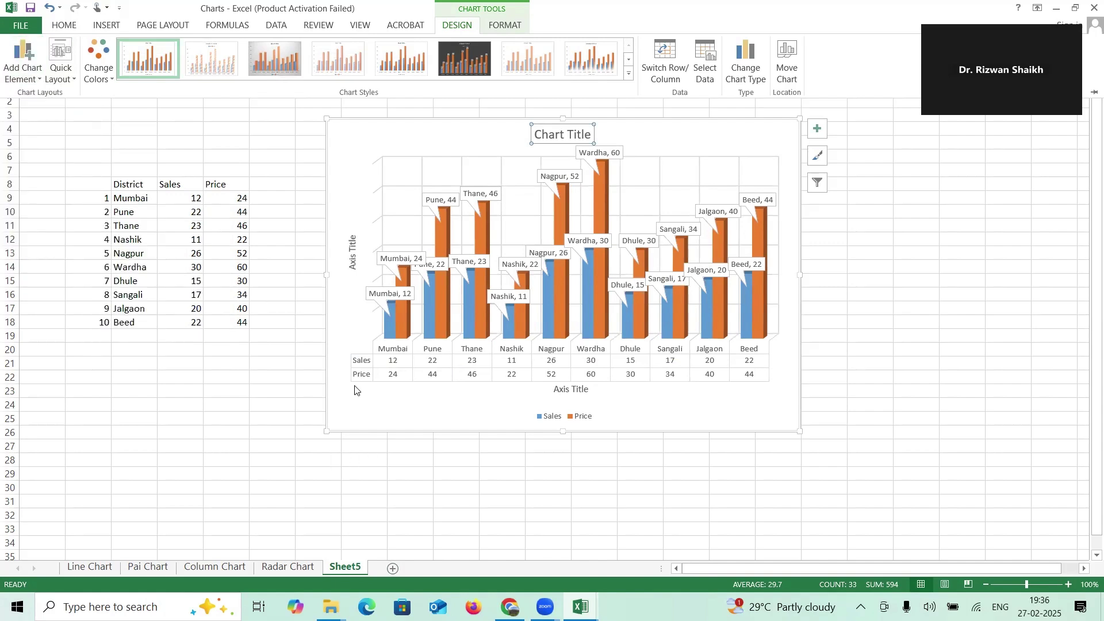
{"action": "left_click_drag", "start_coordinate": [326, 431], "coordinate": [531, 382]}
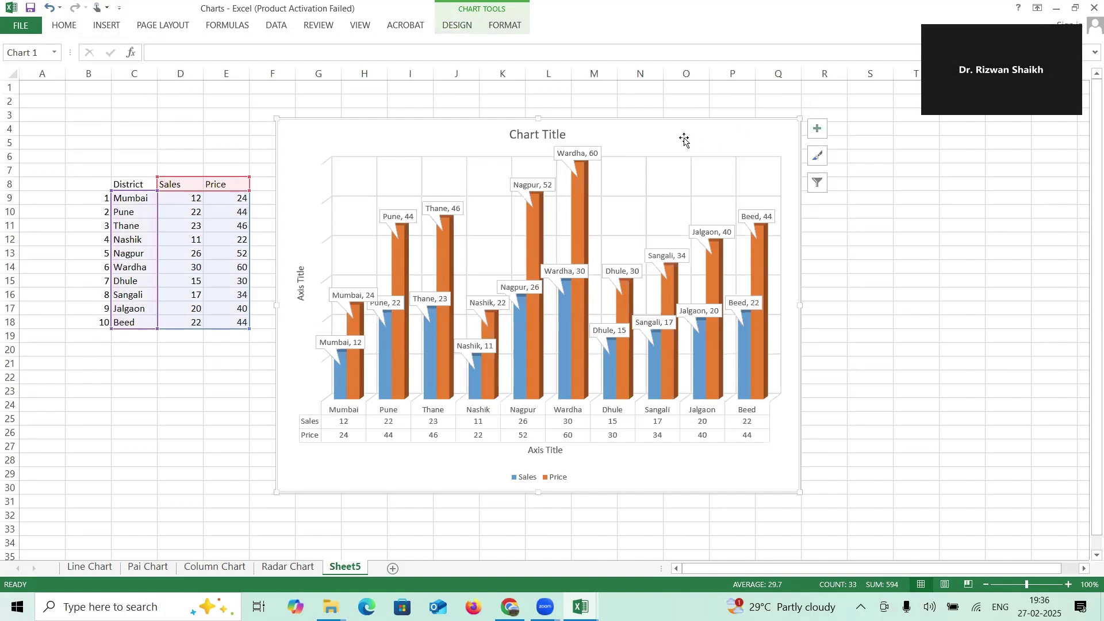
Step: Move the column chart to cover about G2 to R29 and select its Price series
{"action": "left_click_drag", "start_coordinate": [665, 123], "coordinate": [711, 106]}
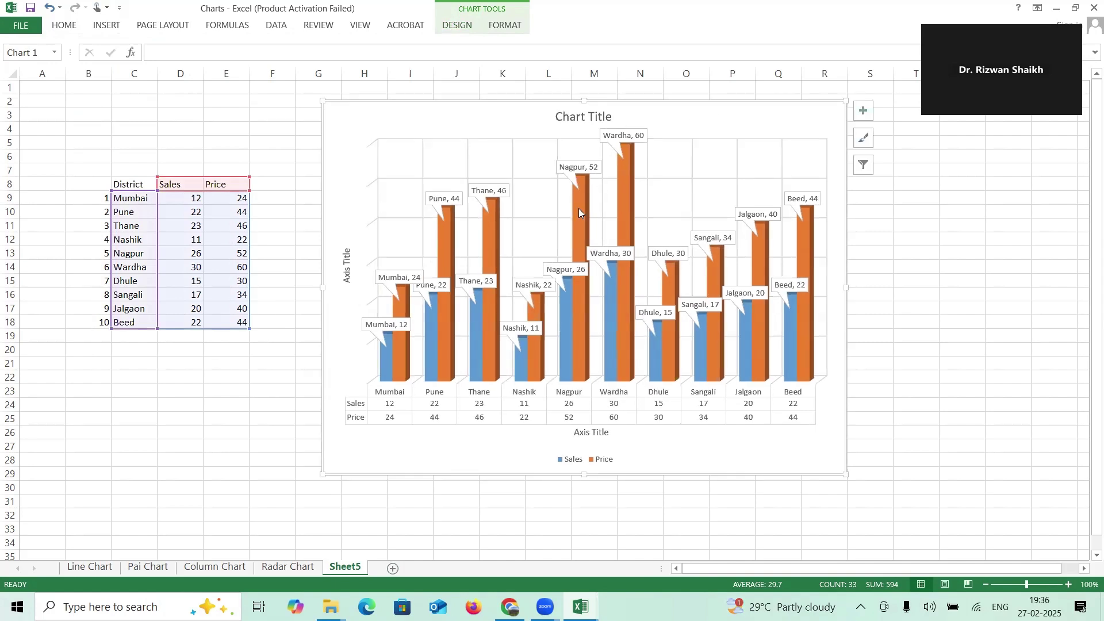
{"action": "left_click", "coordinate": [628, 199]}
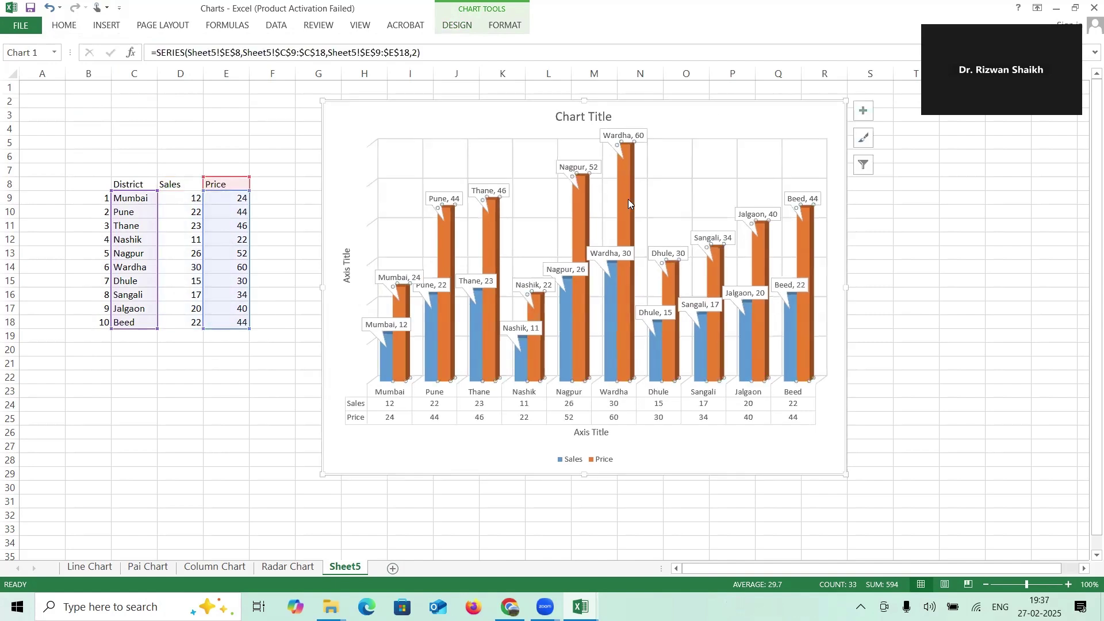
{"action": "left_click", "coordinate": [499, 23]}
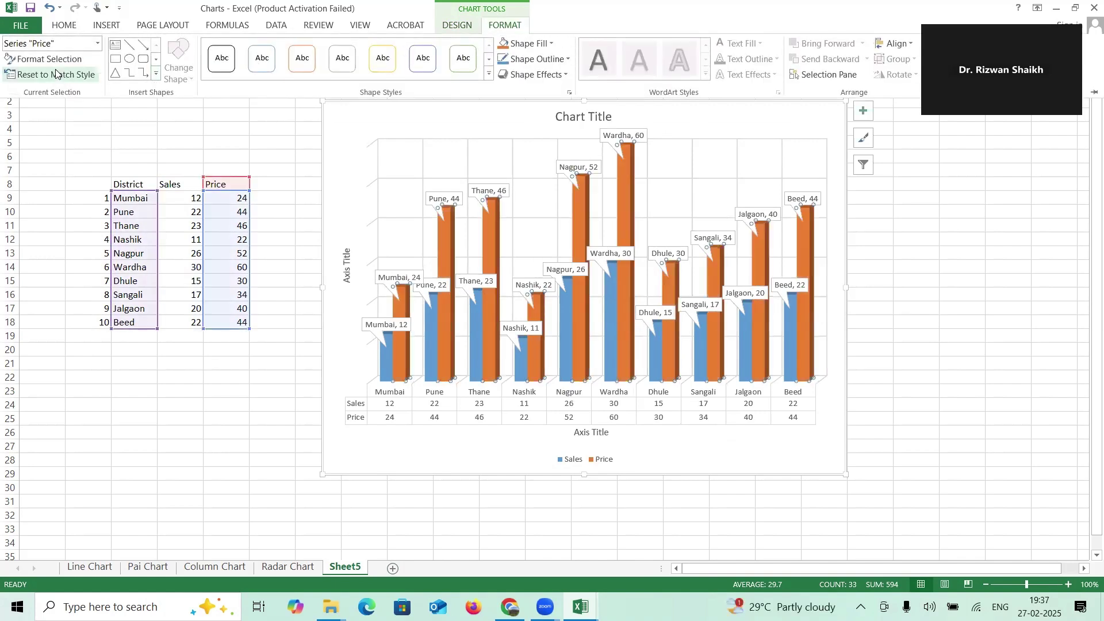
Step: Apply a preset shadow to Wardha's Price column with 50% transparency, 5 pt blur, 270° angle and 4 pt distance
{"action": "left_click", "coordinate": [799, 233]}
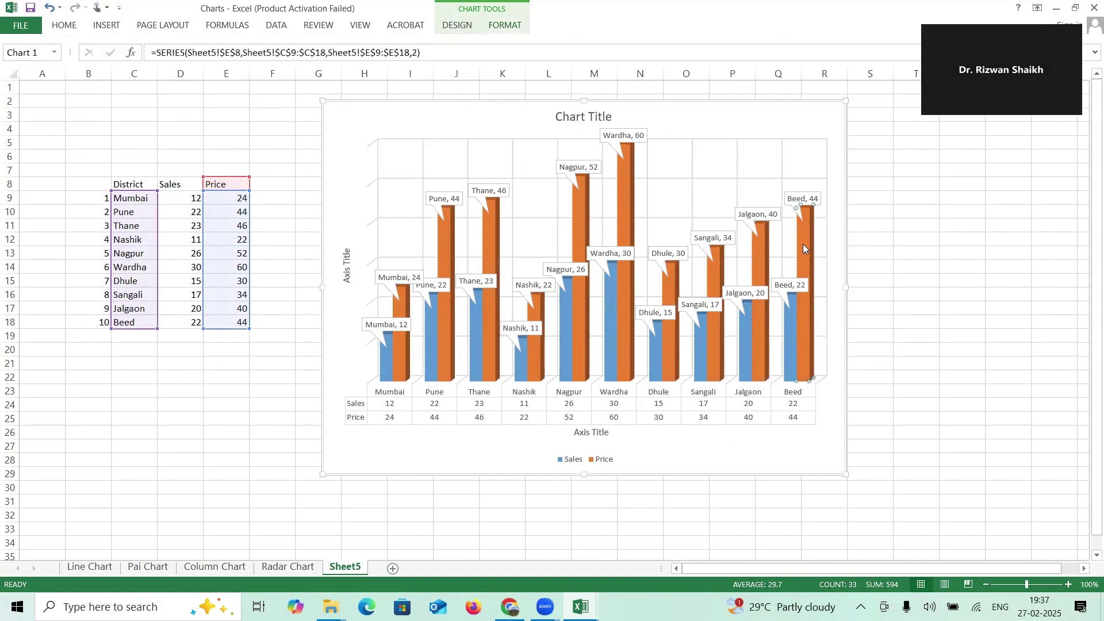
{"action": "double_click", "coordinate": [803, 248]}
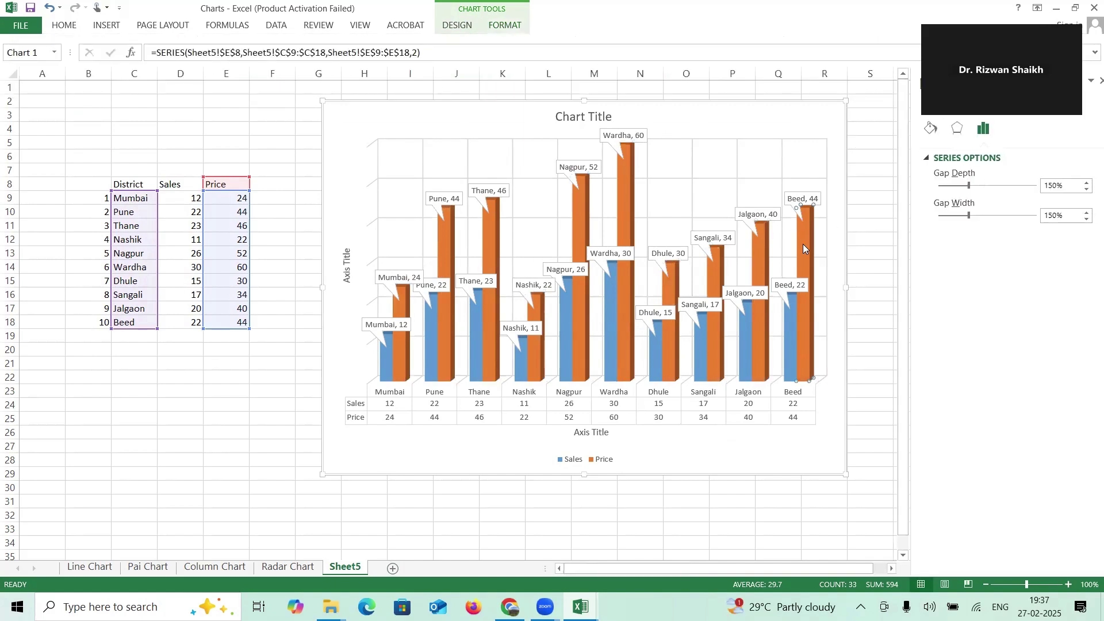
{"action": "left_click", "coordinate": [921, 129]}
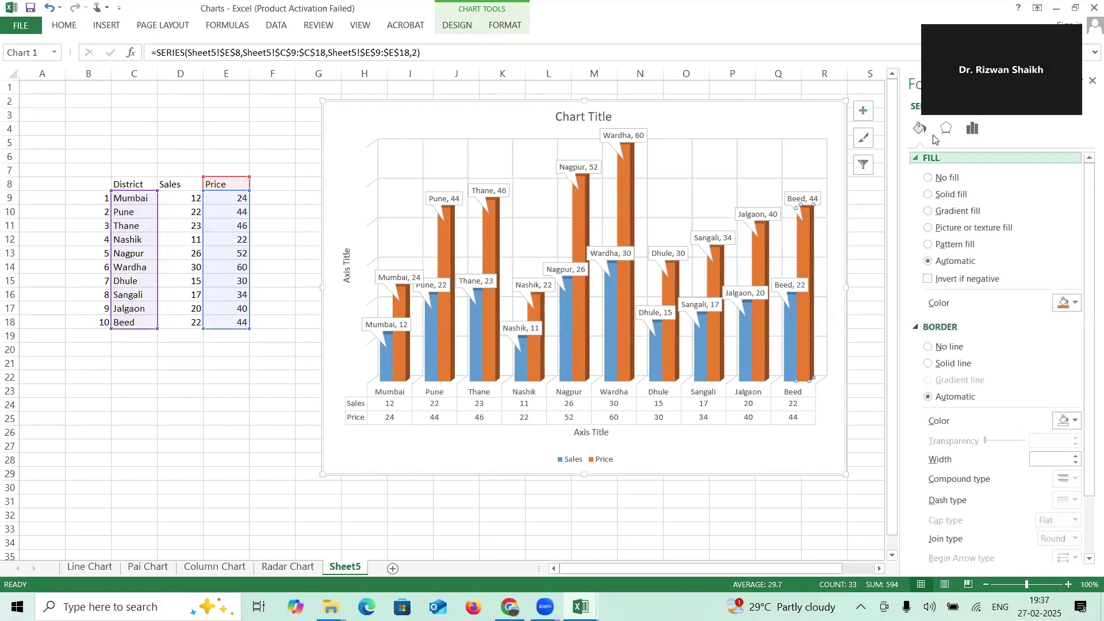
{"action": "left_click", "coordinate": [946, 128]}
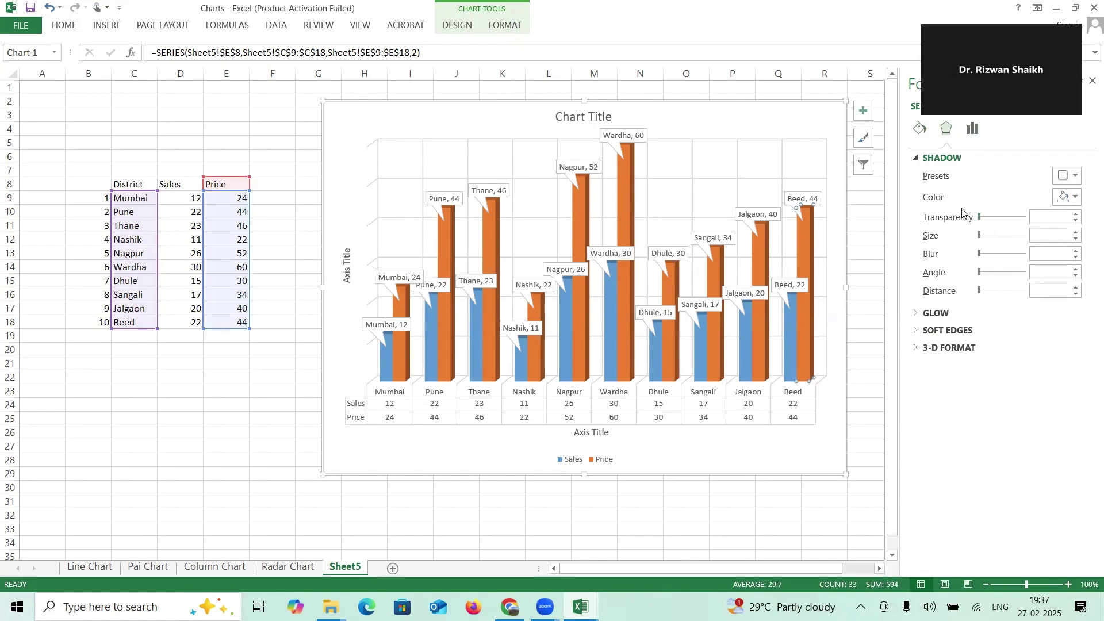
{"action": "left_click", "coordinate": [933, 313]}
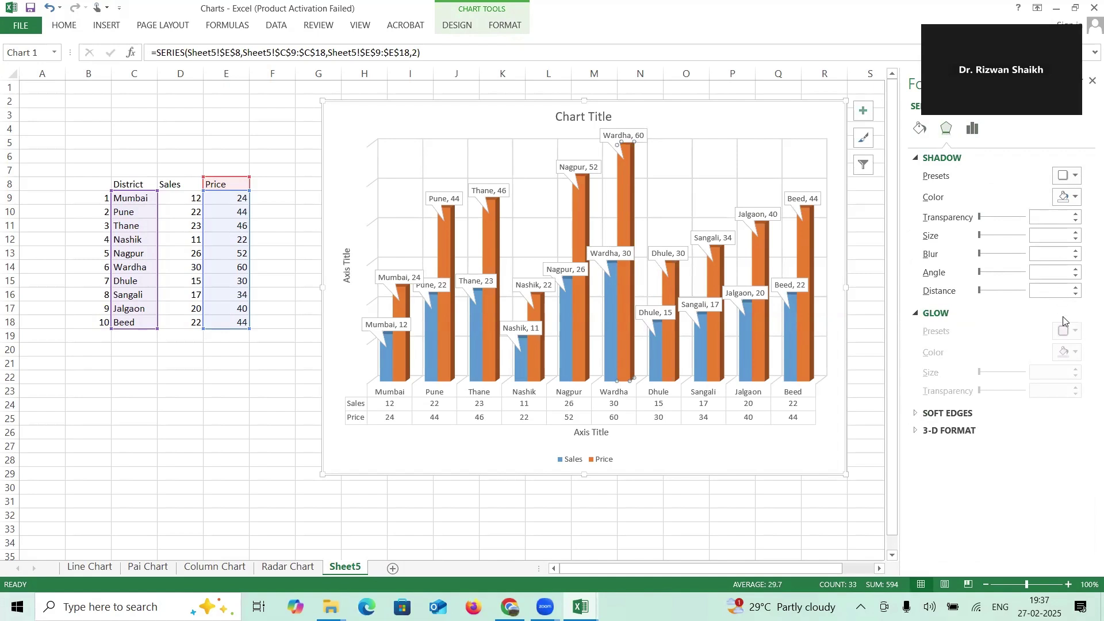
{"action": "left_click", "coordinate": [1068, 178]}
{"action": "left_click", "coordinate": [1030, 422]}
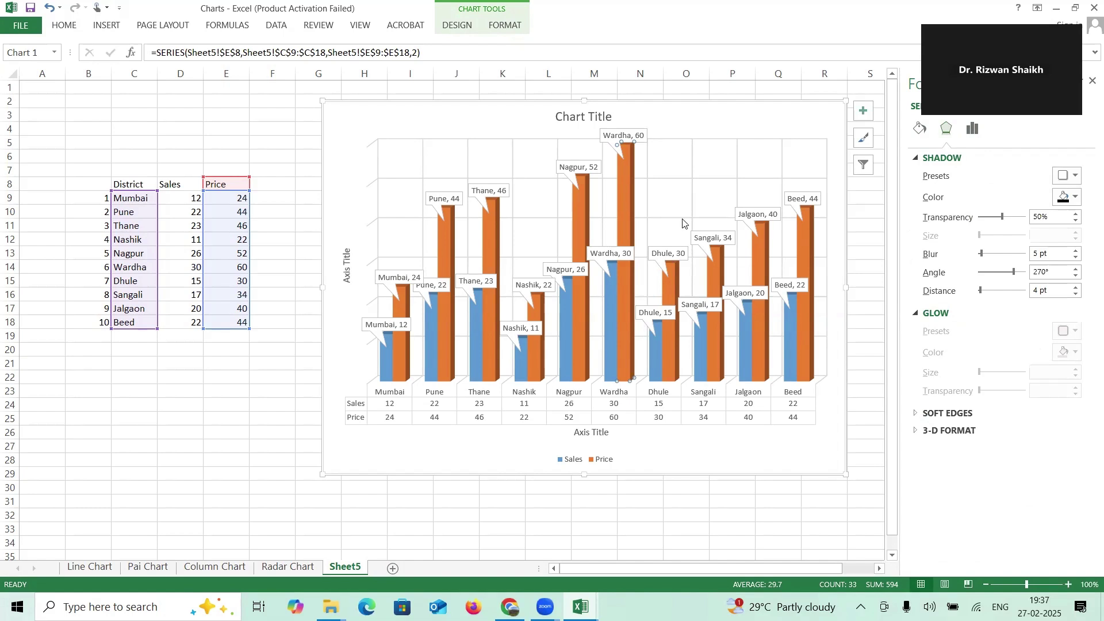